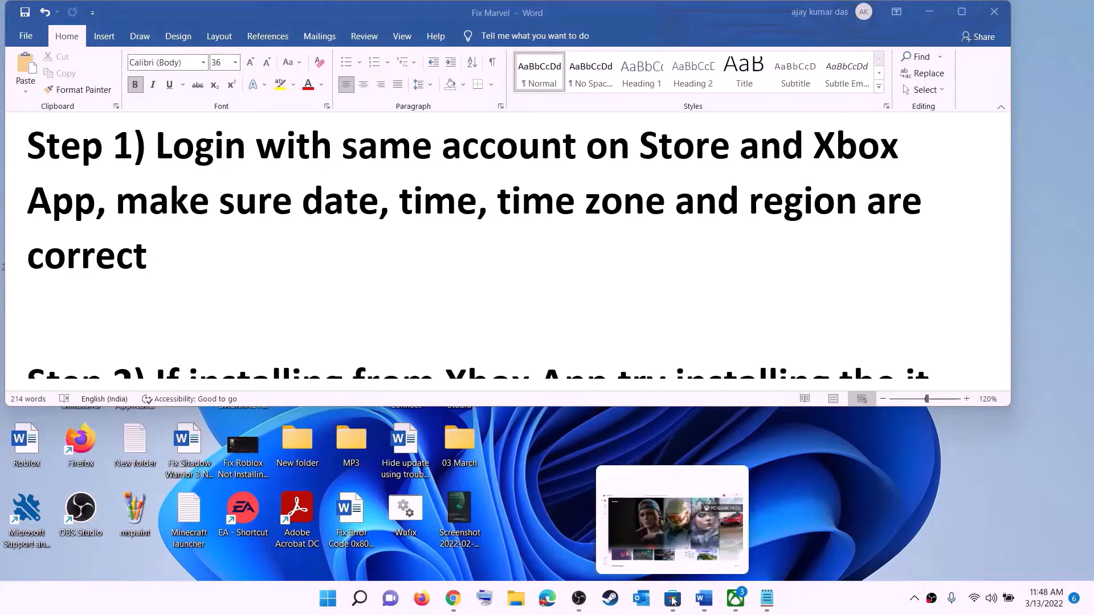
# - Sign out of Microsoft Store and back in with the first listed Microsoft account, entering the account PIN
pyautogui.click(674, 513)
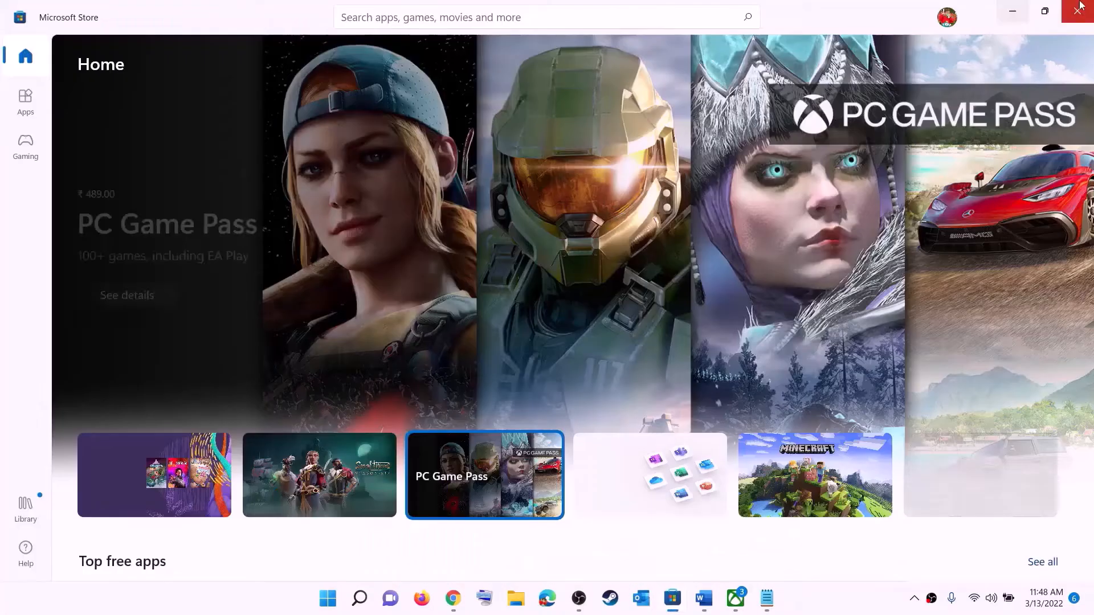
pyautogui.click(946, 19)
pyautogui.click(795, 82)
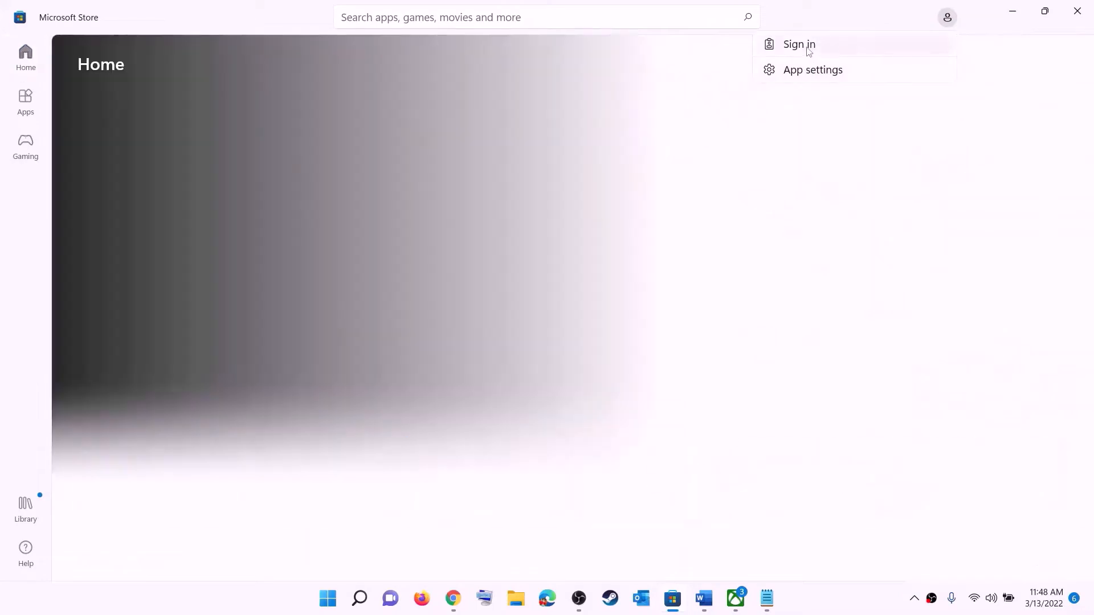
pyautogui.click(808, 46)
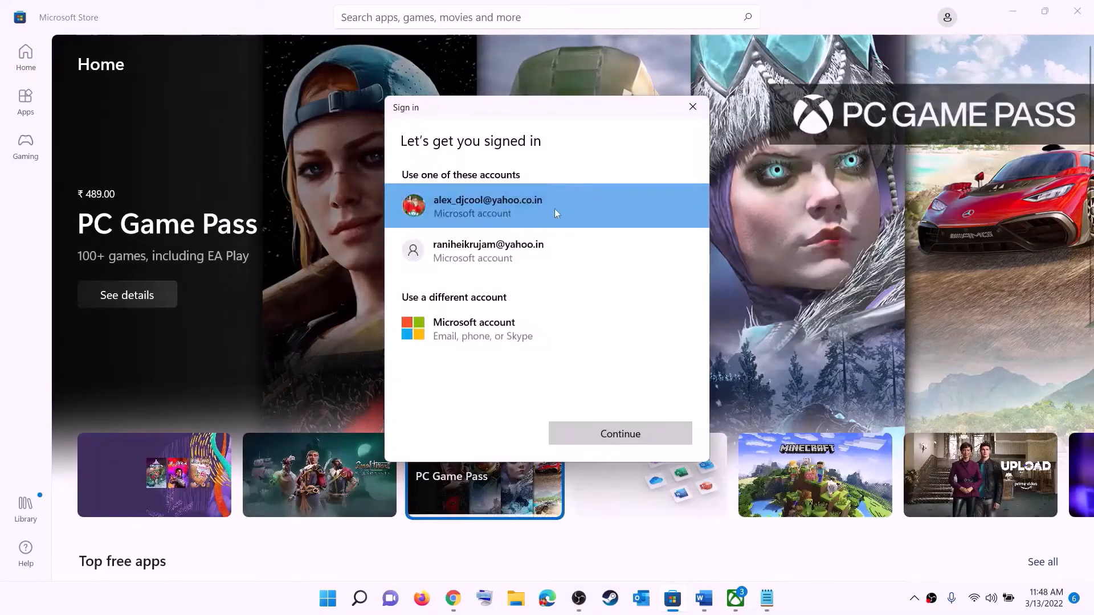
pyautogui.click(618, 435)
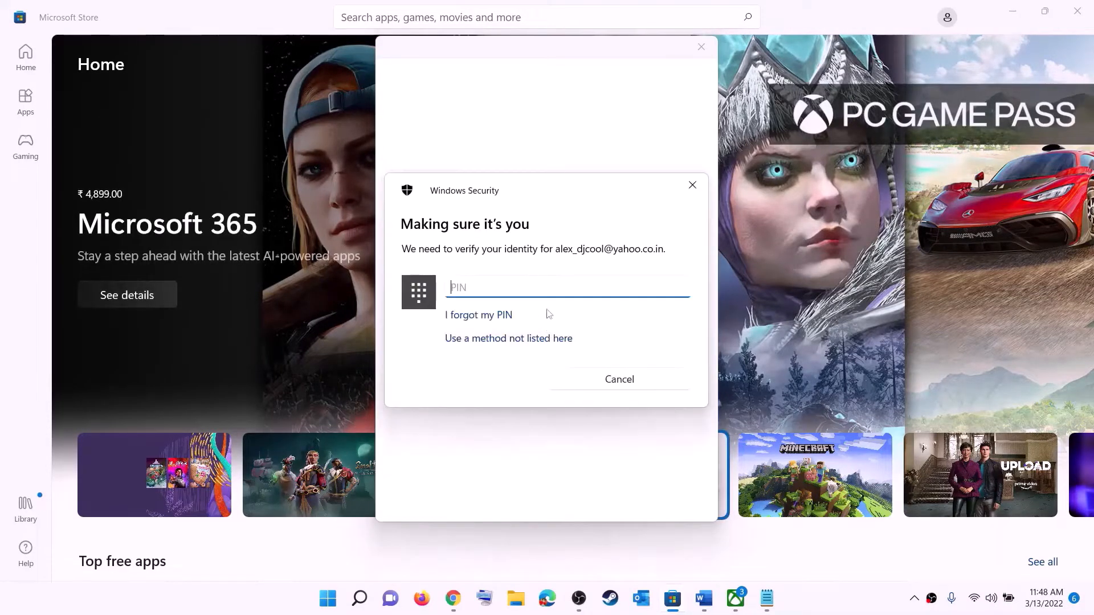
pyautogui.write('1234')
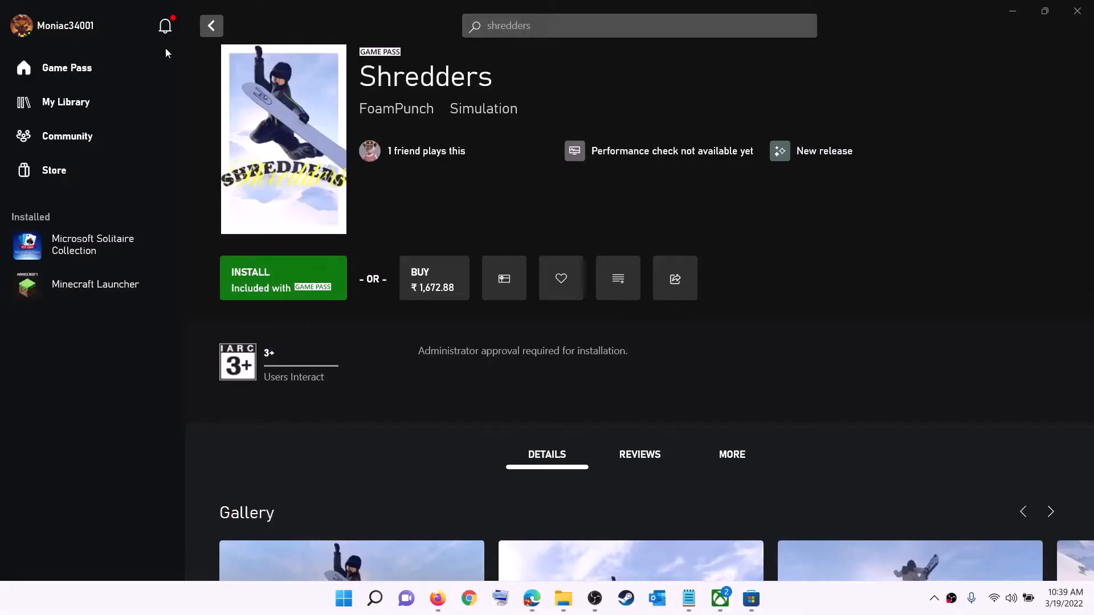
# - Sign out of the Xbox app from its profile menu, then sign back in
pyautogui.click(66, 30)
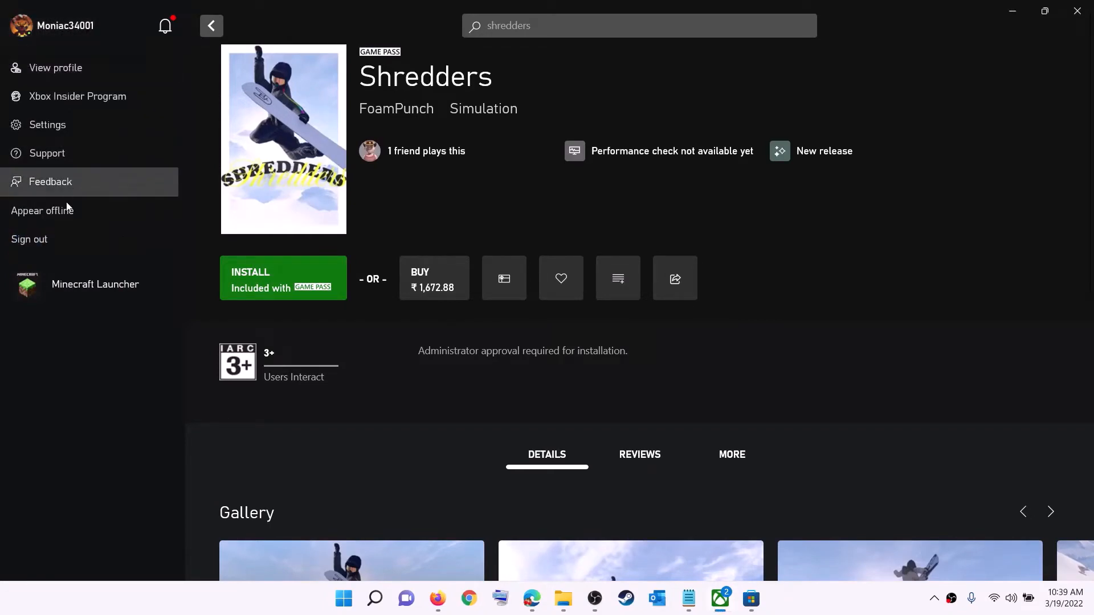
pyautogui.click(61, 241)
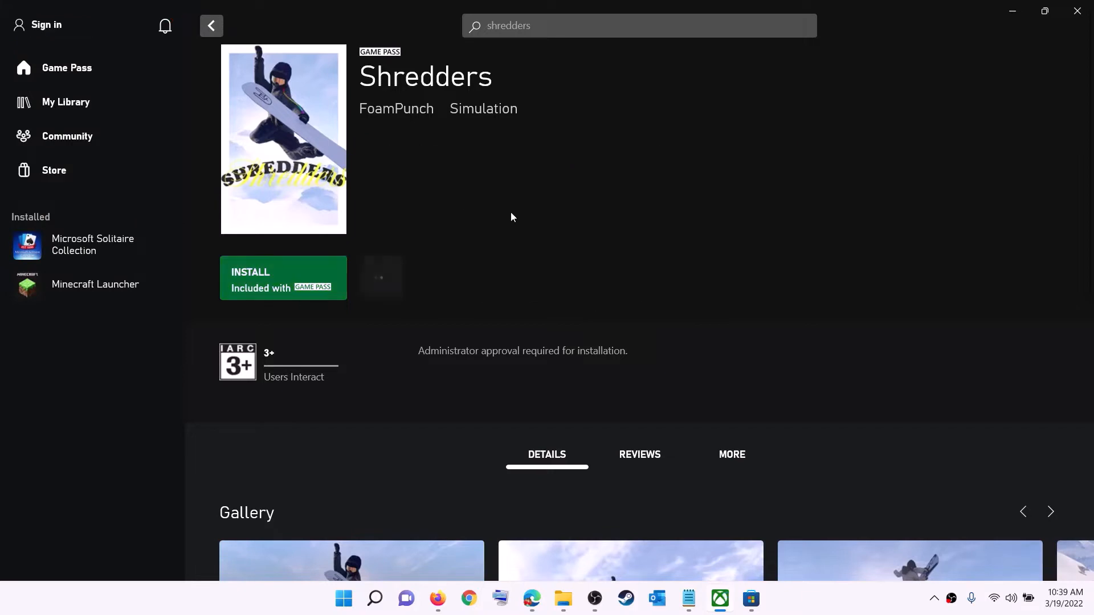
pyautogui.click(50, 26)
pyautogui.click(39, 183)
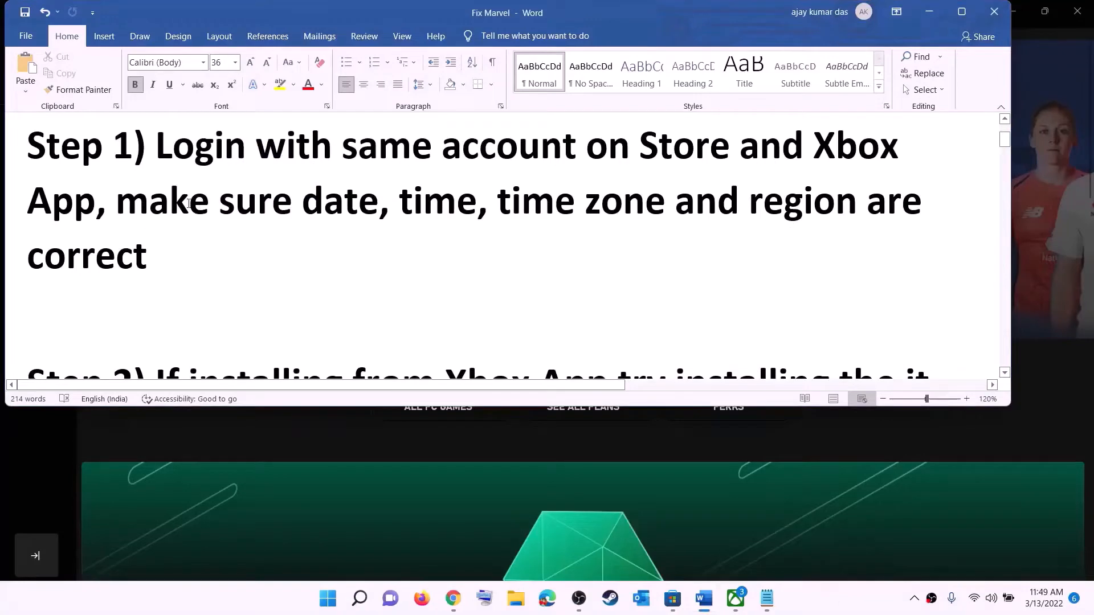
# - Highlight the Step 1 date, time and region check, then open Date & time settings from the taskbar clock
pyautogui.moveTo(188, 203); pyautogui.dragTo(830, 233)
pyautogui.click(929, 13)
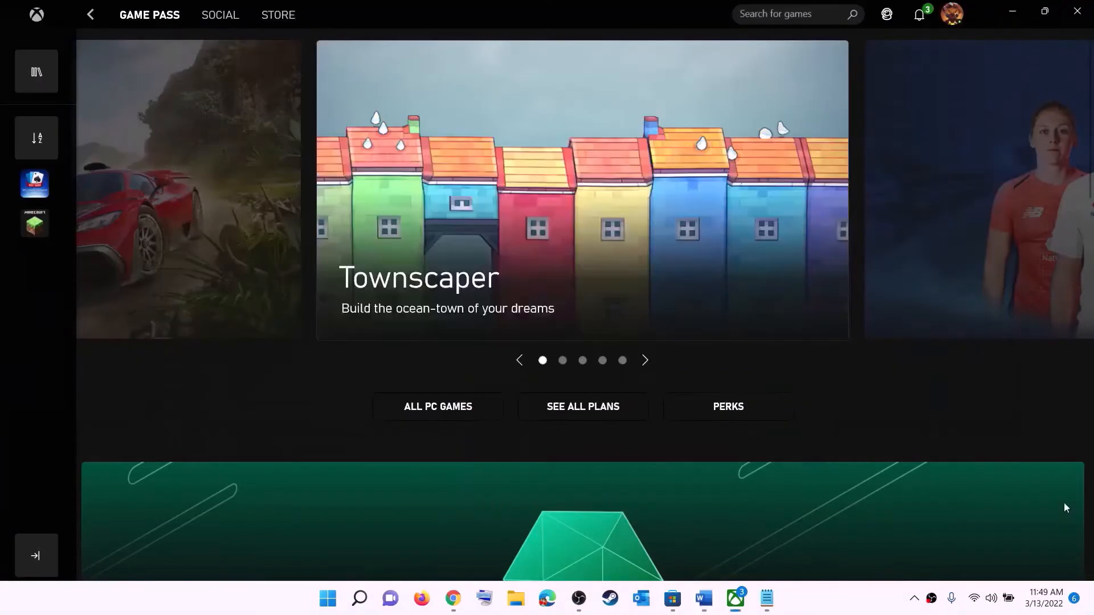
pyautogui.rightClick(1039, 607)
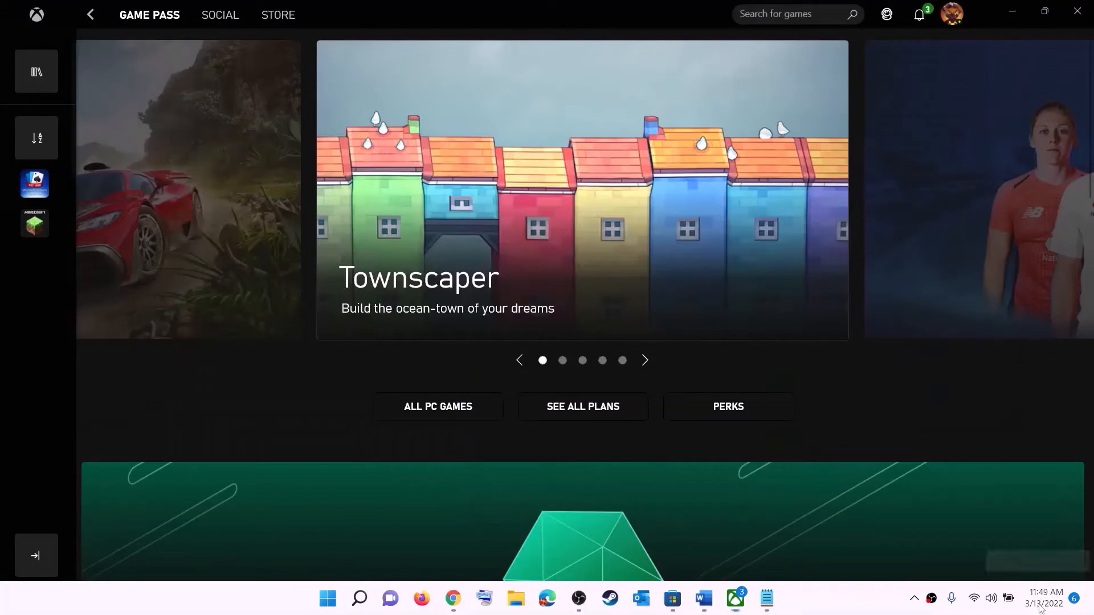
pyautogui.click(1016, 542)
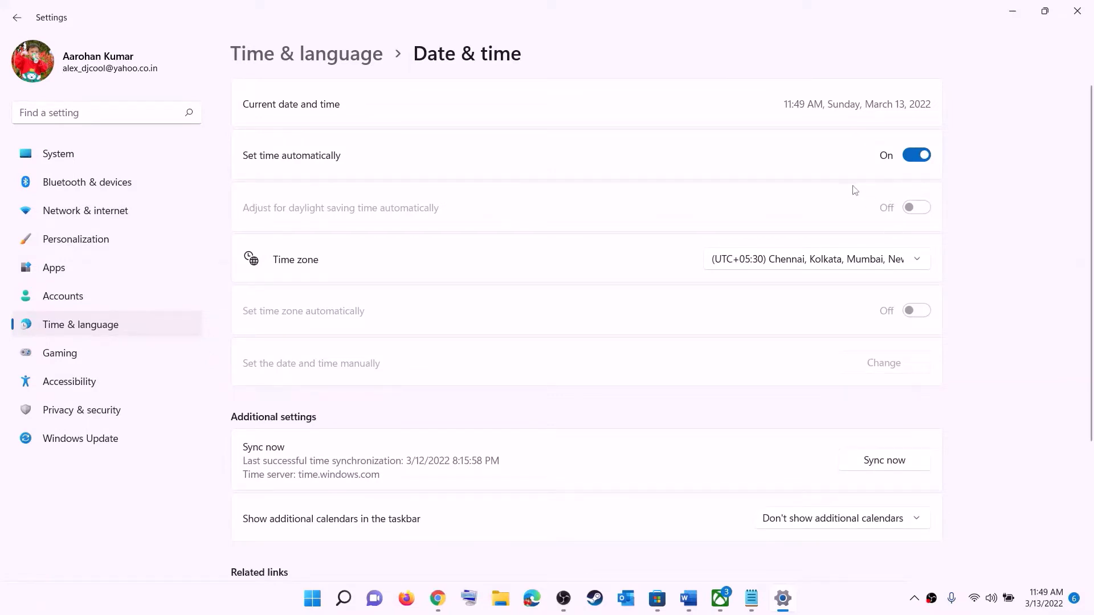
# - Leave the time zone unchanged and sync the clock with the time server
pyautogui.click(800, 264)
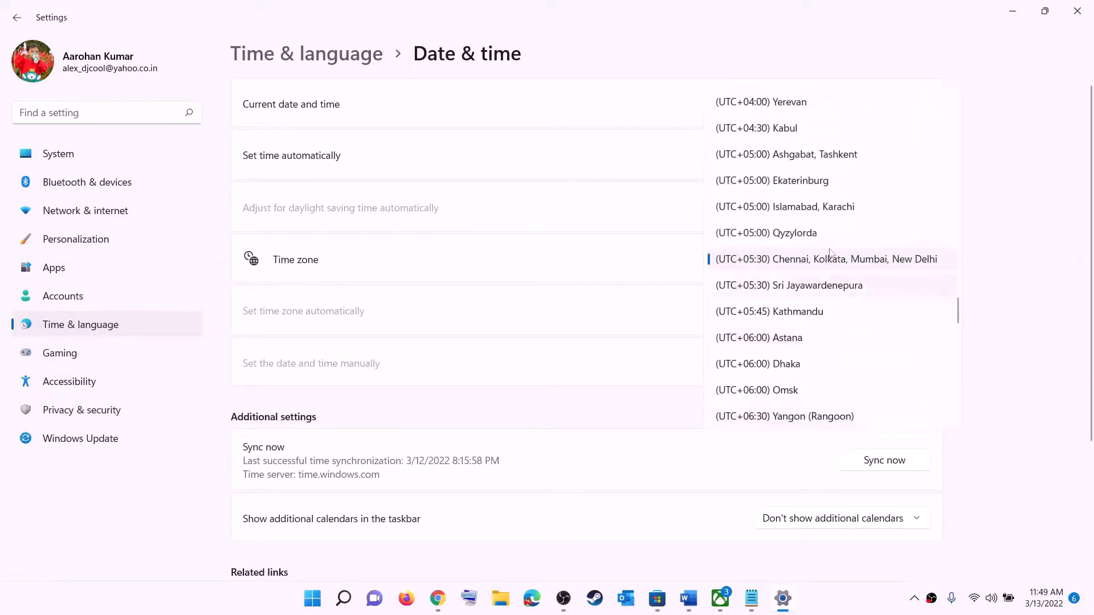
pyautogui.click(835, 266)
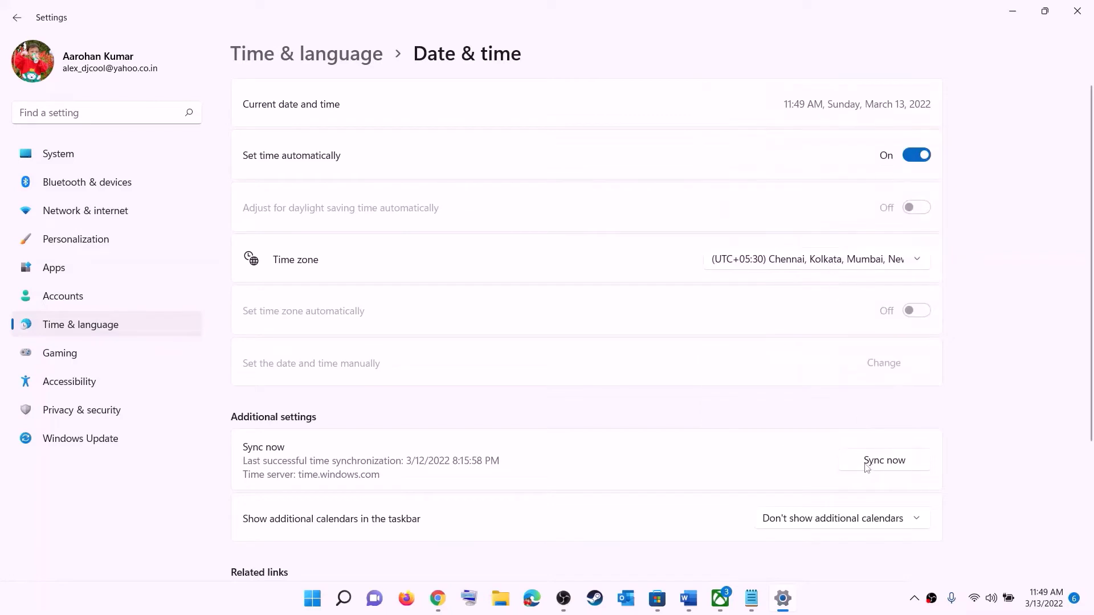
pyautogui.click(892, 465)
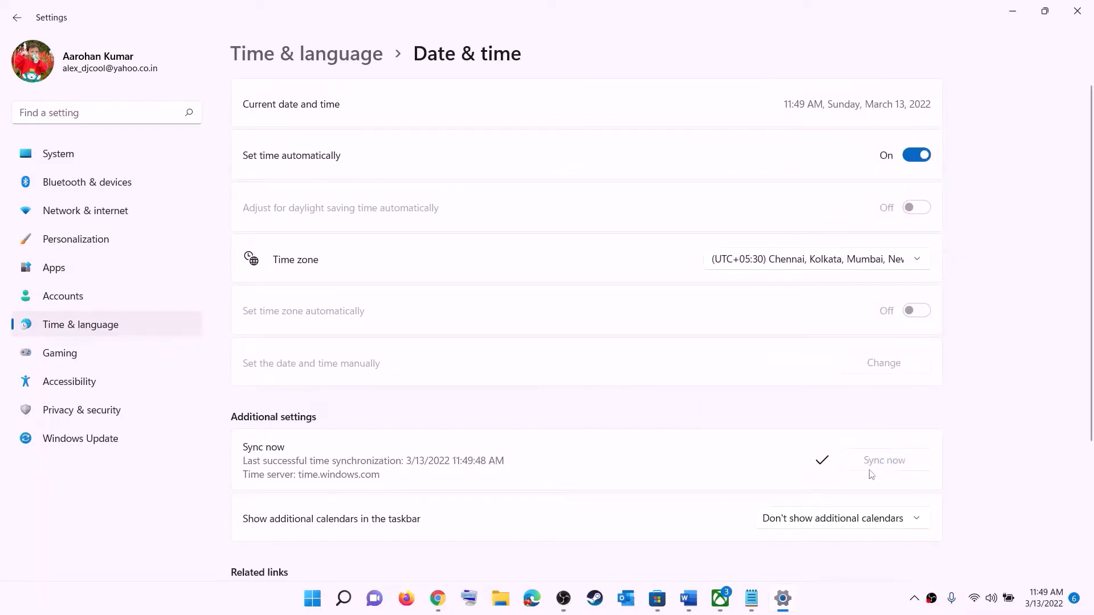
# - Confirm India as the country under Language & region, then close Settings
pyautogui.click(83, 325)
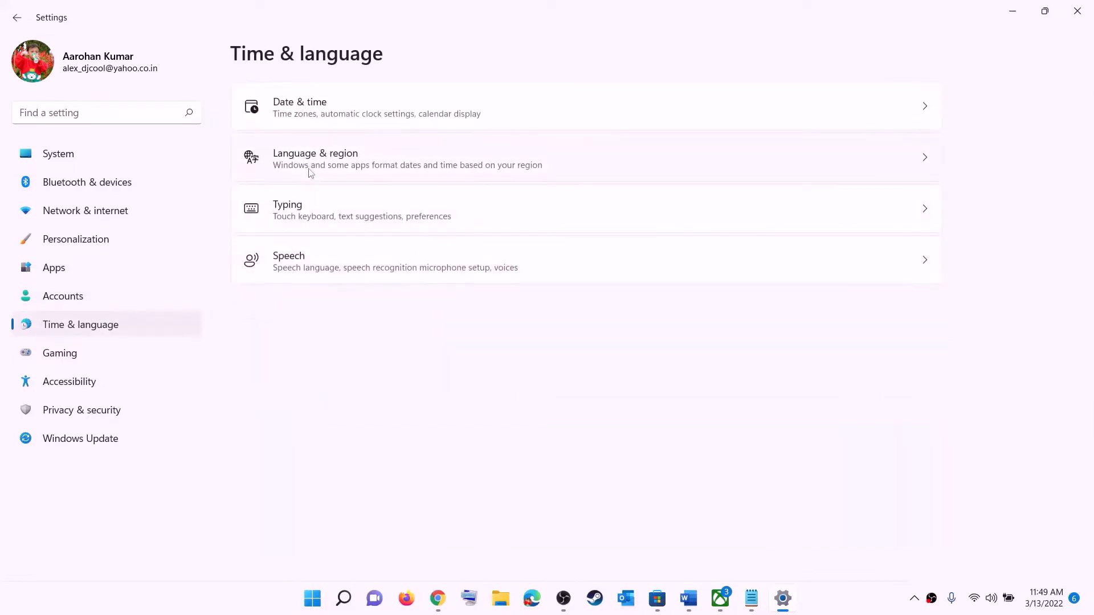
pyautogui.click(311, 173)
pyautogui.click(884, 323)
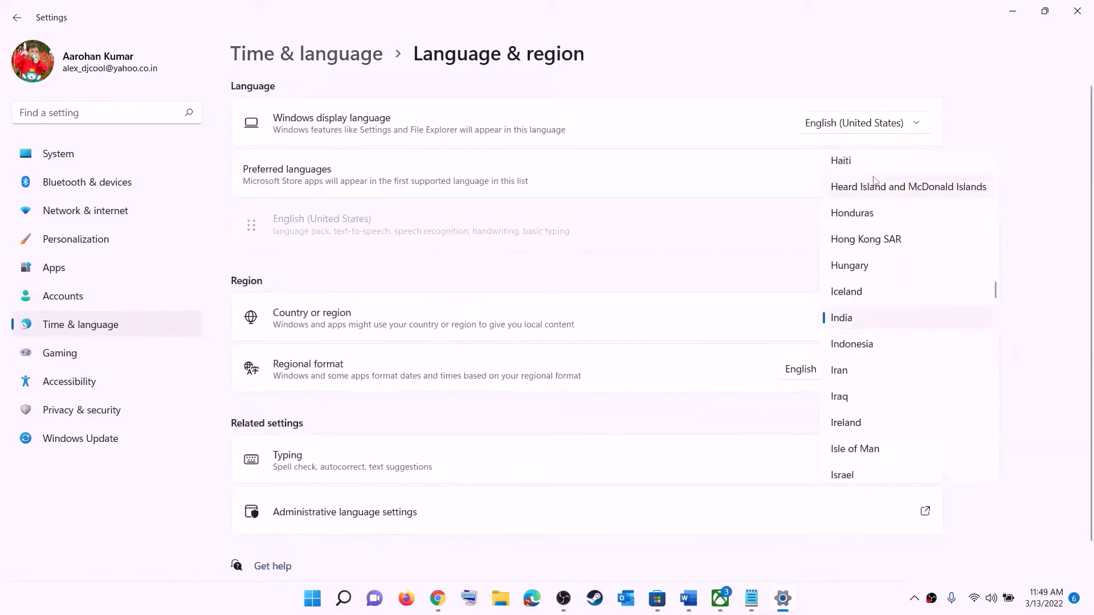
pyautogui.click(1053, 214)
pyautogui.click(1077, 11)
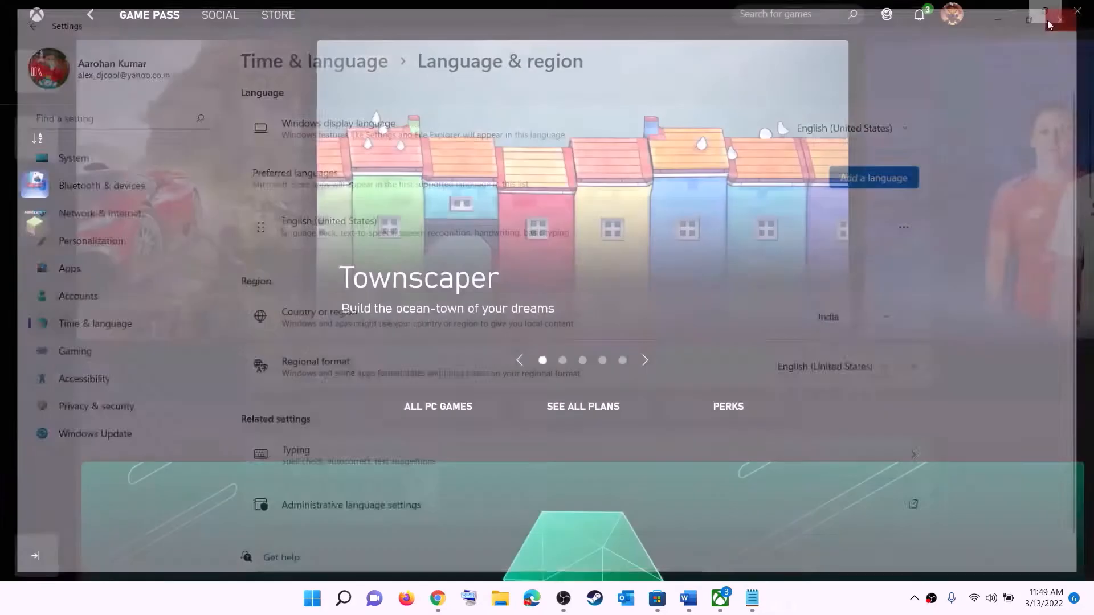
# - Review Step 2 in Word, highlighting 'Xbox App' and the Store library advice, then switch to Microsoft Store
pyautogui.click(702, 598)
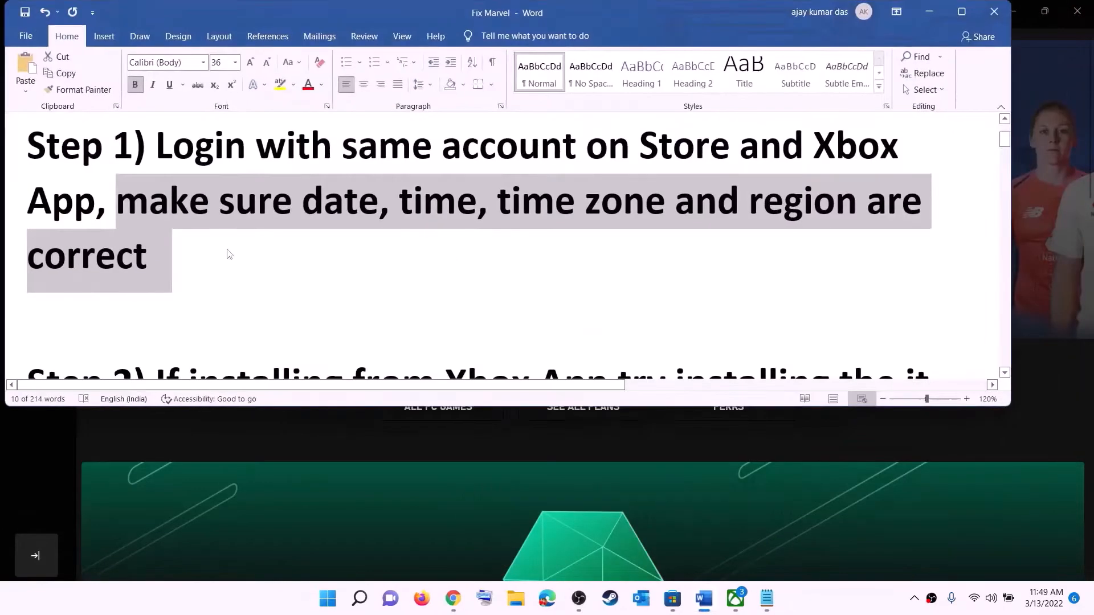
pyautogui.scroll(-3, 227, 251)
pyautogui.scroll(-1, 250, 245)
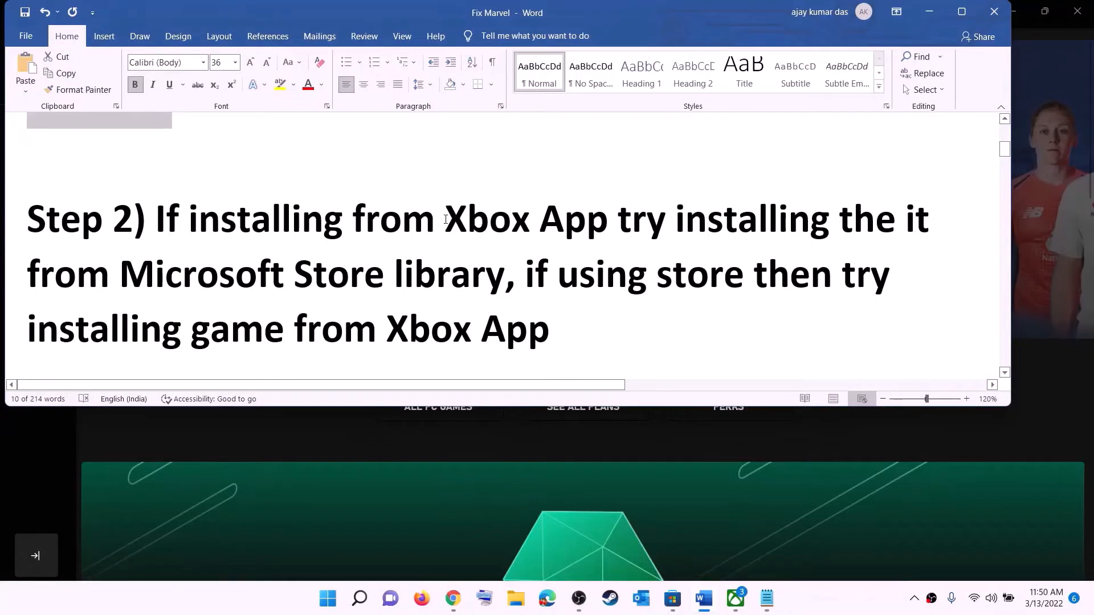
pyautogui.moveTo(448, 218); pyautogui.dragTo(504, 274)
pyautogui.click(666, 220)
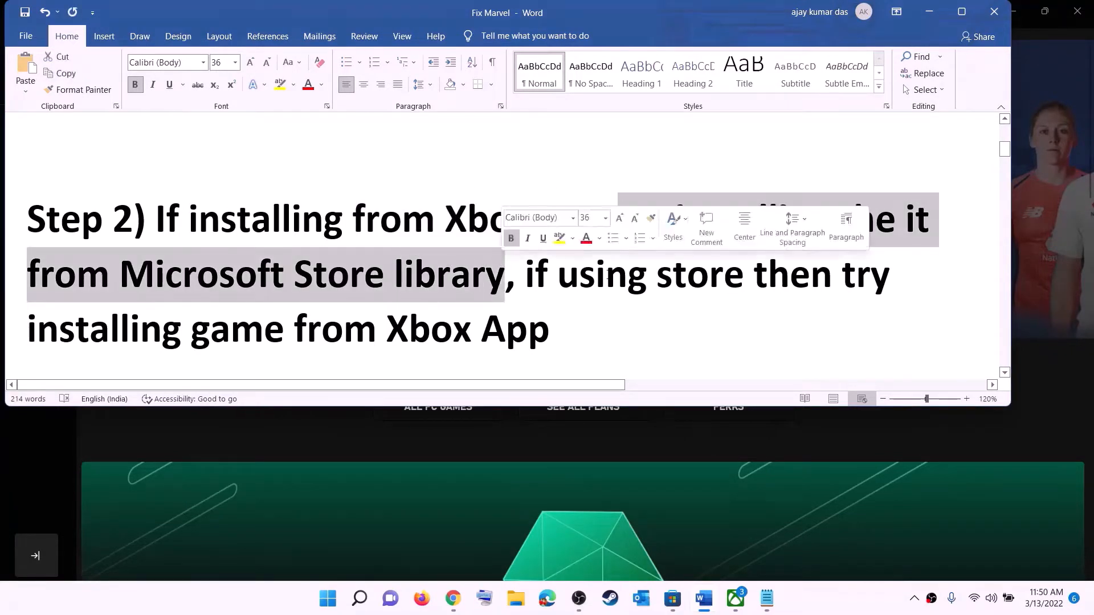
pyautogui.click(669, 605)
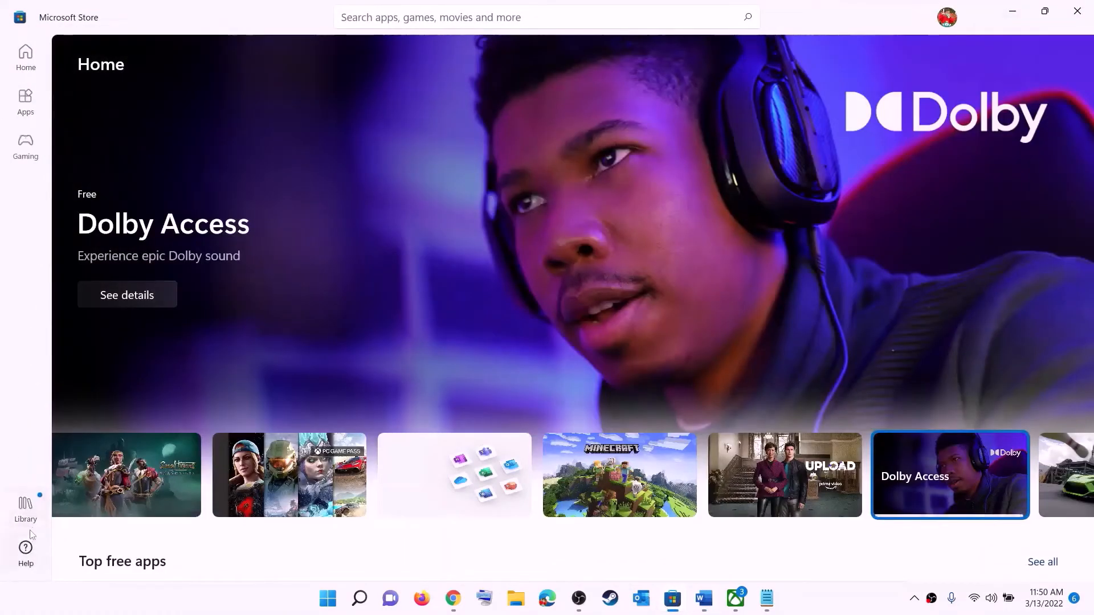
# - Open the Store Library and scroll through the 33 updates and downloads
pyautogui.click(31, 512)
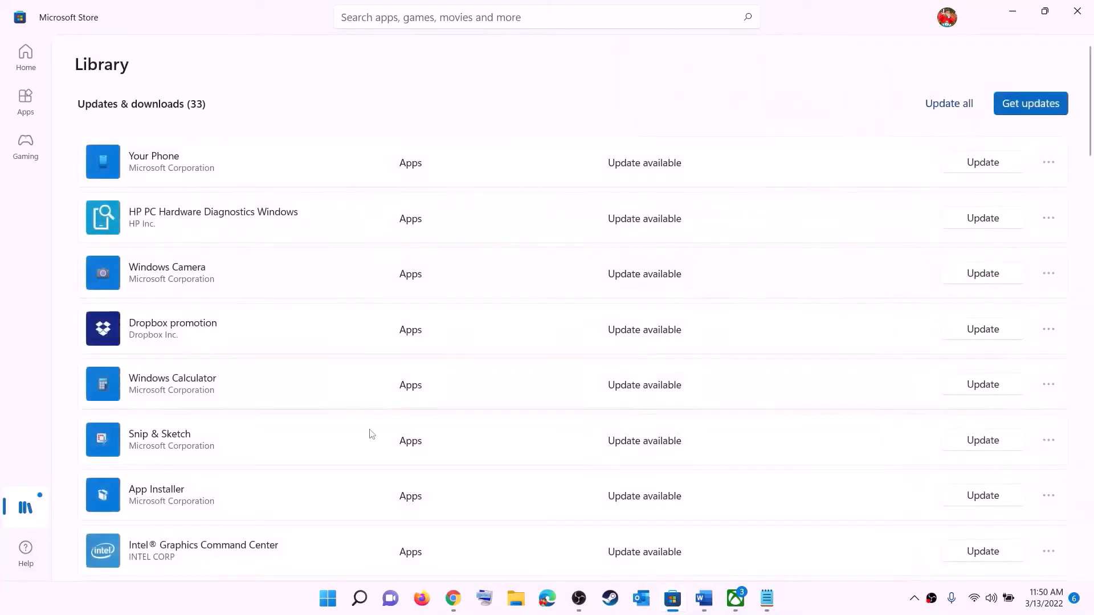
pyautogui.scroll(-8, 691, 398)
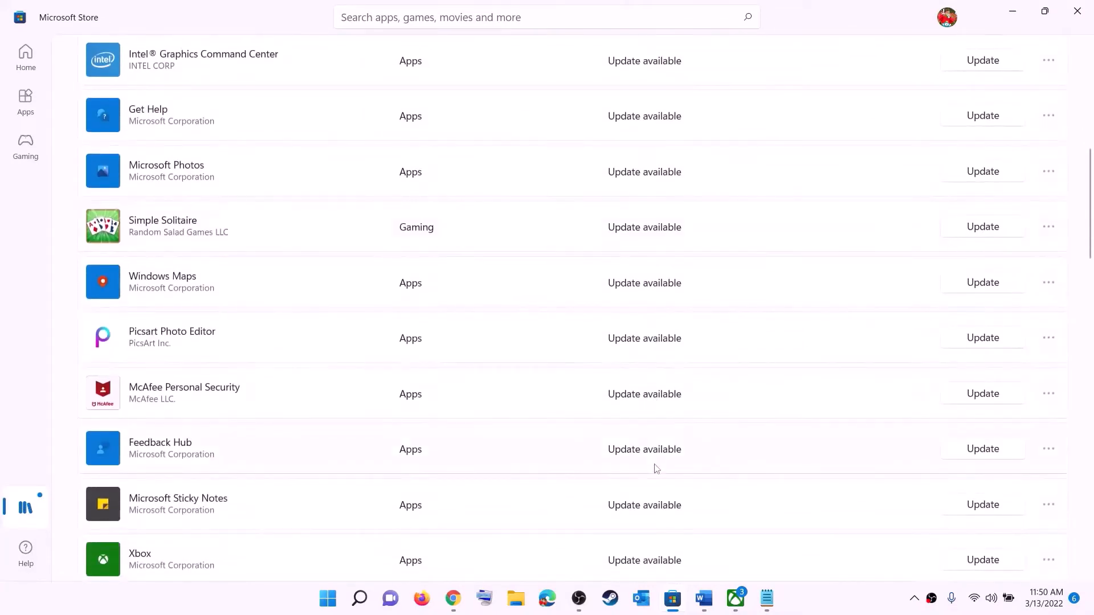
pyautogui.scroll(8, 655, 450)
pyautogui.scroll(-15, 655, 438)
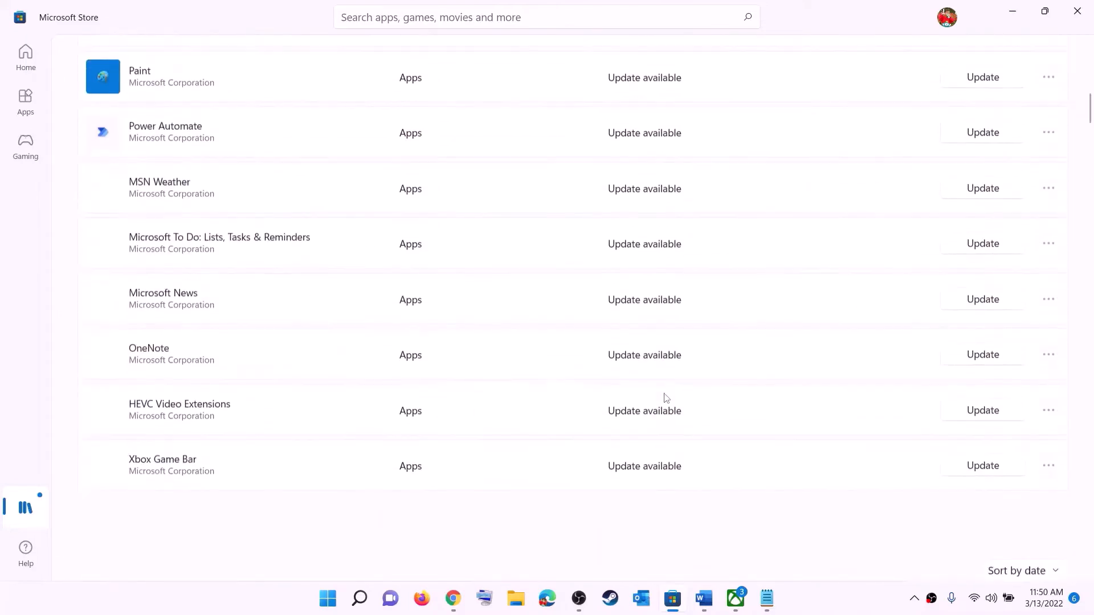
pyautogui.scroll(15, 709, 363)
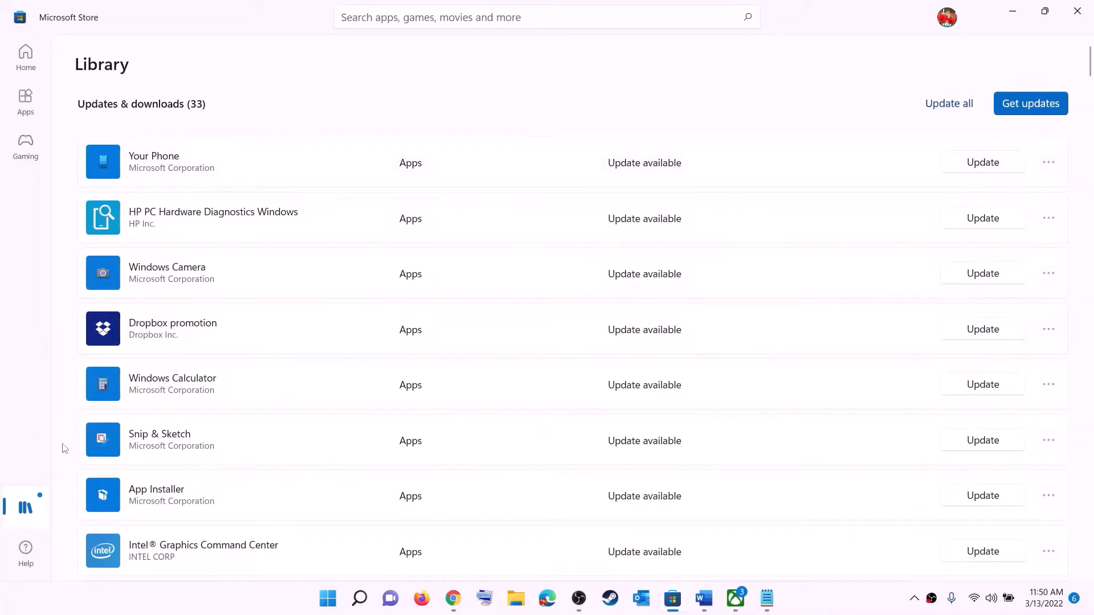
# - Highlight the 'using store' and 'installing game from Xbox App' lines in Step 2, then minimize the Xbox app
pyautogui.click(704, 599)
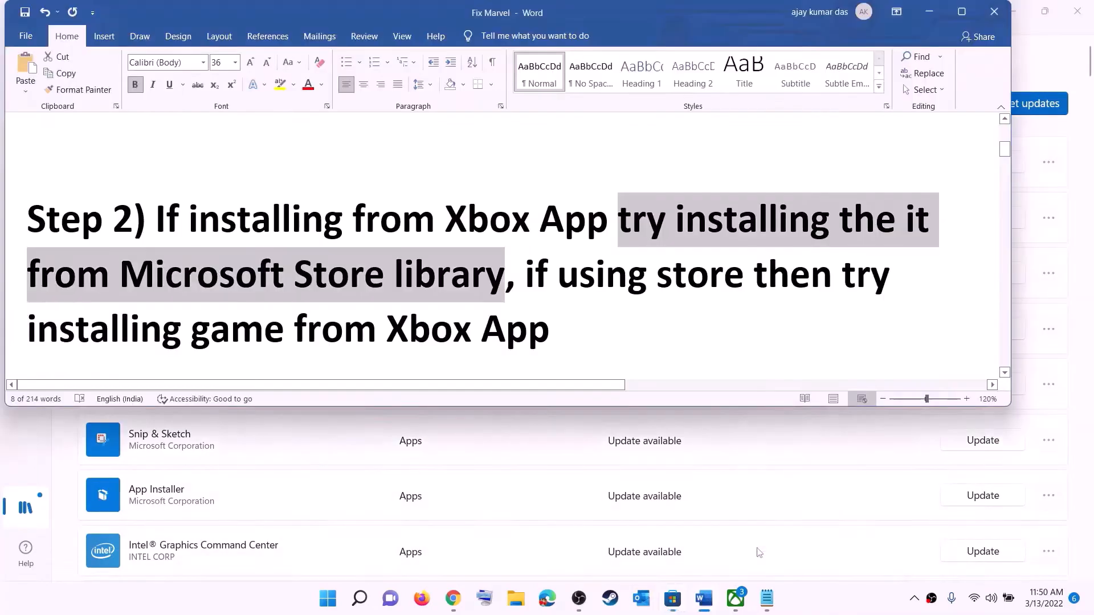
pyautogui.click(565, 273)
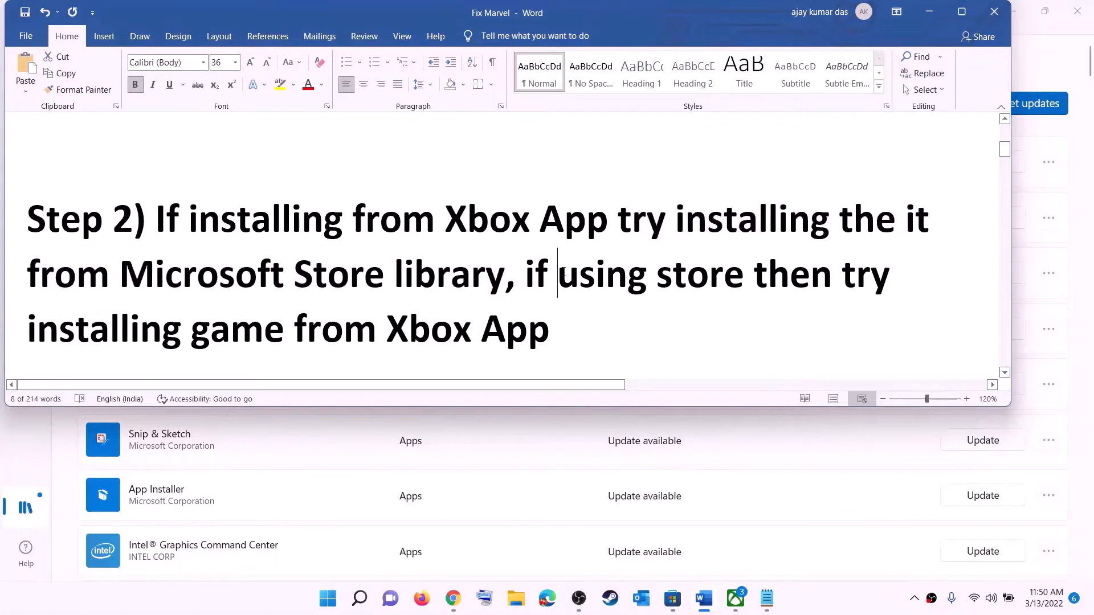
pyautogui.moveTo(558, 274); pyautogui.dragTo(752, 274)
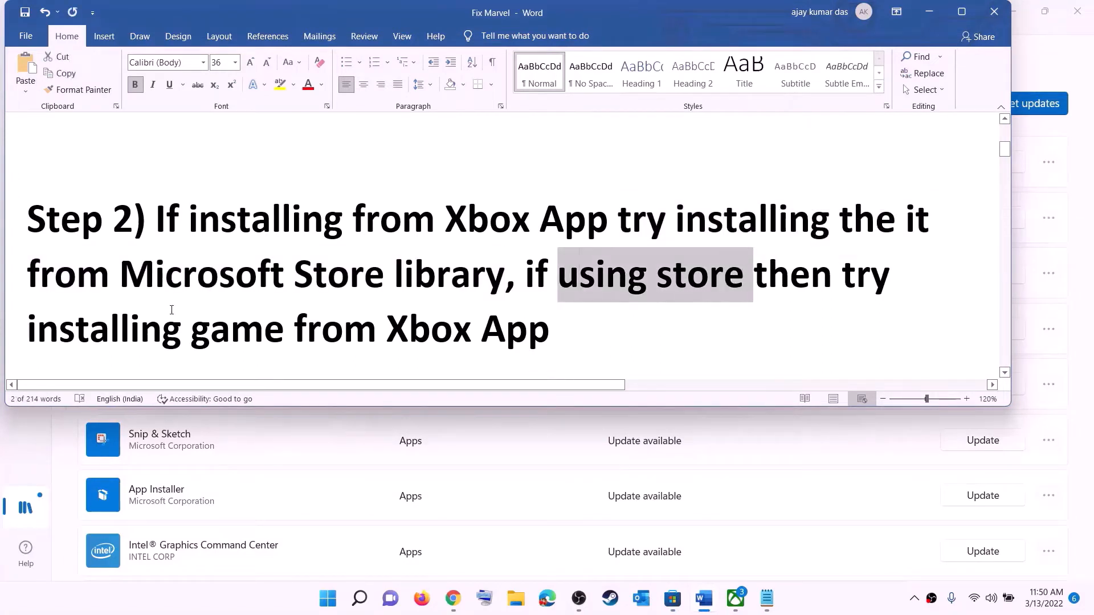
pyautogui.moveTo(27, 330); pyautogui.dragTo(568, 333)
pyautogui.click(735, 599)
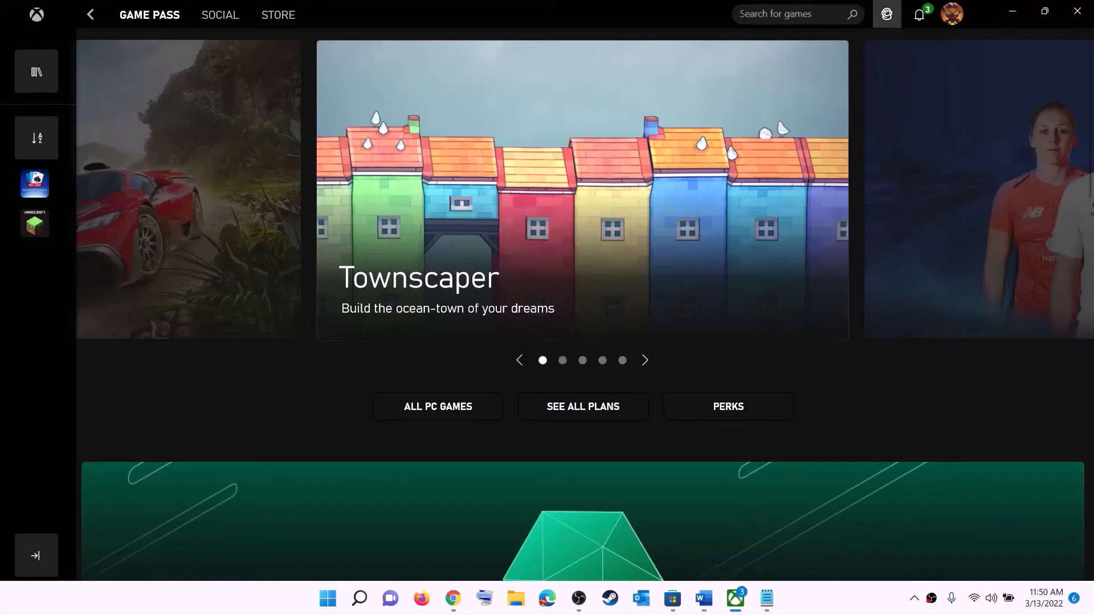
pyautogui.click(767, 13)
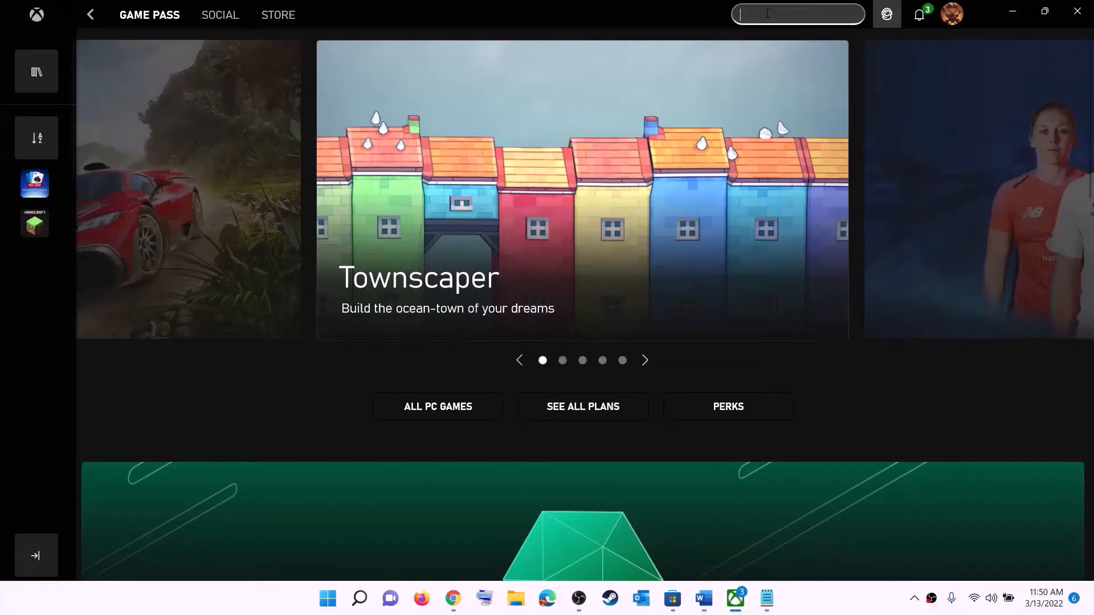
pyautogui.click(1012, 11)
# - Copy the full Step 3 Get-AppxPackage PowerShell command from the notes
pyautogui.click(573, 263)
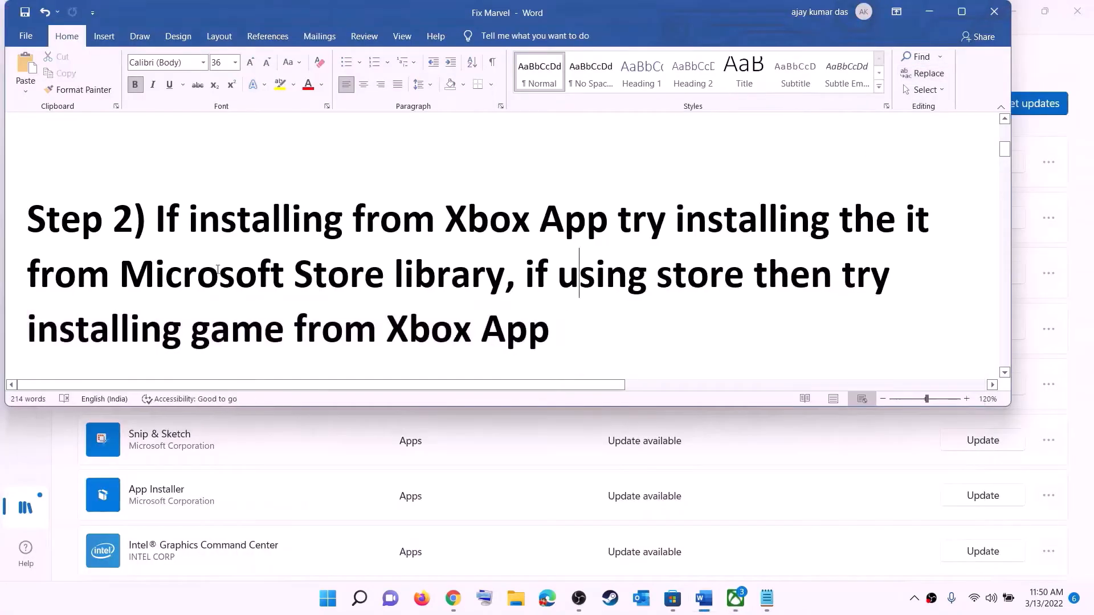
pyautogui.scroll(-5, 337, 298)
pyautogui.scroll(-3, 338, 299)
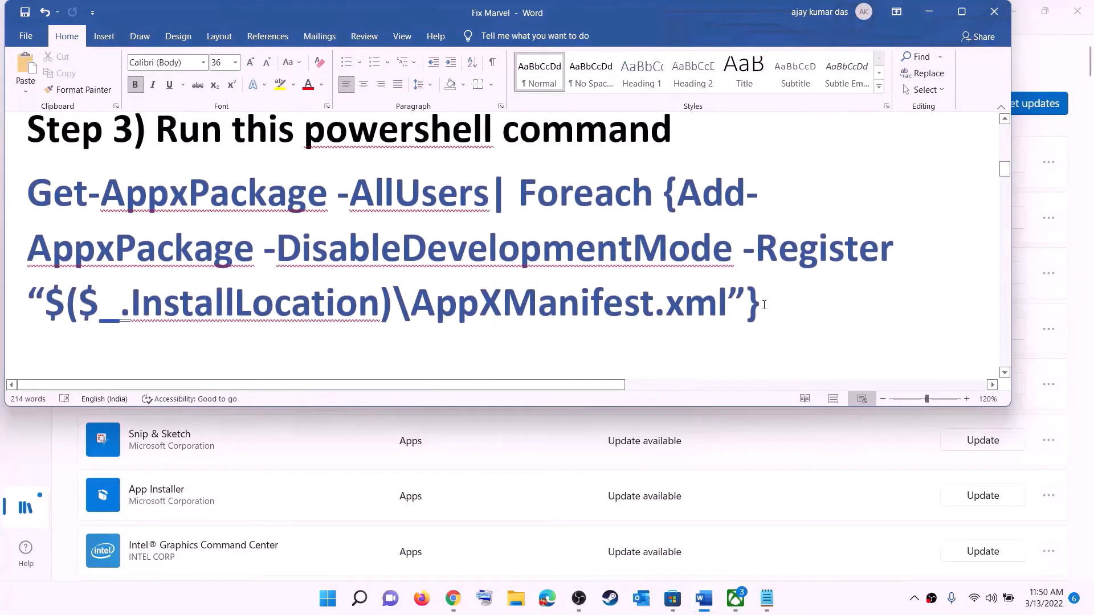
pyautogui.moveTo(763, 305); pyautogui.dragTo(27, 193)
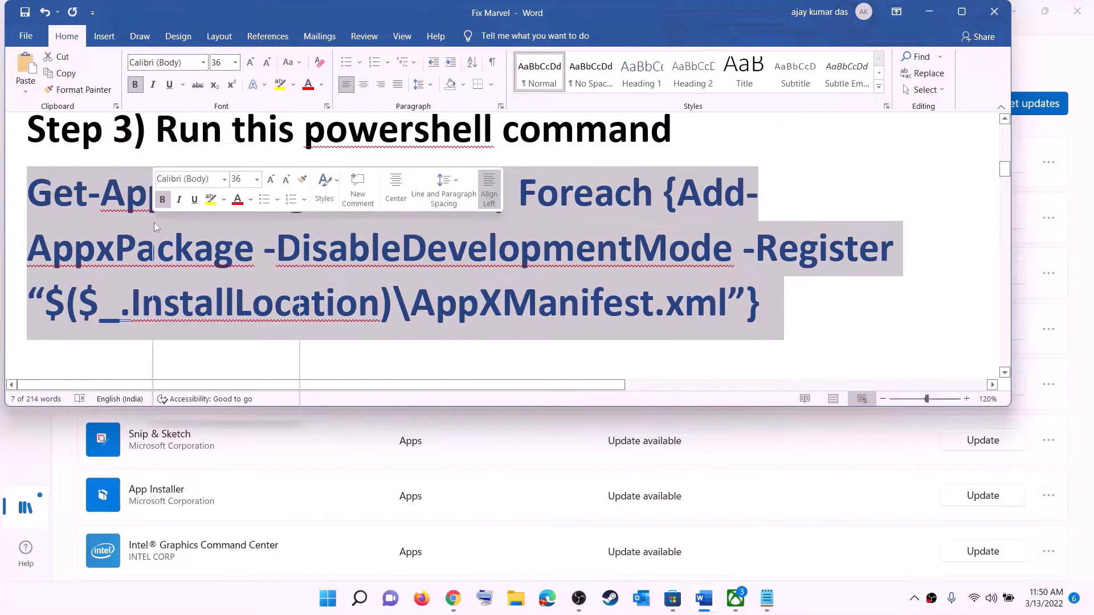
pyautogui.rightClick(155, 226)
pyautogui.click(193, 250)
# - Search Start for 'powers' and launch Windows PowerShell as administrator
pyautogui.click(329, 598)
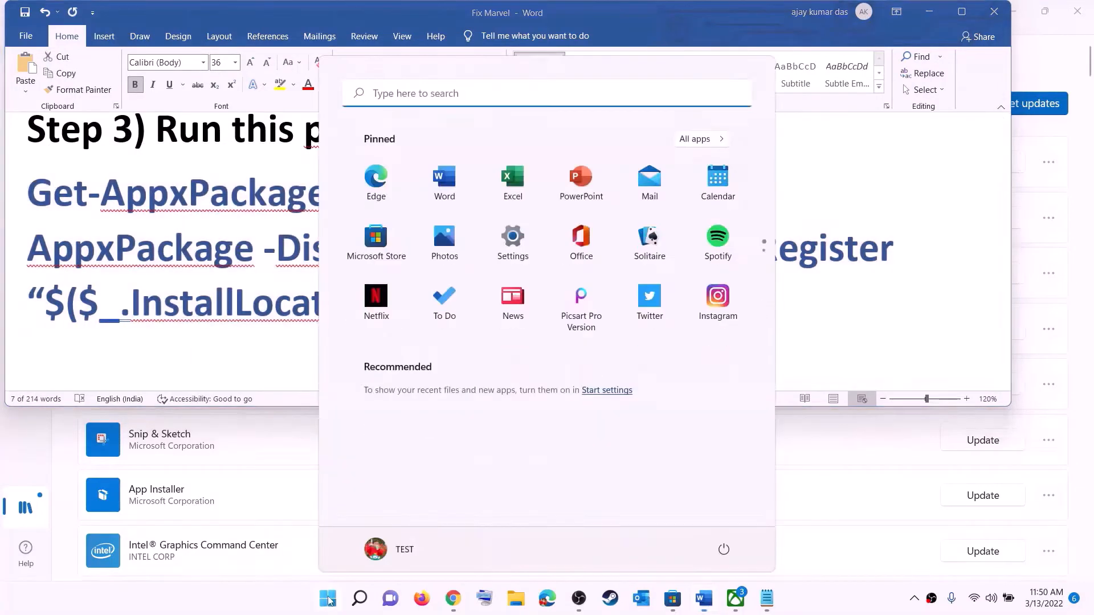
pyautogui.write('powers')
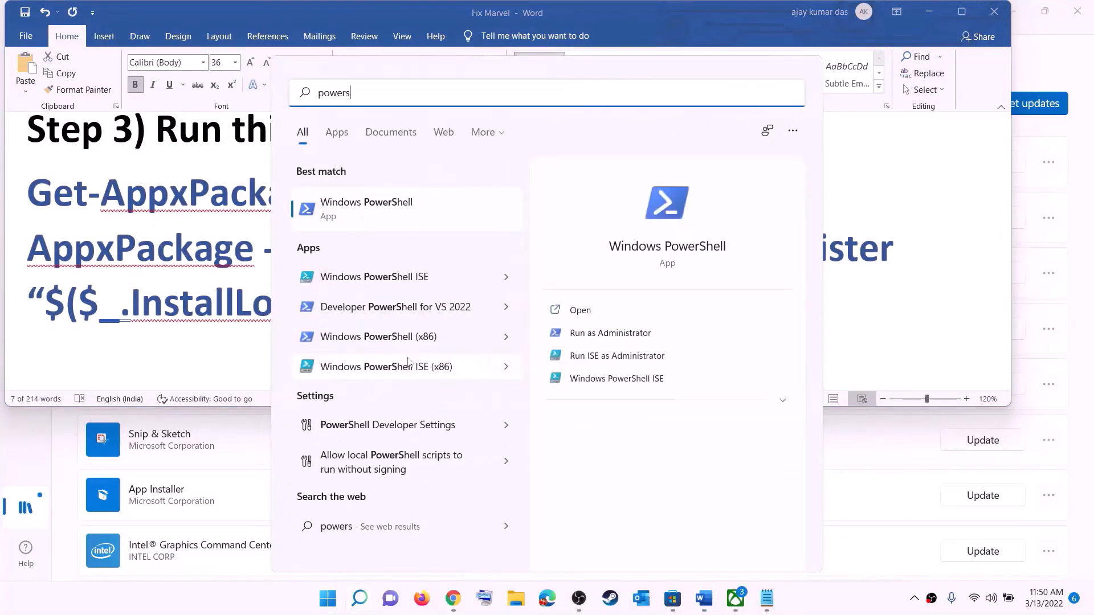
pyautogui.rightClick(379, 213)
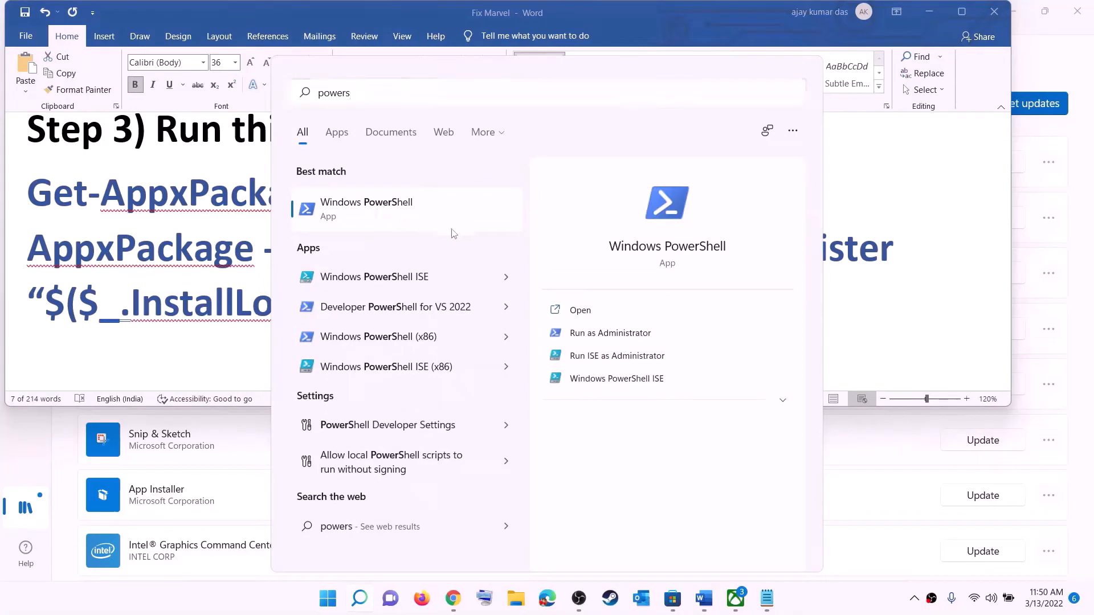
pyautogui.click(487, 230)
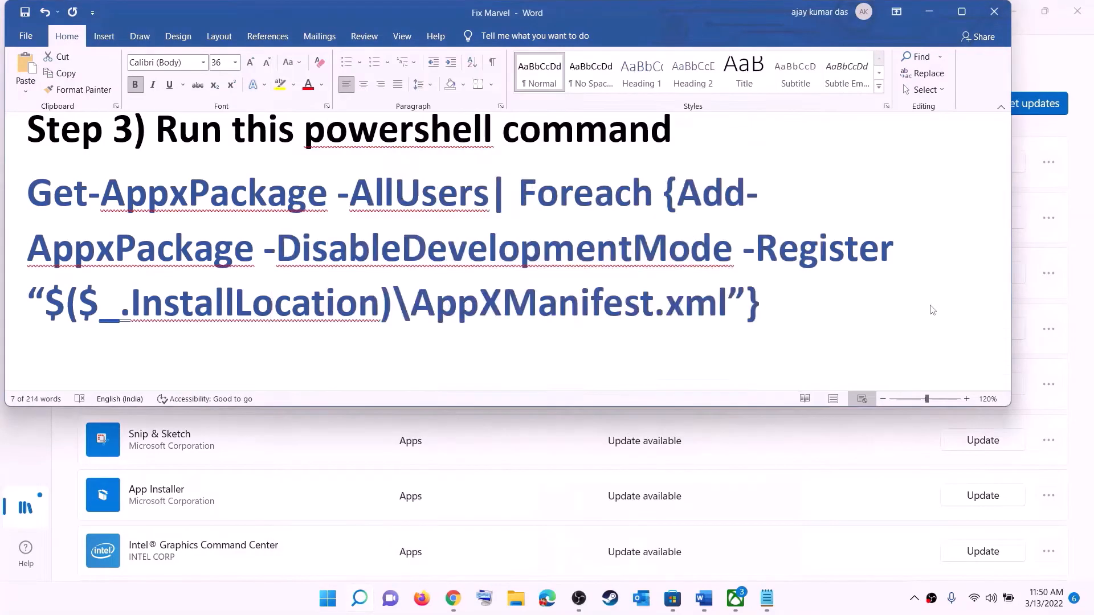
# - Approve the UAC prompt, paste and run the Get-AppxPackage re-register command, then close PowerShell
pyautogui.click(507, 411)
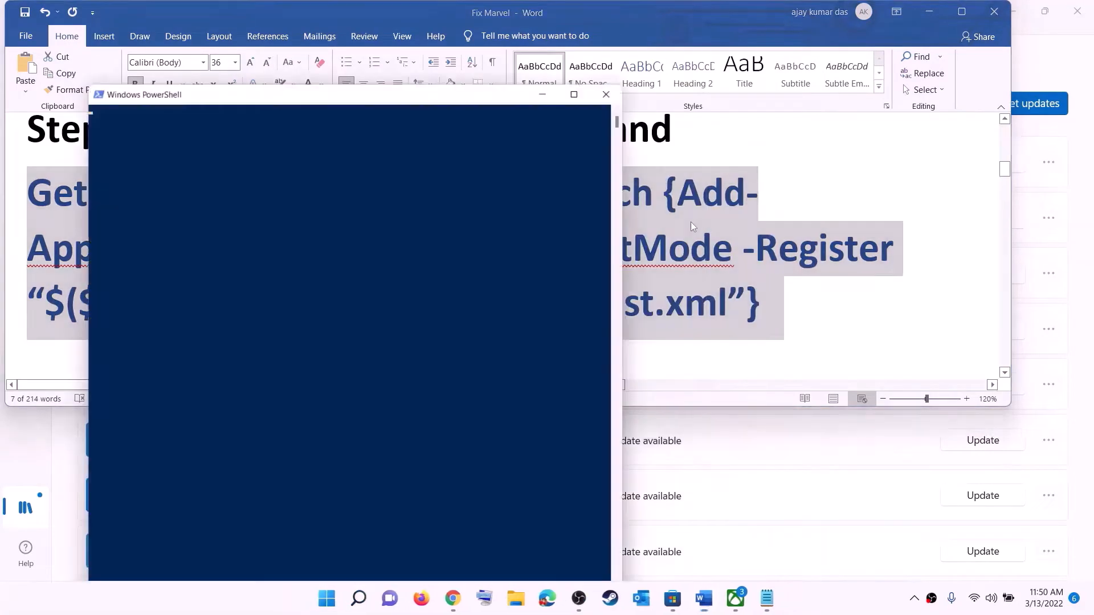
pyautogui.moveTo(339, 91); pyautogui.dragTo(486, 104)
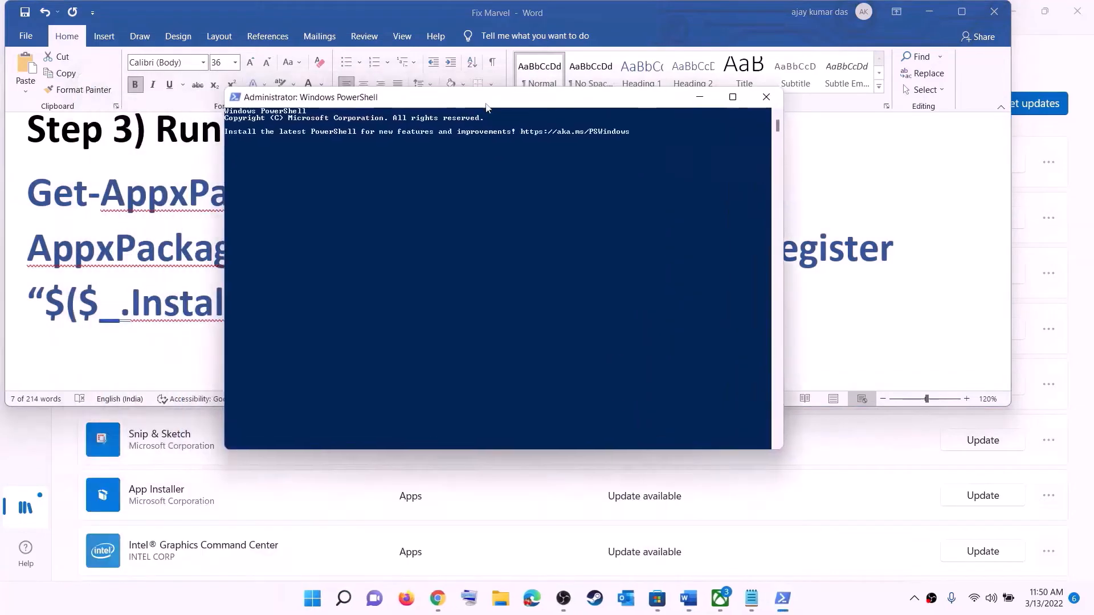
pyautogui.rightClick(454, 227)
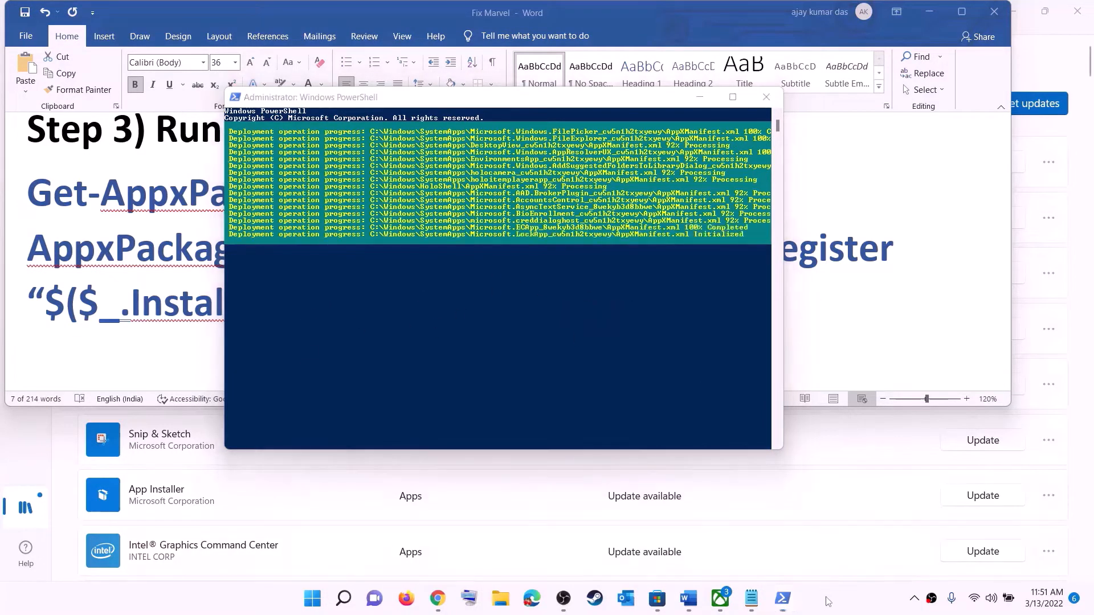
pyautogui.click(766, 97)
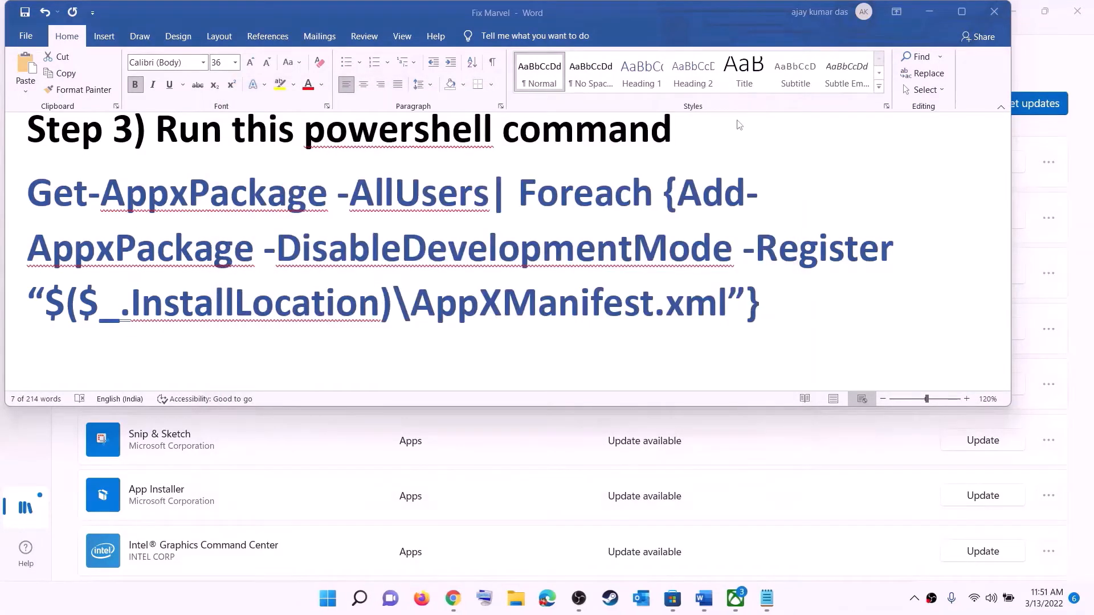
# - Set the Step 4 Microsoft Store cache path line to 14 pt font size
pyautogui.scroll(-4, 454, 256)
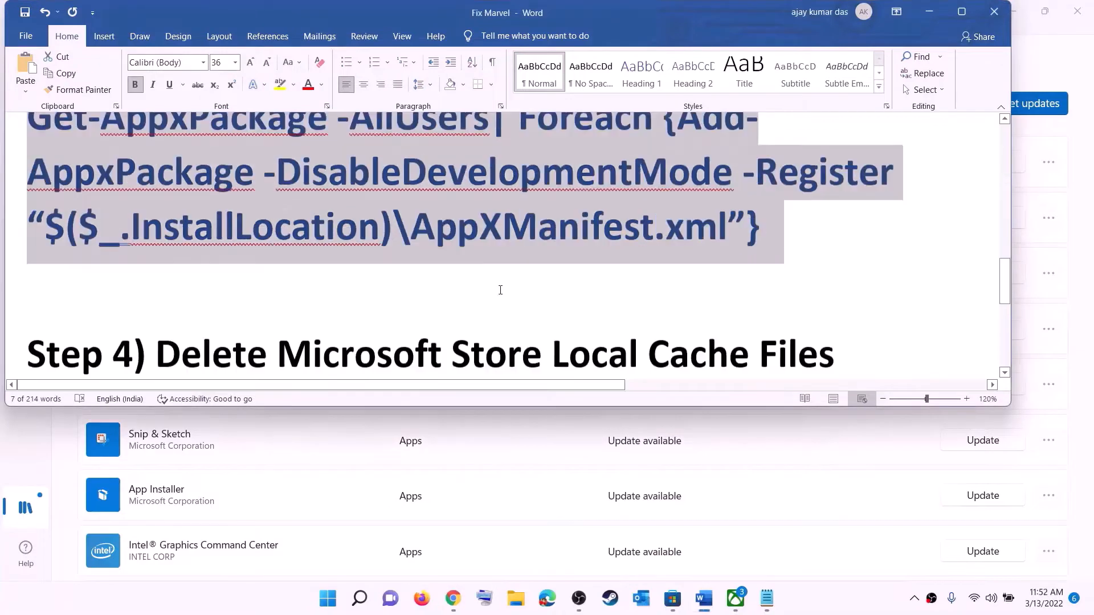
pyautogui.scroll(1, 471, 239)
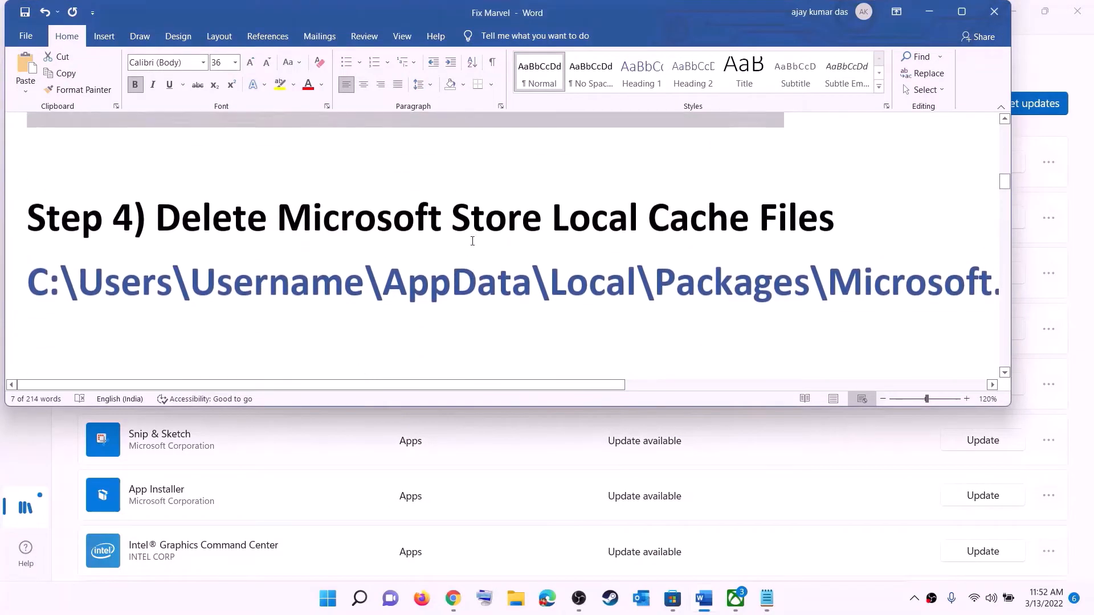
pyautogui.tripleClick(542, 294)
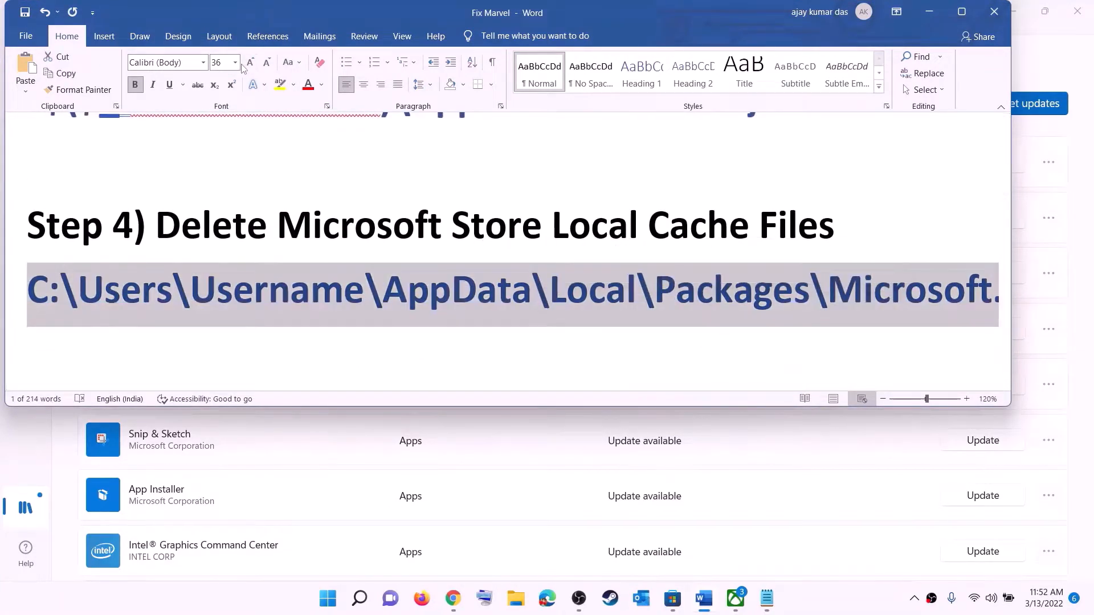
pyautogui.click(235, 63)
pyautogui.click(217, 144)
pyautogui.click(540, 273)
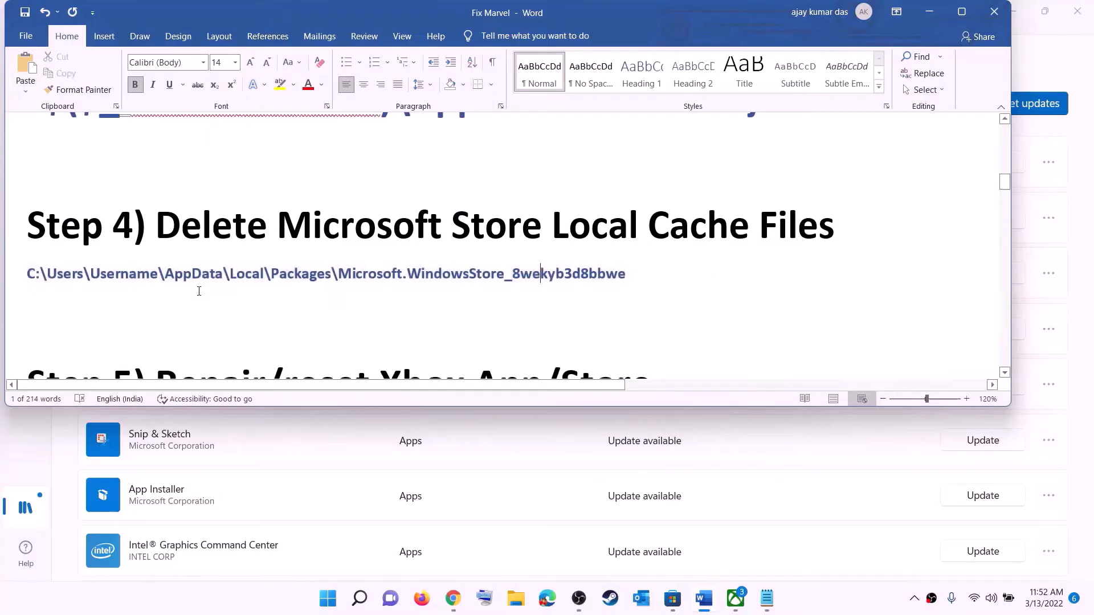
pyautogui.click(516, 598)
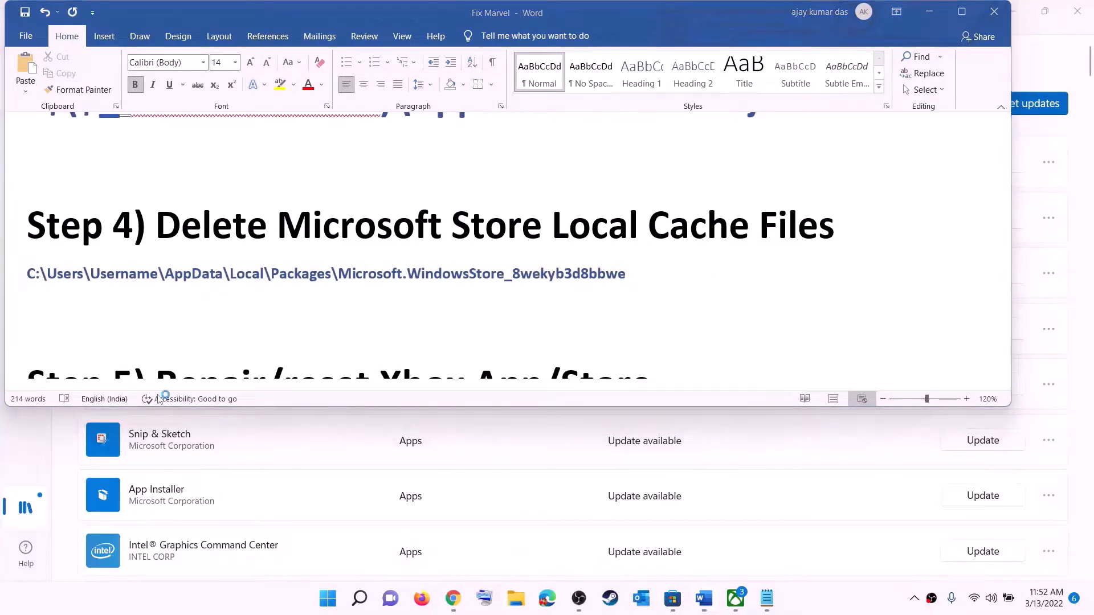
# - Browse from This PC through Windows (C:) and Users into your profile folder
pyautogui.click(46, 281)
pyautogui.doubleClick(245, 231)
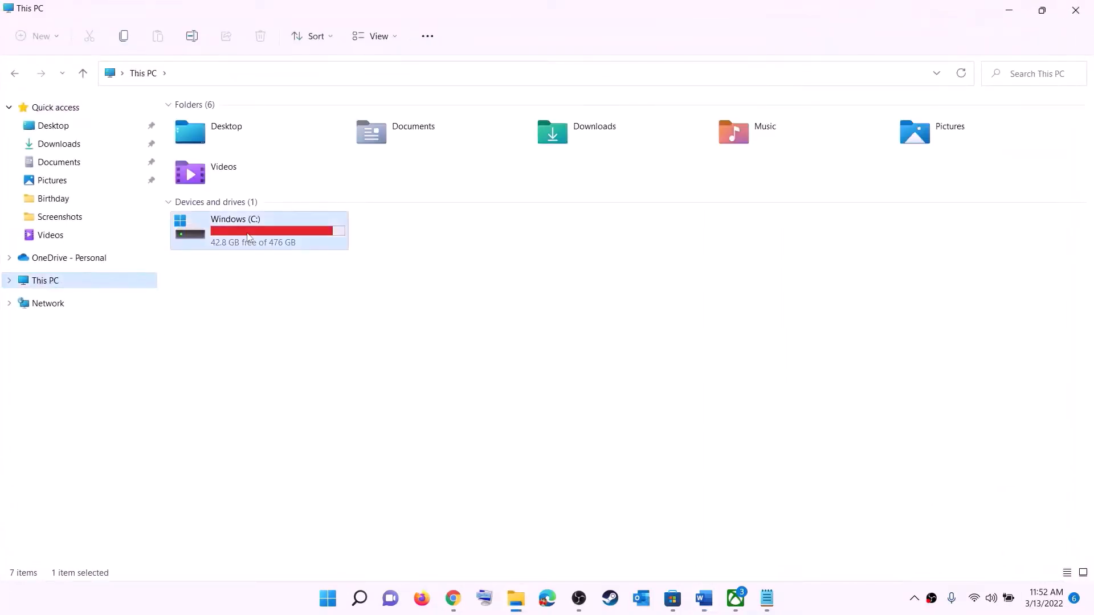
pyautogui.scroll(-4, 285, 342)
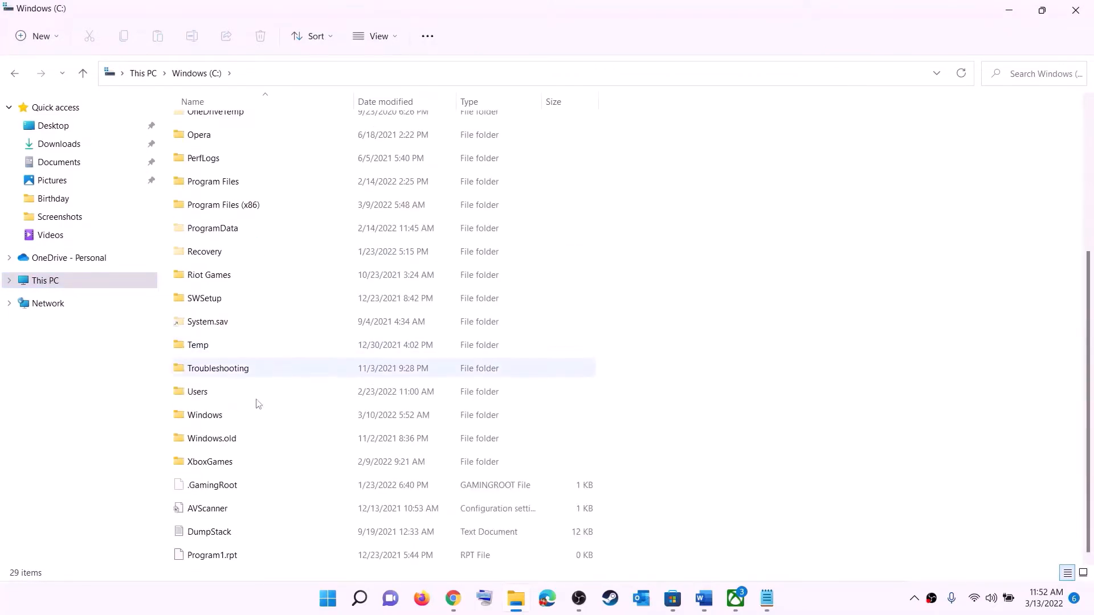
pyautogui.click(248, 399)
pyautogui.doubleClick(235, 393)
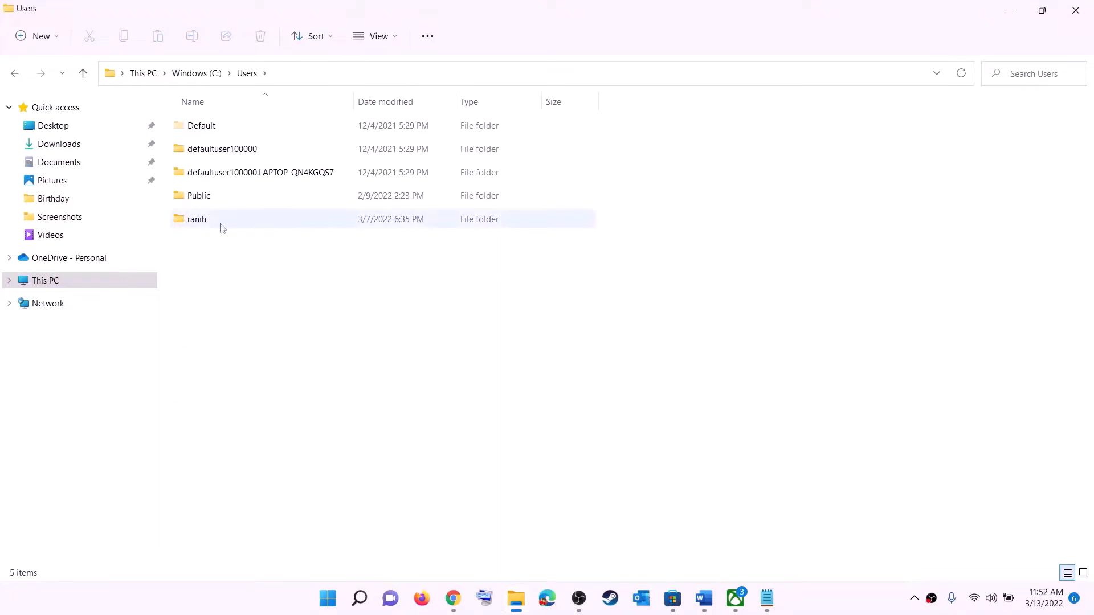
pyautogui.doubleClick(204, 224)
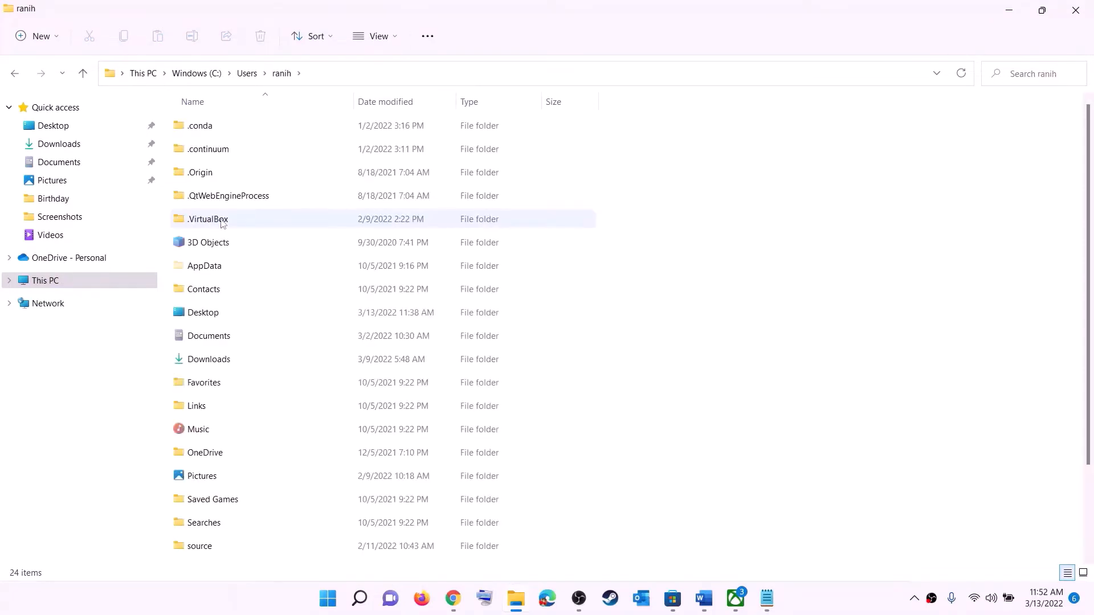
pyautogui.click(190, 265)
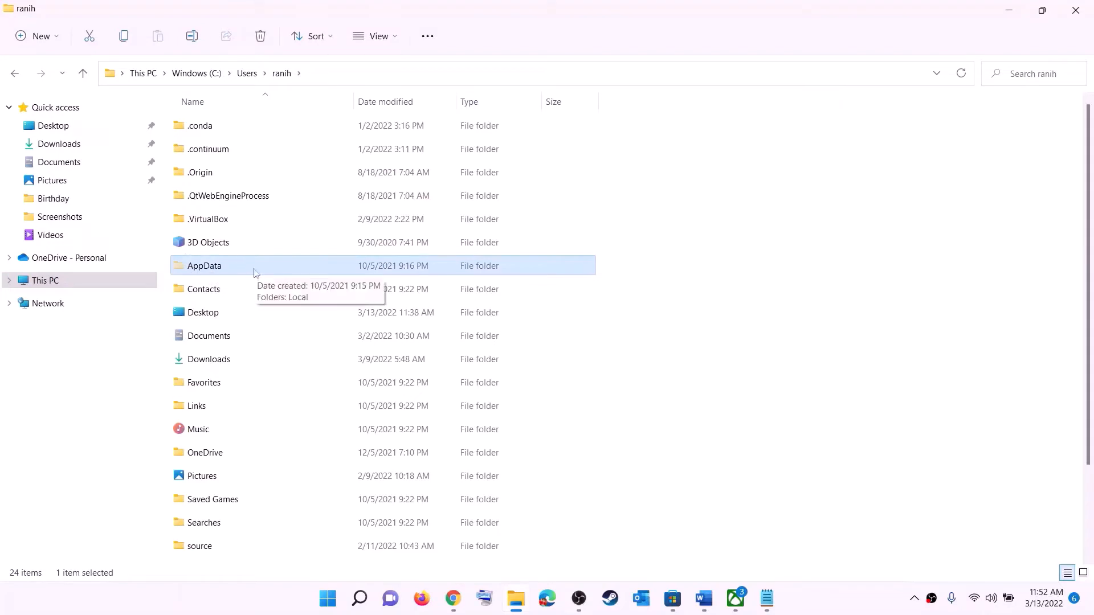
# - Turn on Hidden items under View > Show so AppData appears
pyautogui.click(396, 38)
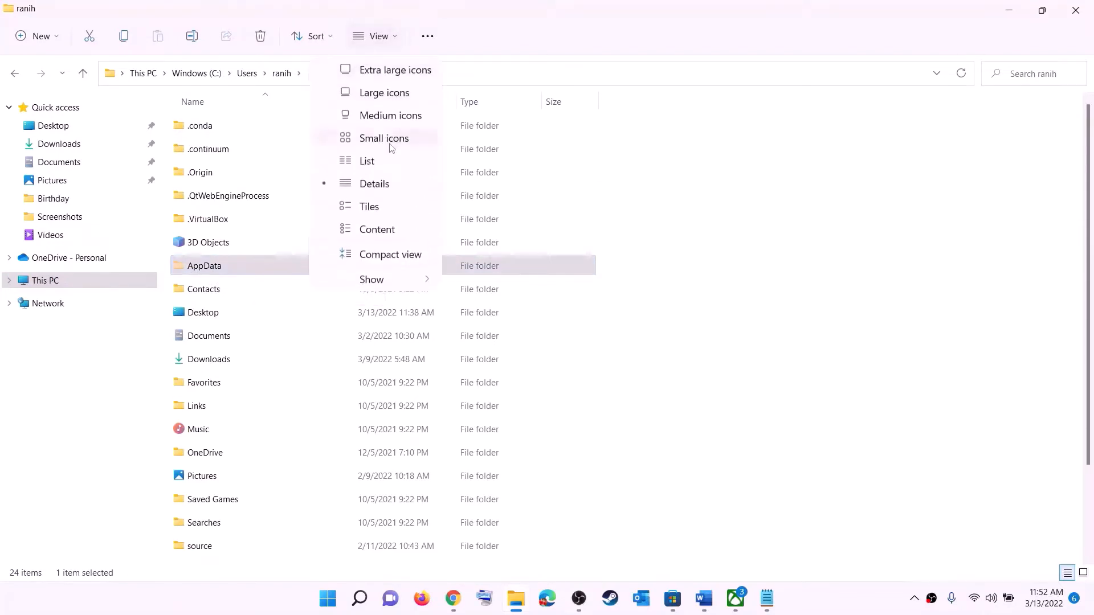
pyautogui.click(374, 277)
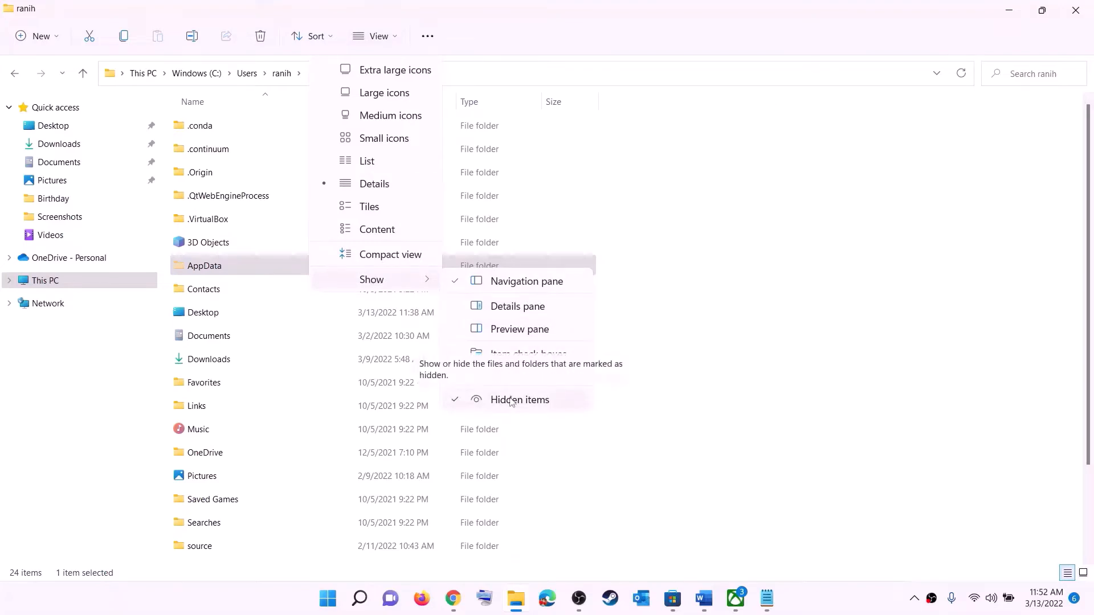
pyautogui.click(220, 269)
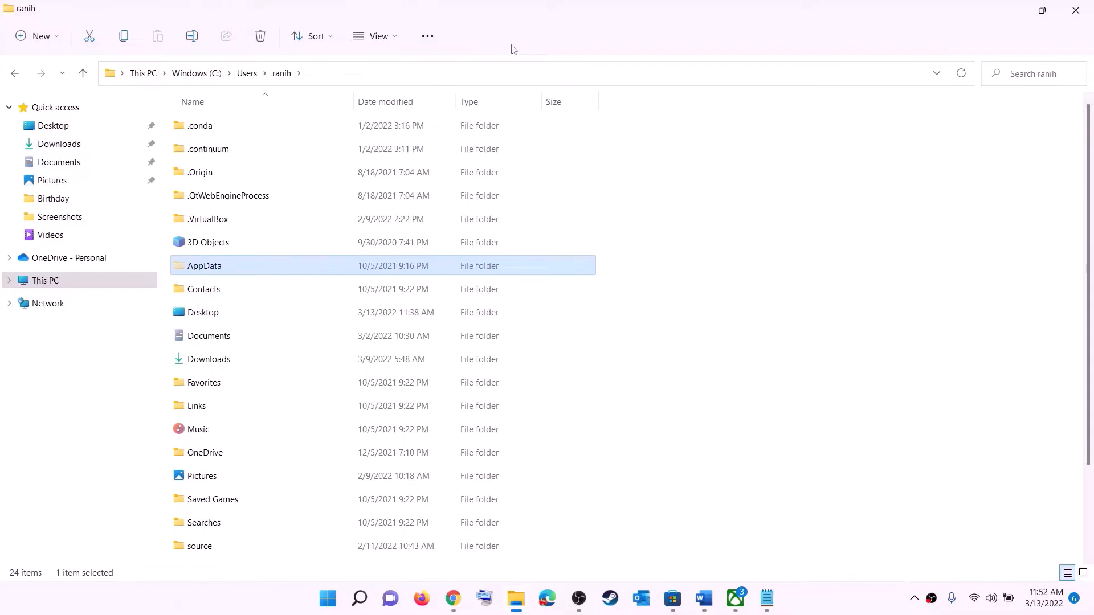
# - Go into AppData > Local > Packages
pyautogui.click(222, 266)
pyautogui.click(270, 266)
pyautogui.doubleClick(250, 268)
pyautogui.click(213, 125)
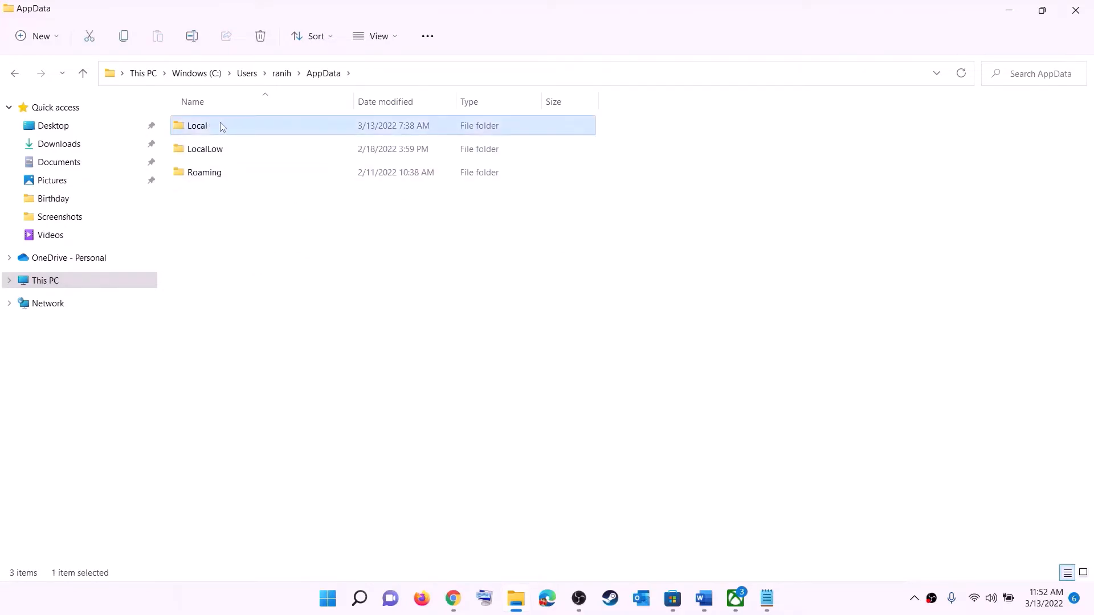
pyautogui.doubleClick(222, 125)
pyautogui.click(249, 270)
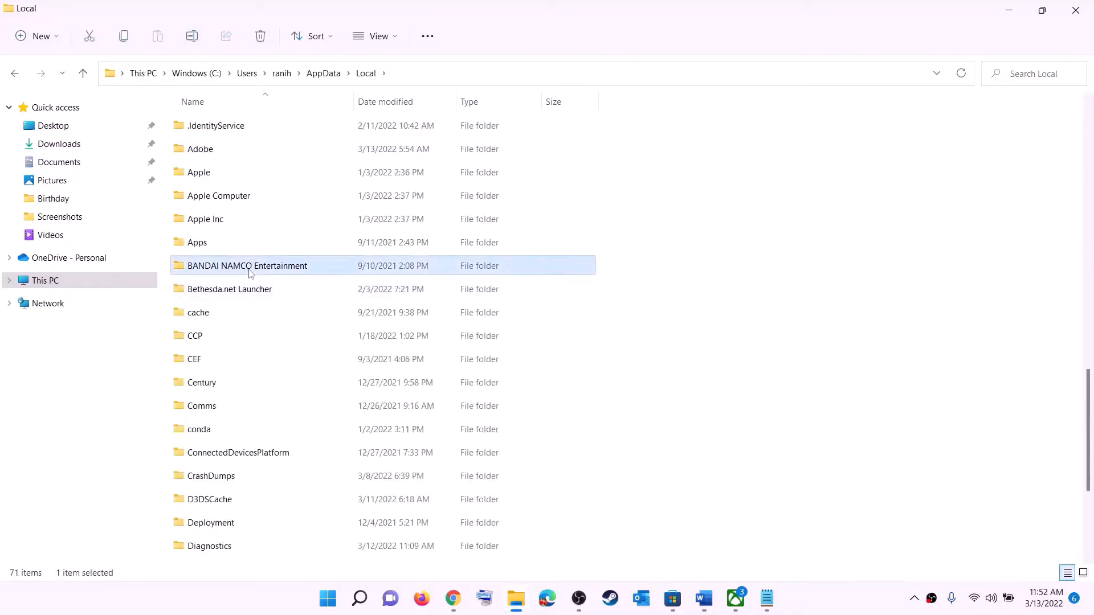
pyautogui.press('p')
pyautogui.click(219, 122)
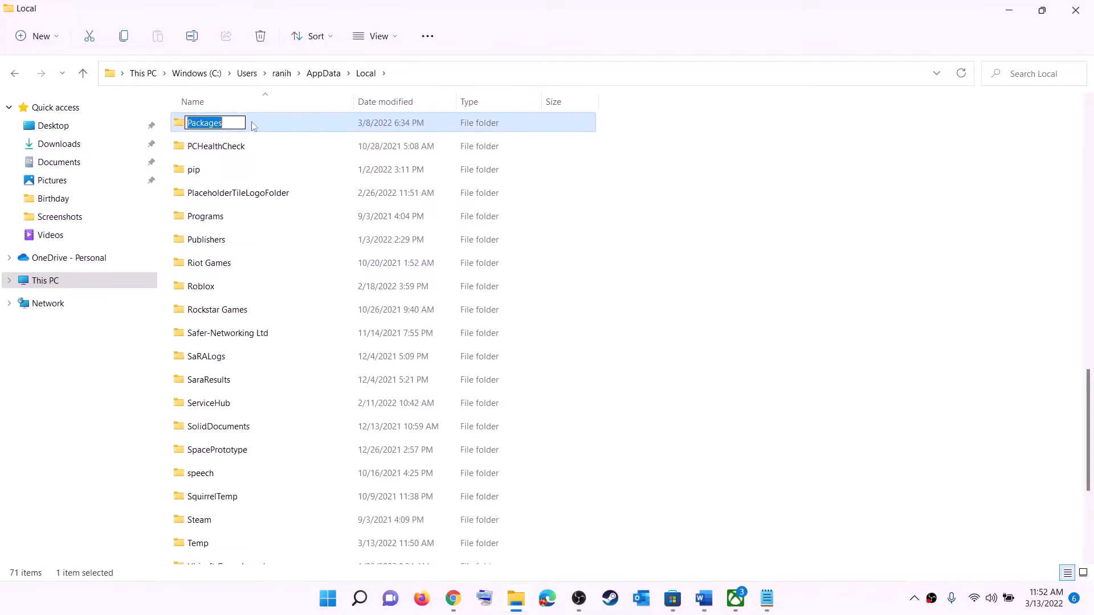
pyautogui.click(254, 125)
pyautogui.doubleClick(255, 125)
# - Open the Microsoft.WindowsStore_8wekyb3d8bbwe package folder
pyautogui.scroll(-2, 317, 333)
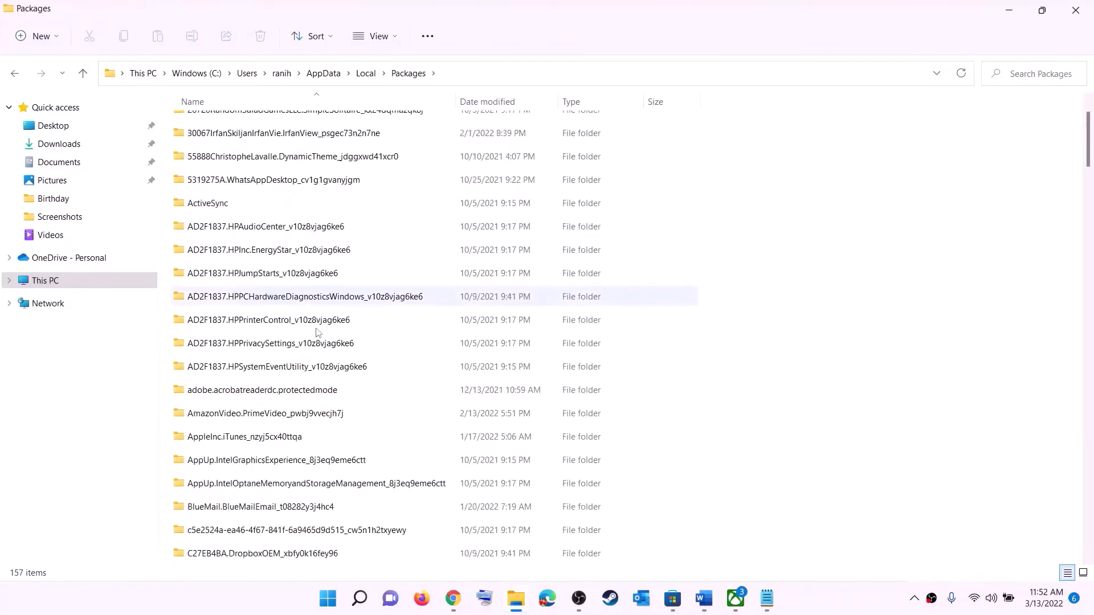
pyautogui.scroll(-10, 317, 334)
pyautogui.scroll(-15, 323, 371)
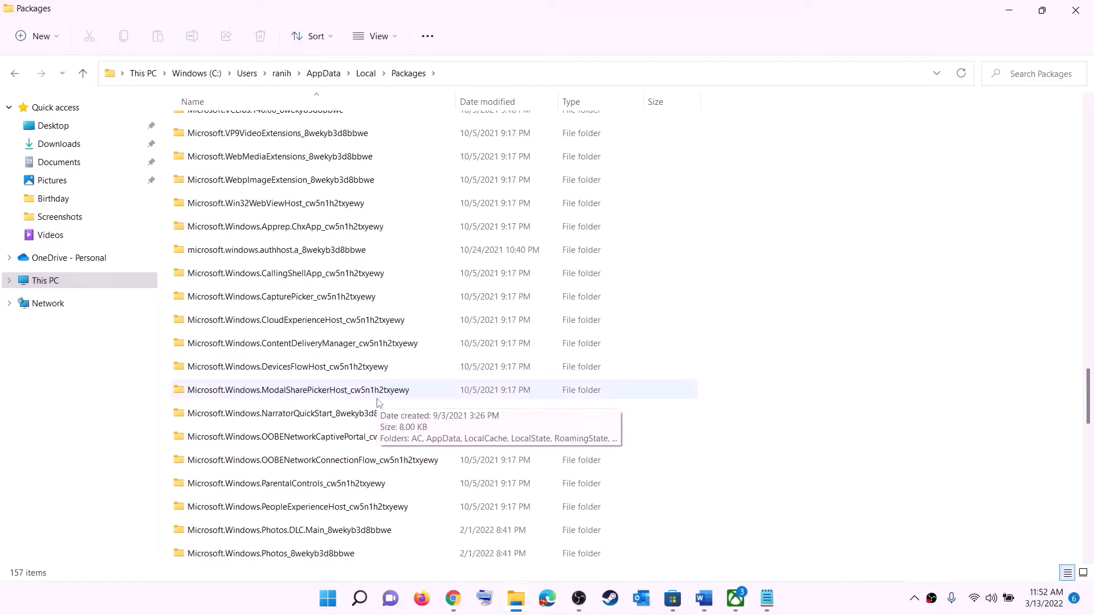
pyautogui.scroll(-6, 380, 402)
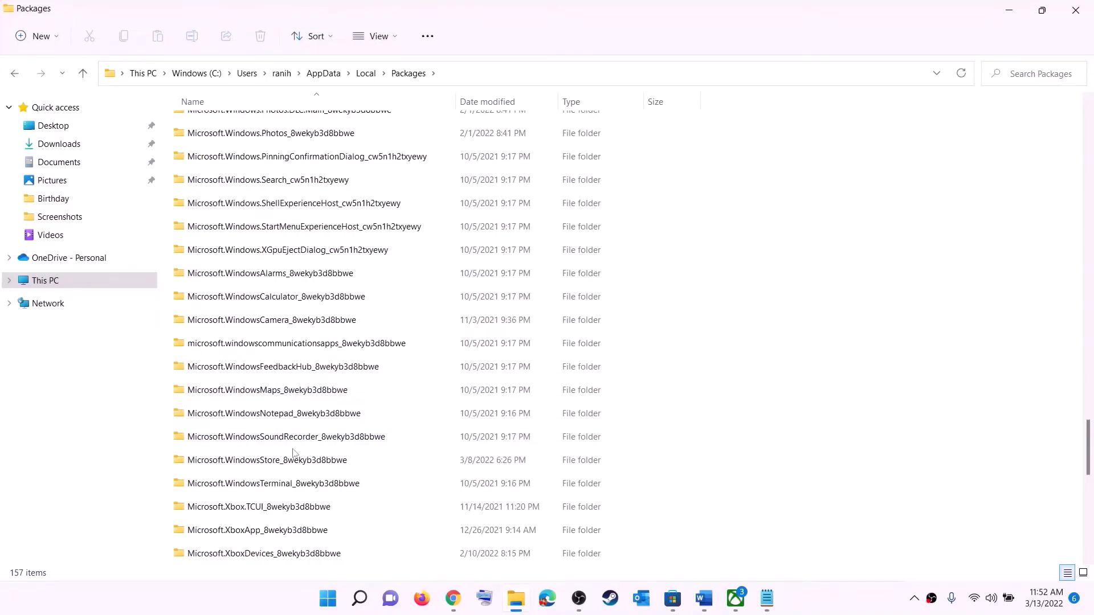
pyautogui.click(248, 465)
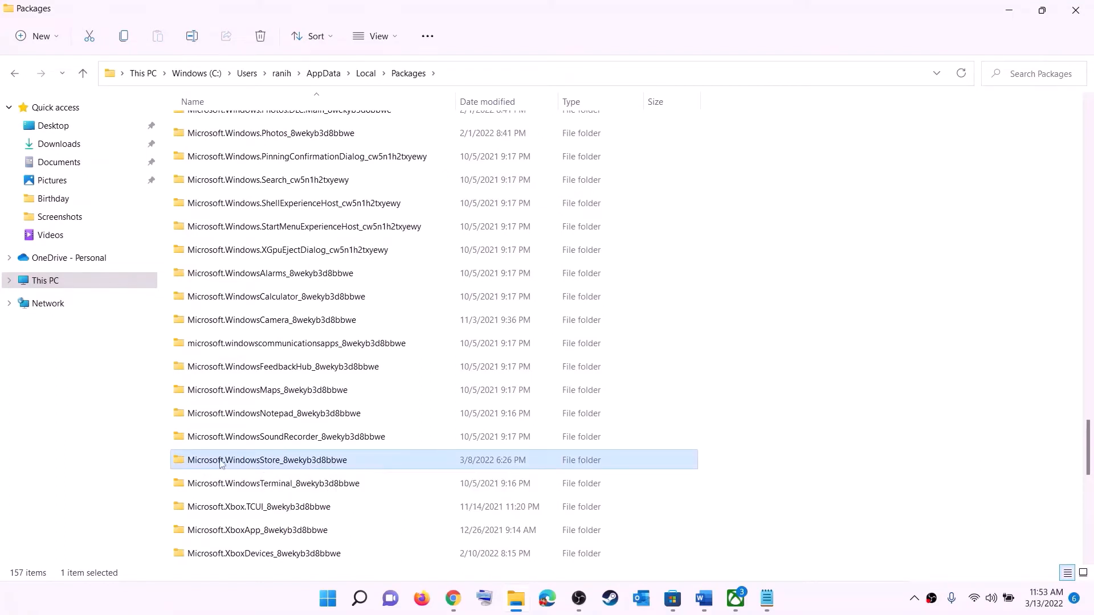
pyautogui.click(306, 467)
pyautogui.click(401, 464)
pyautogui.click(308, 462)
pyautogui.doubleClick(385, 463)
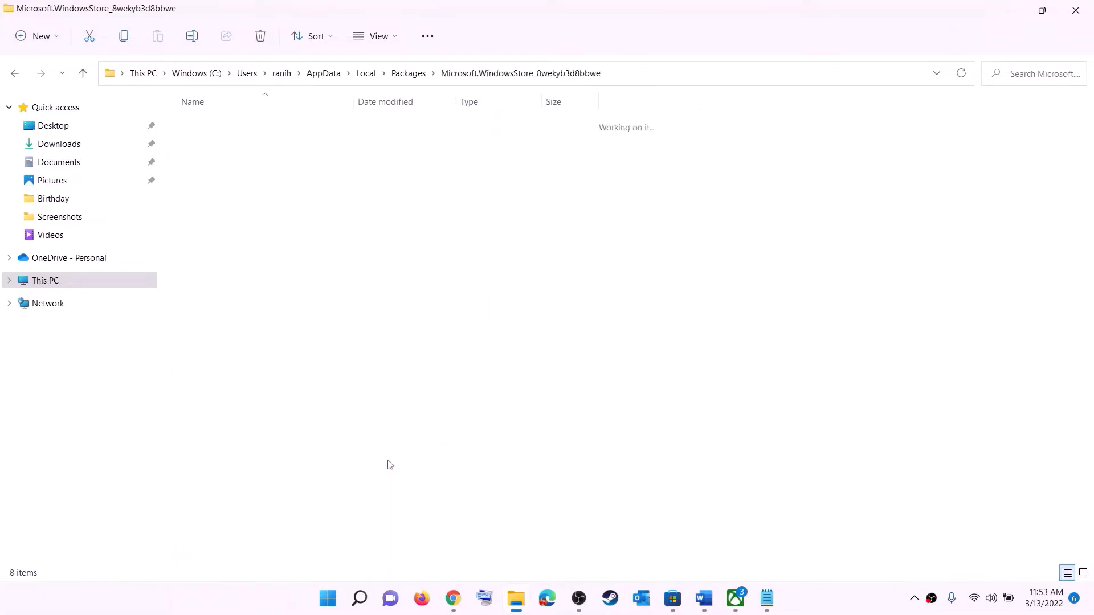
# - Delete the LocalCache folder from the package
pyautogui.click(222, 176)
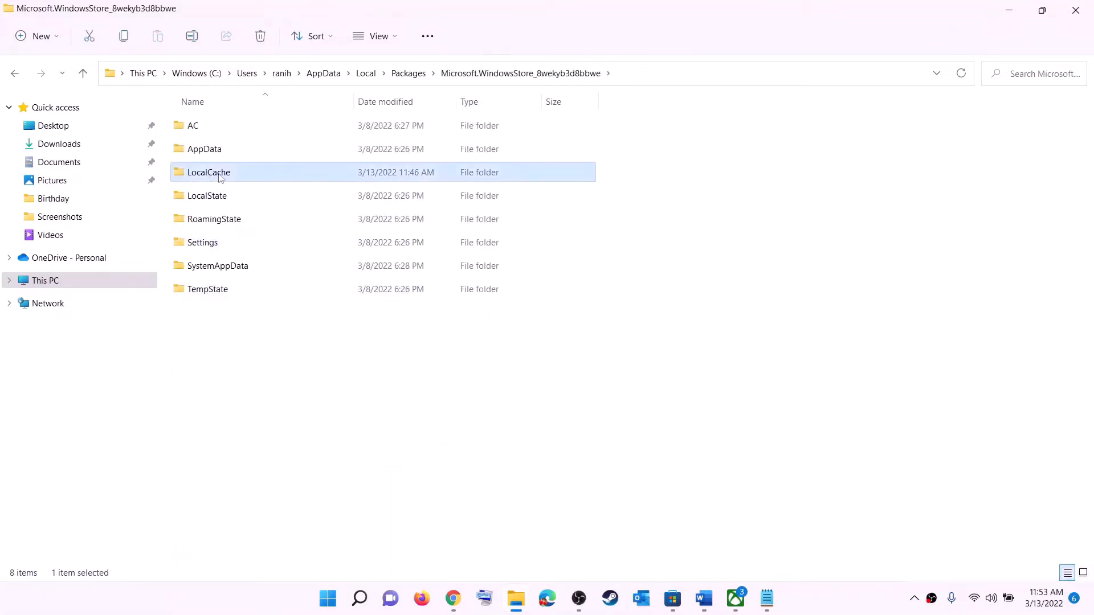
pyautogui.rightClick(220, 178)
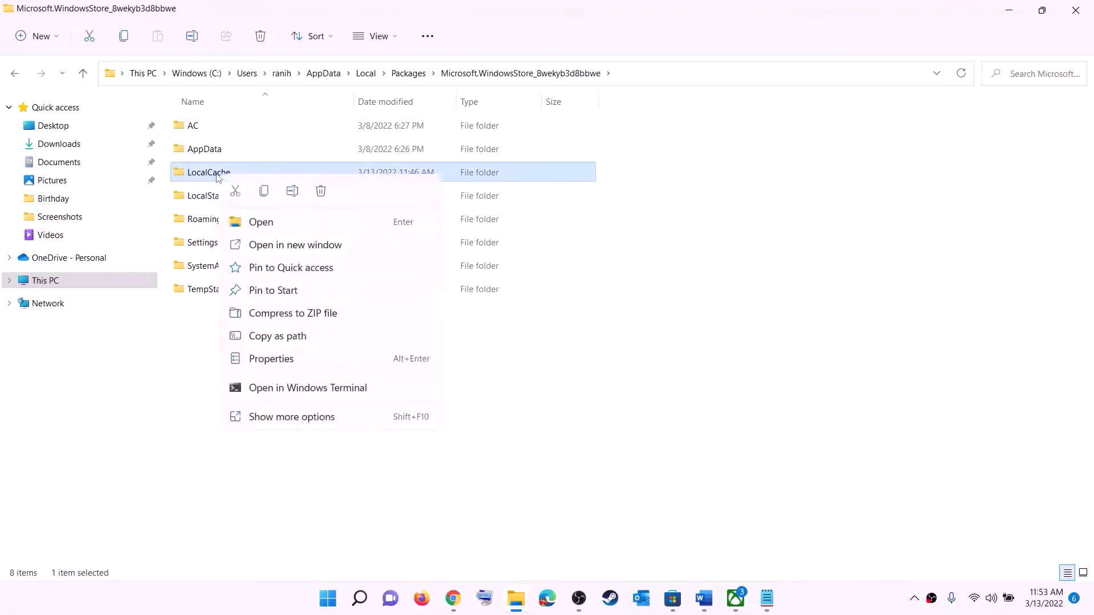
pyautogui.click(322, 191)
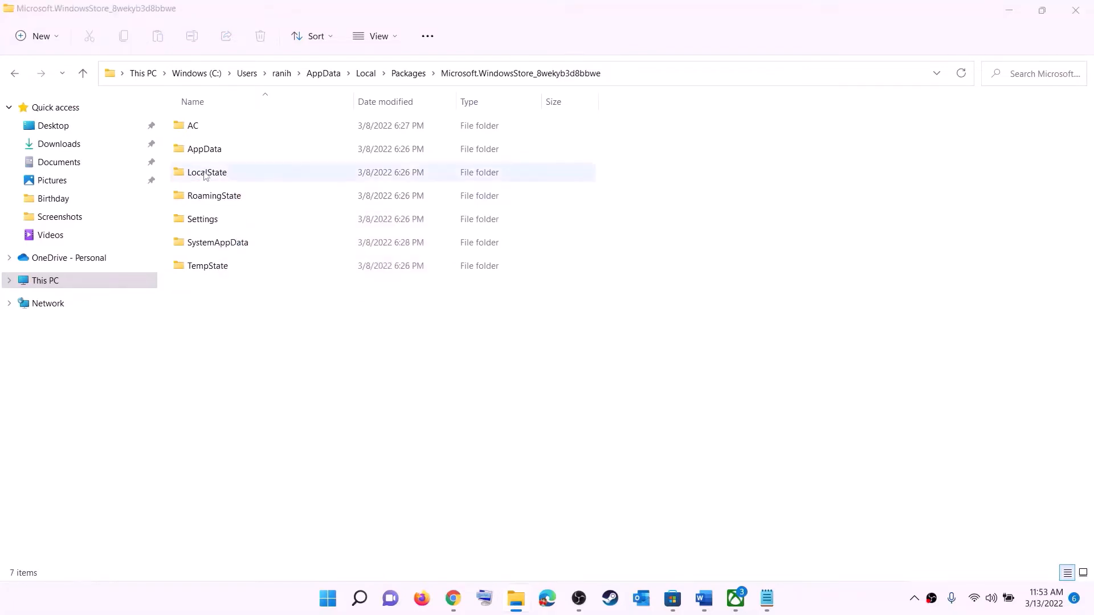
# - Highlight the Step 5 'Repair/reset Xbox App/Store' heading in the notes, then search Start for 'xbox'
pyautogui.click(329, 599)
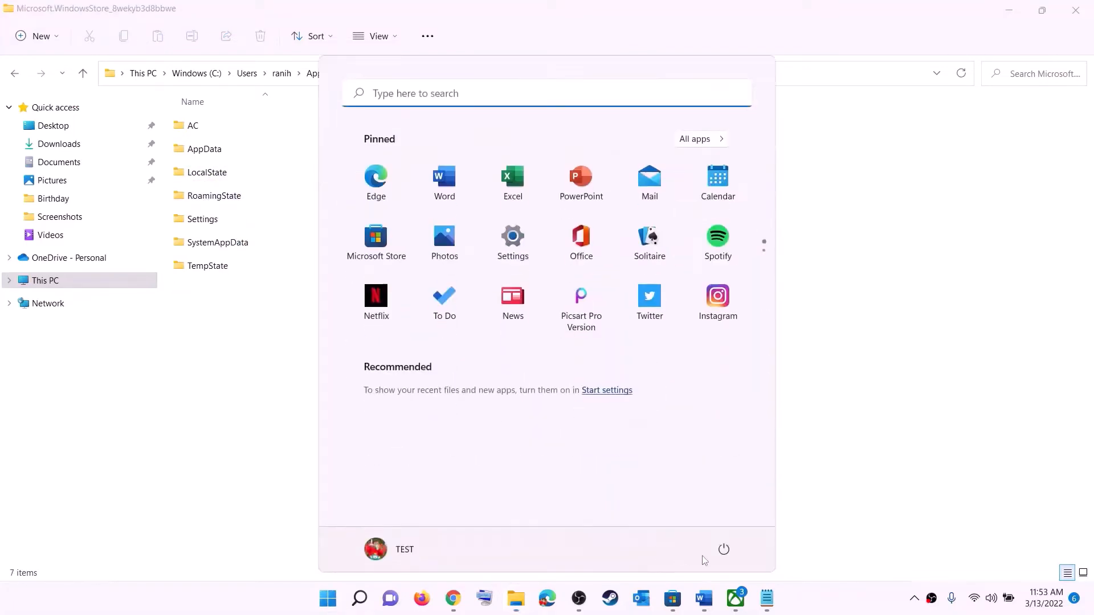
pyautogui.click(723, 548)
pyautogui.click(882, 445)
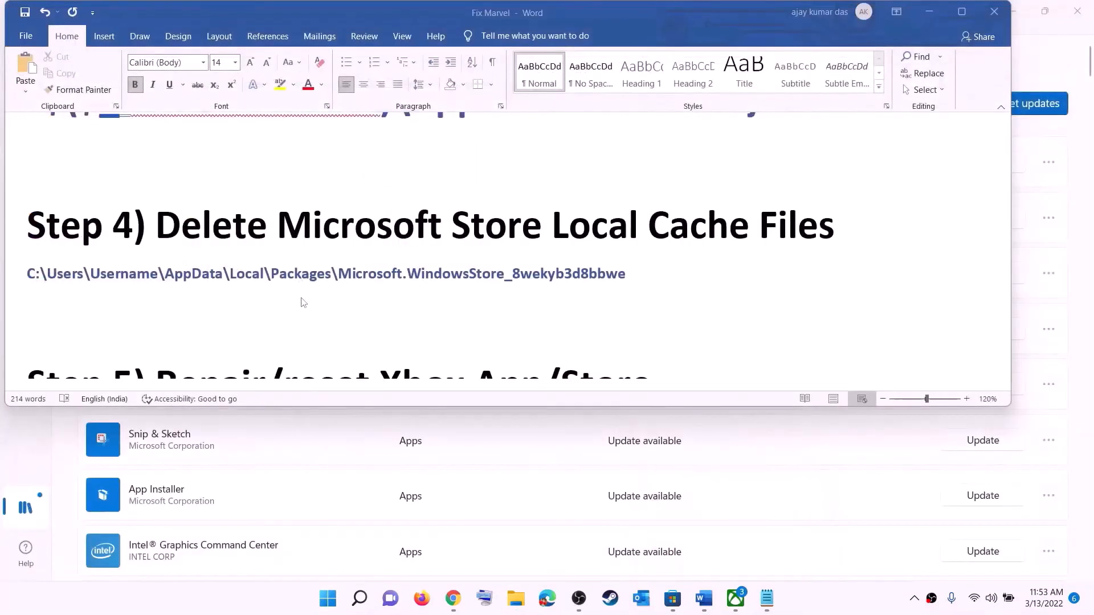
pyautogui.scroll(-3, 332, 318)
pyautogui.scroll(2, 332, 317)
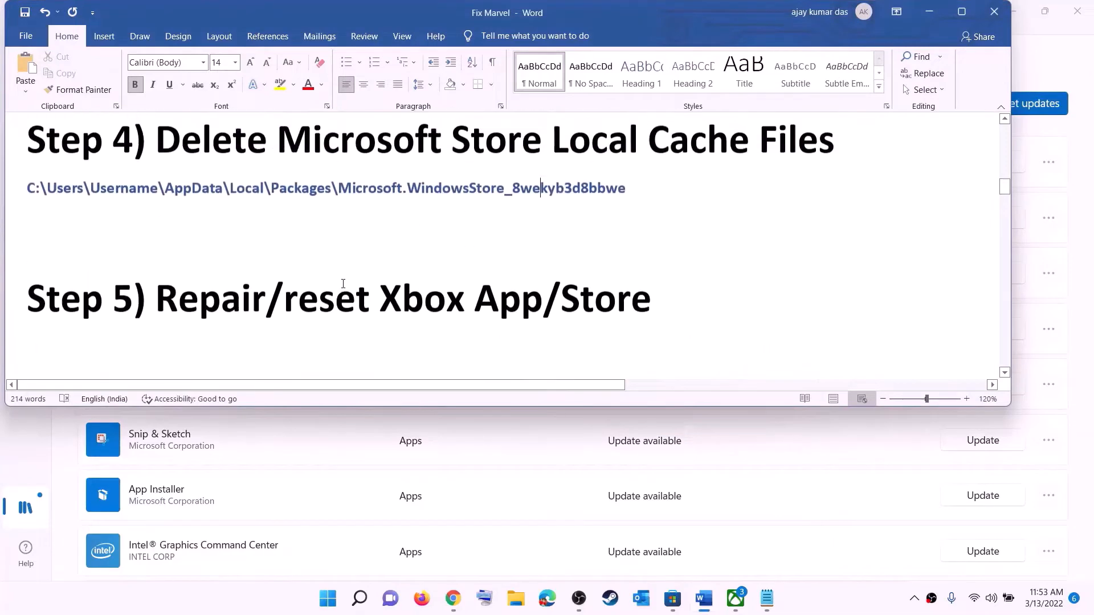
pyautogui.moveTo(263, 312); pyautogui.dragTo(672, 293)
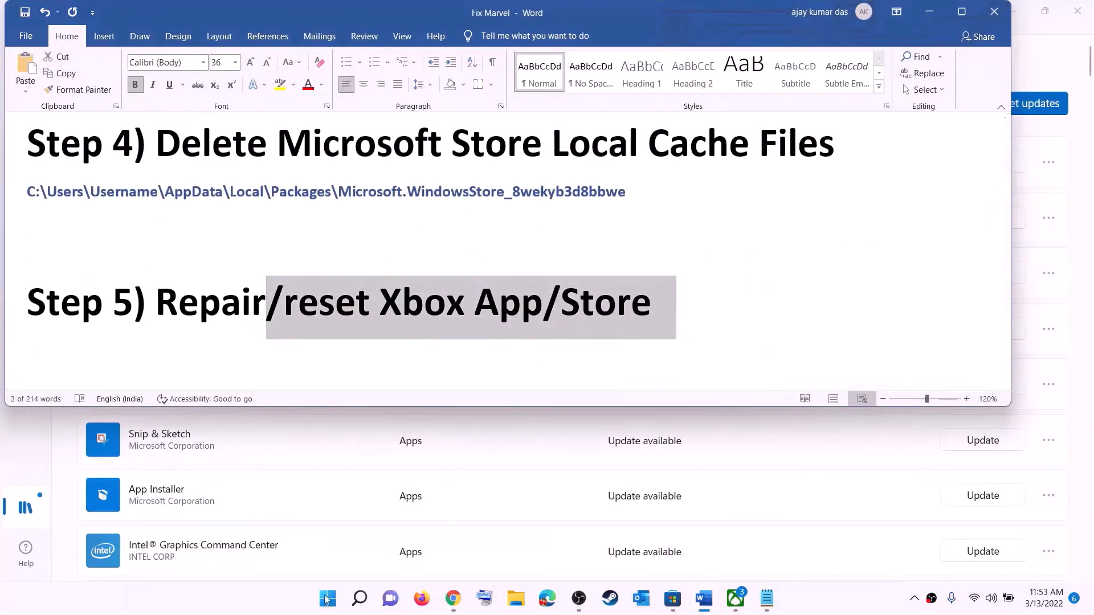
pyautogui.click(327, 602)
pyautogui.write('x')
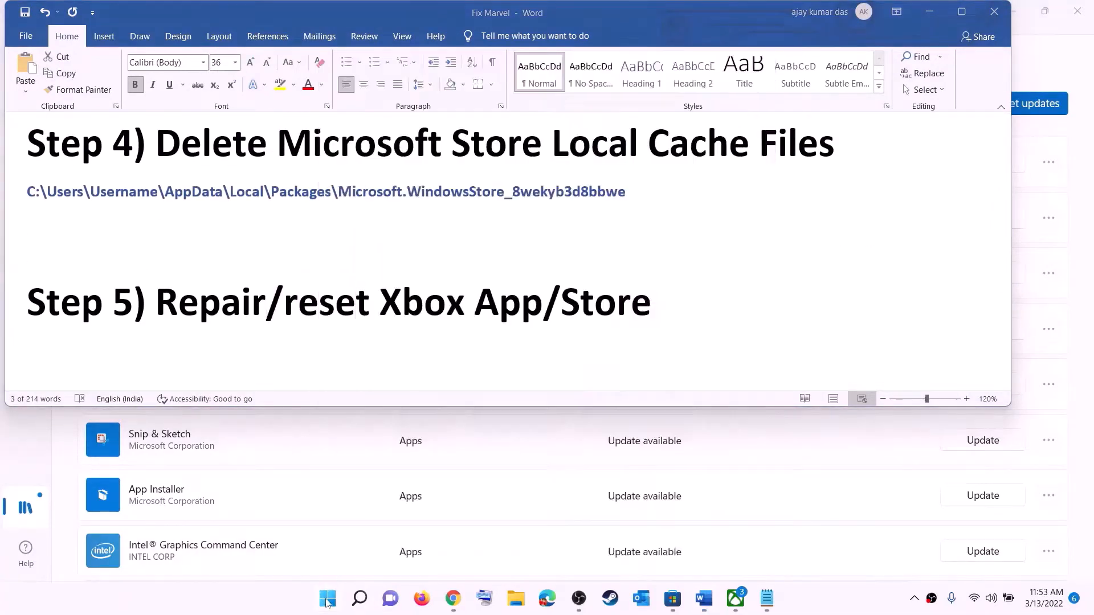
pyautogui.write('box')
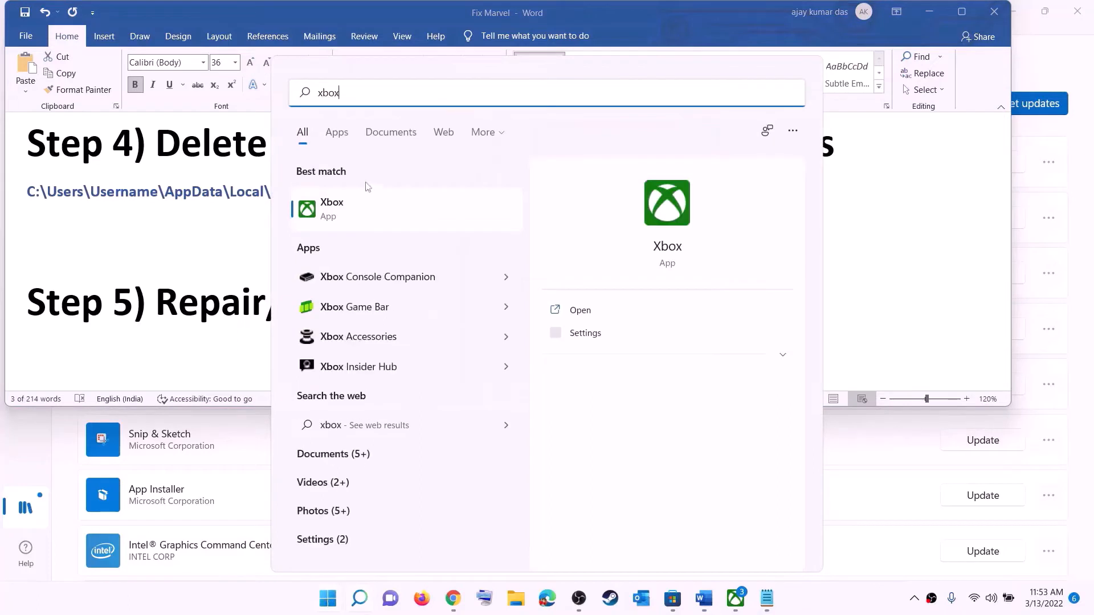
# - Open the Xbox app's App settings and run Repair
pyautogui.rightClick(341, 211)
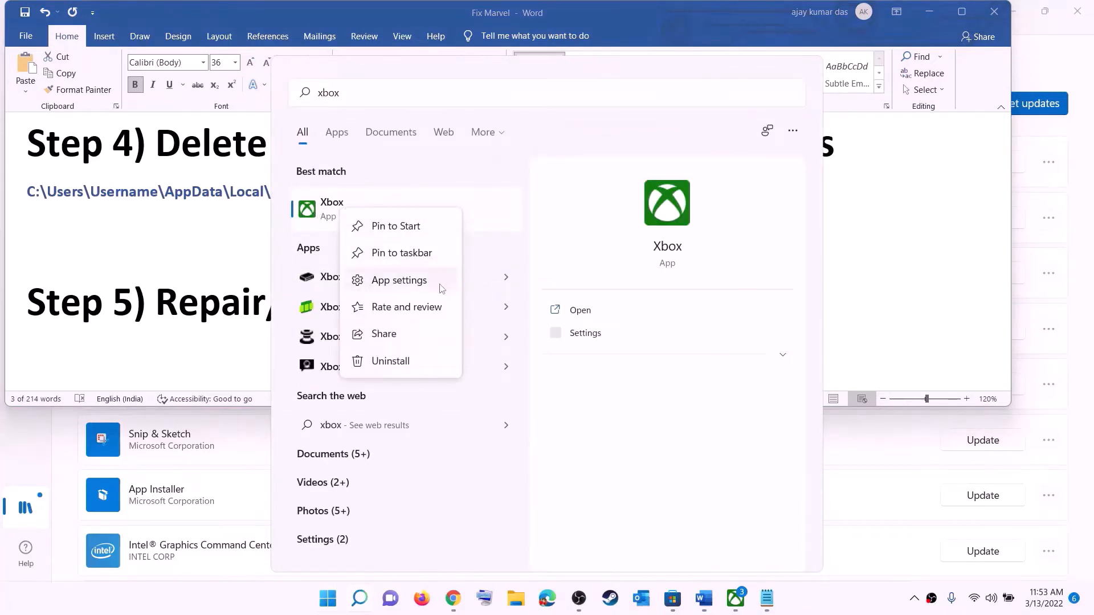
pyautogui.click(401, 280)
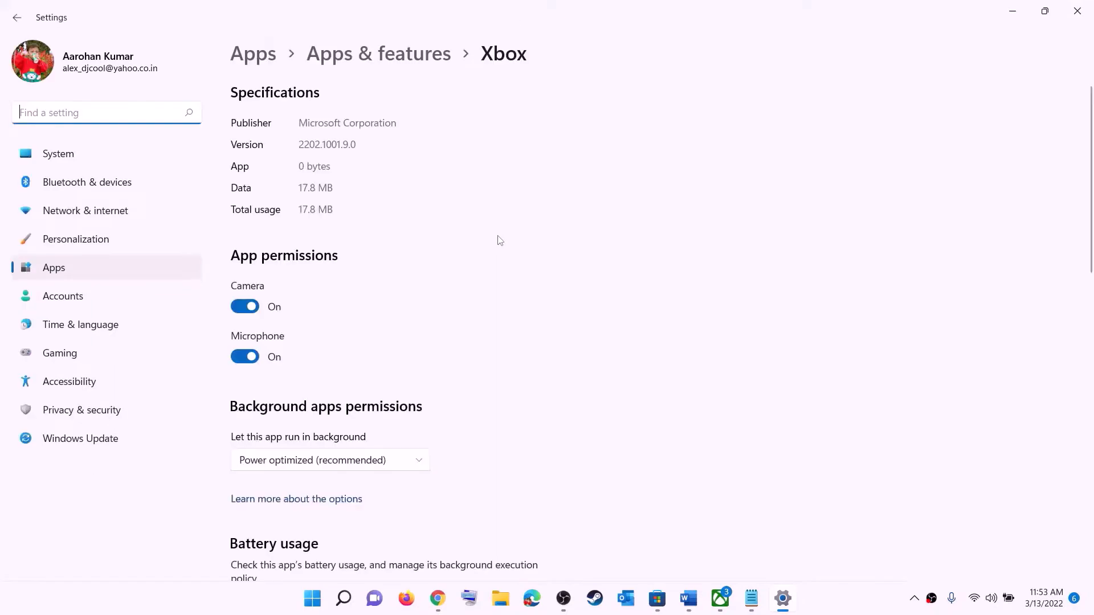
pyautogui.scroll(-10, 466, 305)
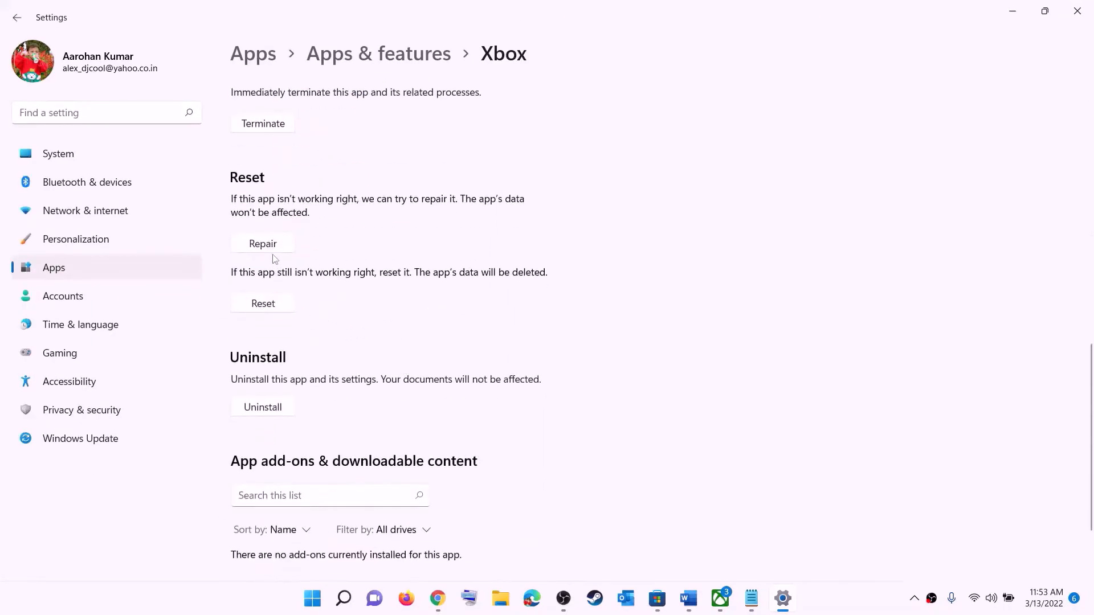
pyautogui.click(264, 251)
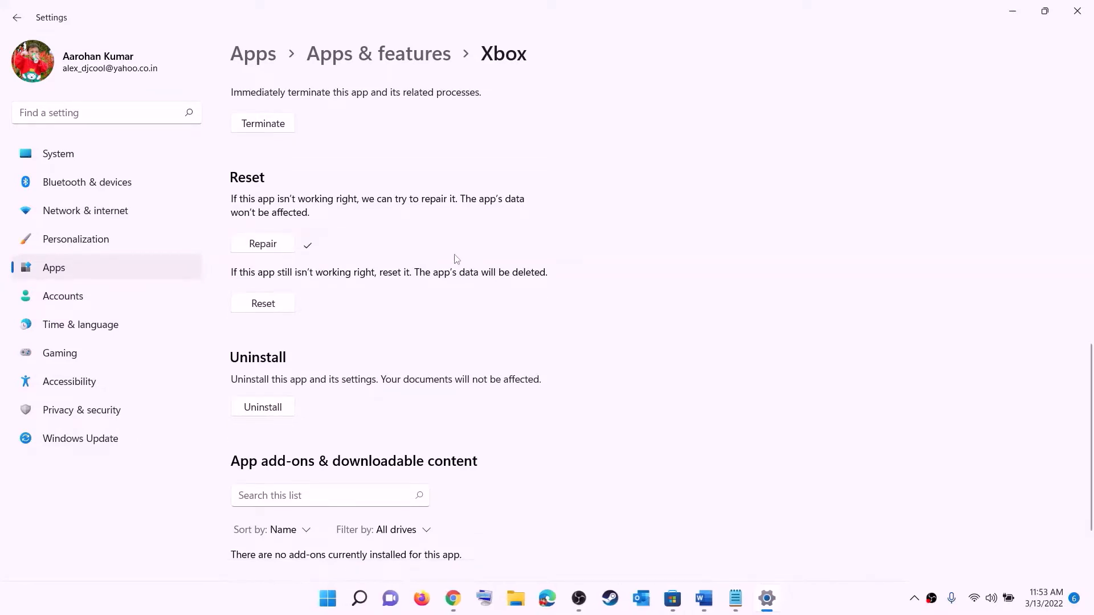
# - Reset the Xbox app, confirming the data wipe, then search Start for 'store'
pyautogui.click(260, 307)
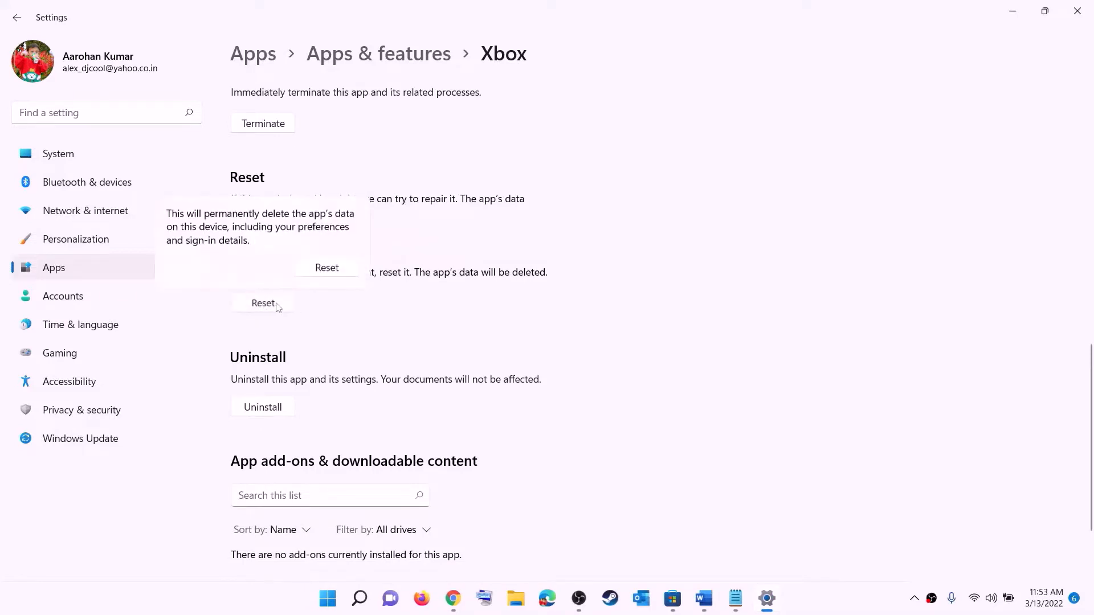
pyautogui.click(327, 268)
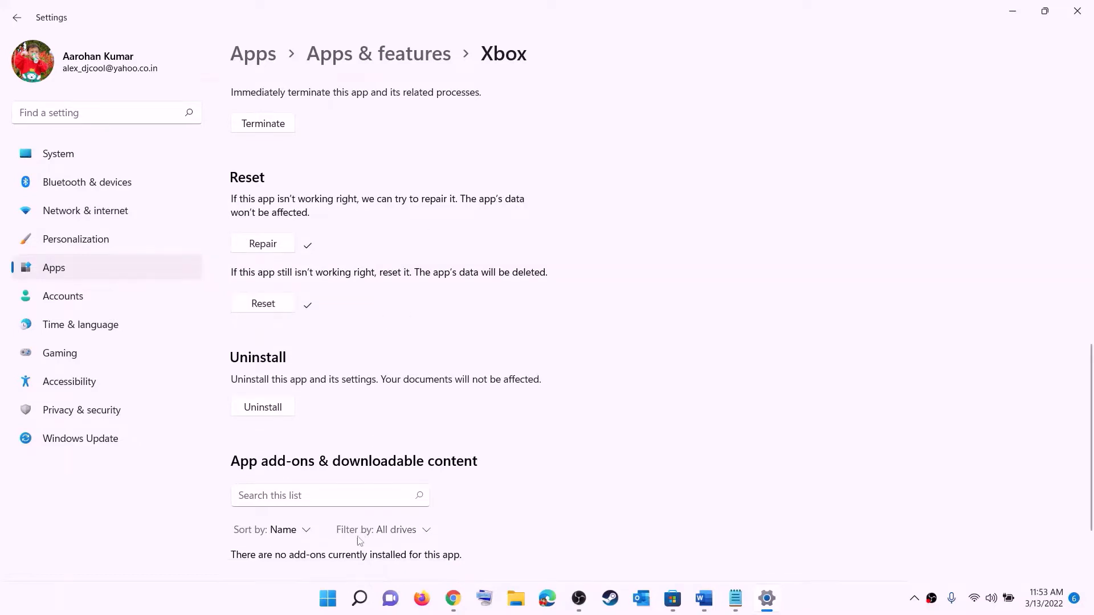
pyautogui.click(326, 605)
pyautogui.write('store')
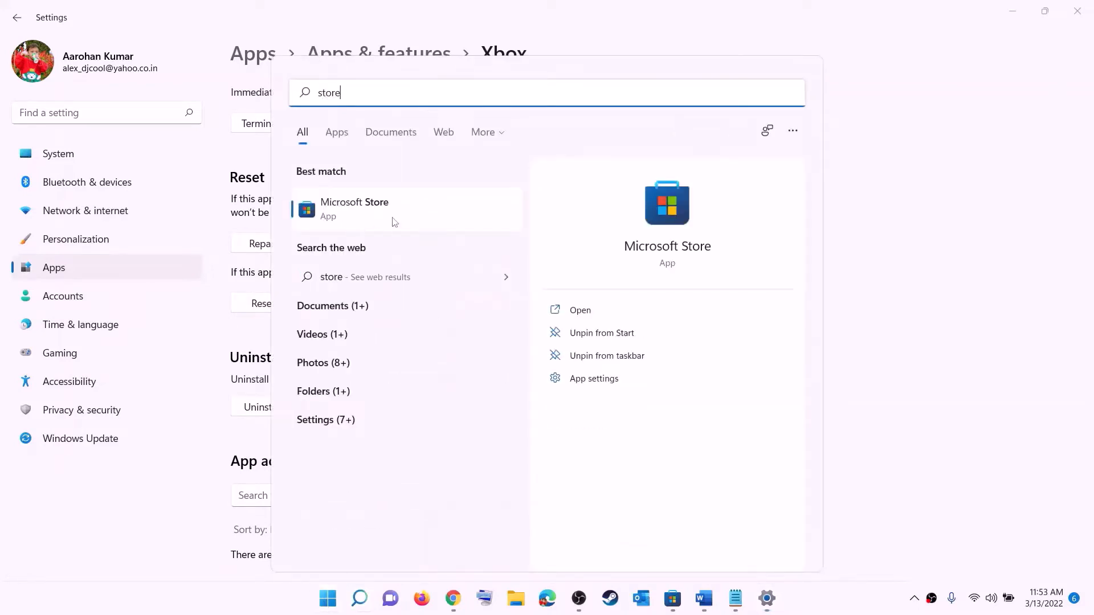
# - Open Microsoft Store's App settings, run Repair, and confirm Reset of its data
pyautogui.rightClick(355, 221)
pyautogui.click(425, 291)
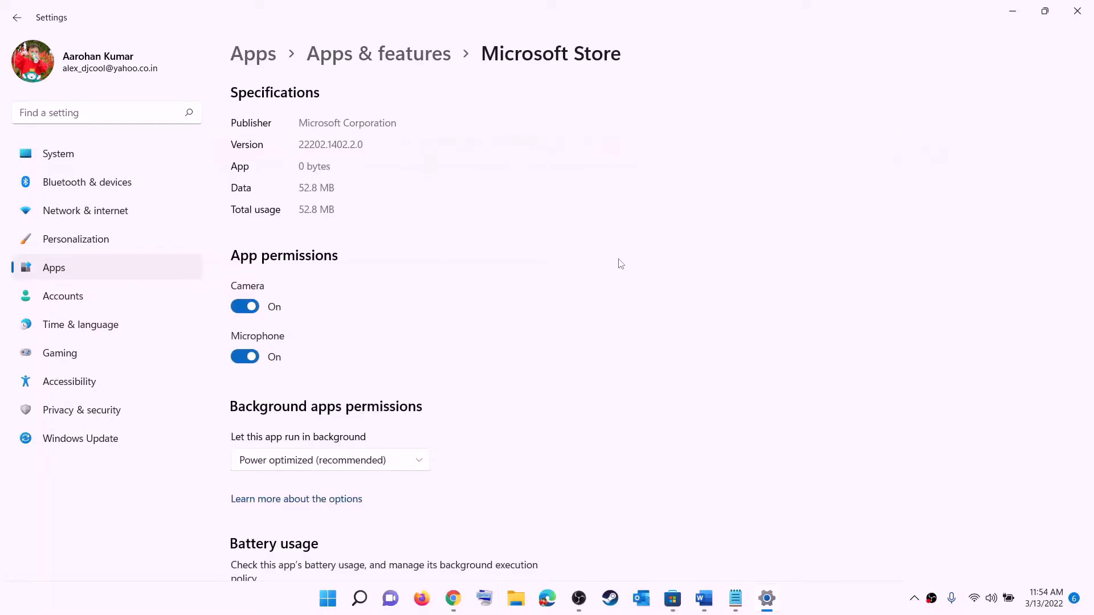
pyautogui.scroll(-10, 342, 420)
pyautogui.click(279, 420)
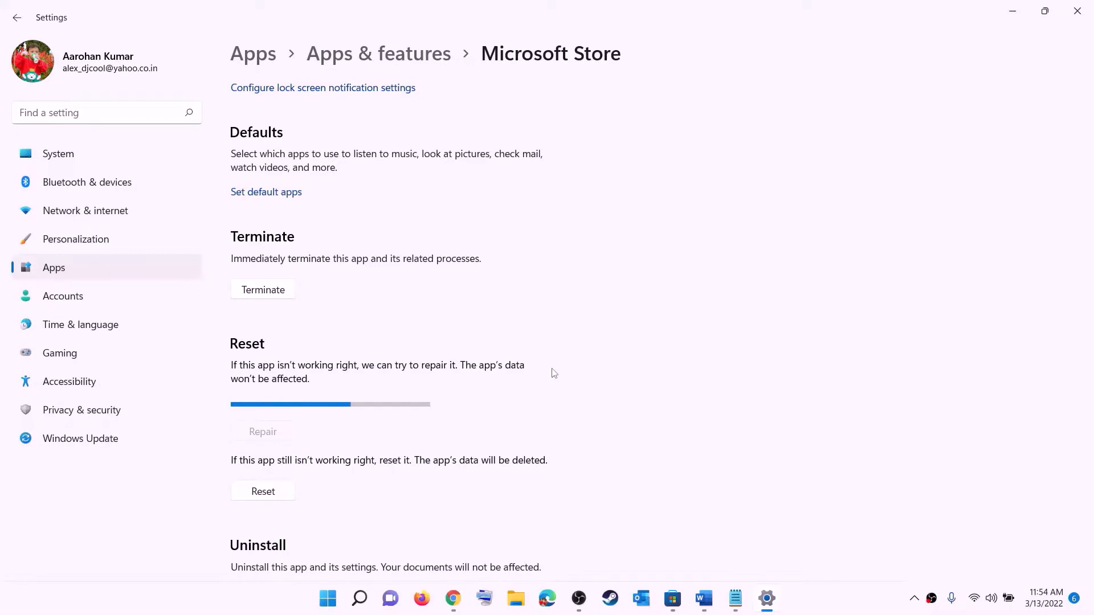
pyautogui.click(272, 496)
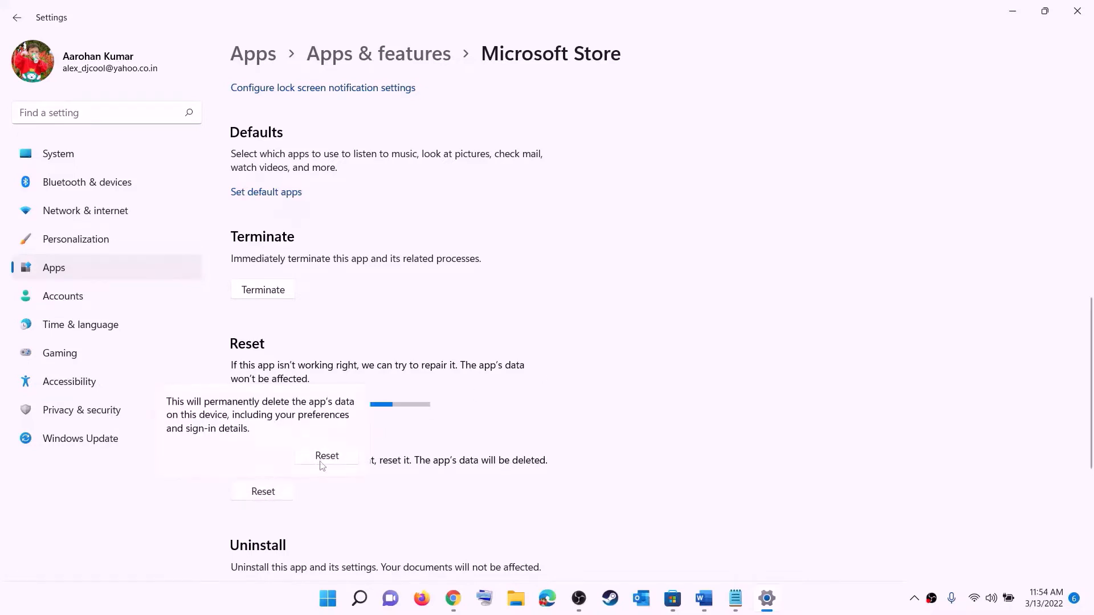
pyautogui.click(322, 461)
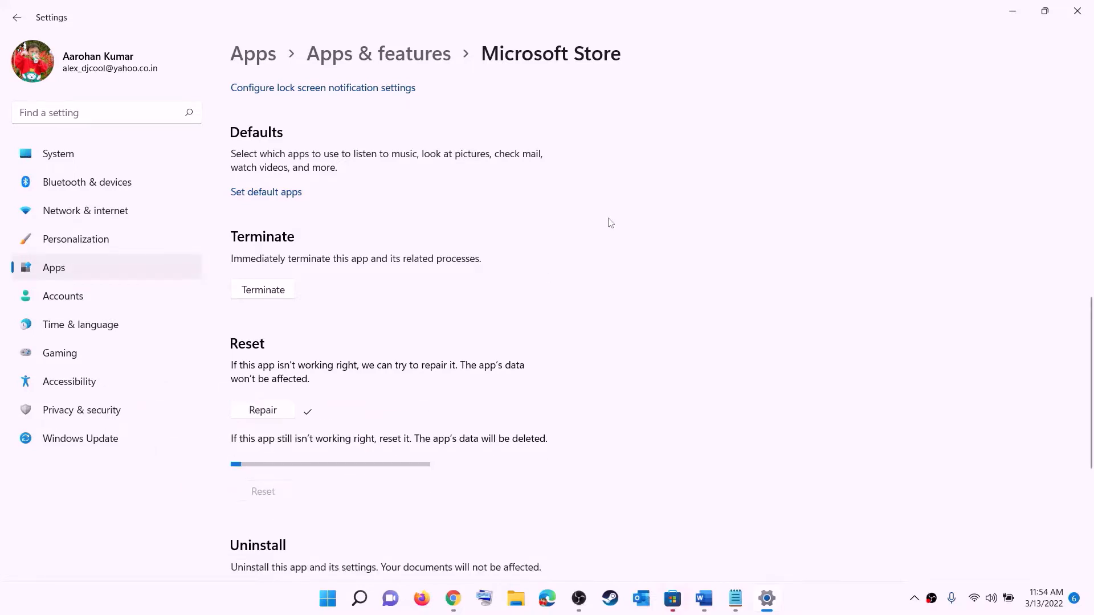
# - Bring the Fix Marvel notes forward and highlight the Step 6 text
pyautogui.click(705, 598)
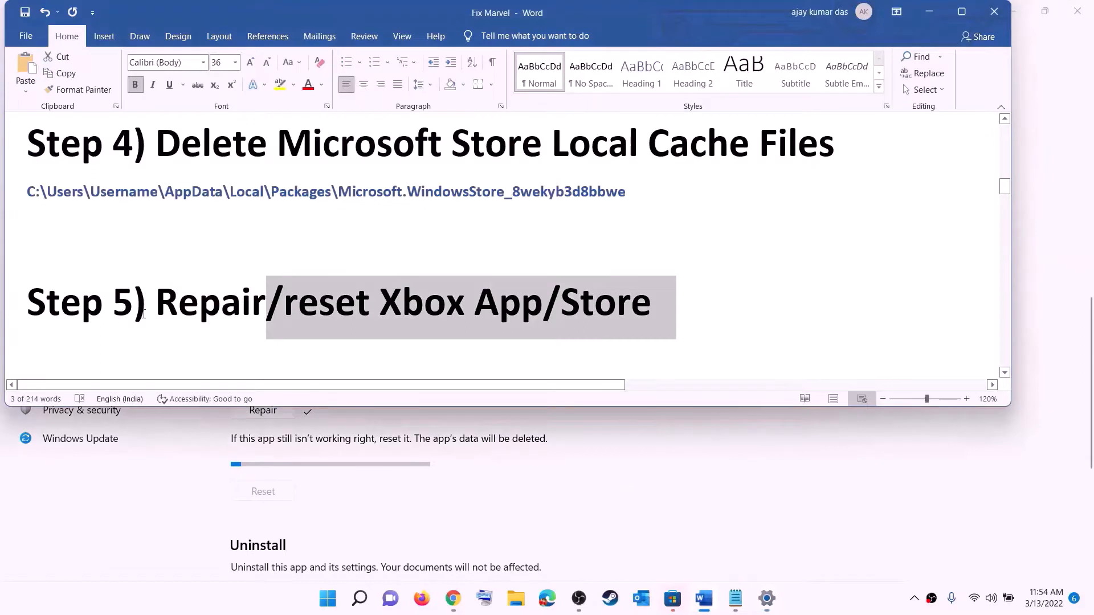
pyautogui.scroll(-2, 144, 314)
pyautogui.moveTo(157, 310); pyautogui.dragTo(869, 296)
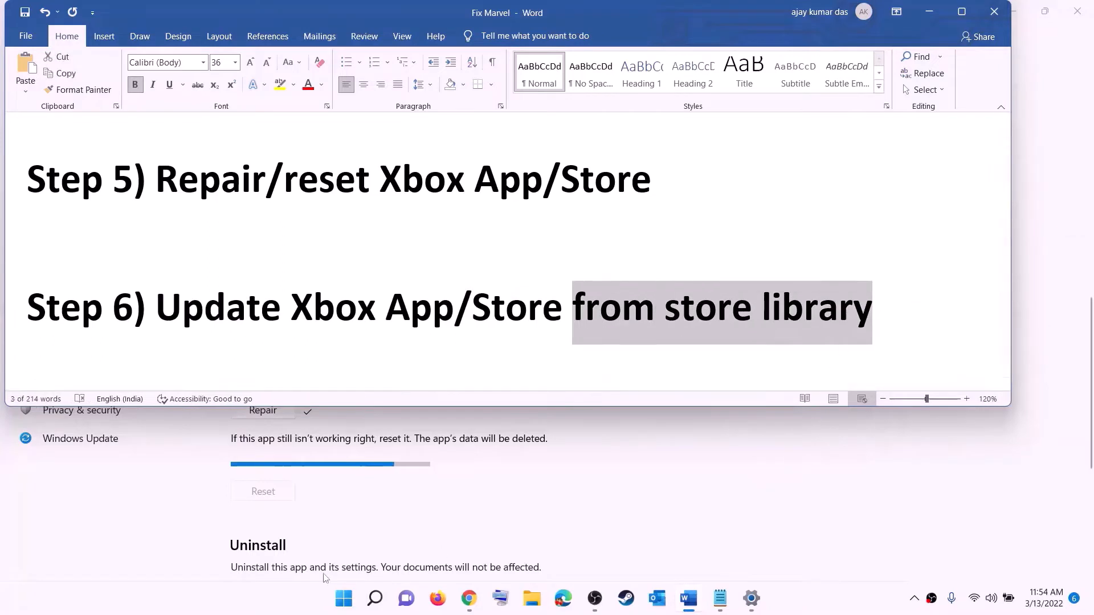
# - Launch Microsoft Store, maximize it, and go to the Library
pyautogui.click(342, 599)
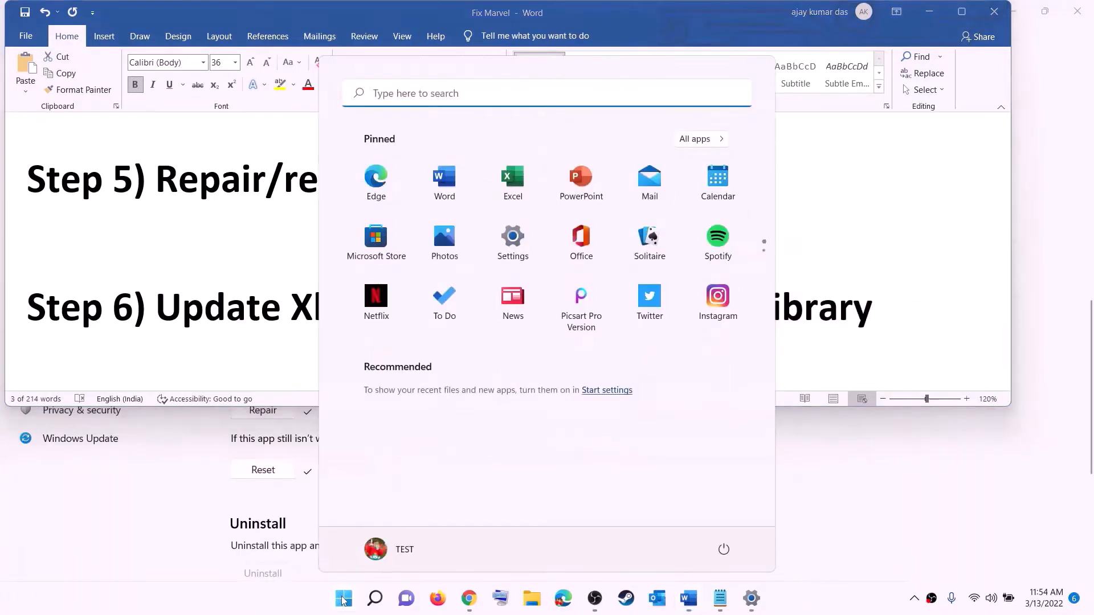
pyautogui.write('store')
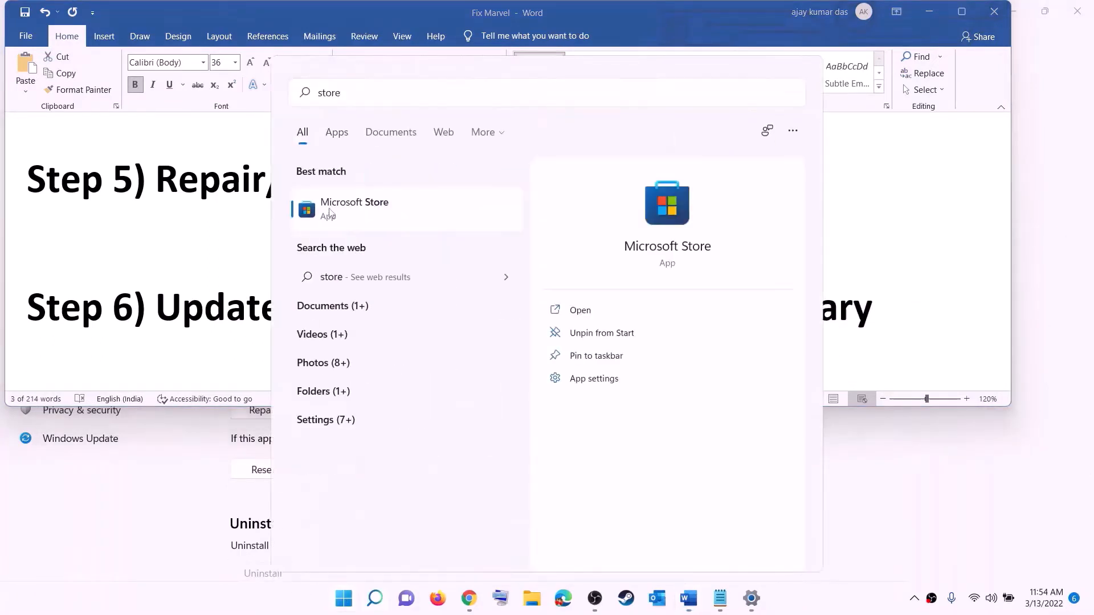
pyautogui.press('Return')
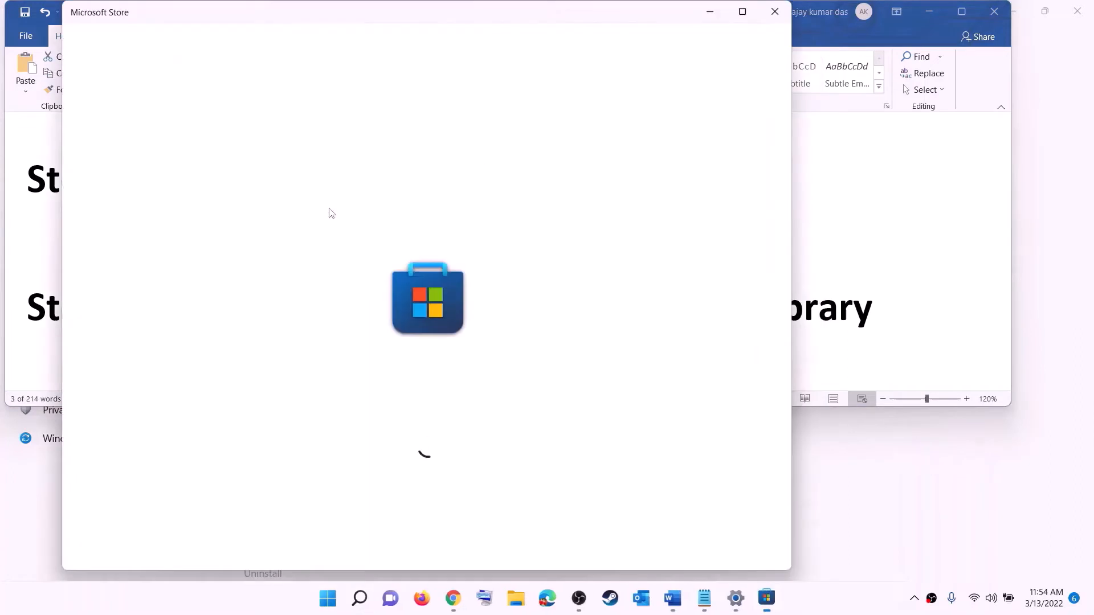
pyautogui.click(741, 11)
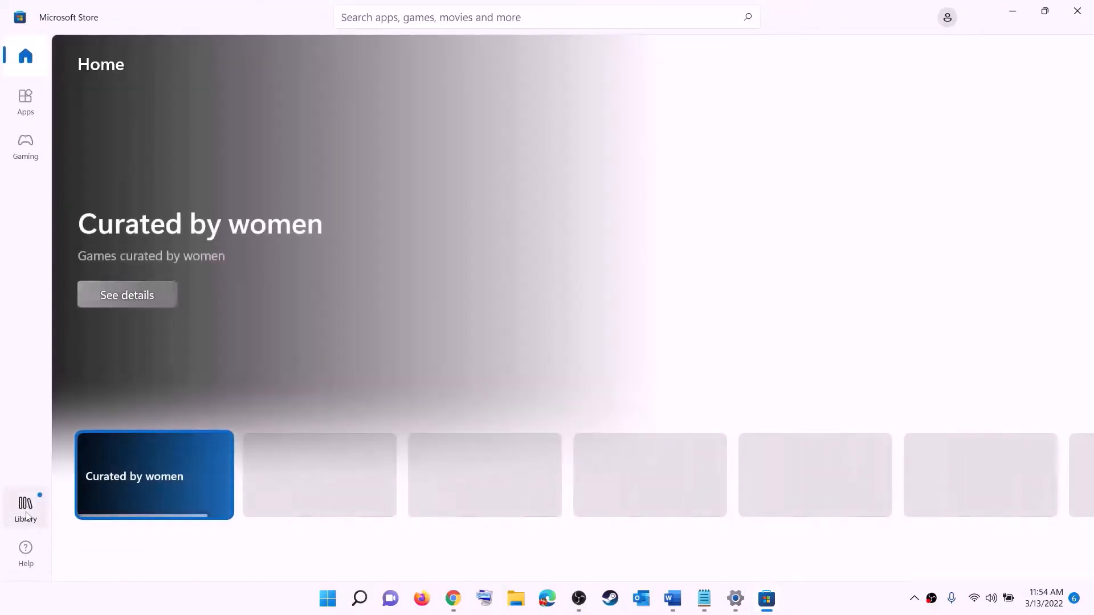
pyautogui.click(27, 515)
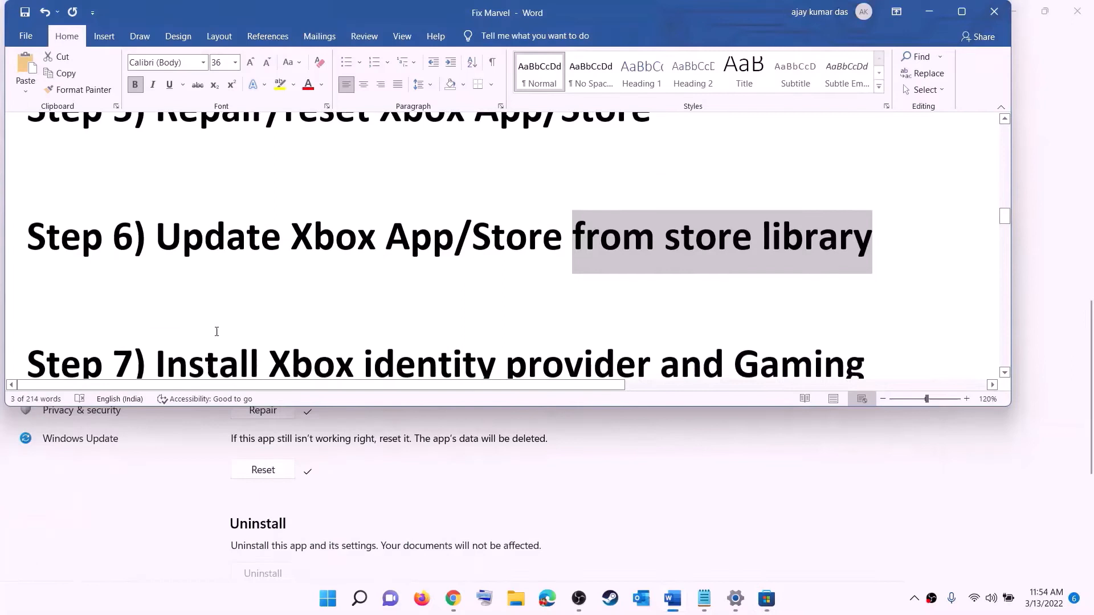
# - Copy the Xbox Identity Provider link from the Word notes
pyautogui.scroll(-3, 217, 332)
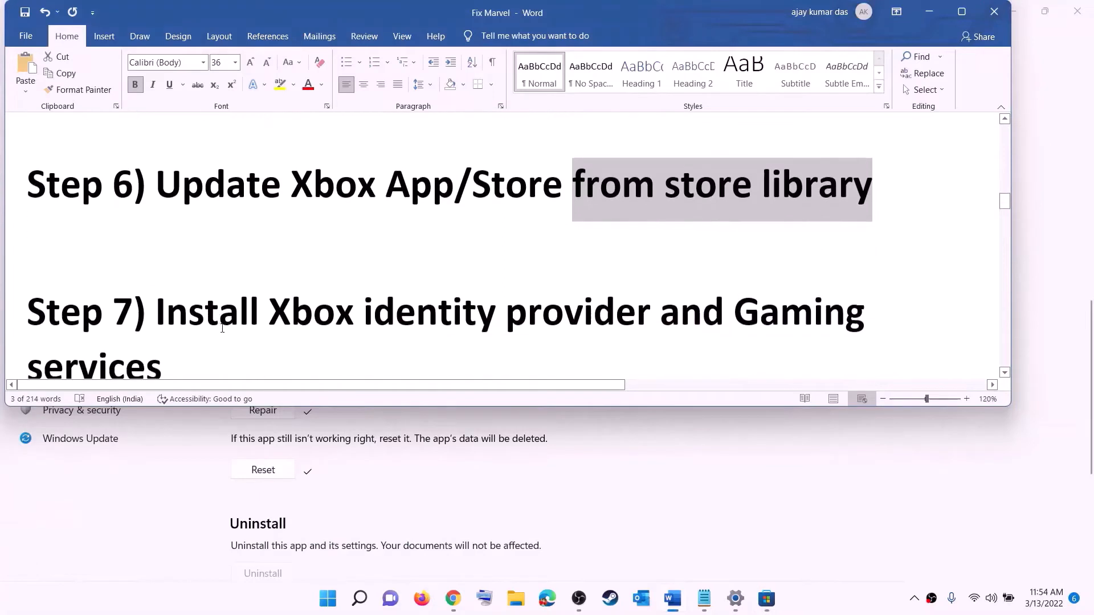
pyautogui.moveTo(270, 271); pyautogui.dragTo(729, 272)
pyautogui.scroll(-3, 212, 305)
pyautogui.scroll(-2, 211, 304)
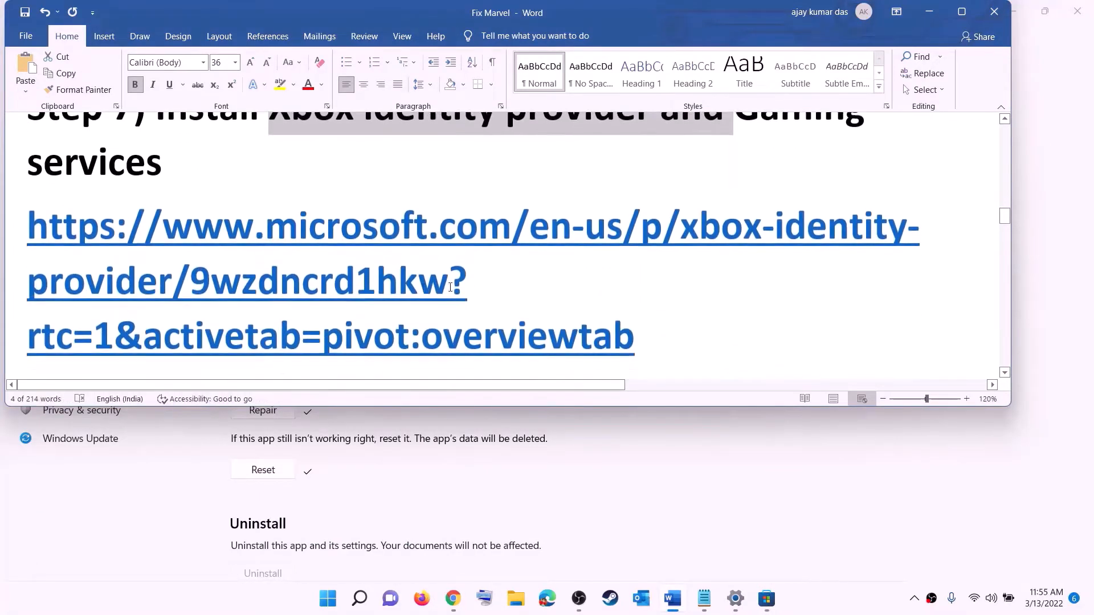
pyautogui.tripleClick(186, 231)
pyautogui.rightClick(186, 231)
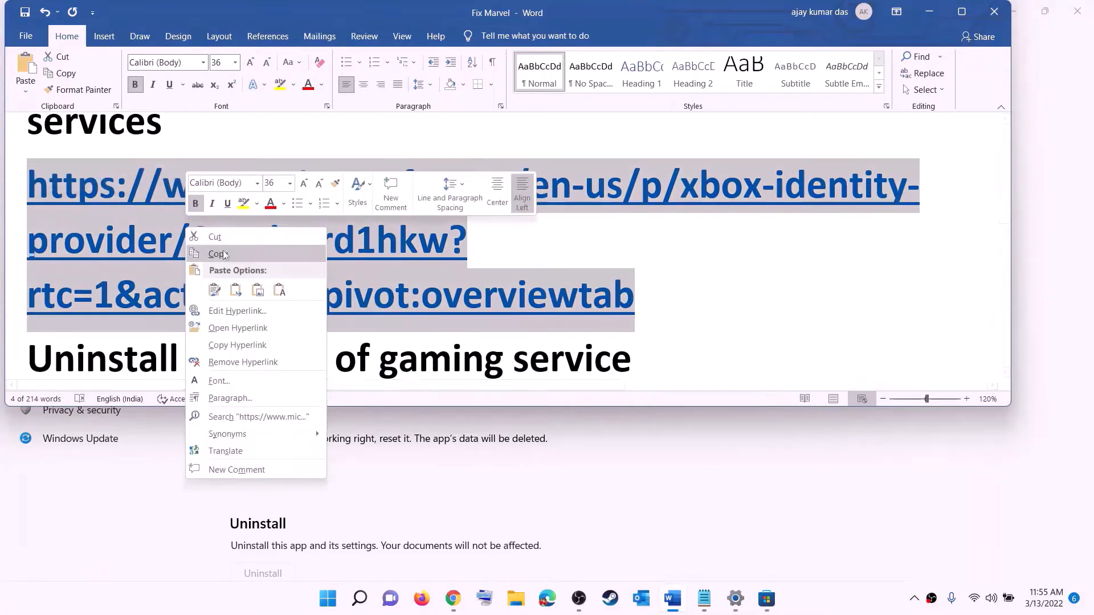
pyautogui.click(228, 327)
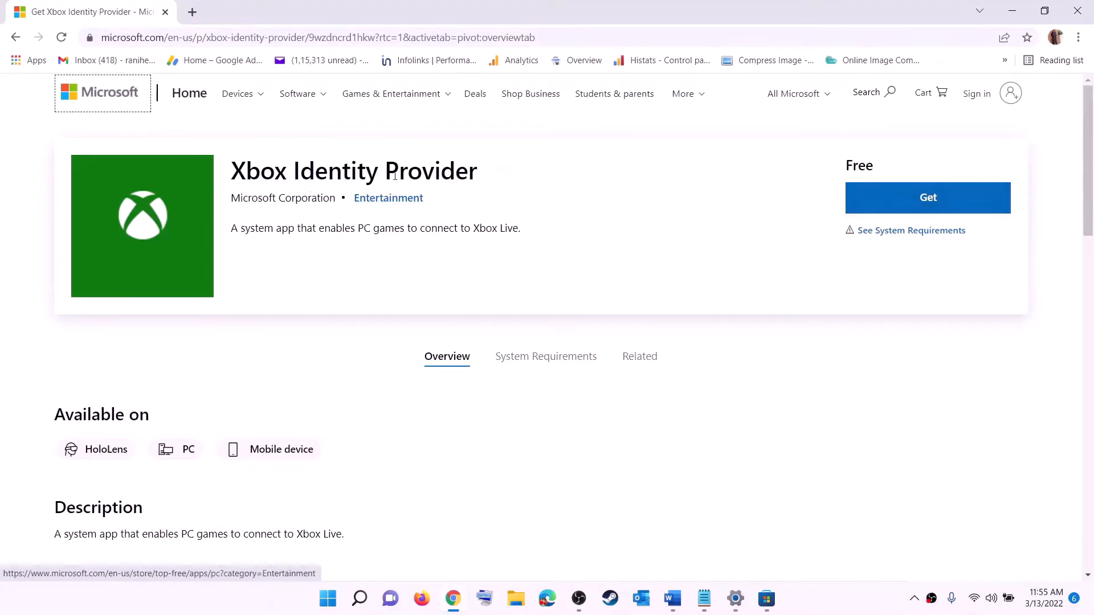
# - Get Xbox Identity Provider from the browser page and open it in Microsoft Store
pyautogui.click(926, 200)
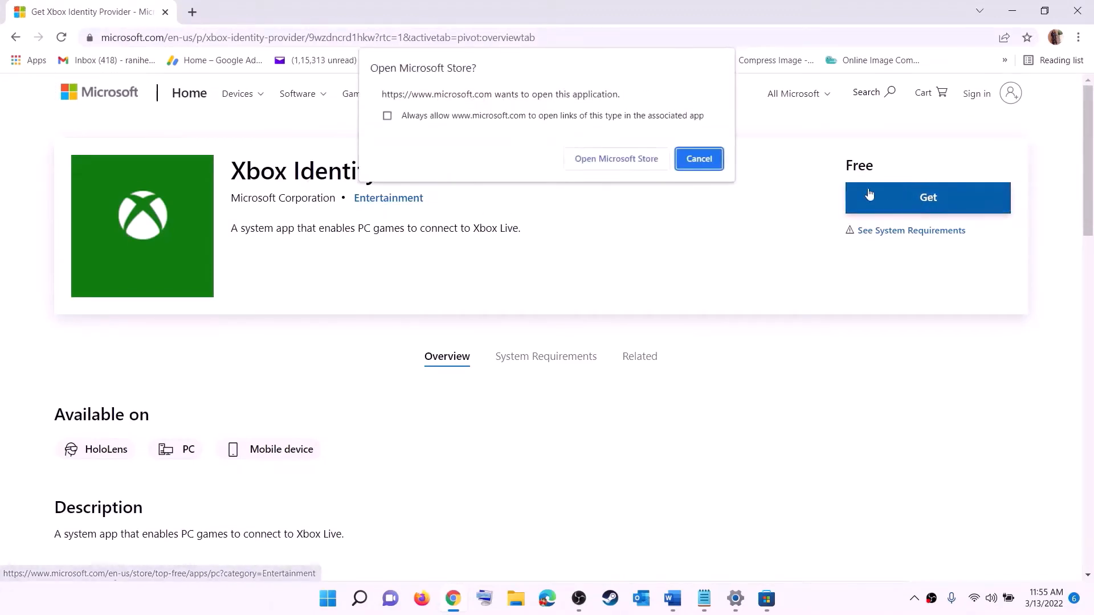
pyautogui.click(608, 163)
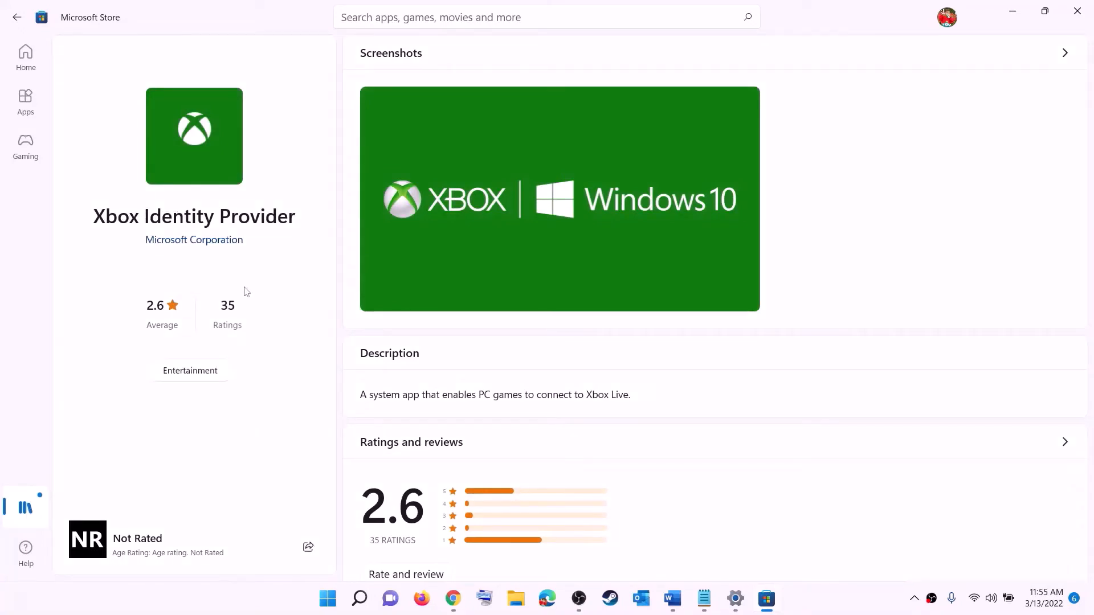
pyautogui.moveTo(100, 218); pyautogui.dragTo(295, 210)
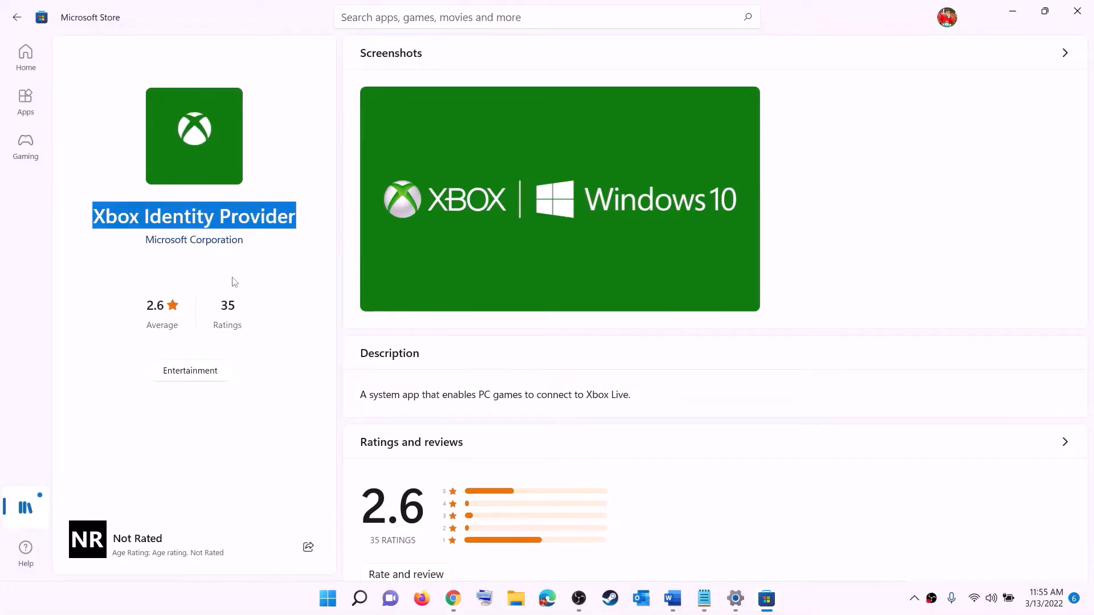
pyautogui.click(197, 276)
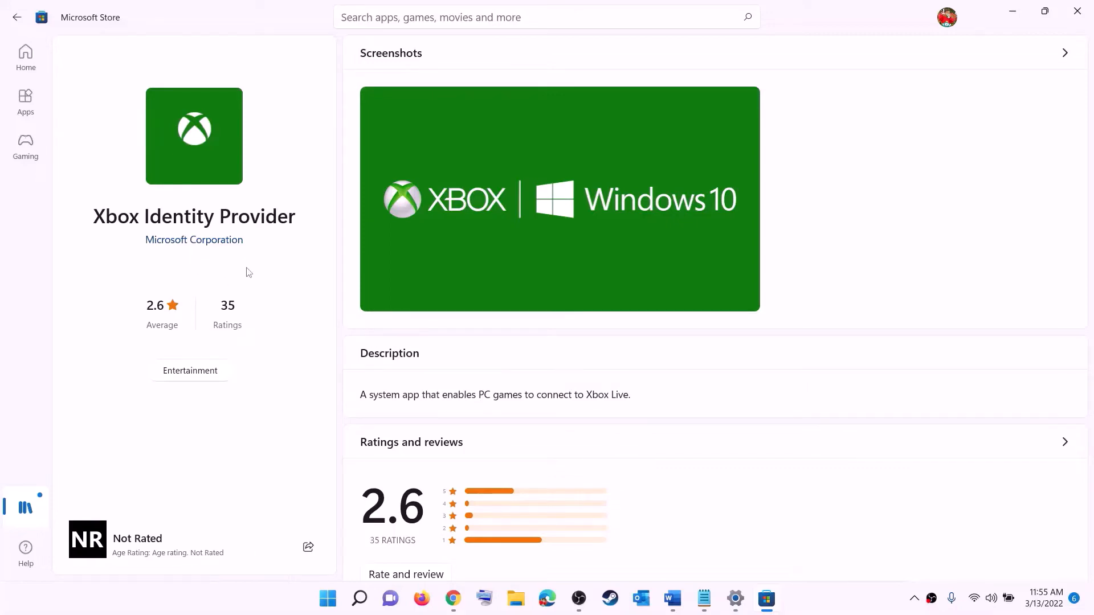
pyautogui.hotkey('alt', 'Tab')
# - Copy the get-appxpackage Microsoft.GamingServices removal command from the Word notes
pyautogui.click(671, 600)
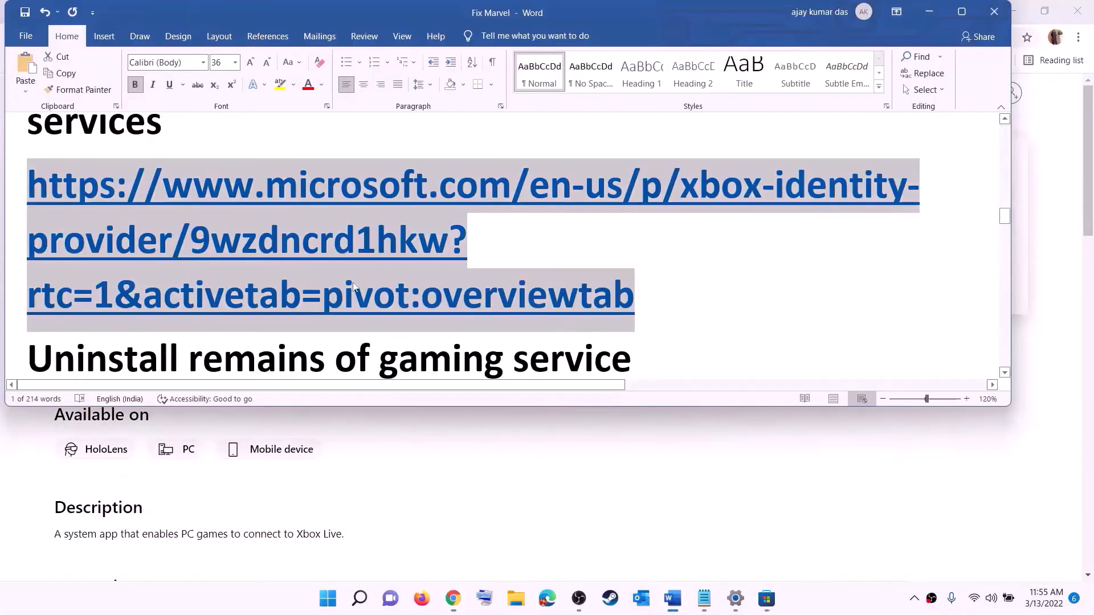
pyautogui.scroll(-4, 394, 266)
pyautogui.moveTo(406, 274); pyautogui.dragTo(26, 219)
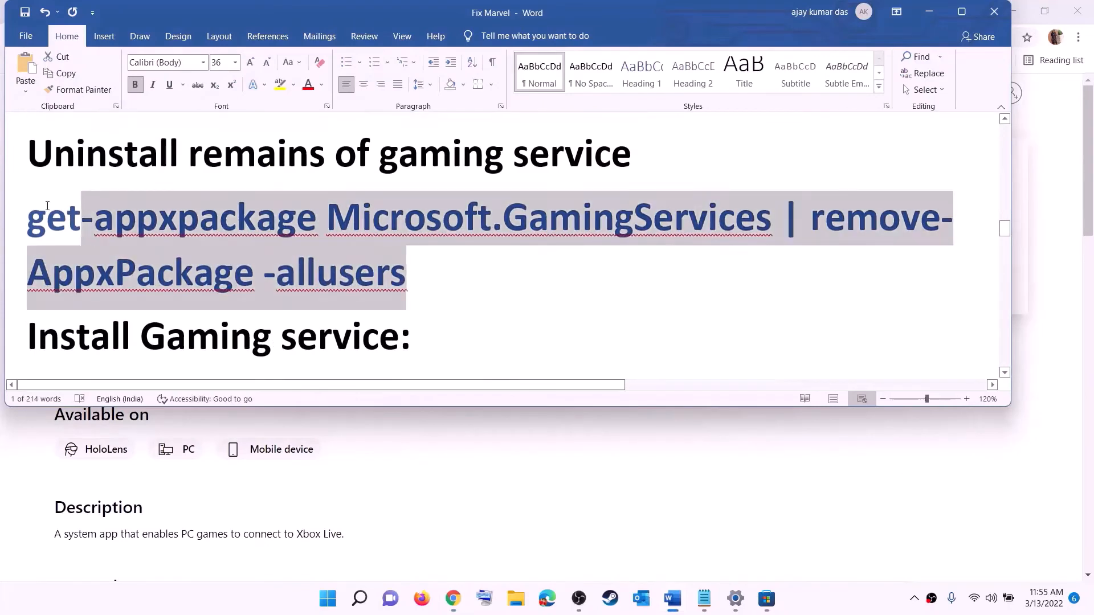
pyautogui.rightClick(119, 240)
pyautogui.click(152, 266)
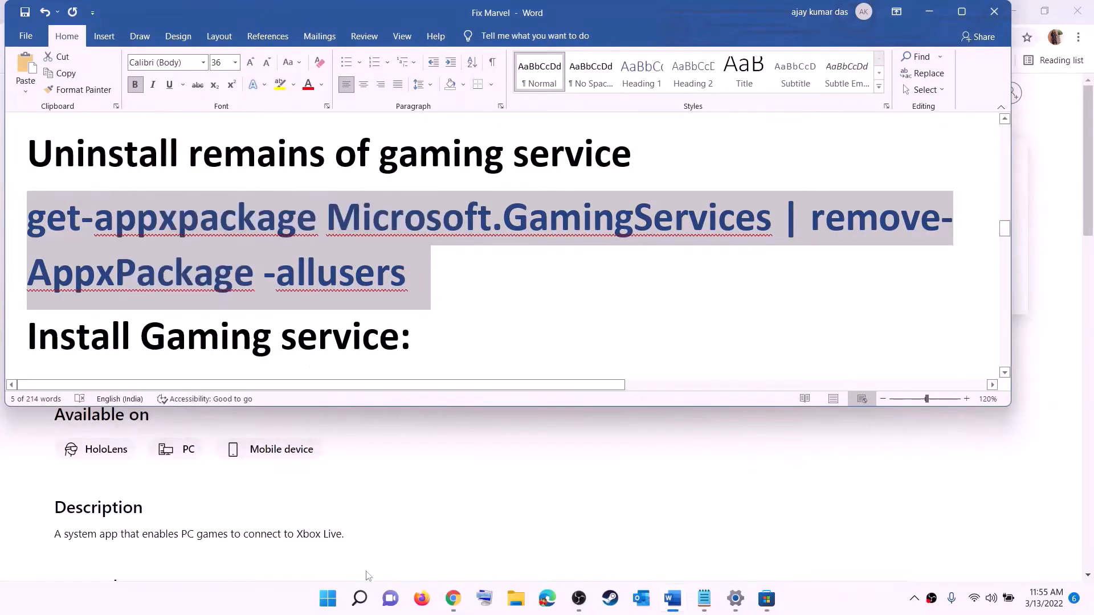
# - Run Windows PowerShell as administrator and paste in the removal command to execute it
pyautogui.click(328, 598)
pyautogui.write('pow')
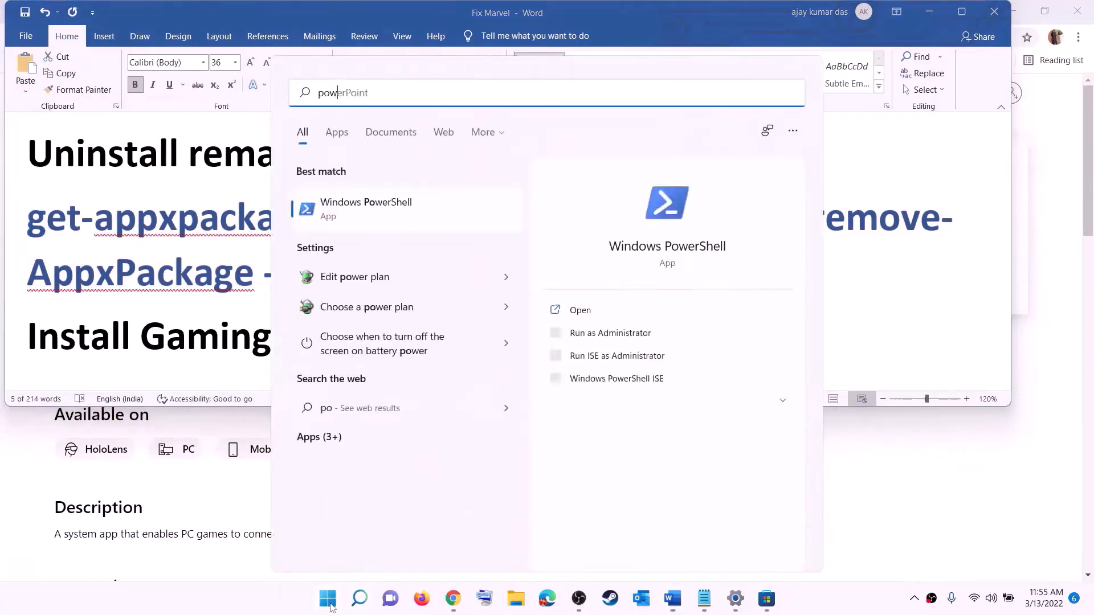
pyautogui.write('ershell')
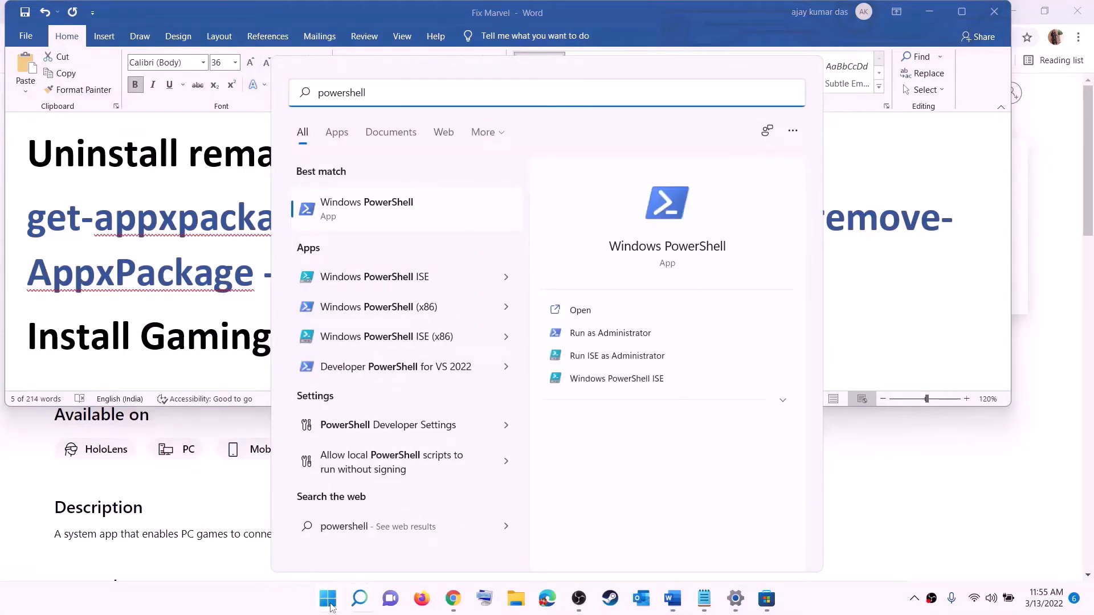
pyautogui.rightClick(376, 223)
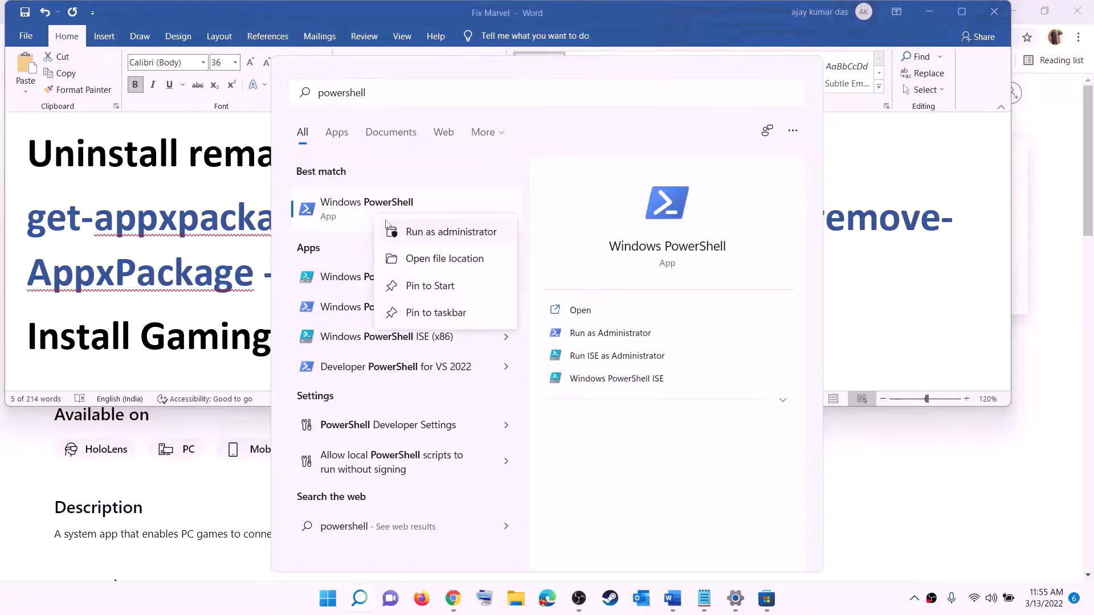
pyautogui.click(457, 238)
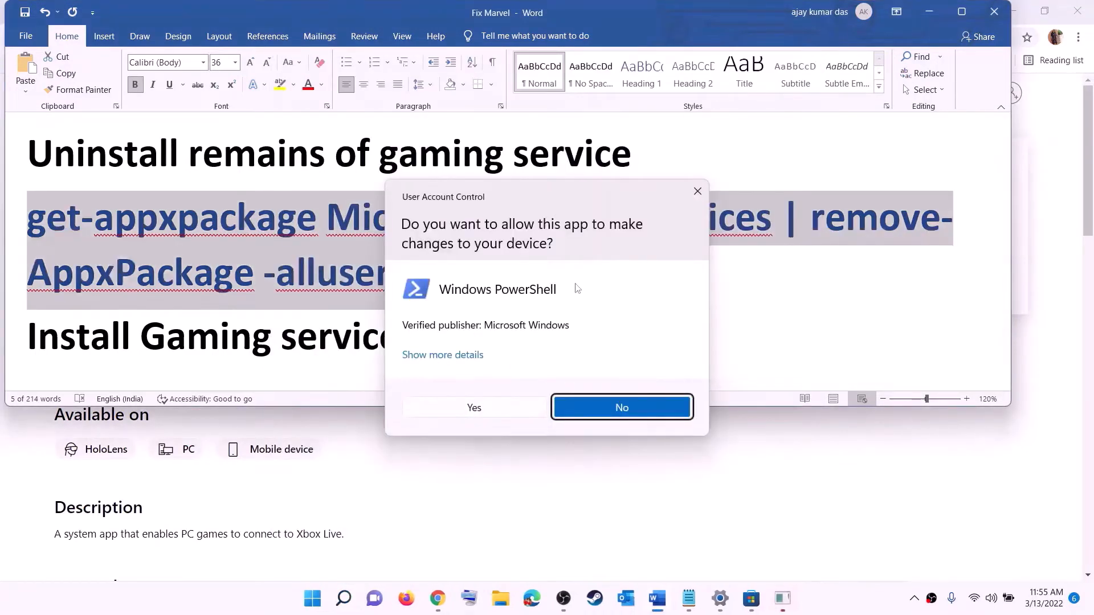
pyautogui.click(474, 408)
pyautogui.moveTo(399, 57); pyautogui.dragTo(509, 125)
pyautogui.hotkey('ctrl', 'v')
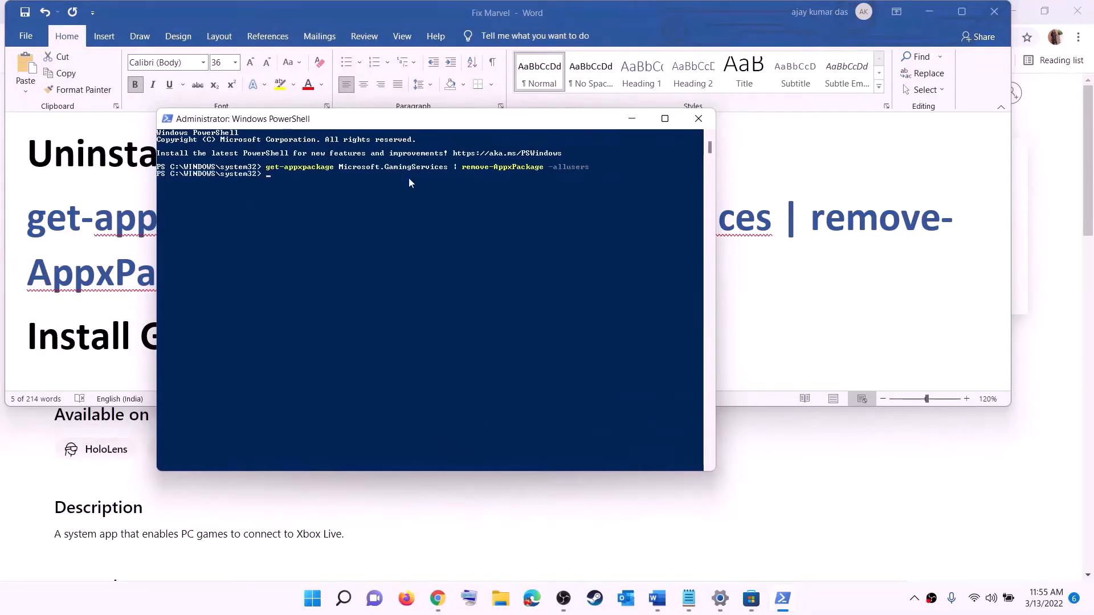
# - Copy the start ms-windows-store command from the Word notes
pyautogui.click(122, 267)
pyautogui.scroll(-3, 122, 266)
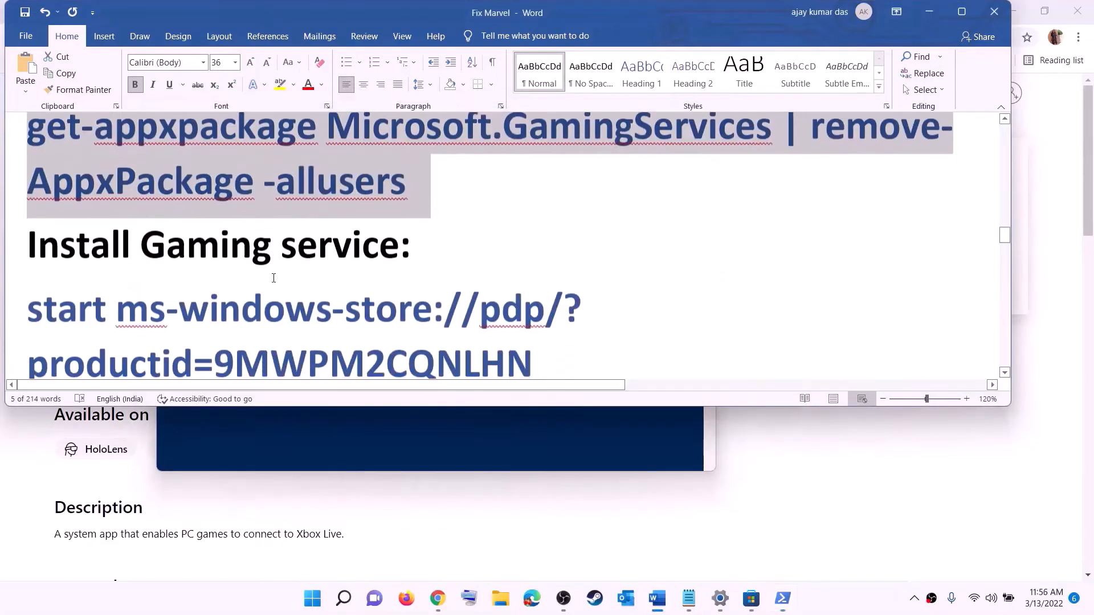
pyautogui.tripleClick(121, 260)
pyautogui.rightClick(120, 258)
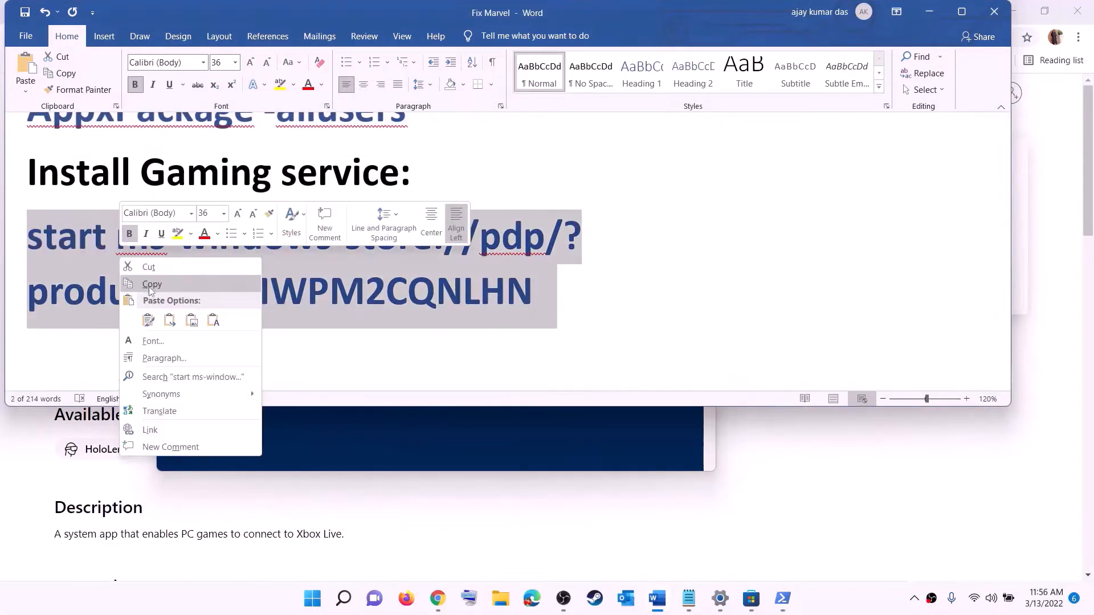
pyautogui.click(147, 283)
# - Run the store command in PowerShell and install Gaming Services
pyautogui.hotkey('alt', 'Tab')
pyautogui.rightClick(325, 244)
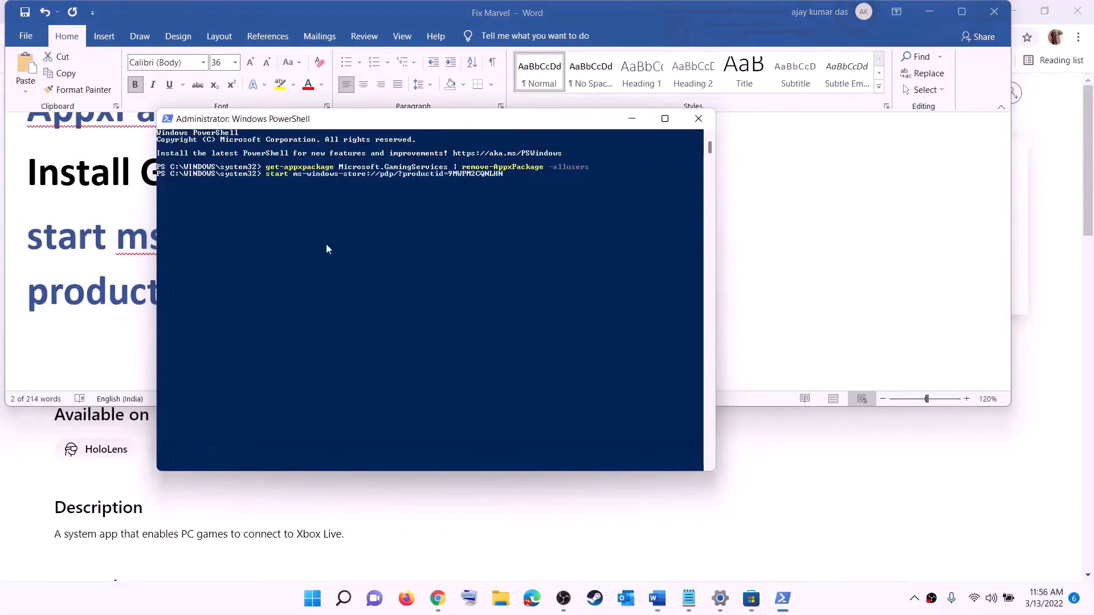
pyautogui.press('Return')
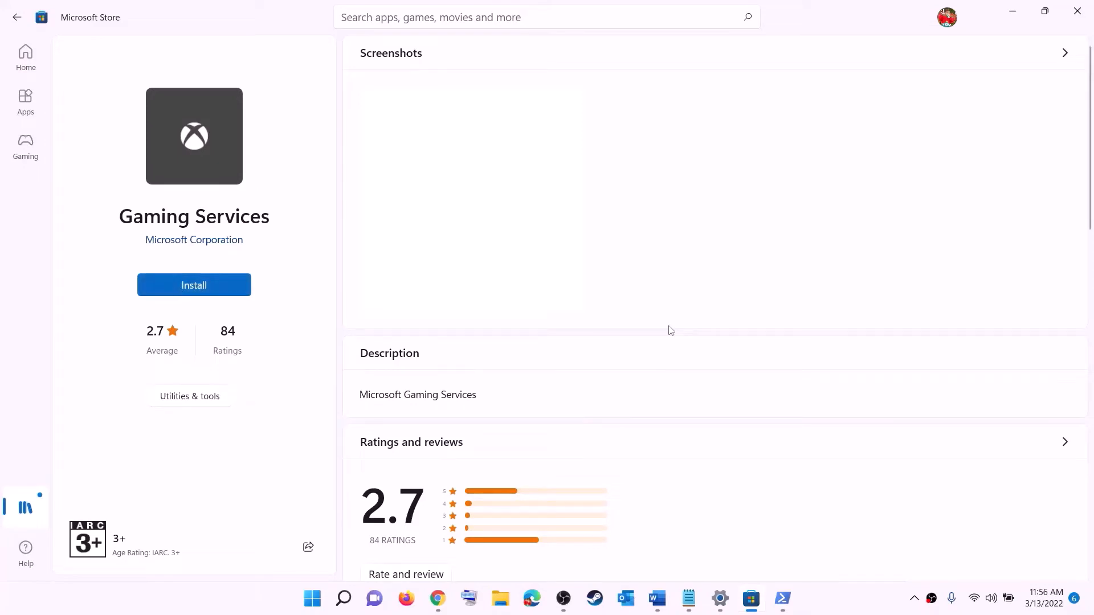
pyautogui.click(487, 409)
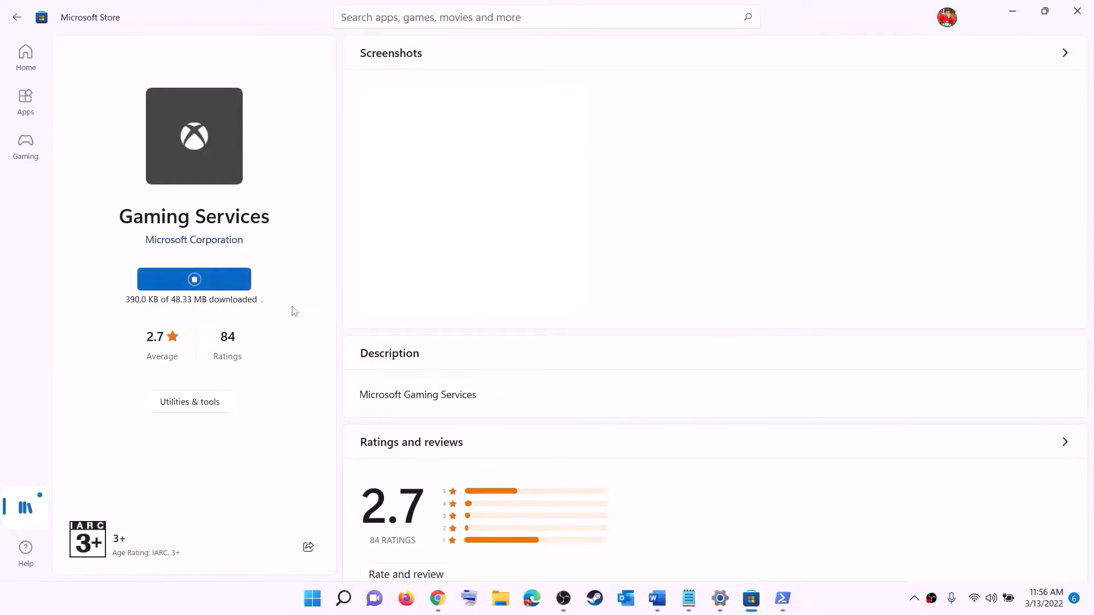
# - Scroll the Fix Marvel notes down to the Step 8 services list
pyautogui.click(657, 598)
pyautogui.scroll(-2, 362, 293)
pyautogui.scroll(-3, 361, 294)
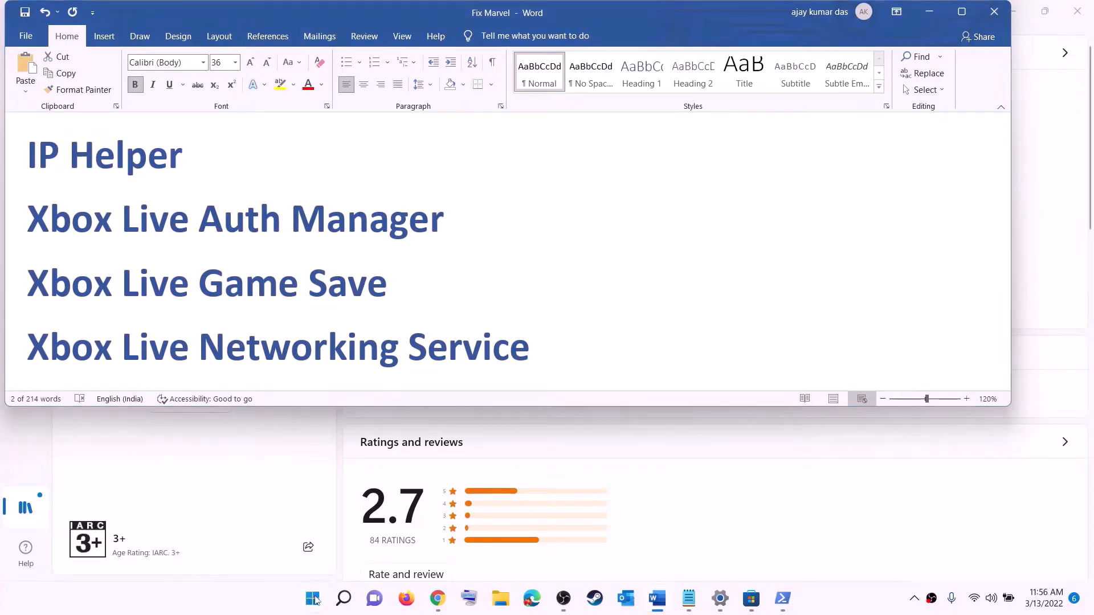
# - Open Services and set IP Helper's startup type to Automatic
pyautogui.click(313, 598)
pyautogui.write('serv')
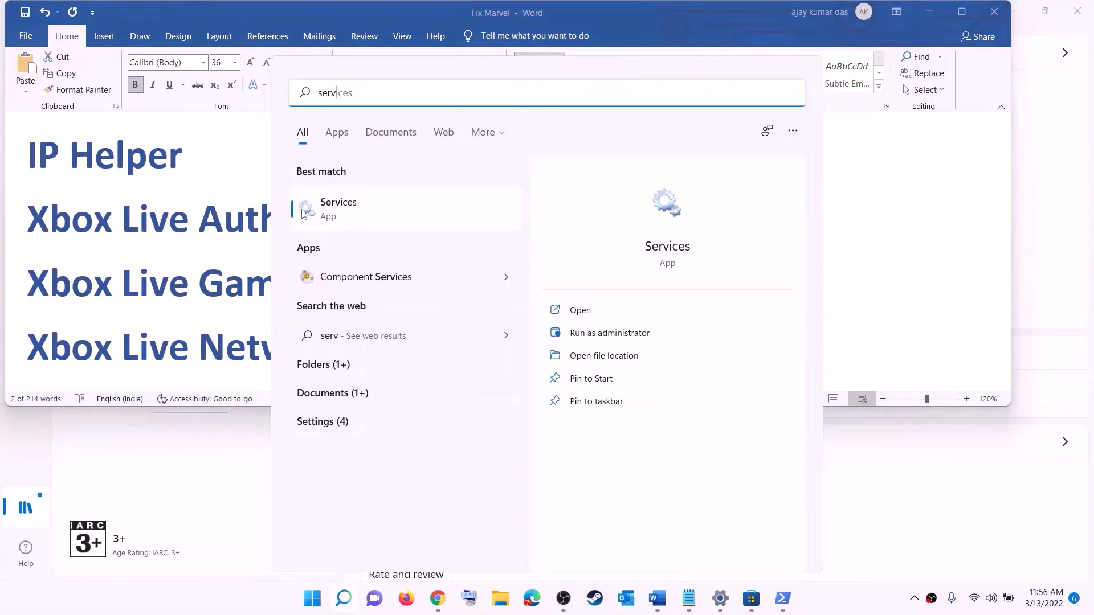
pyautogui.write('ic')
pyautogui.click(302, 214)
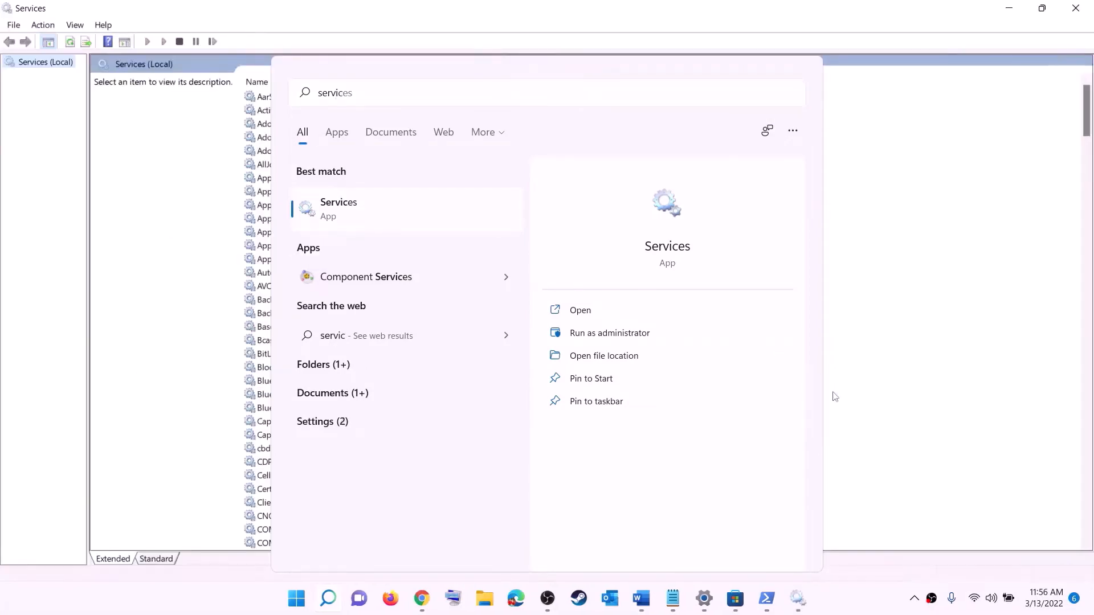
pyautogui.click(315, 340)
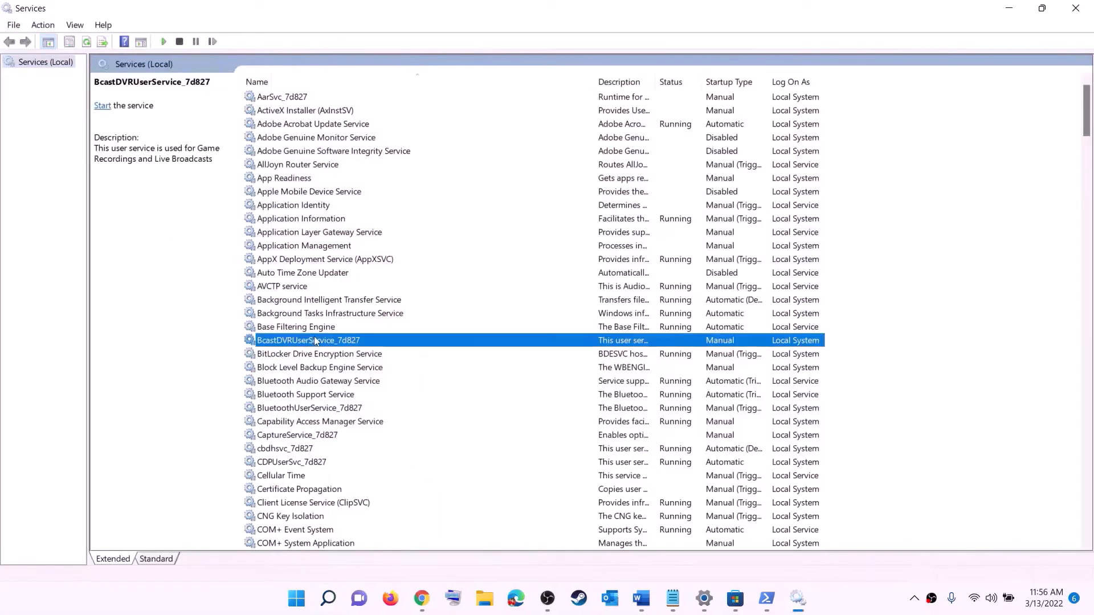
pyautogui.press('i')
pyautogui.click(294, 327)
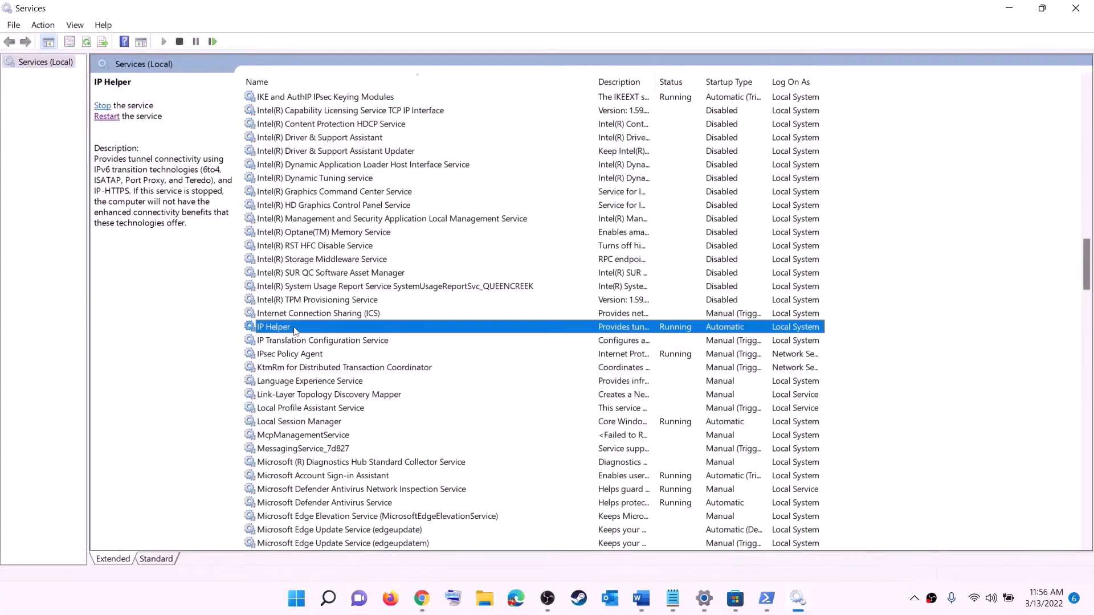
pyautogui.doubleClick(328, 331)
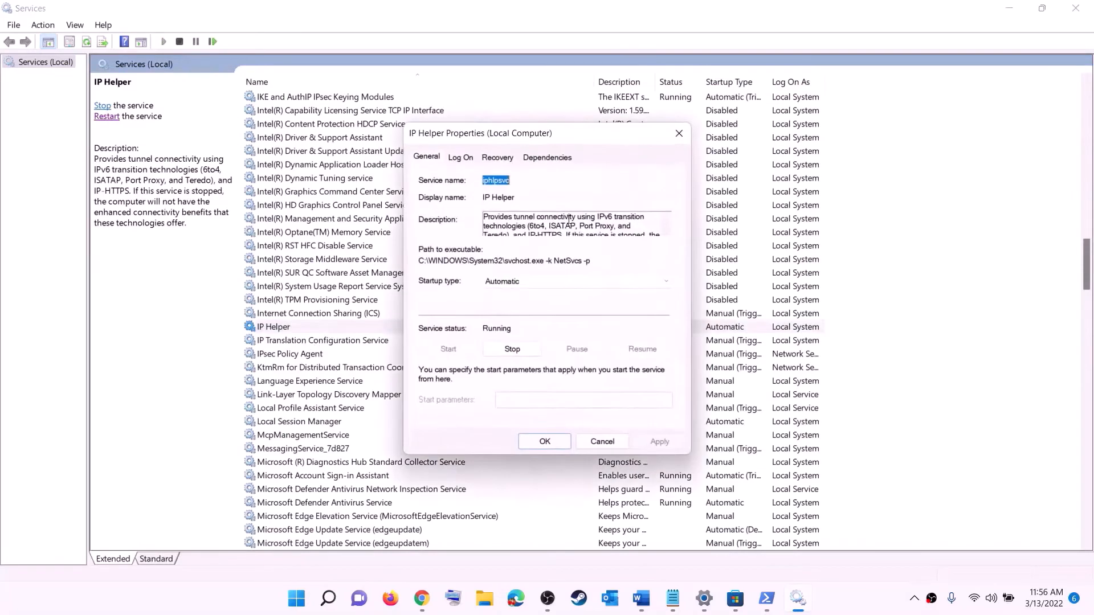
pyautogui.click(501, 282)
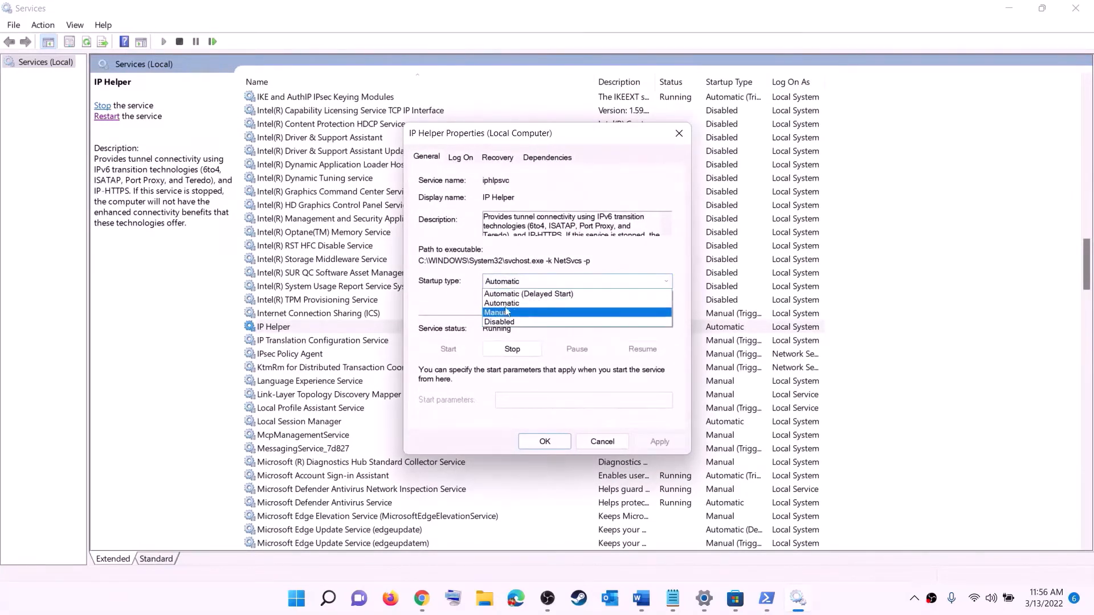
pyautogui.click(570, 303)
pyautogui.click(647, 444)
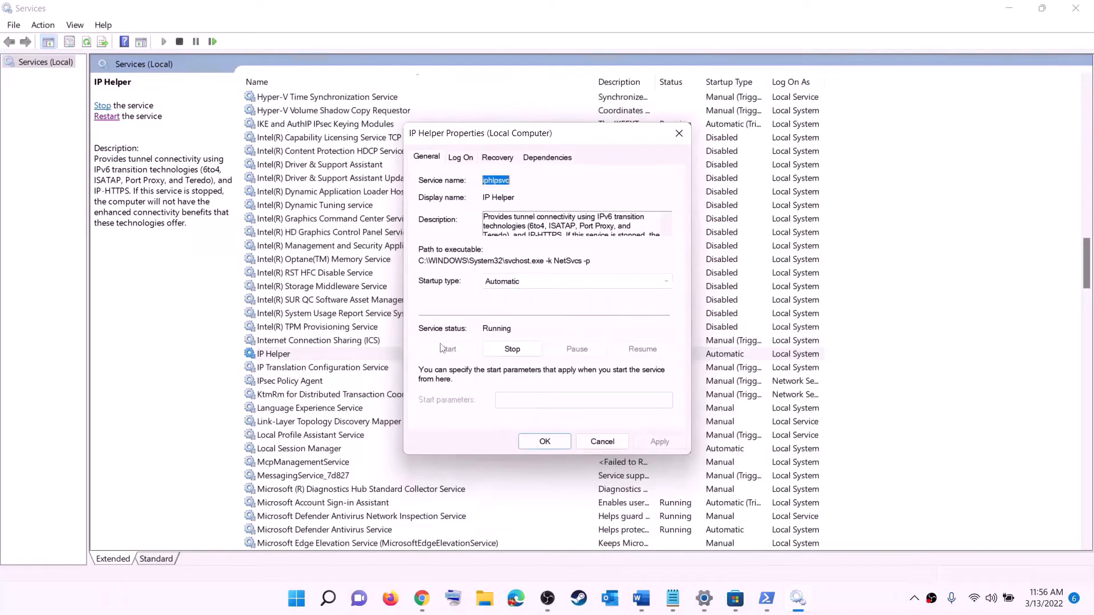
pyautogui.click(545, 442)
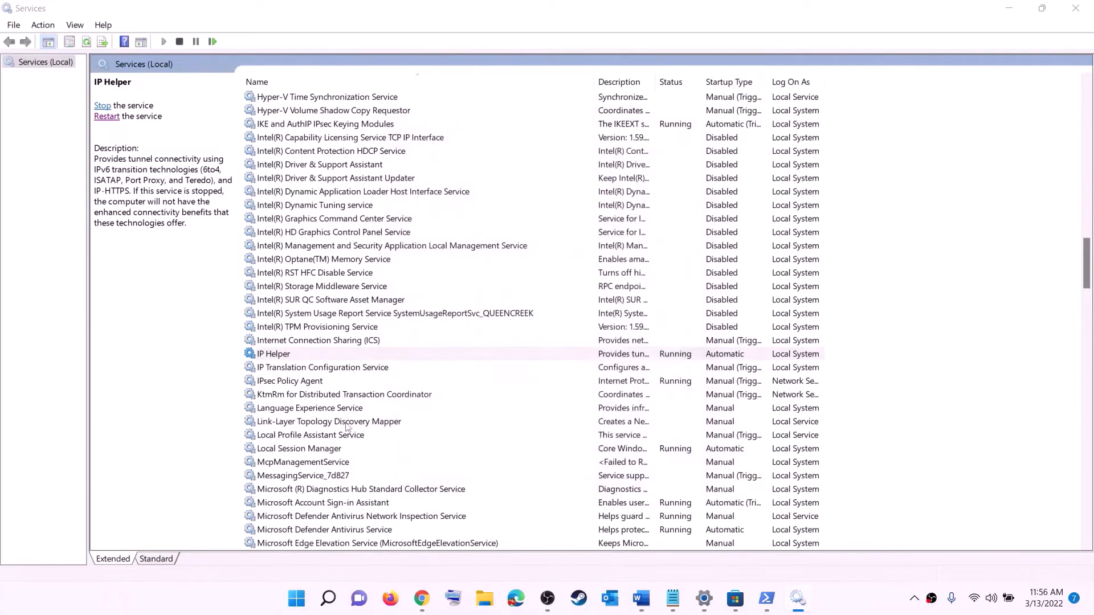
# - Set Xbox Accessory Management Service and Xbox Live Auth Manager to Automatic startup
pyautogui.click(338, 412)
pyautogui.press('x')
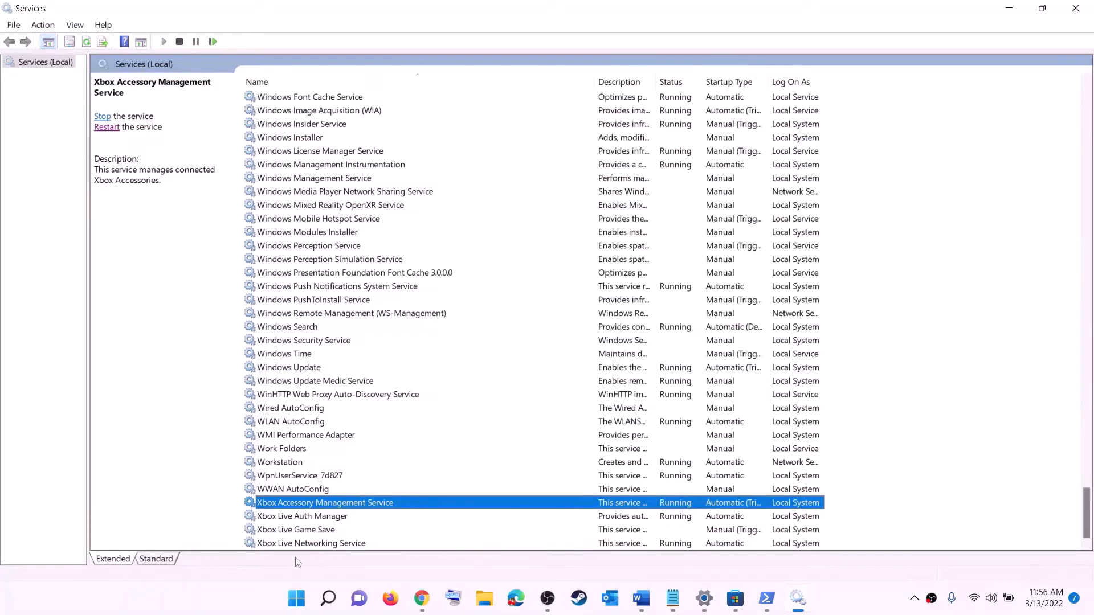
pyautogui.doubleClick(301, 504)
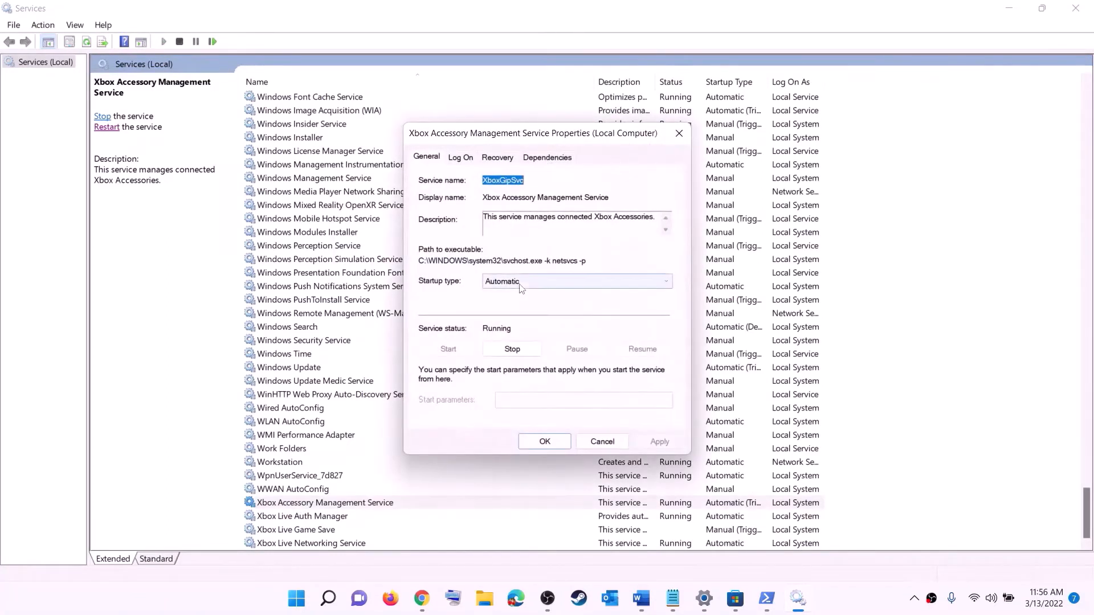
pyautogui.click(569, 281)
pyautogui.click(569, 303)
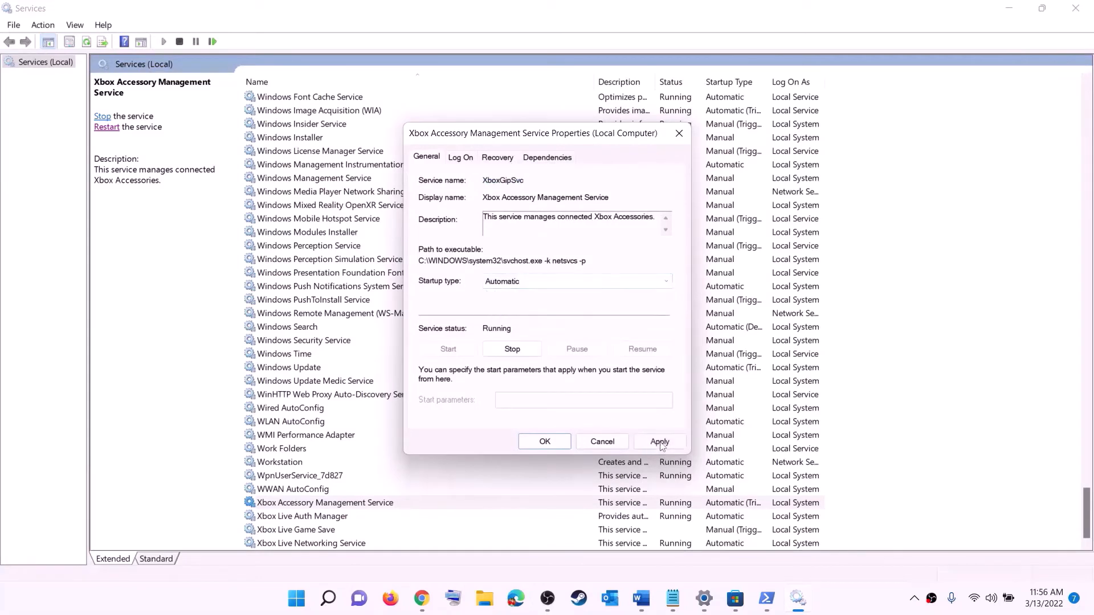
pyautogui.click(659, 442)
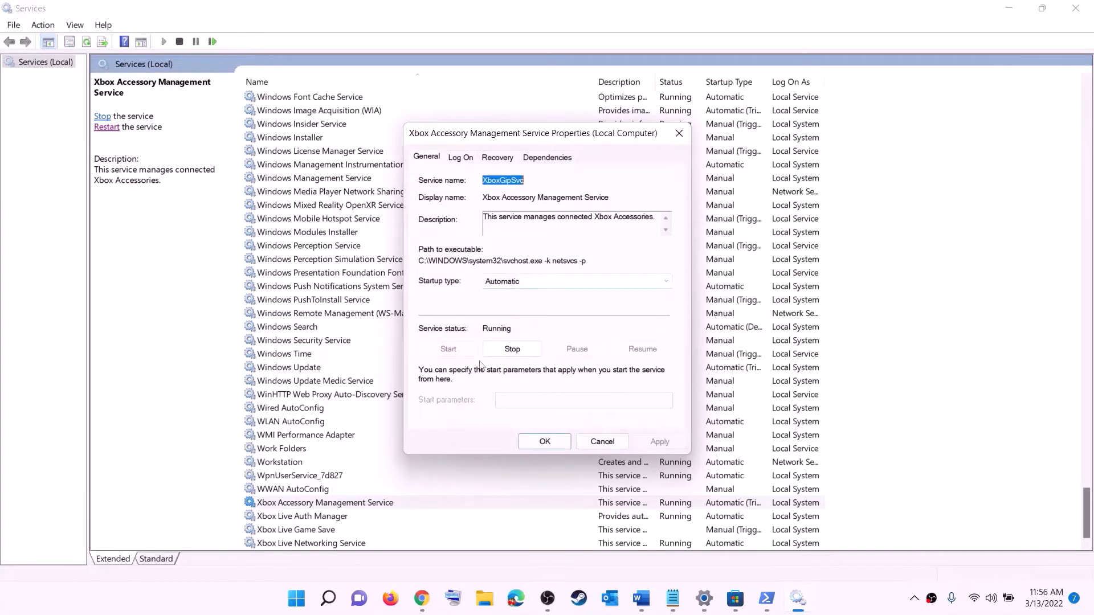
pyautogui.click(546, 442)
pyautogui.doubleClick(302, 516)
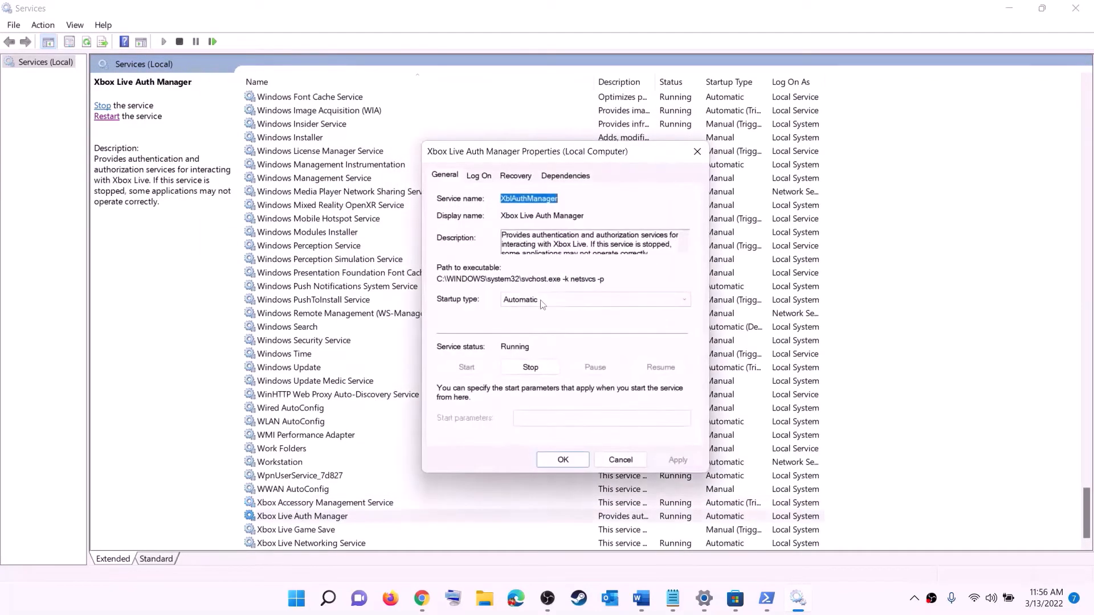
pyautogui.click(542, 303)
pyautogui.click(542, 323)
pyautogui.click(670, 454)
pyautogui.click(562, 460)
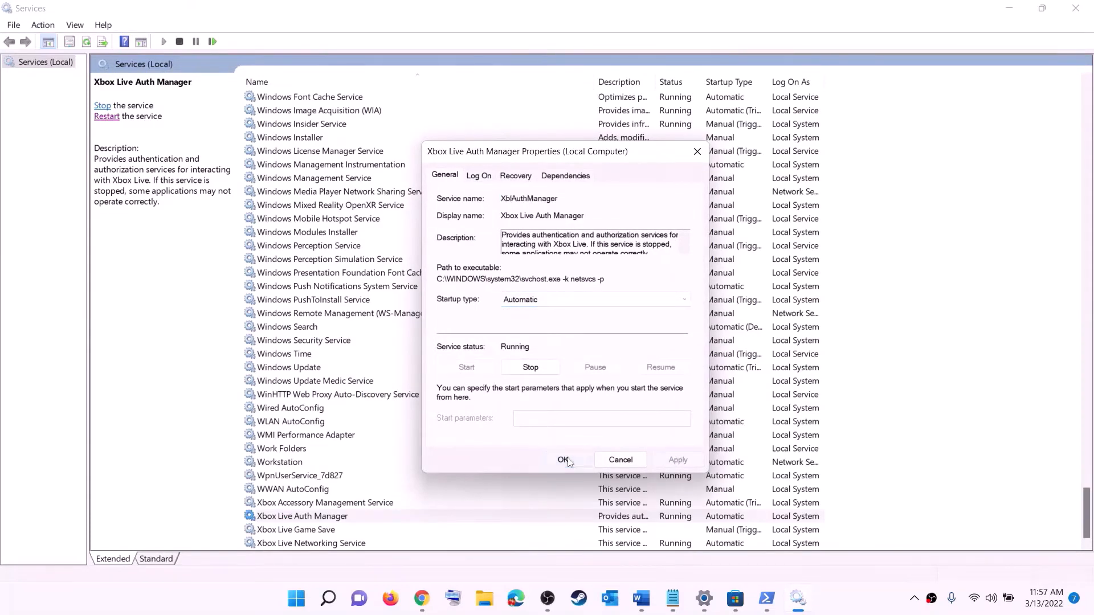
# - Set Xbox Live Game Save to Automatic and start the service
pyautogui.doubleClick(302, 530)
pyautogui.click(544, 288)
pyautogui.click(507, 303)
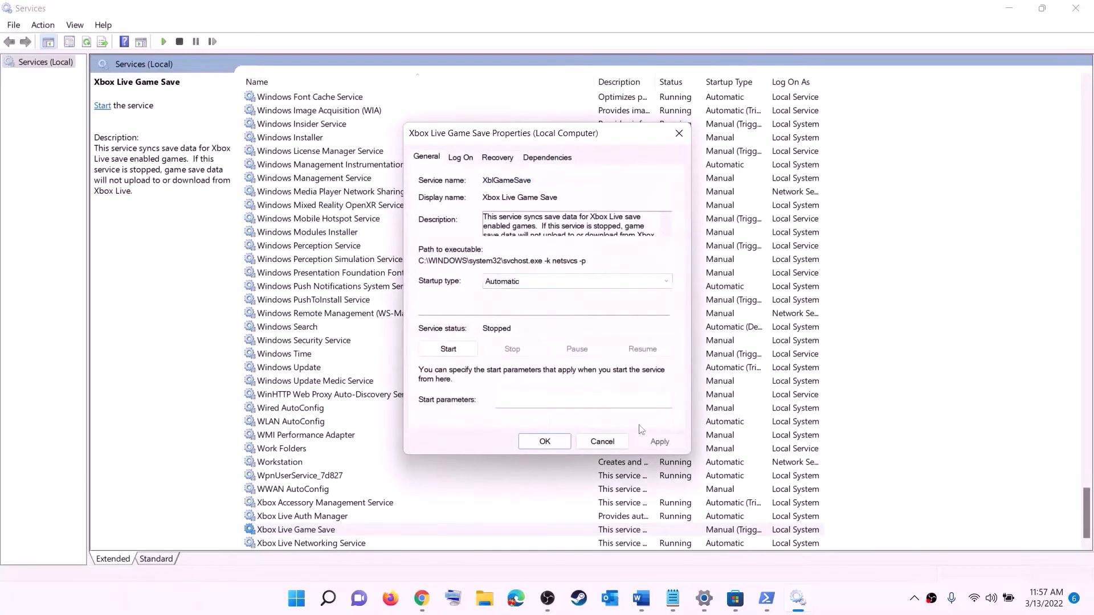
pyautogui.click(659, 442)
pyautogui.click(449, 348)
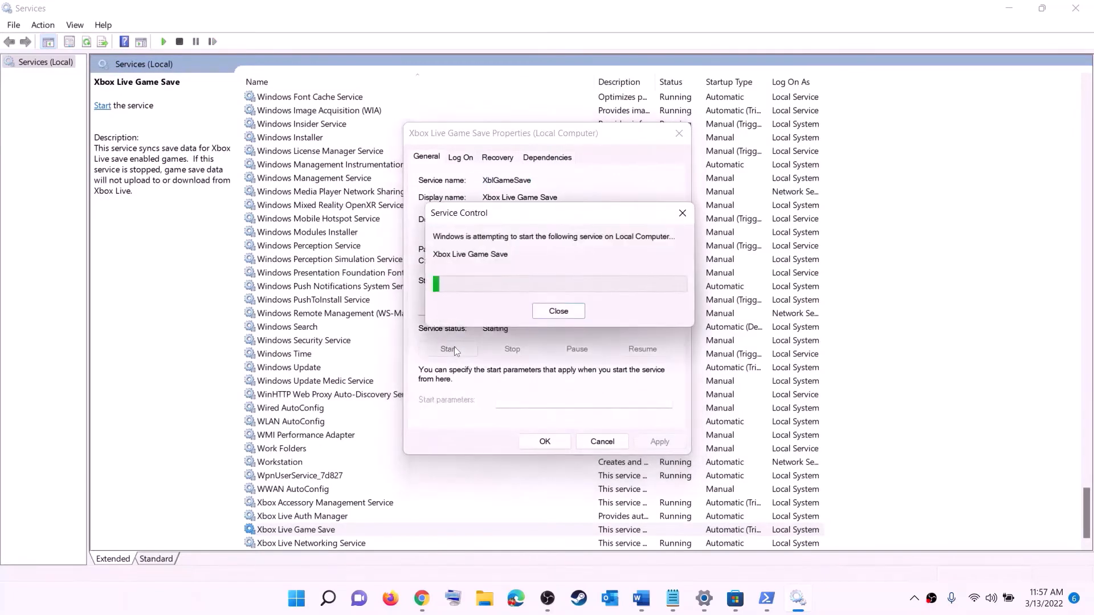
pyautogui.click(545, 441)
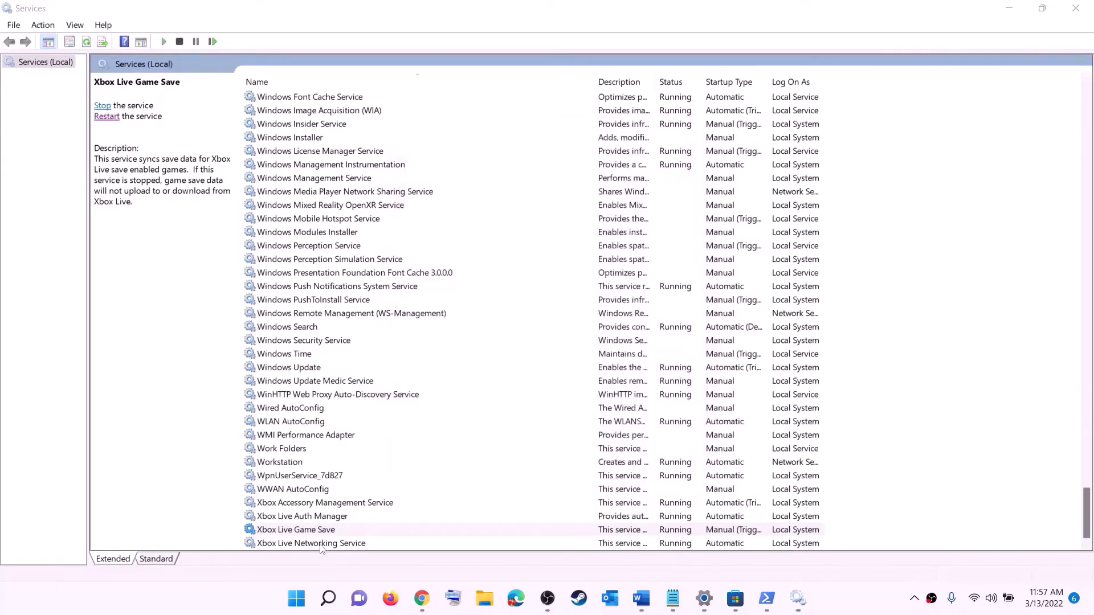
# - Set Xbox Live Networking Service's startup type to Automatic
pyautogui.doubleClick(311, 543)
pyautogui.click(532, 285)
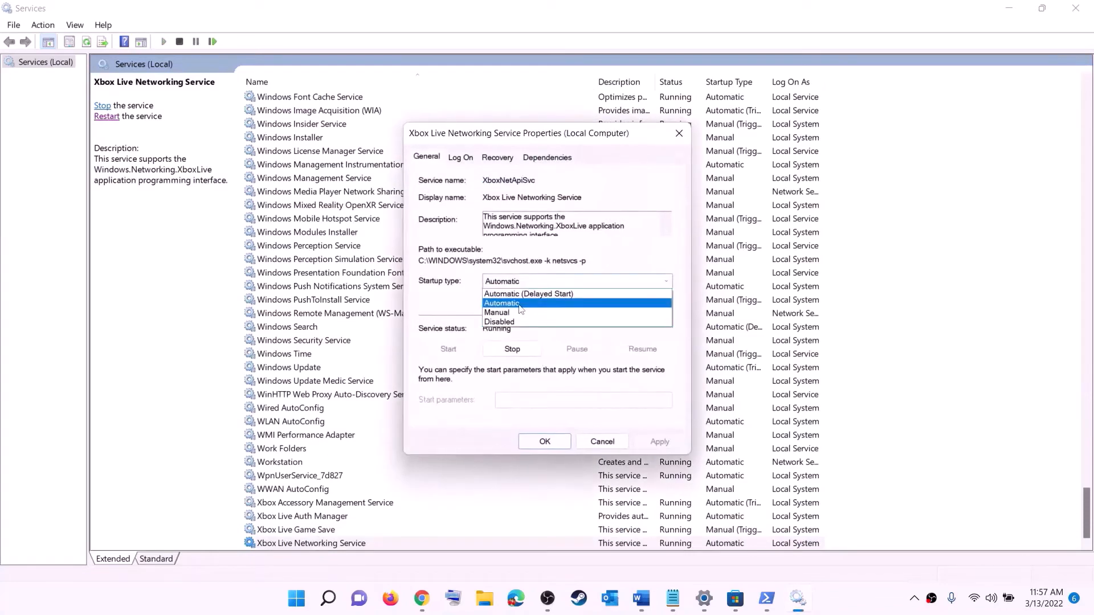
pyautogui.click(507, 304)
pyautogui.click(659, 441)
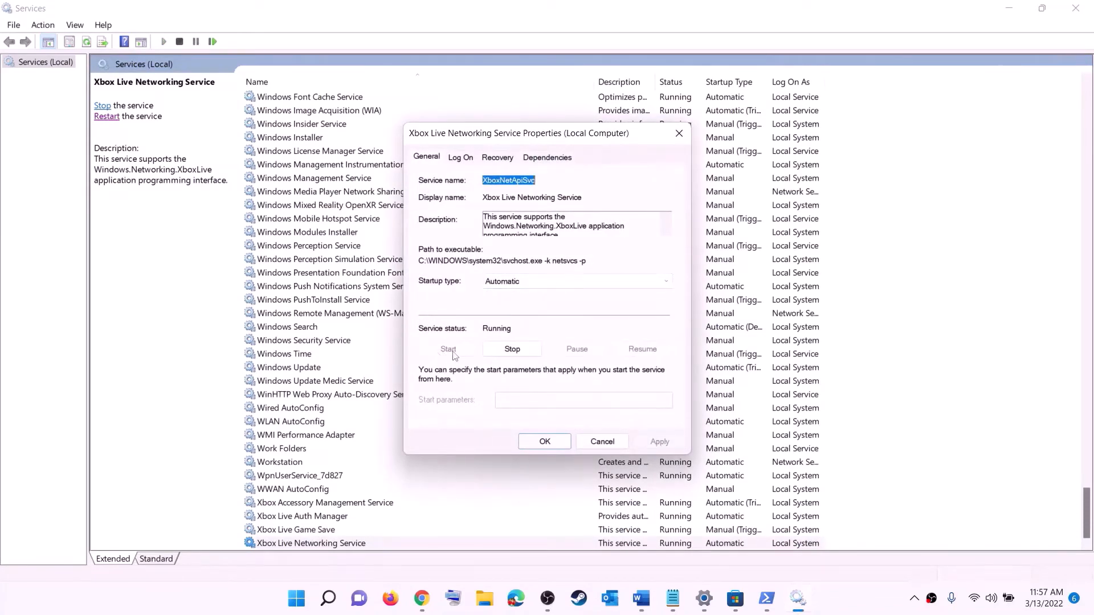
pyautogui.click(527, 438)
# - Change Windows Update's startup type to Automatic (Delayed Start)
pyautogui.click(313, 369)
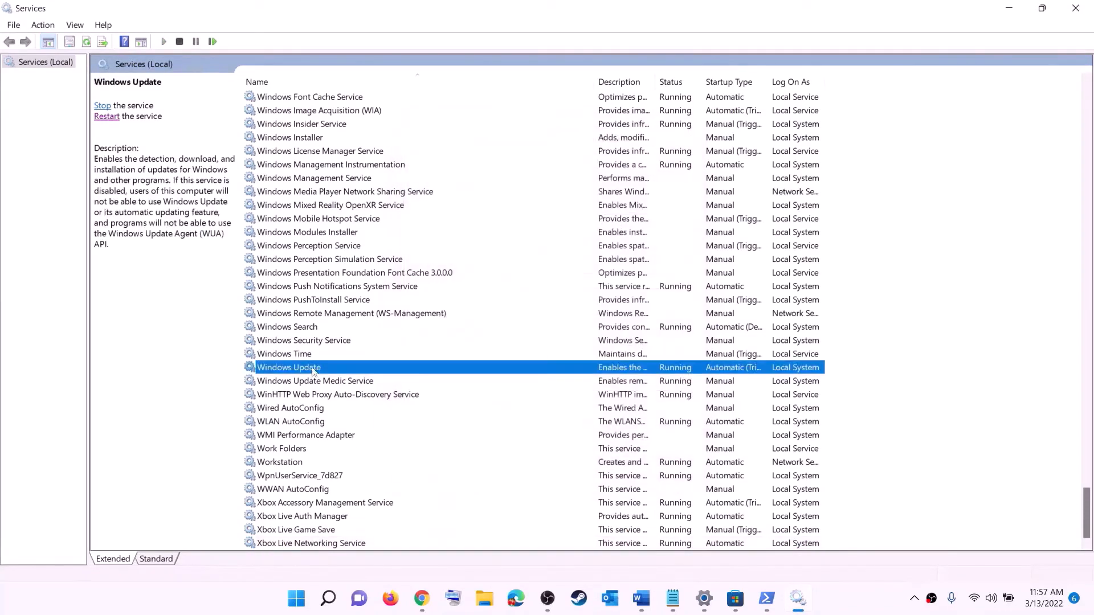
pyautogui.doubleClick(509, 372)
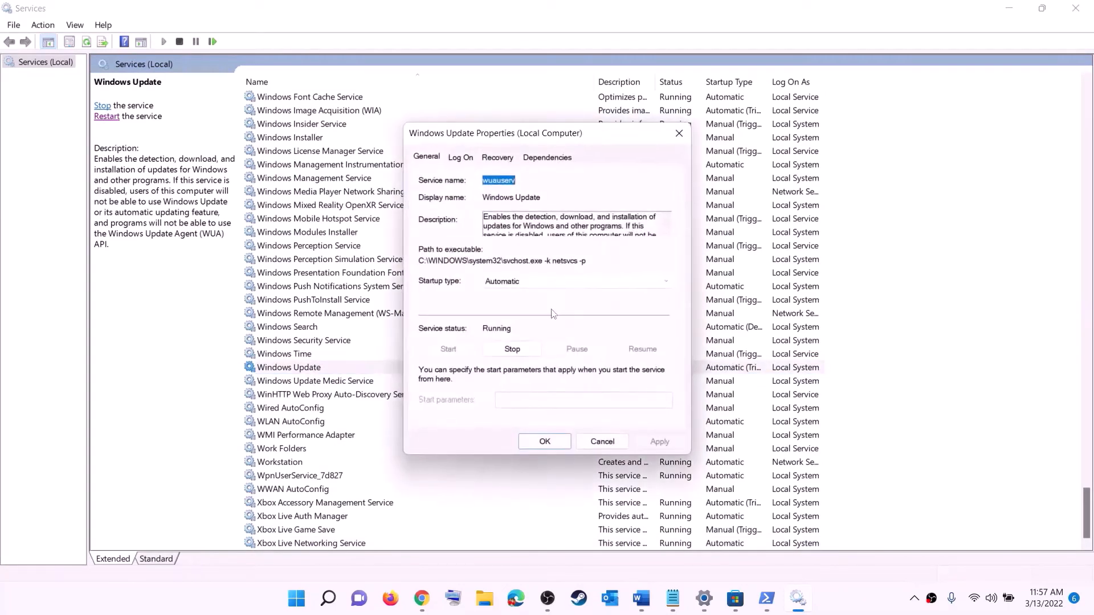
pyautogui.click(530, 285)
pyautogui.click(529, 294)
pyautogui.click(659, 441)
pyautogui.click(543, 441)
pyautogui.click(359, 318)
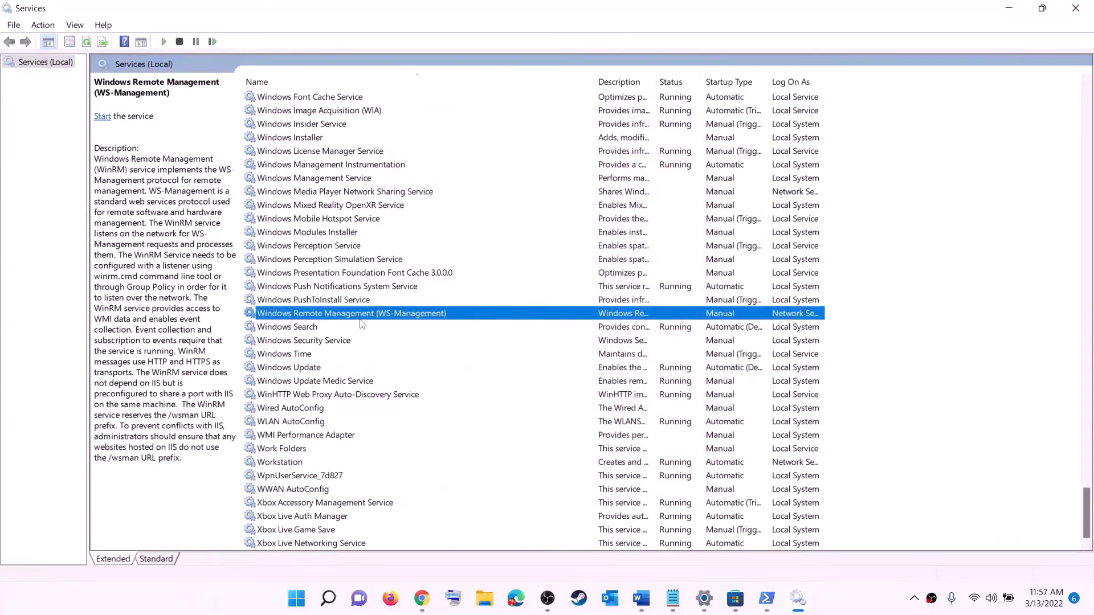
# - Stop both Gaming Services entries in the Services list
pyautogui.press('g')
pyautogui.scroll(4, 740, 299)
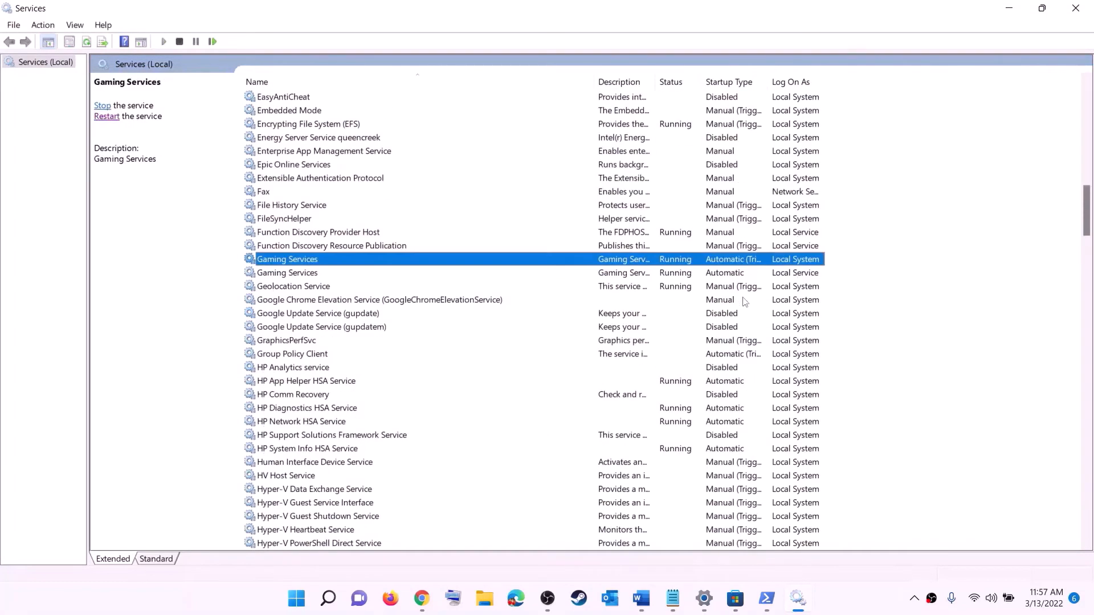
pyautogui.click(684, 276)
pyautogui.click(684, 262)
pyautogui.click(683, 275)
pyautogui.click(680, 261)
pyautogui.rightClick(675, 264)
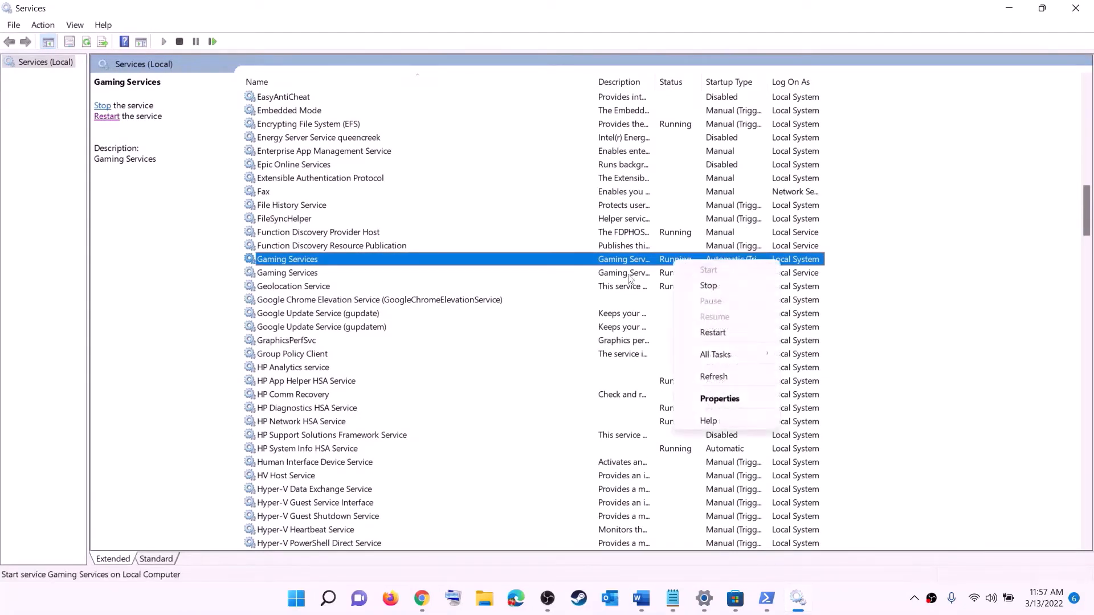
pyautogui.click(665, 264)
pyautogui.rightClick(671, 263)
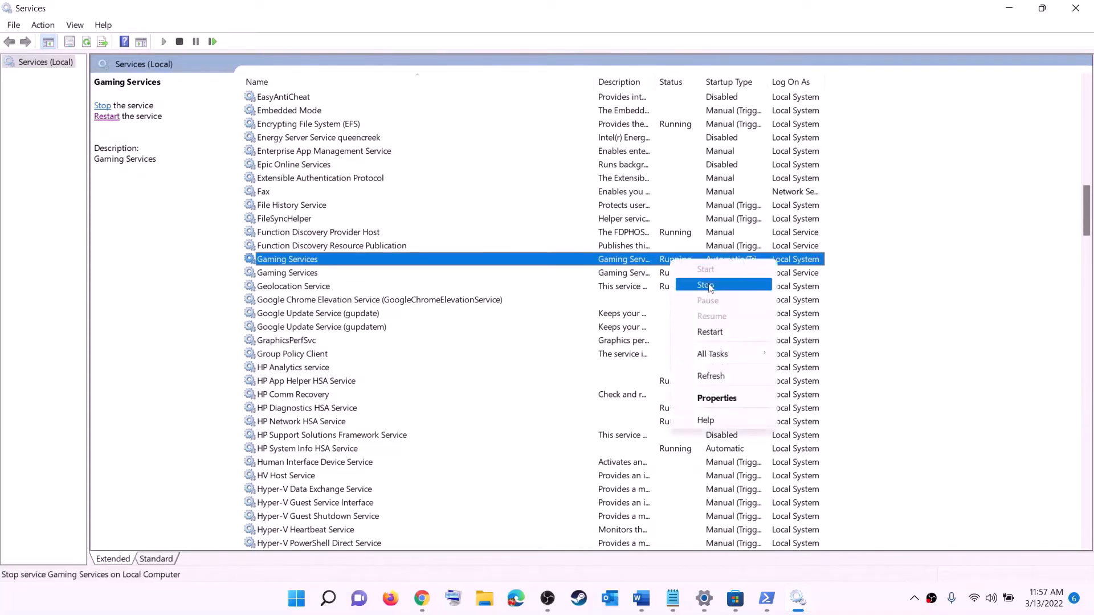
pyautogui.click(707, 287)
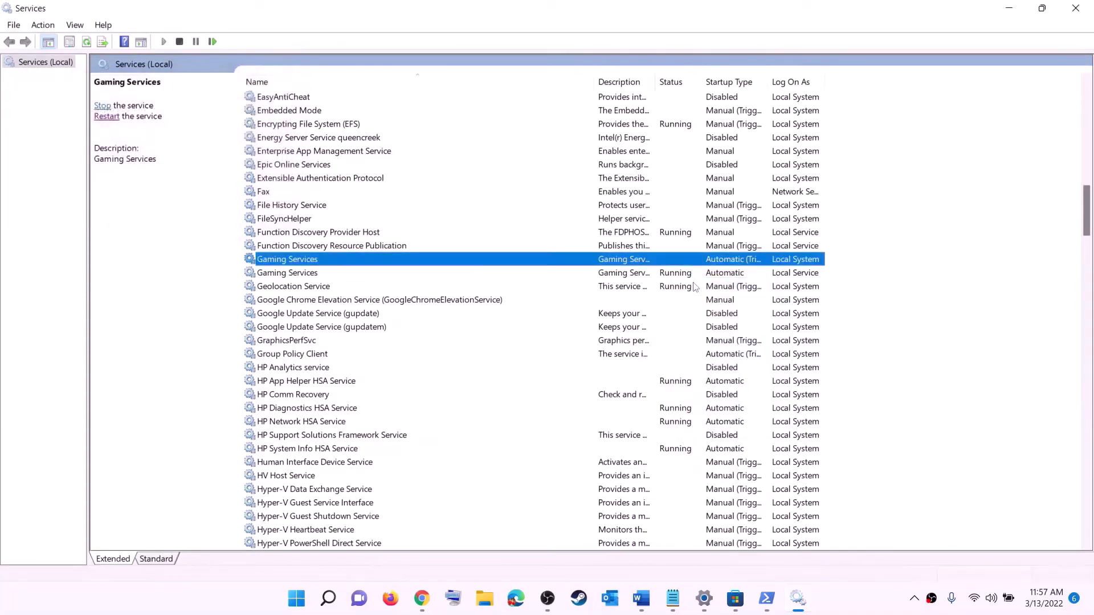
pyautogui.click(683, 276)
pyautogui.rightClick(685, 278)
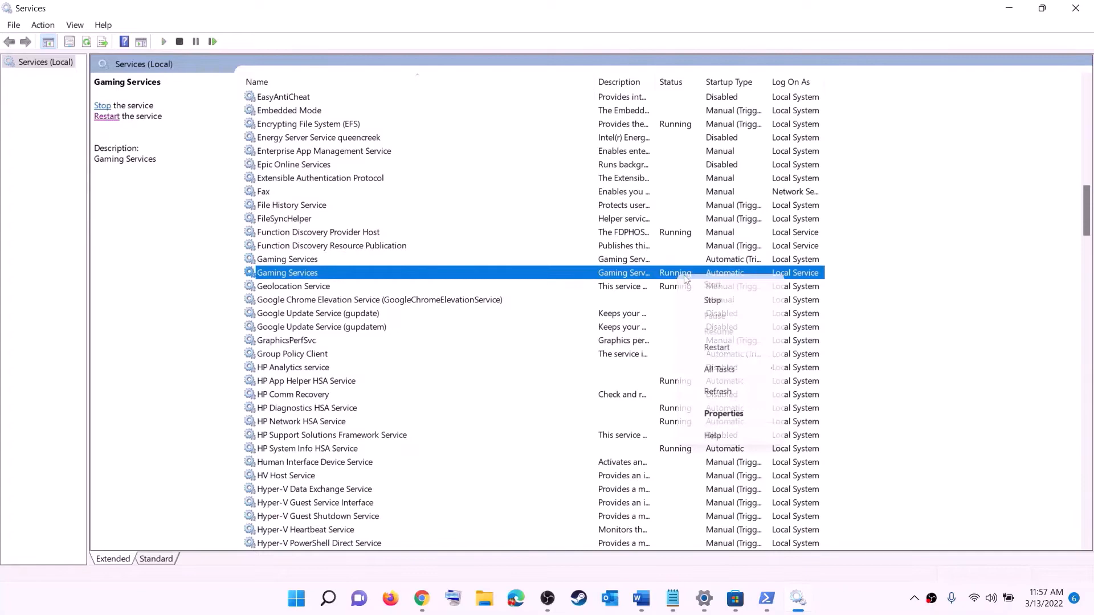
pyautogui.click(706, 295)
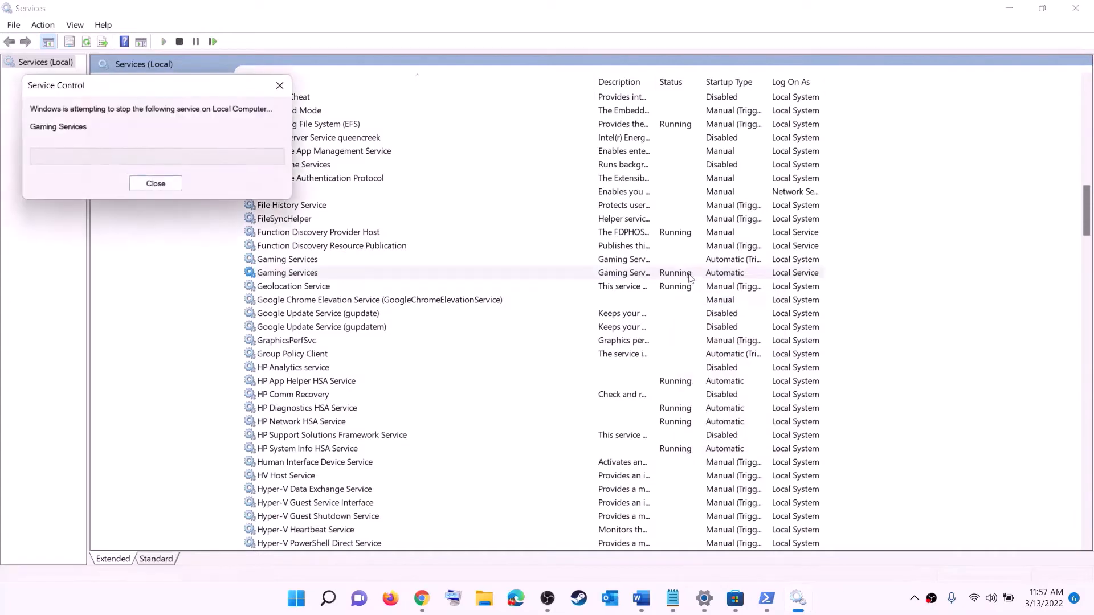
# - Start both Gaming Services entries again so they show Running
pyautogui.click(652, 261)
pyautogui.rightClick(648, 260)
pyautogui.click(694, 271)
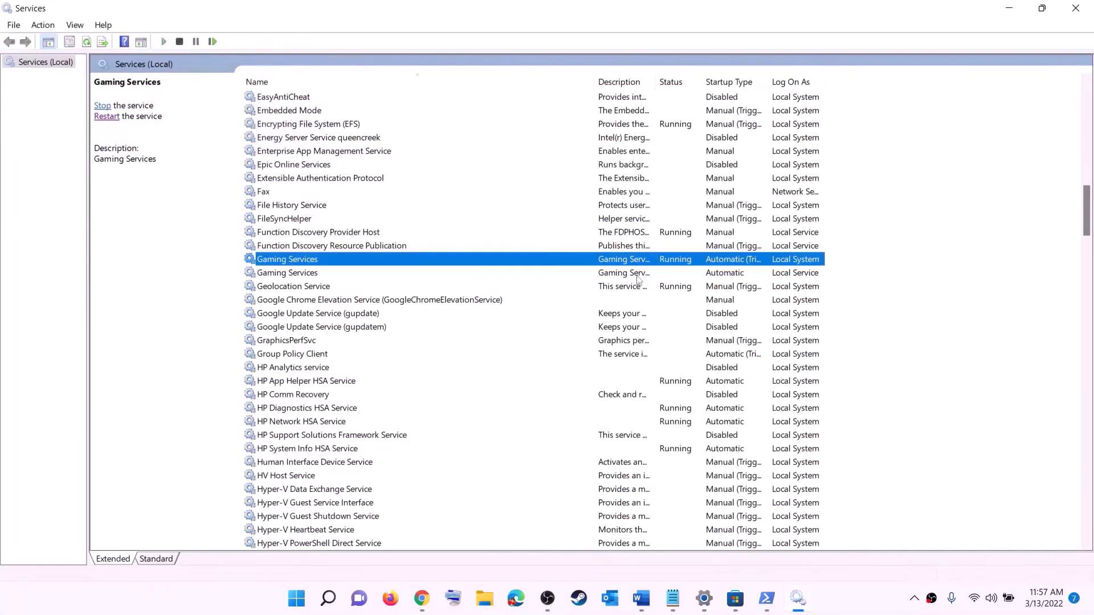
pyautogui.click(650, 274)
pyautogui.rightClick(649, 274)
pyautogui.click(672, 284)
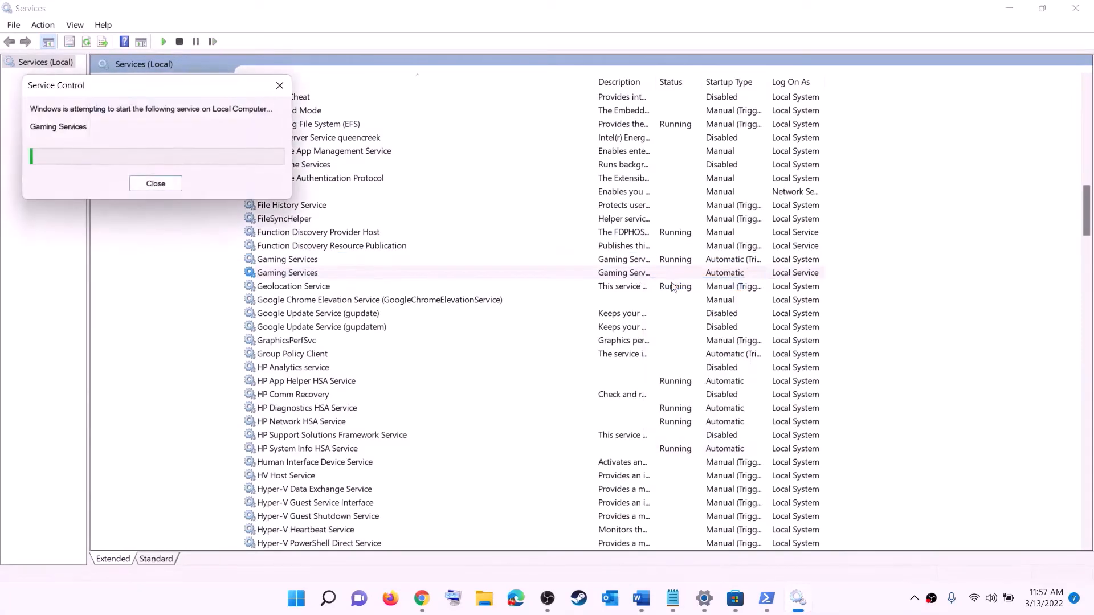
pyautogui.click(622, 357)
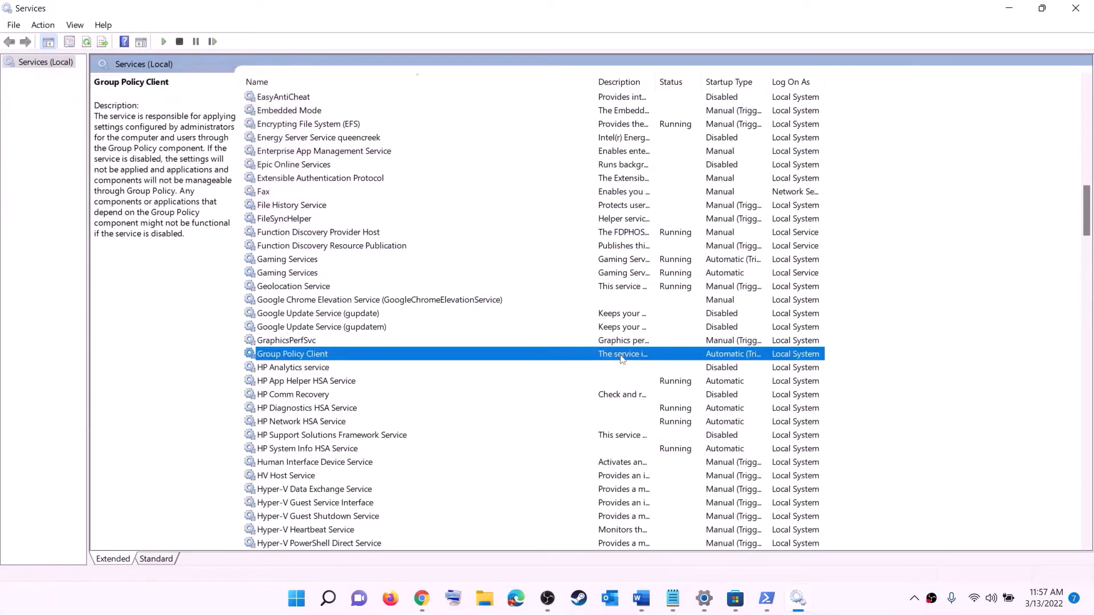
# - Keep Microsoft Store Install Service's startup type as Automatic and apply it
pyautogui.press('m')
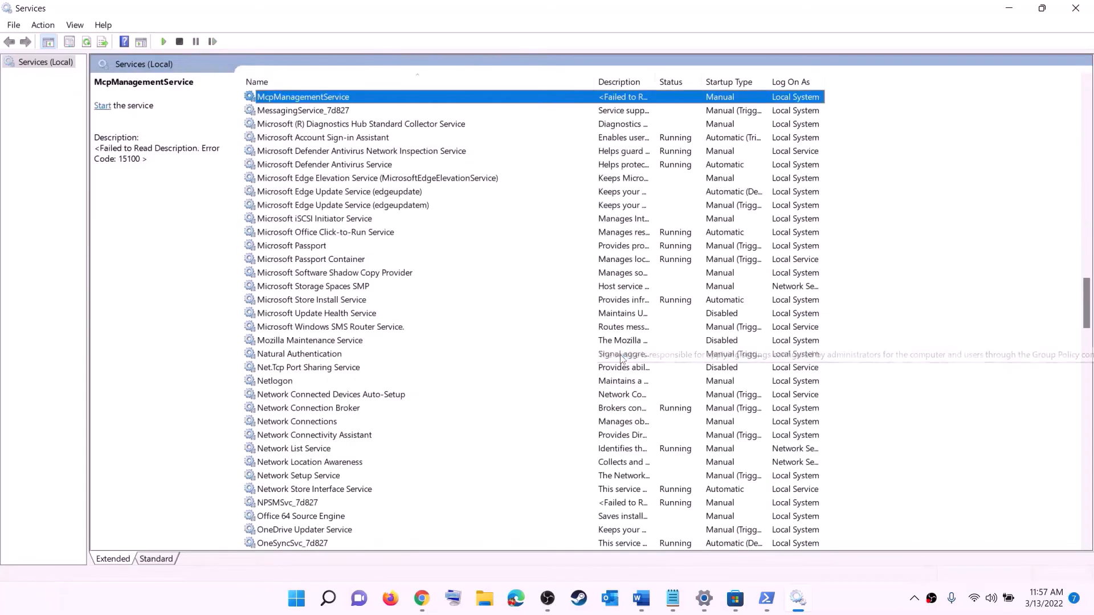
pyautogui.click(322, 299)
pyautogui.doubleClick(422, 302)
pyautogui.click(544, 281)
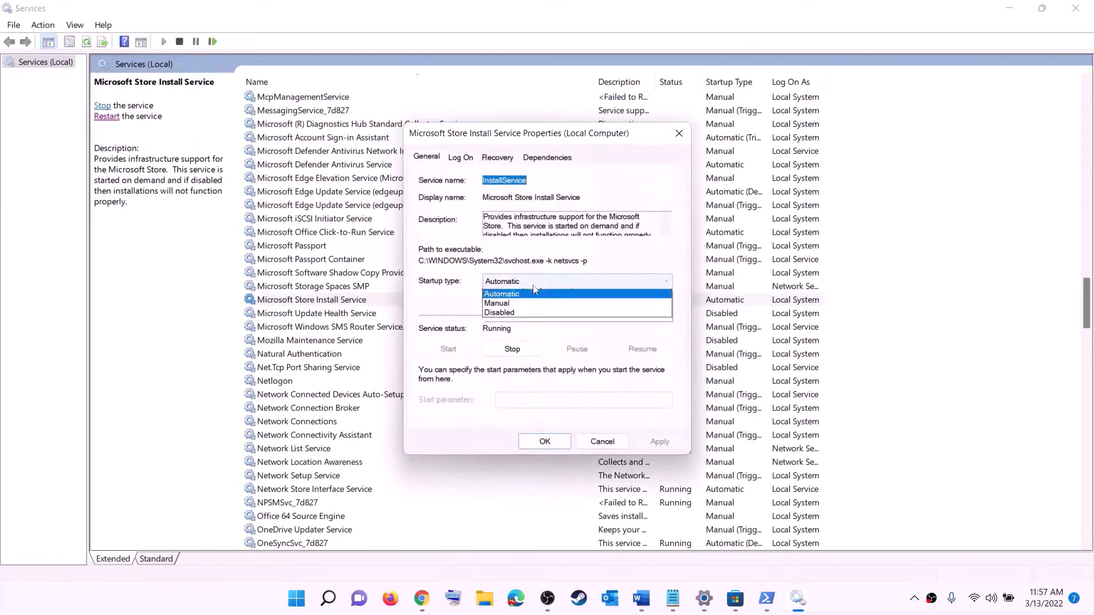
pyautogui.click(654, 437)
pyautogui.click(655, 440)
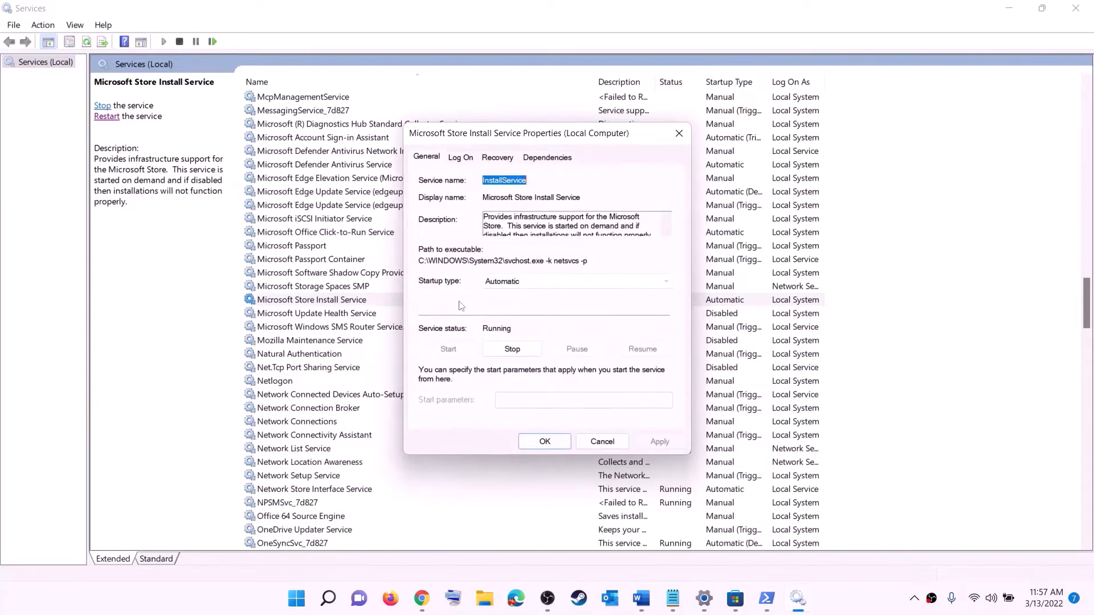
pyautogui.click(551, 446)
pyautogui.click(362, 263)
# - Change Background Intelligent Transfer Service's startup type to Automatic and save
pyautogui.press('b')
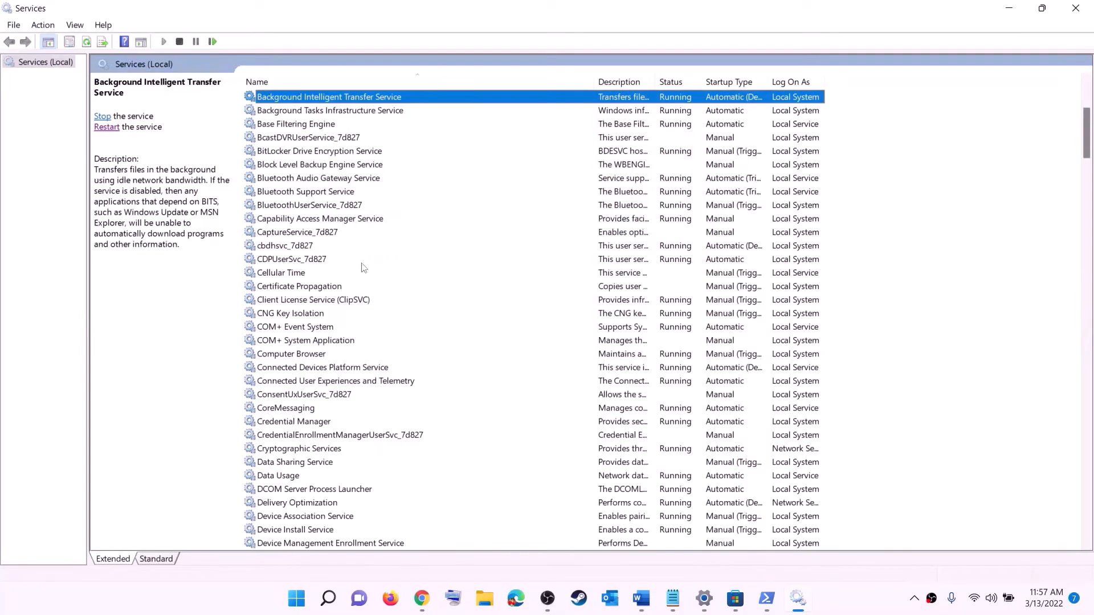
pyautogui.scroll(4, 391, 223)
pyautogui.doubleClick(400, 260)
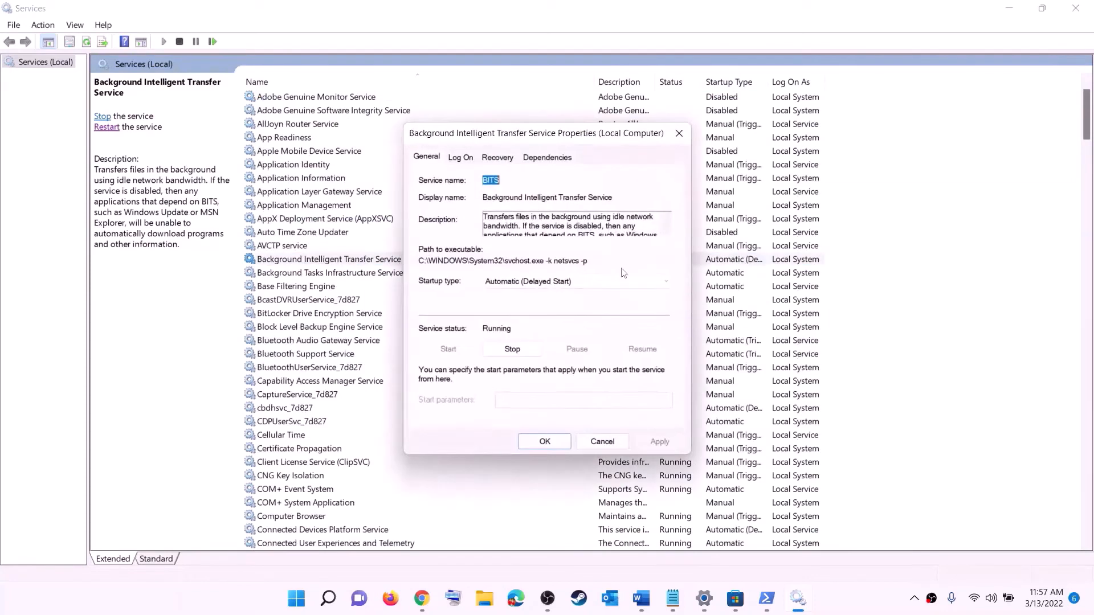
pyautogui.click(551, 281)
pyautogui.click(527, 291)
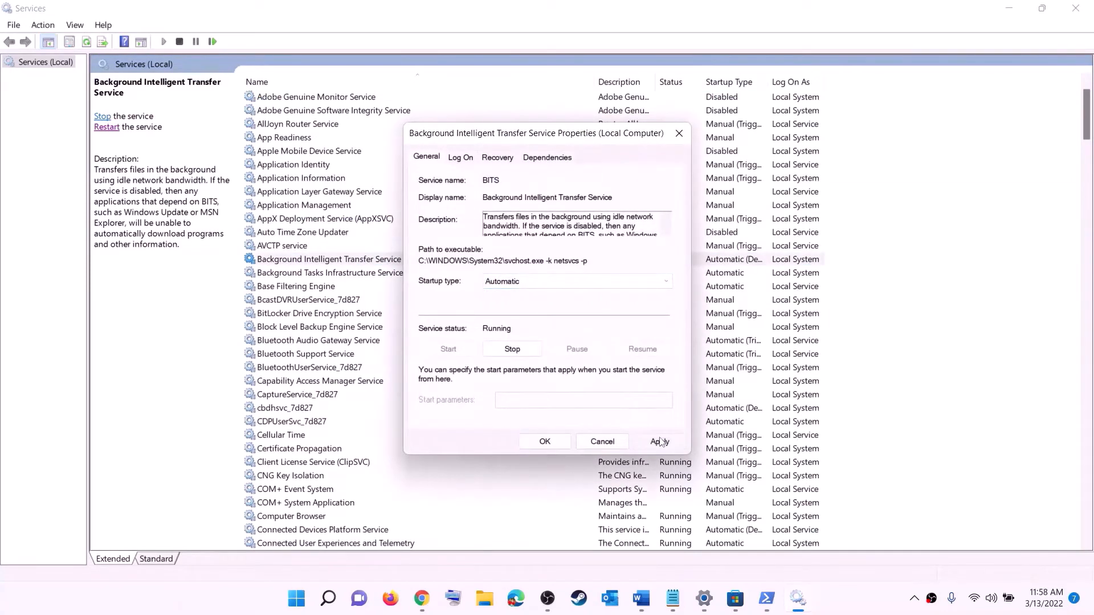
pyautogui.click(544, 442)
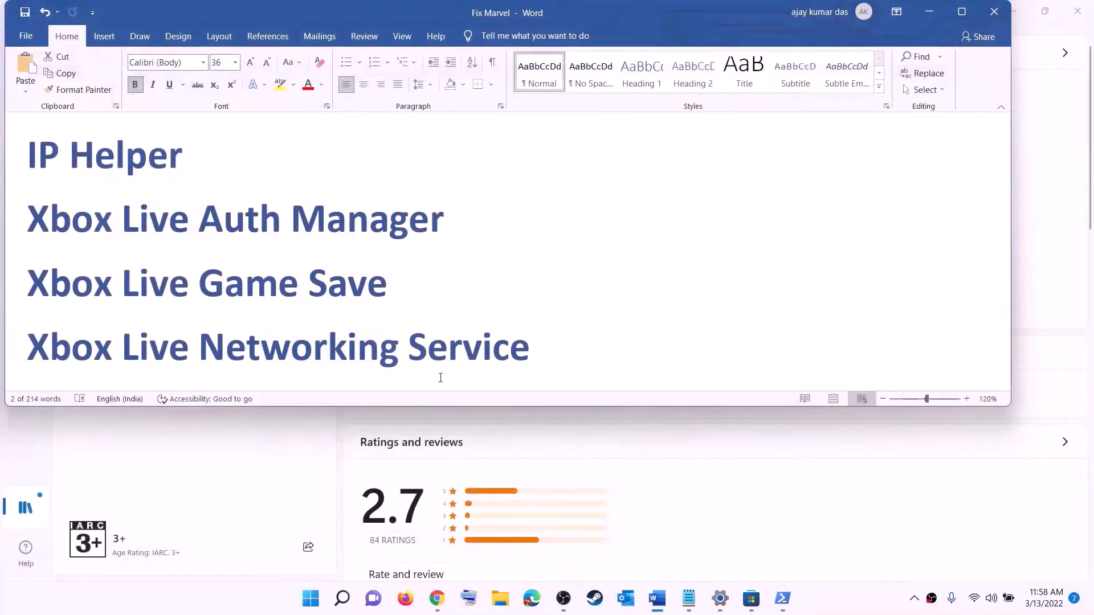
# - Highlight 'Update Windows' in the notes and open Settings' Windows Update page
pyautogui.scroll(-8, 395, 318)
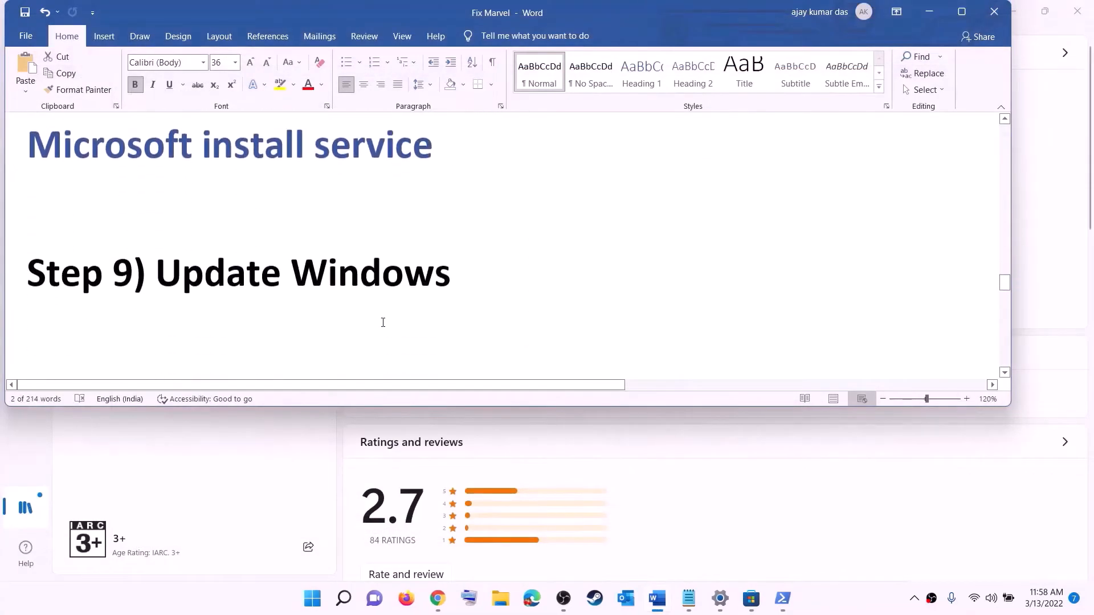
pyautogui.moveTo(155, 257); pyautogui.dragTo(537, 249)
pyautogui.press('super')
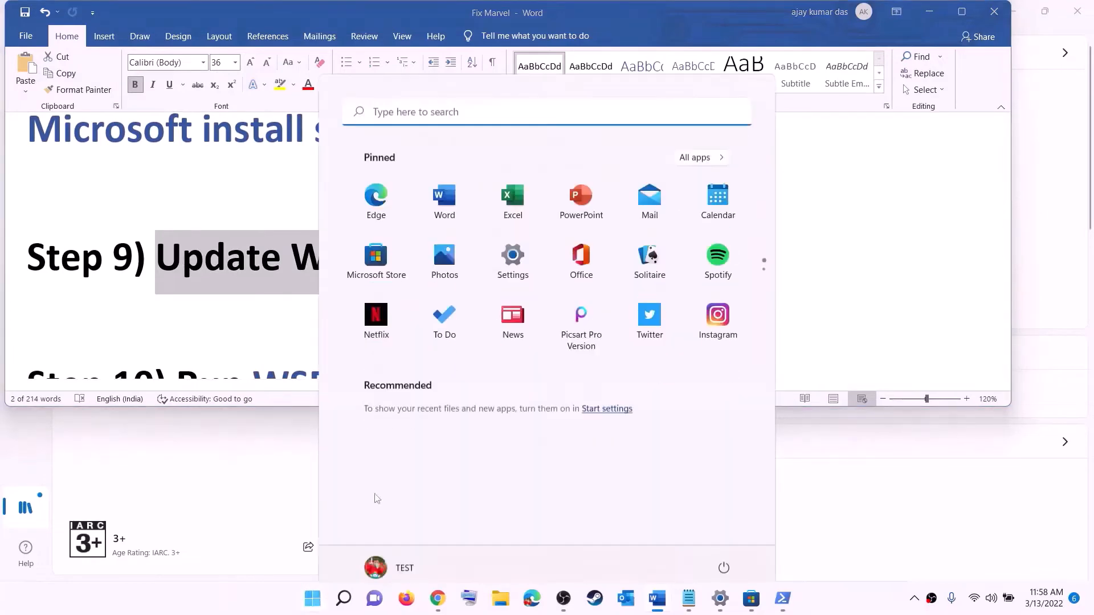
pyautogui.click(513, 254)
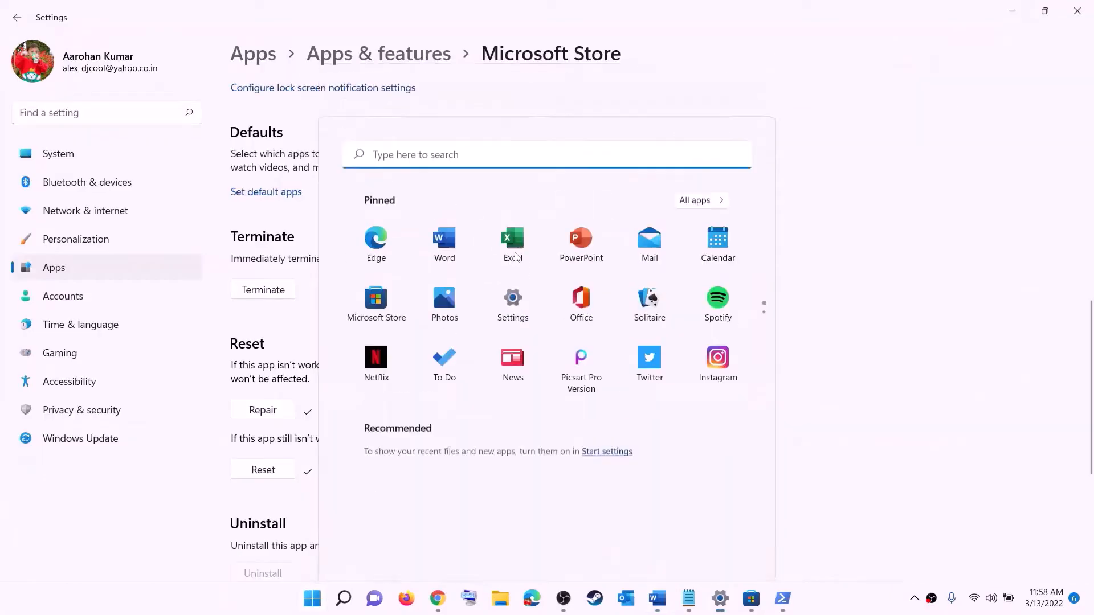
pyautogui.click(83, 437)
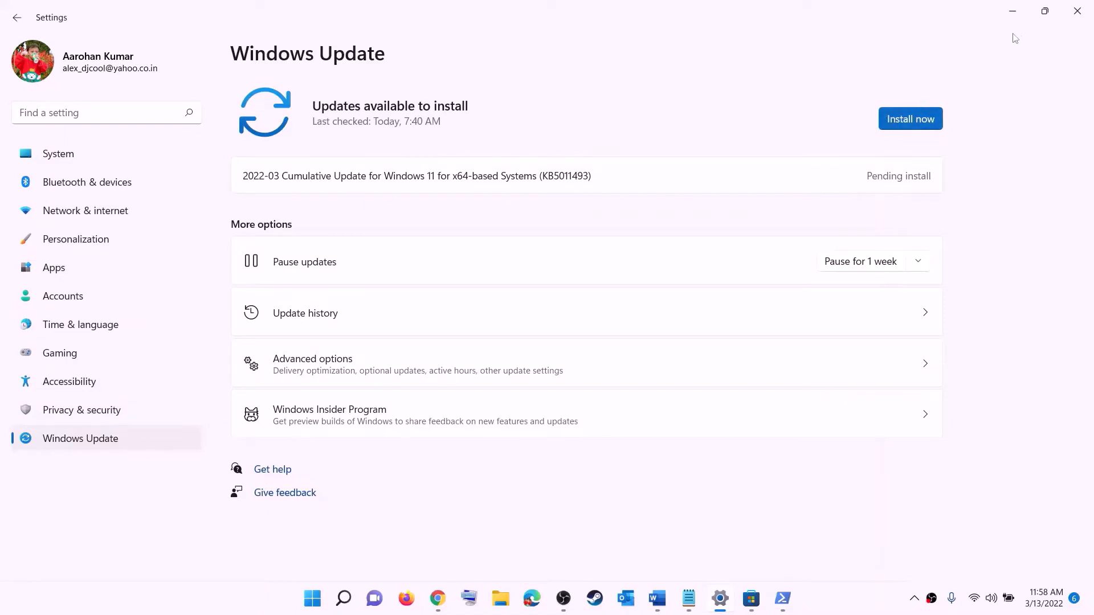
# - Check the Start menu's power options, dismiss them, and return to the Fix Marvel notes
pyautogui.click(312, 598)
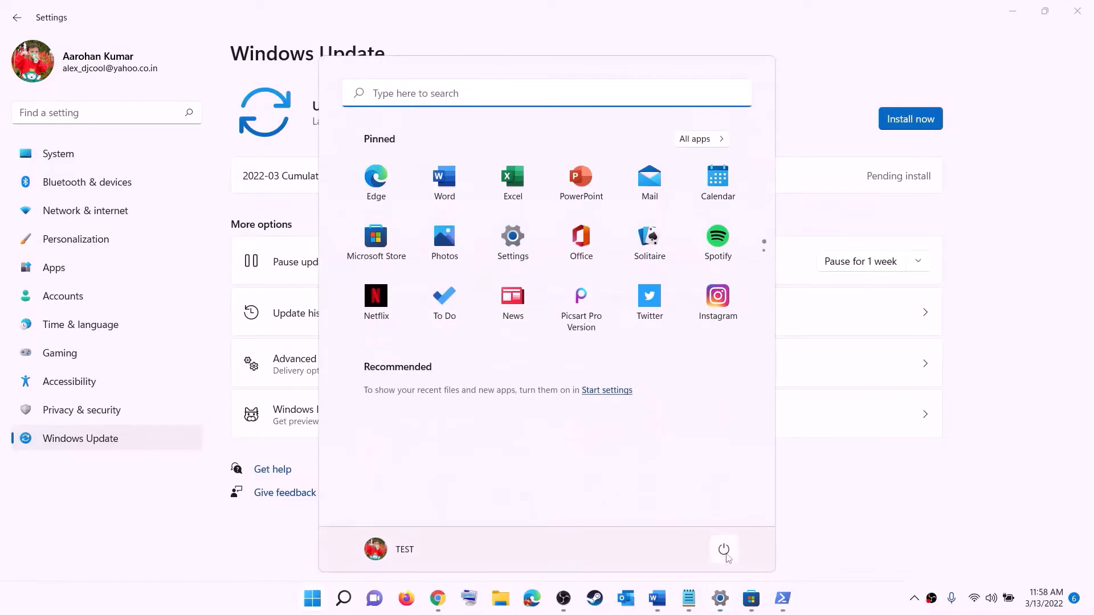
pyautogui.click(723, 550)
pyautogui.press('Escape')
pyautogui.press('Escape')
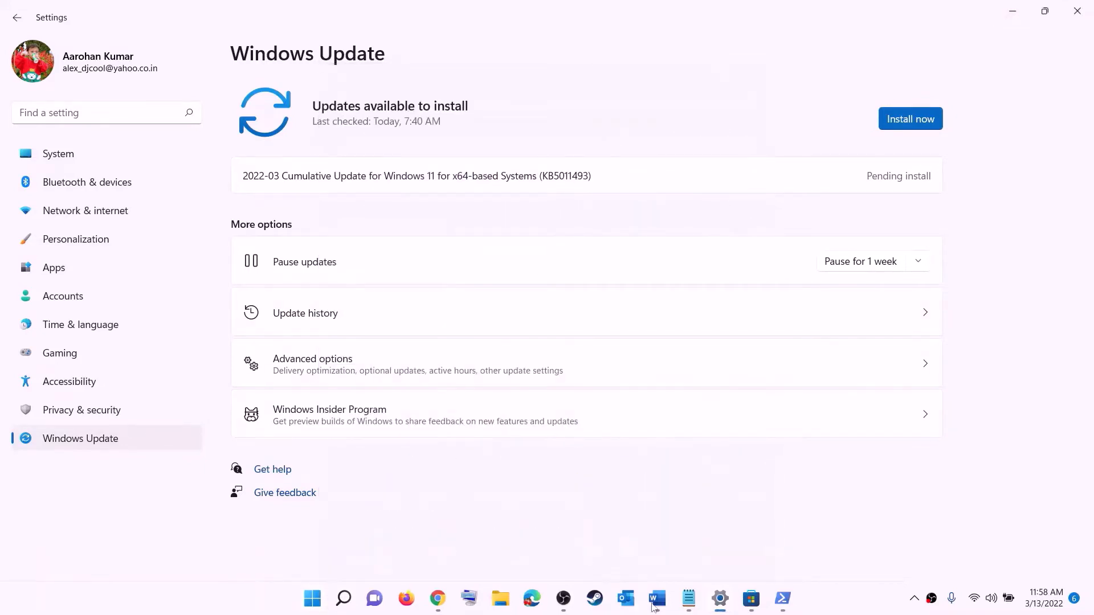
pyautogui.click(656, 598)
pyautogui.scroll(-3, 330, 272)
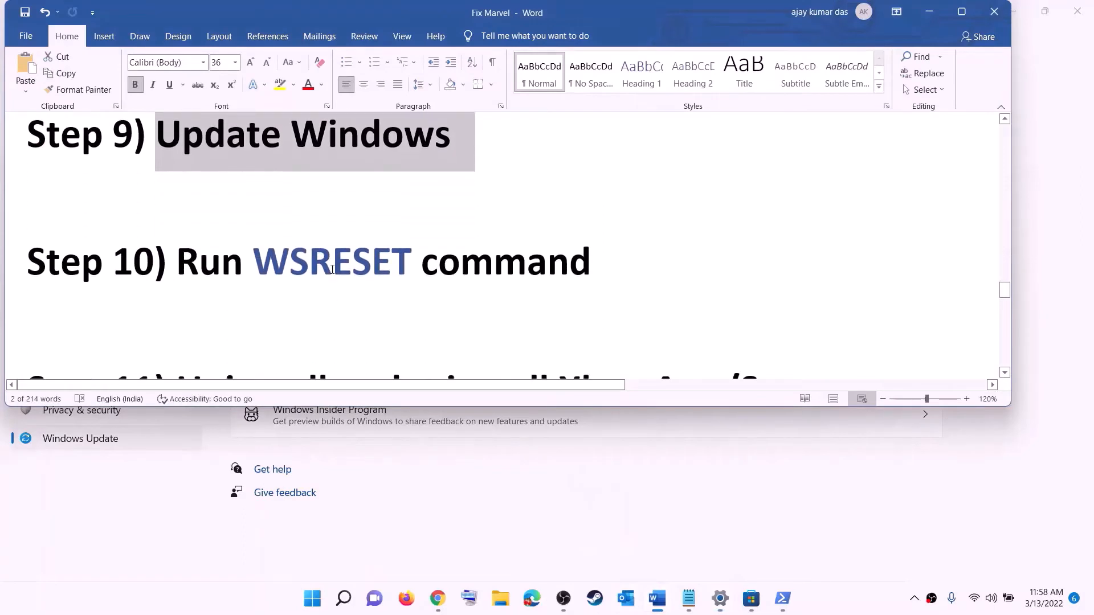
# - Search Start for the WSRESET command from the notes and run it to reset the Store
pyautogui.doubleClick(332, 269)
pyautogui.hotkey('ctrl', 'c')
pyautogui.click(308, 613)
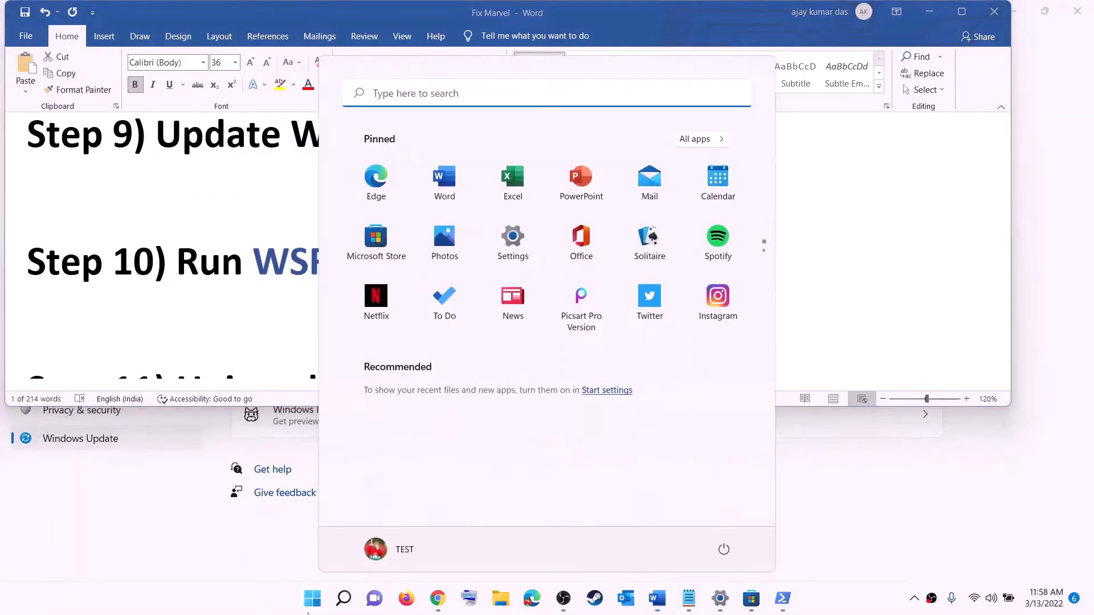
pyautogui.hotkey('ctrl', 'v')
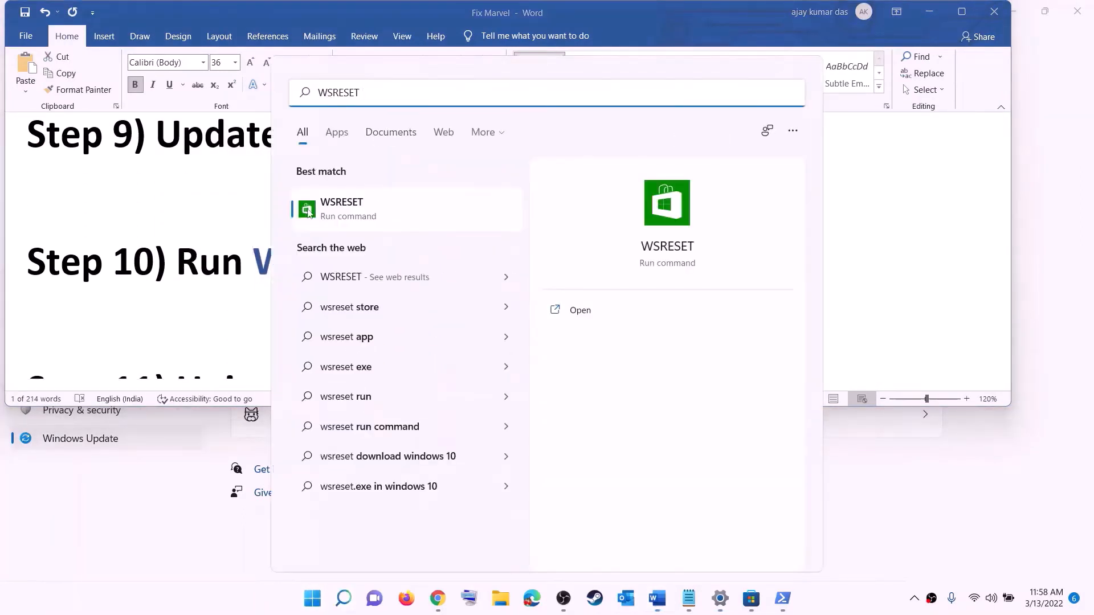
pyautogui.click(361, 217)
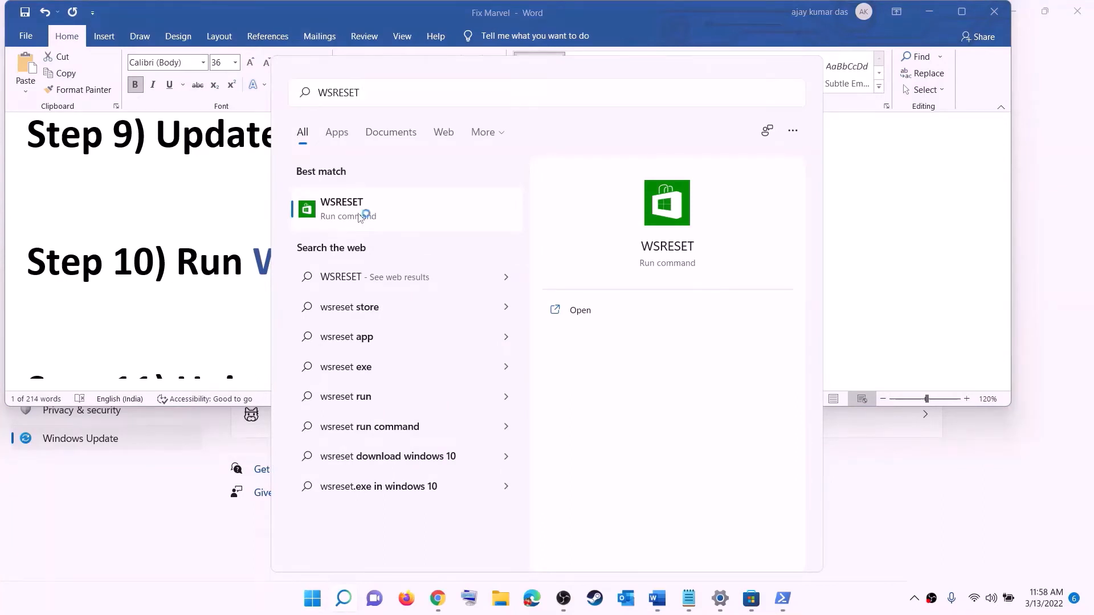
pyautogui.moveTo(476, 135); pyautogui.dragTo(634, 195)
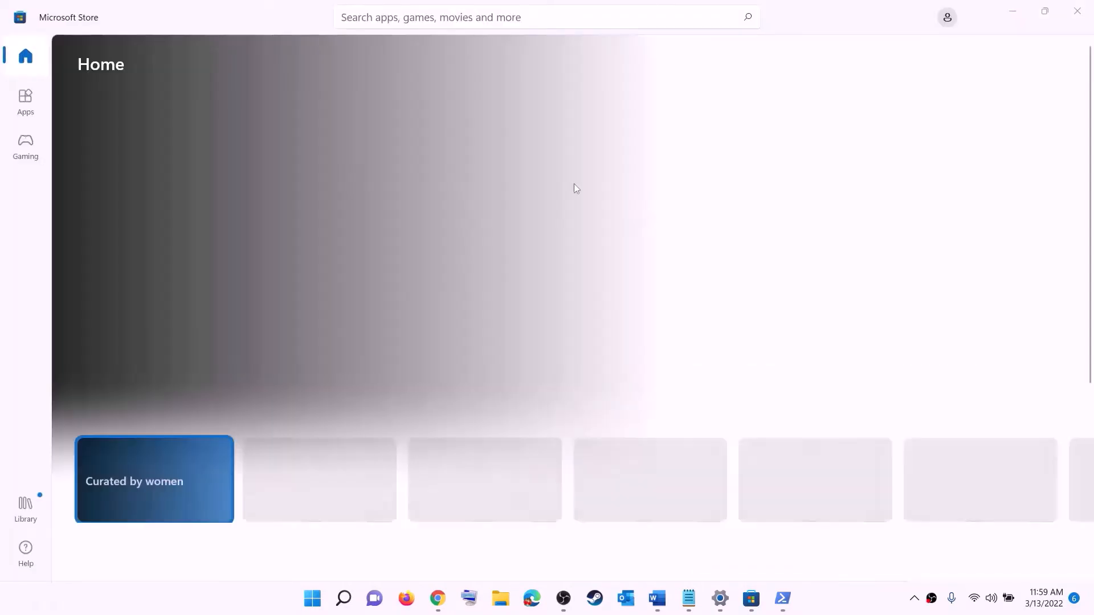
# - Scroll further through the notes and search Start for 'xbox'
pyautogui.click(657, 598)
pyautogui.doubleClick(377, 288)
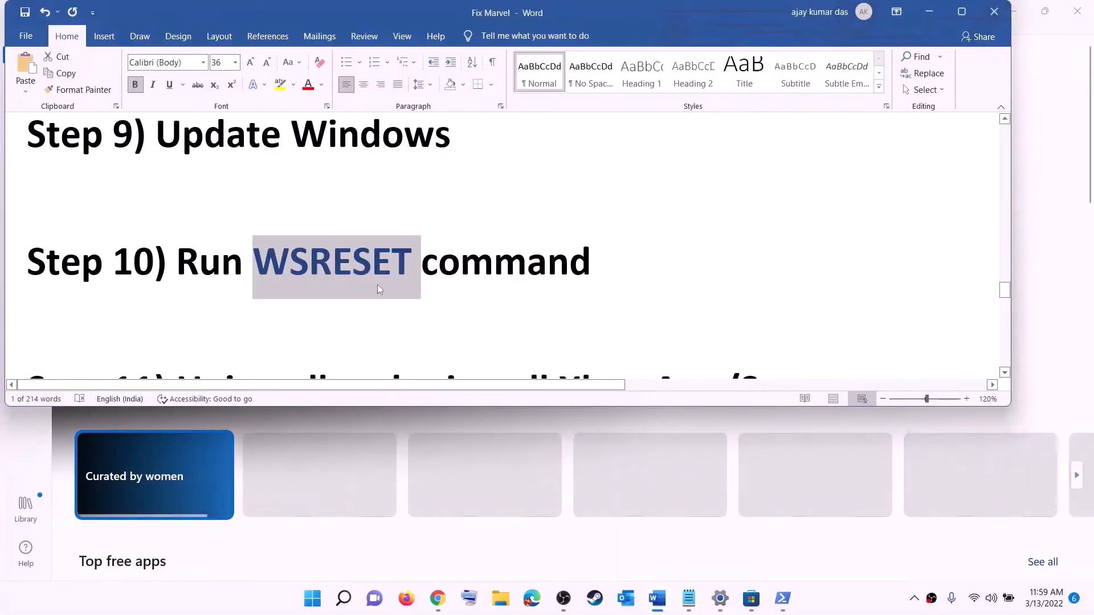
pyautogui.scroll(-3, 377, 288)
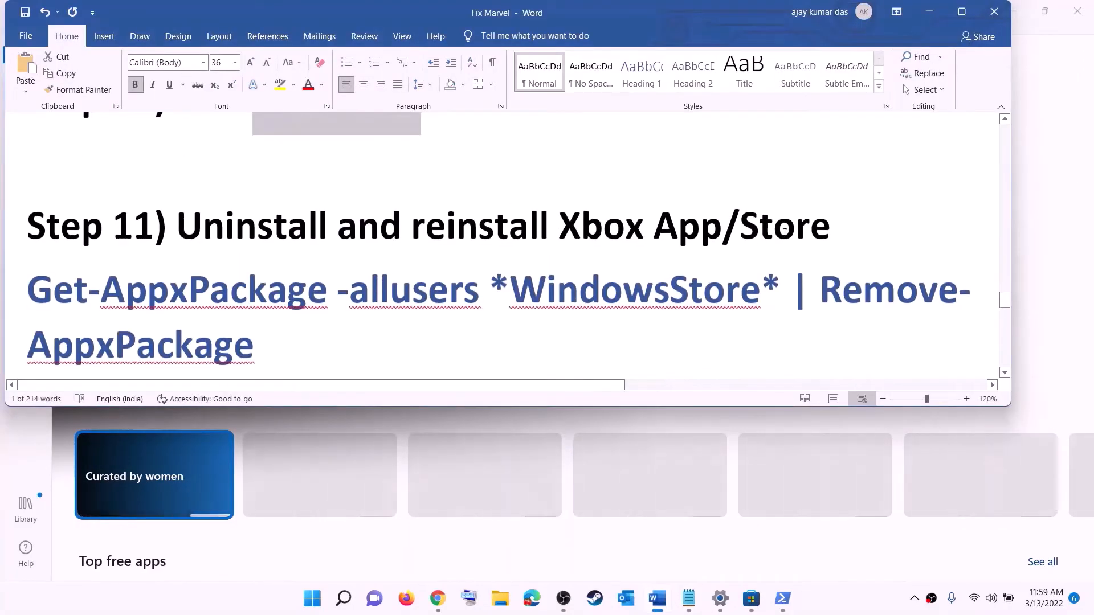
pyautogui.scroll(-1, 390, 285)
pyautogui.click(313, 599)
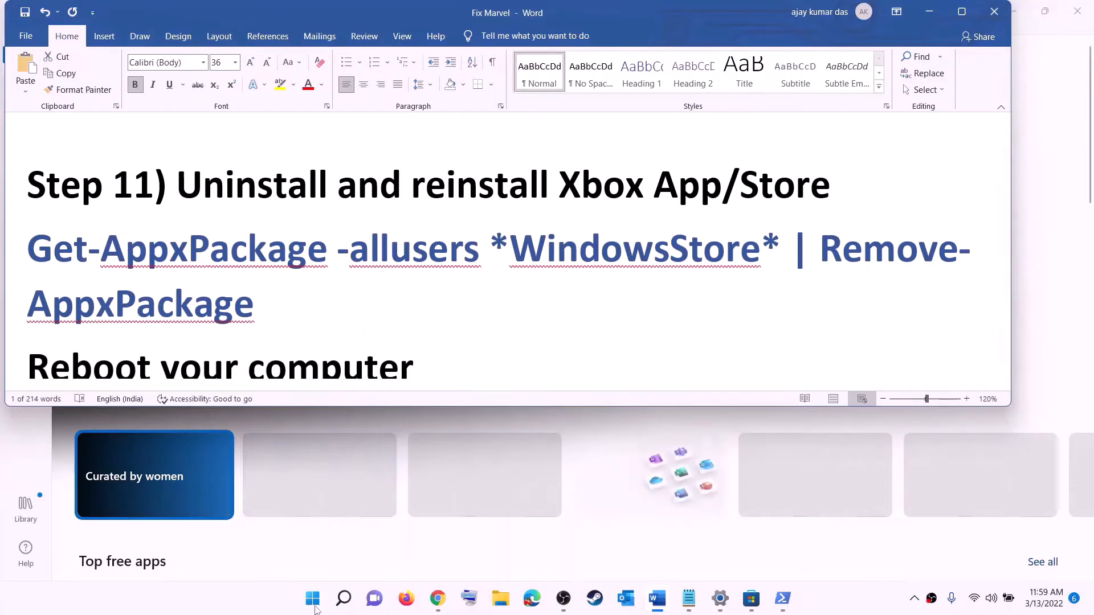
pyautogui.write('xbo')
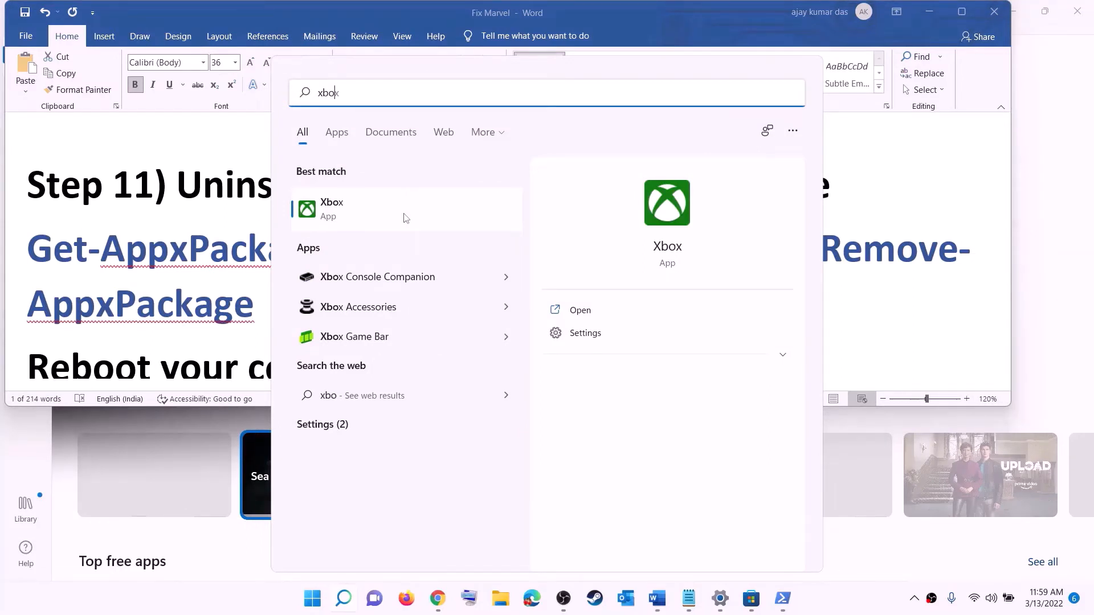
pyautogui.write('x')
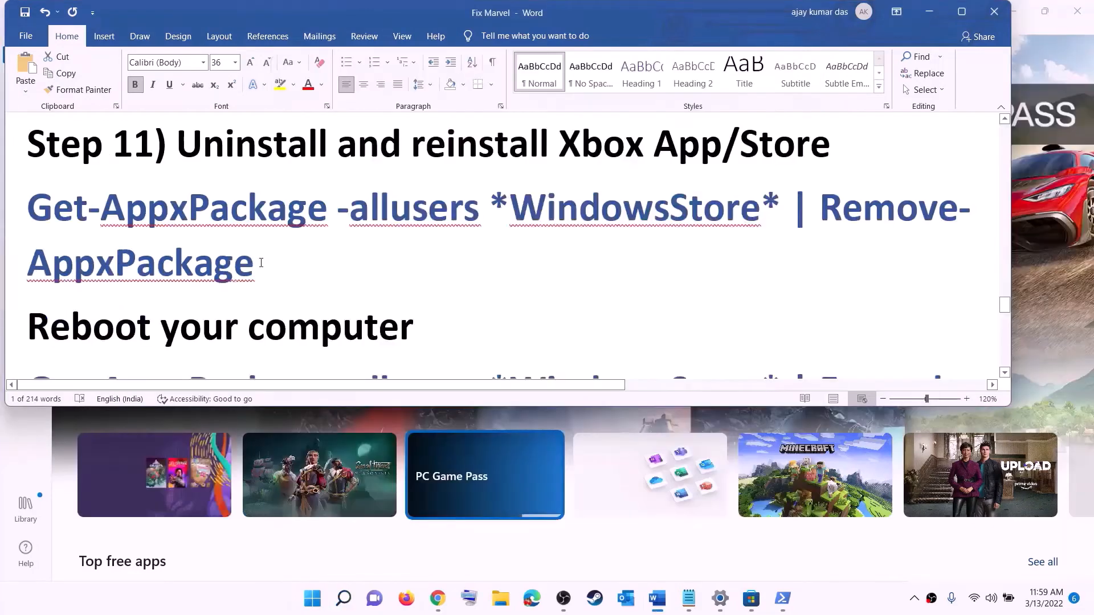
# - Copy the Get-AppxPackage Store removal command from the notes and search for PowerShell
pyautogui.tripleClick(261, 262)
pyautogui.rightClick(104, 238)
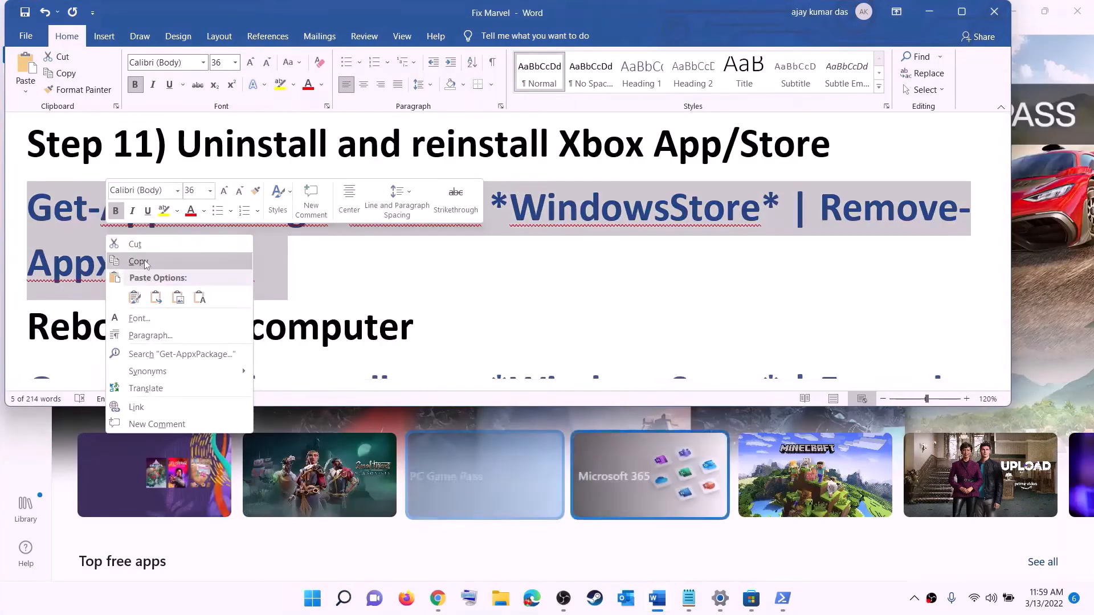
pyautogui.click(147, 259)
pyautogui.click(319, 607)
pyautogui.write('p')
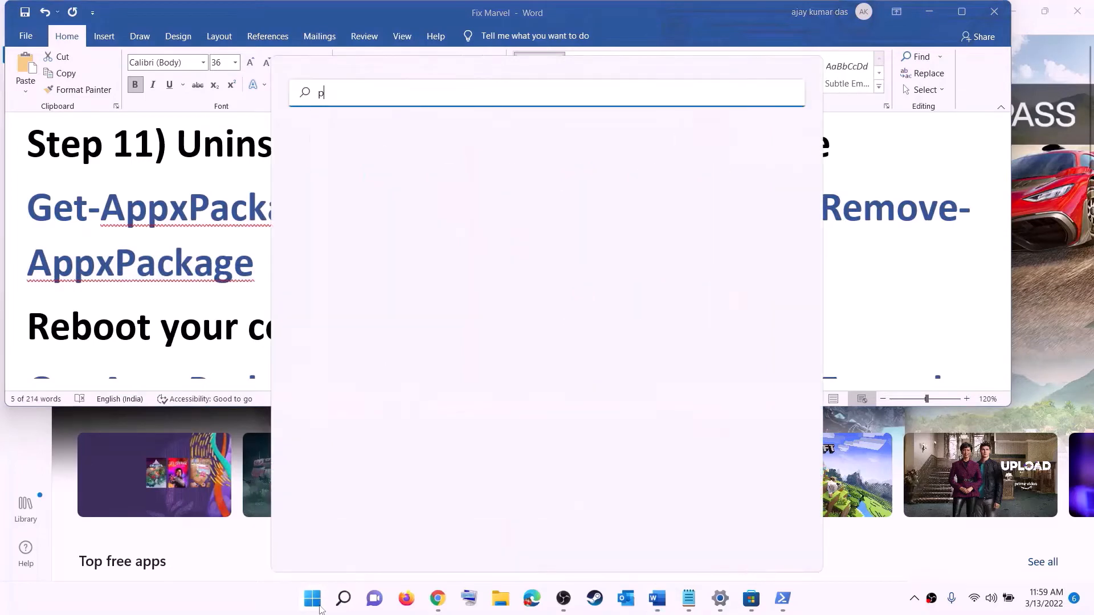
pyautogui.write('owe')
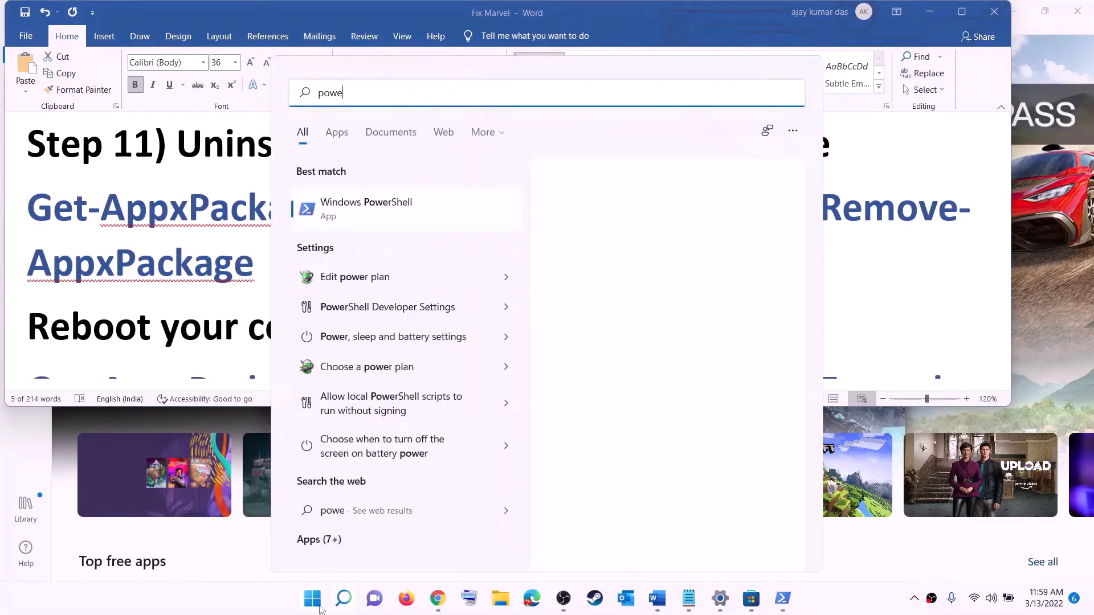
pyautogui.write('rshel')
# - Run Get-AppxPackage -allusers *WindowsStore* | Remove-AppxPackage in an administrator PowerShell
pyautogui.rightClick(370, 211)
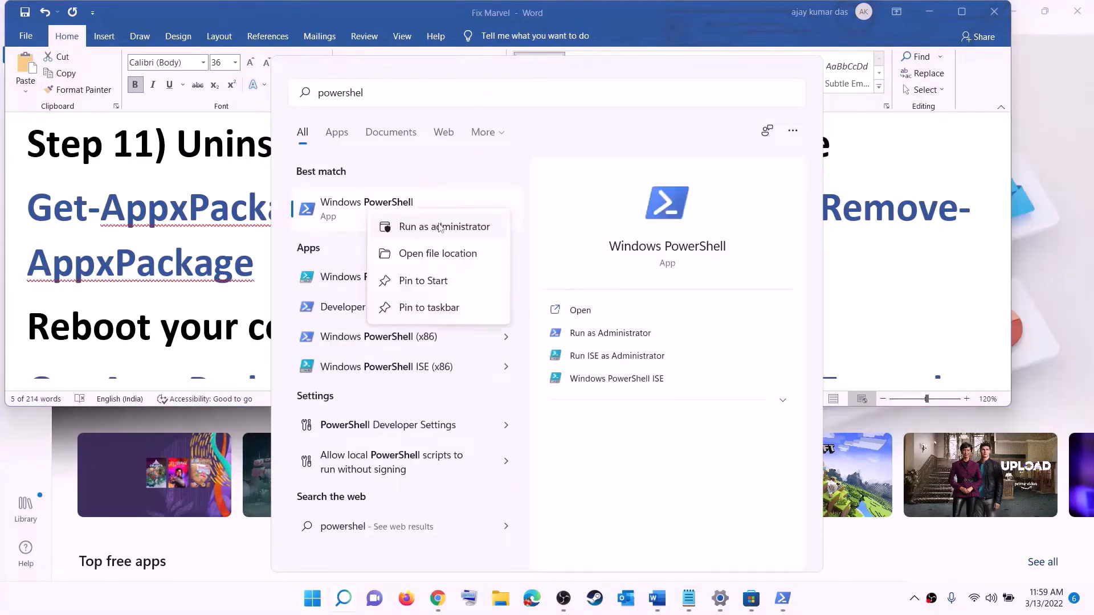
pyautogui.click(467, 227)
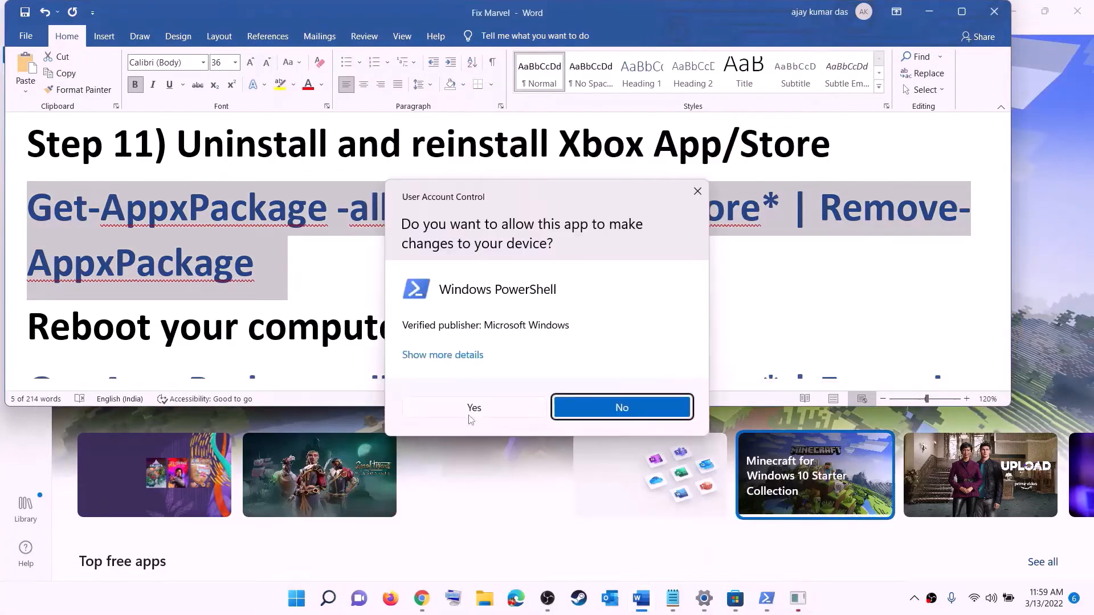
pyautogui.click(467, 416)
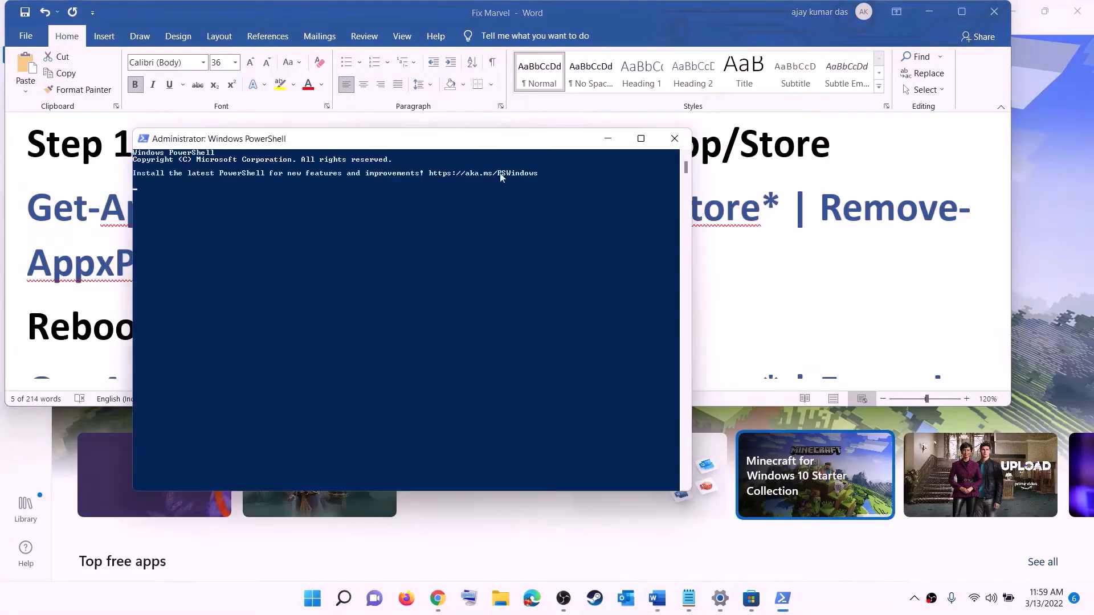
pyautogui.rightClick(340, 209)
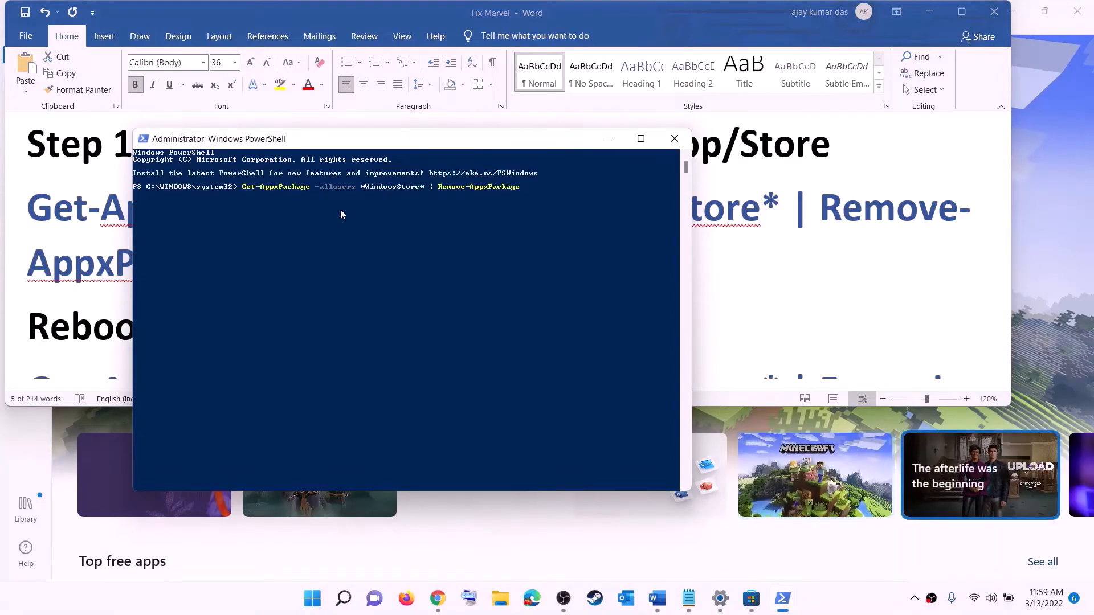
pyautogui.press('Return')
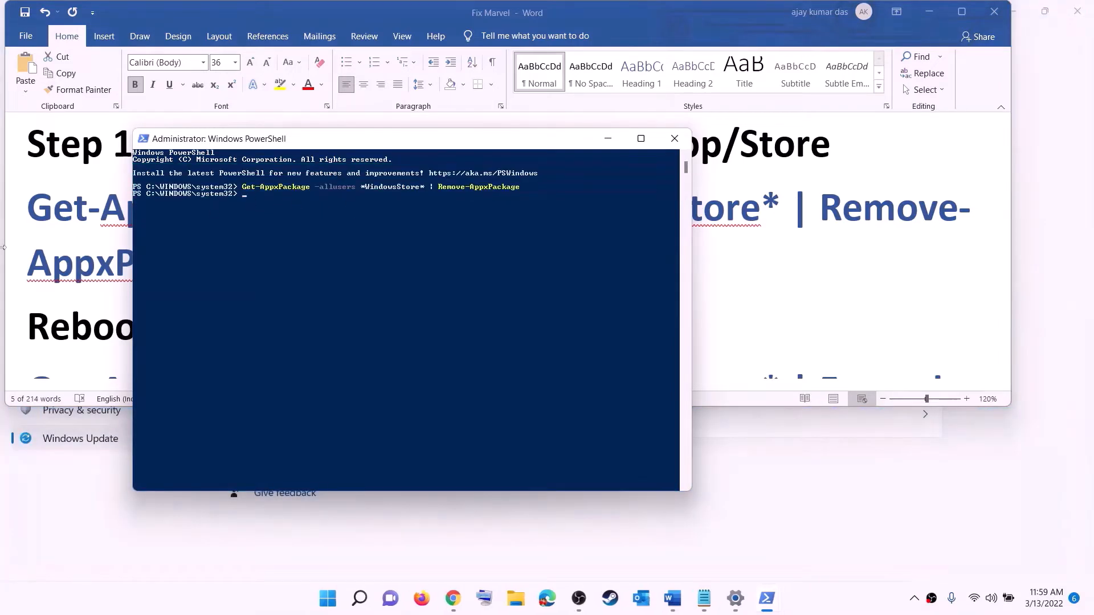
pyautogui.click(64, 286)
# - Highlight 'Reboot' in the notes, check the power options, then dismiss them
pyautogui.moveTo(78, 286); pyautogui.dragTo(104, 330)
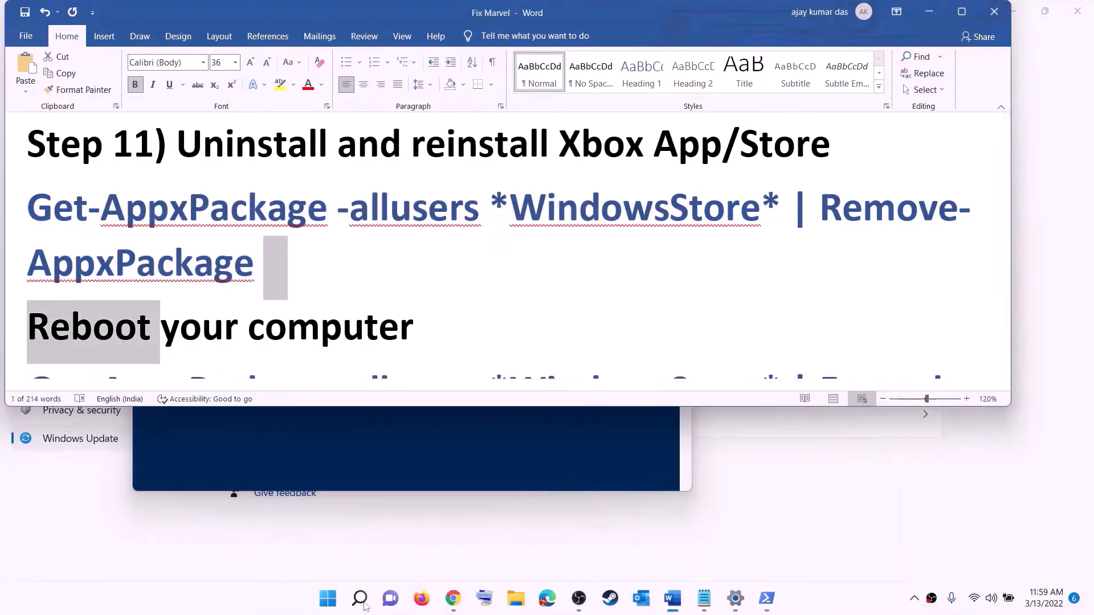
pyautogui.click(329, 605)
pyautogui.click(723, 548)
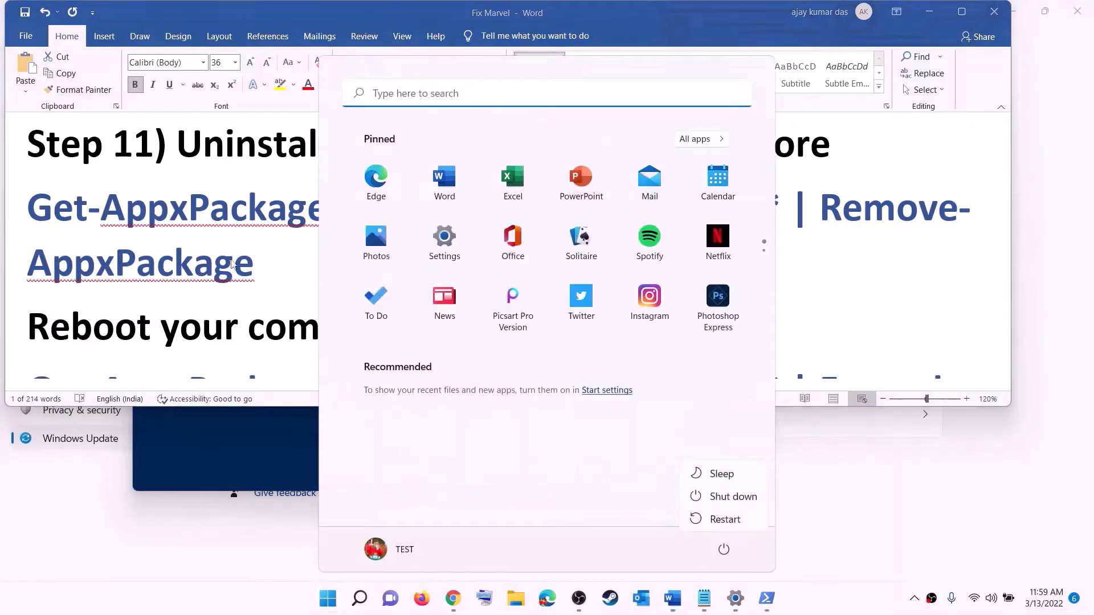
pyautogui.press('Escape')
pyautogui.press('Escape')
pyautogui.scroll(-5, 890, 267)
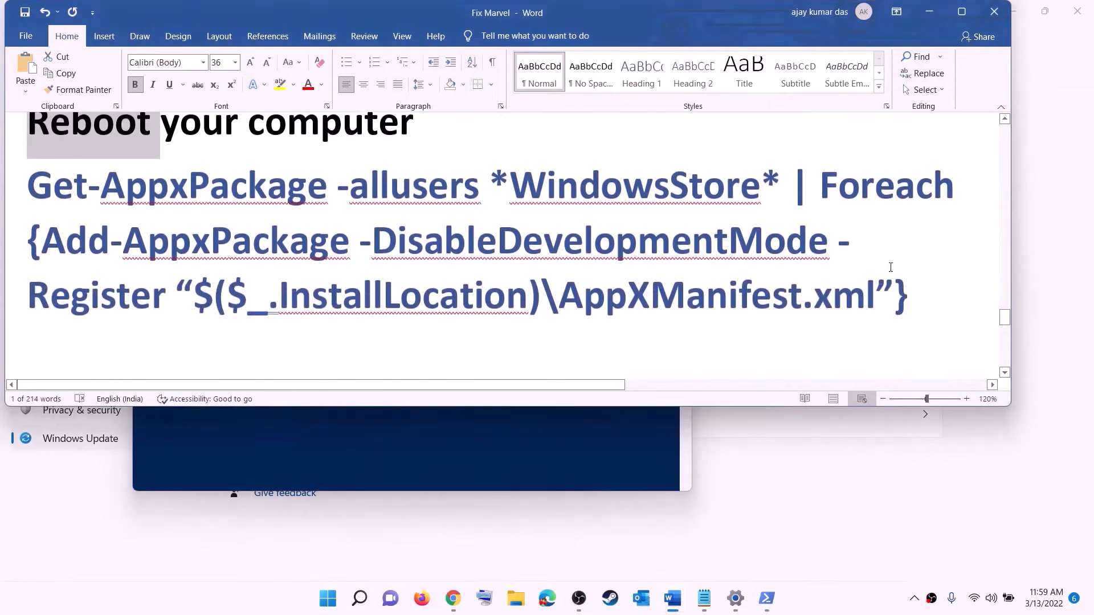
# - Copy the Get-AppxPackage re-registration command from the notes and search for PowerShell
pyautogui.moveTo(907, 296); pyautogui.dragTo(27, 188)
pyautogui.rightClick(183, 219)
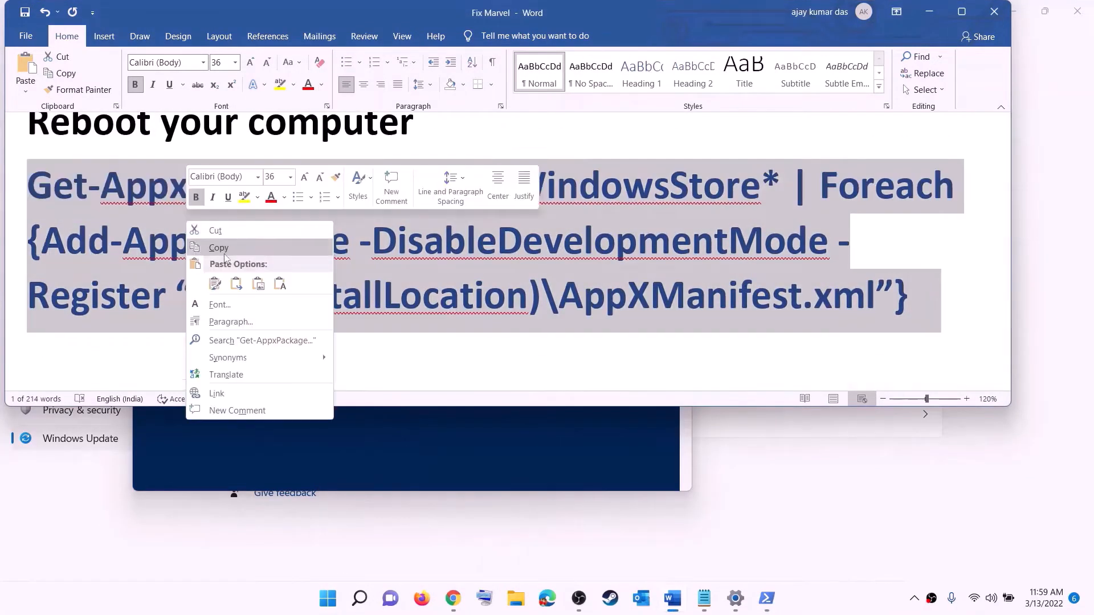
pyautogui.click(231, 246)
pyautogui.click(328, 598)
pyautogui.write('p')
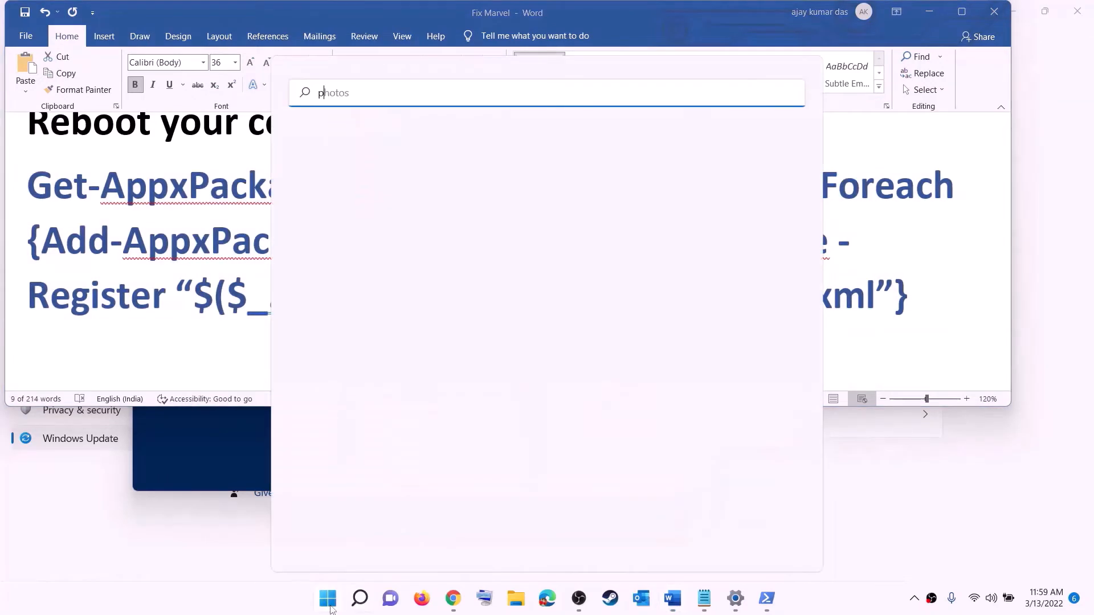
pyautogui.write('owershell')
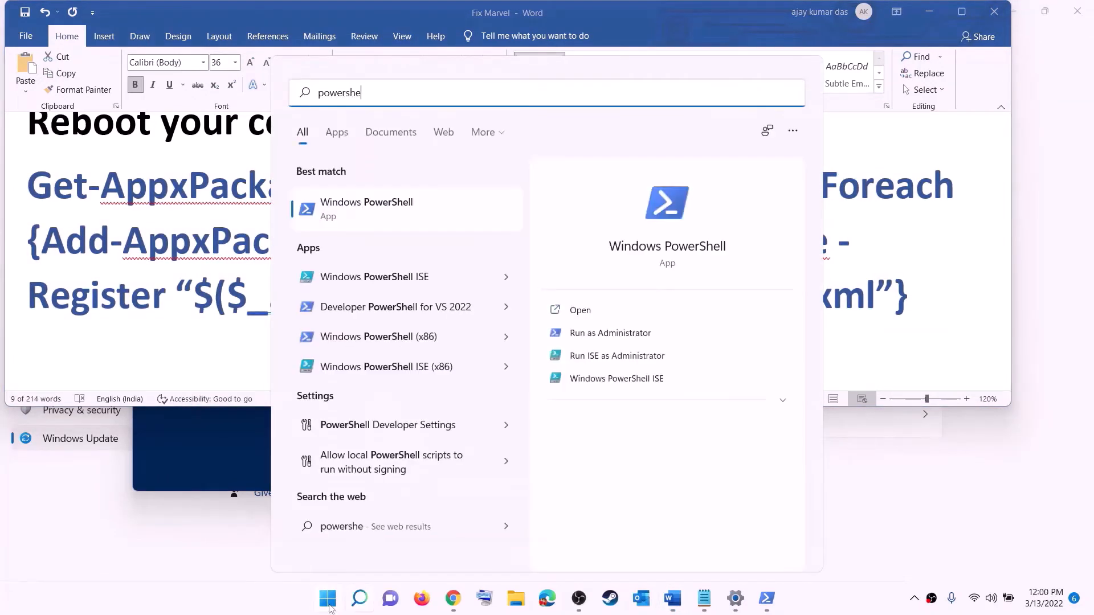
# - Run the Store re-registration command in a new administrator PowerShell
pyautogui.rightClick(345, 212)
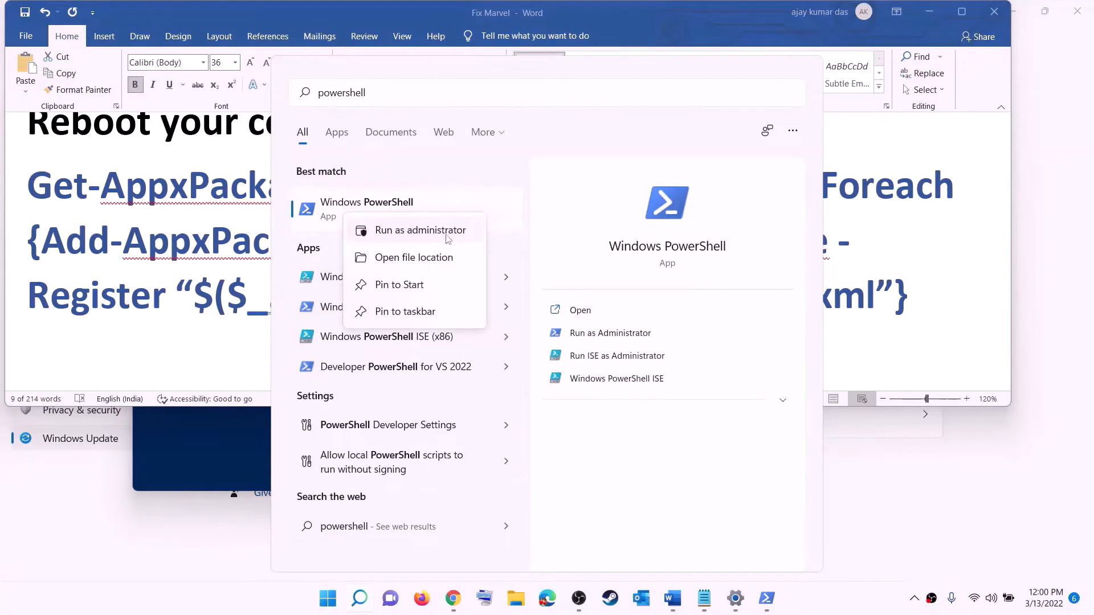
pyautogui.click(383, 238)
pyautogui.click(474, 407)
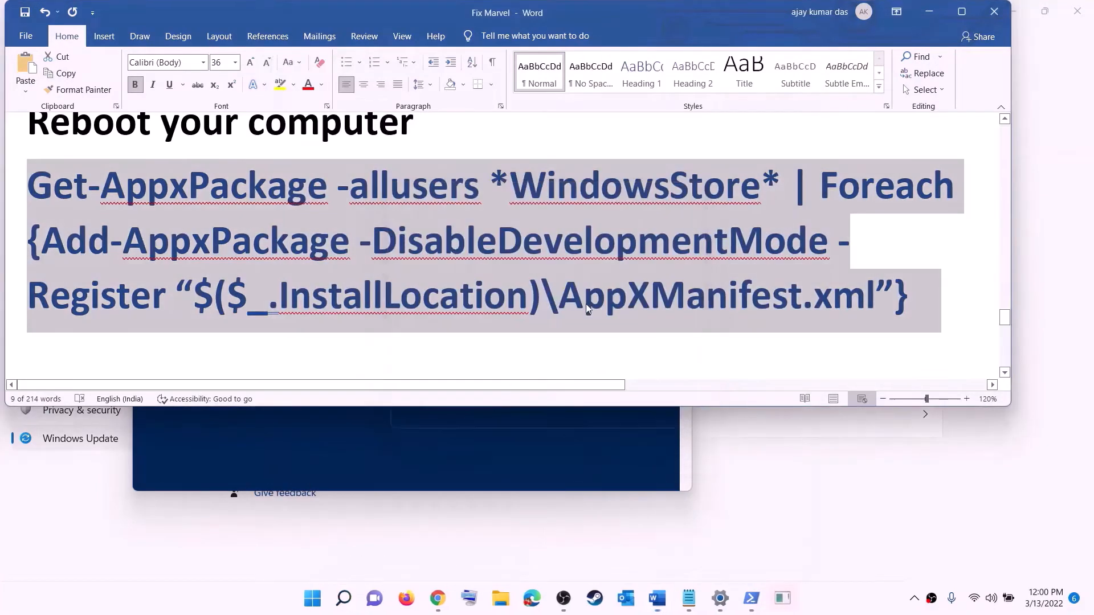
pyautogui.moveTo(423, 86); pyautogui.dragTo(519, 122)
pyautogui.hotkey('ctrl', 'v')
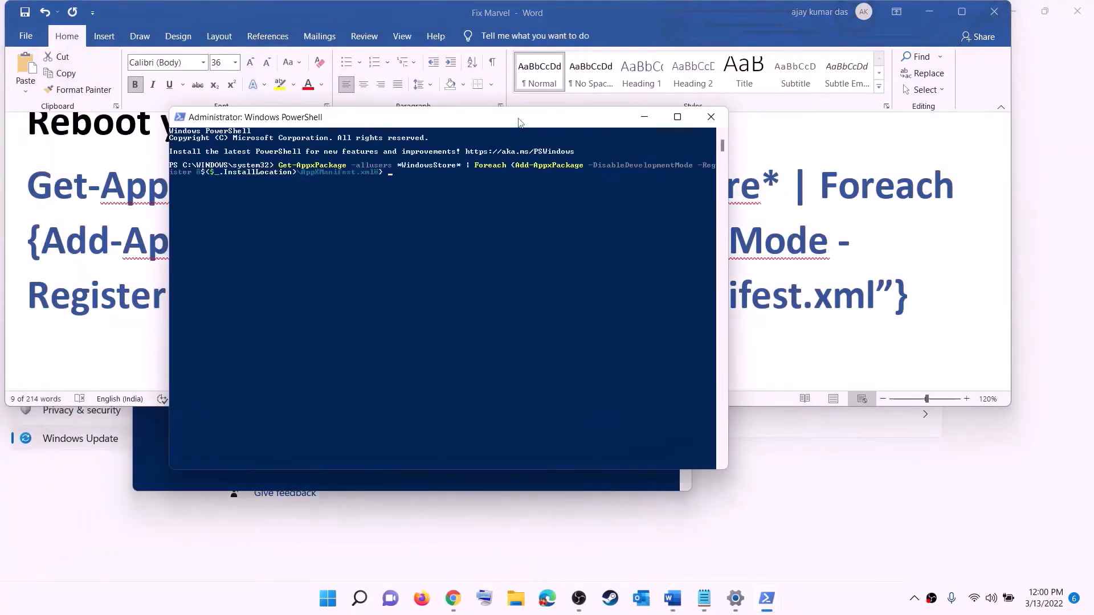
pyautogui.press('Return')
# - Find Microsoft Store via Start search for 'store' and launch it
pyautogui.click(340, 603)
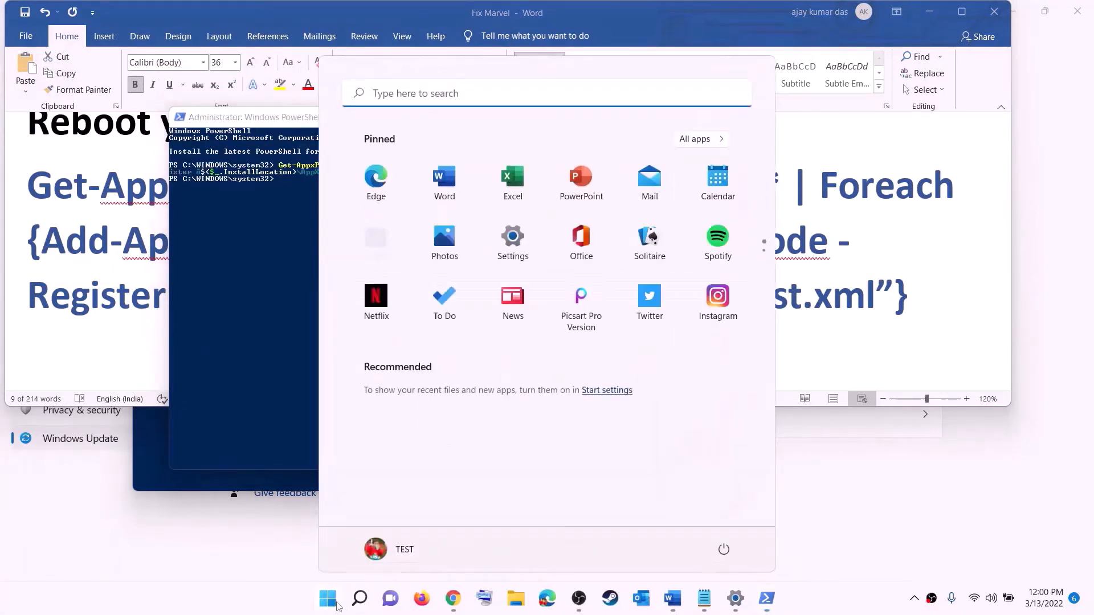
pyautogui.write('store')
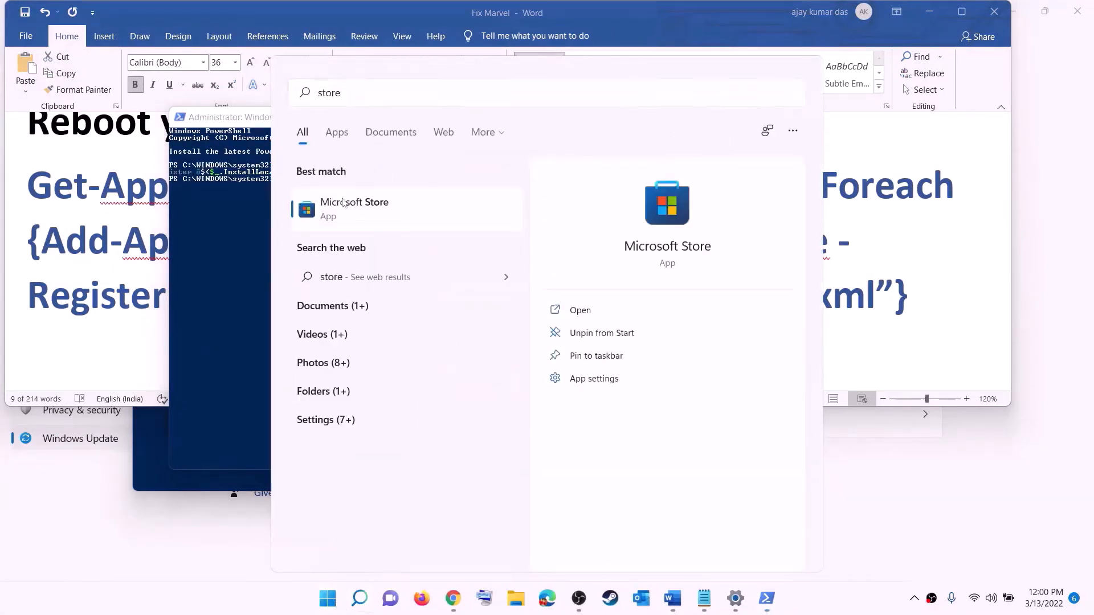
pyautogui.click(342, 200)
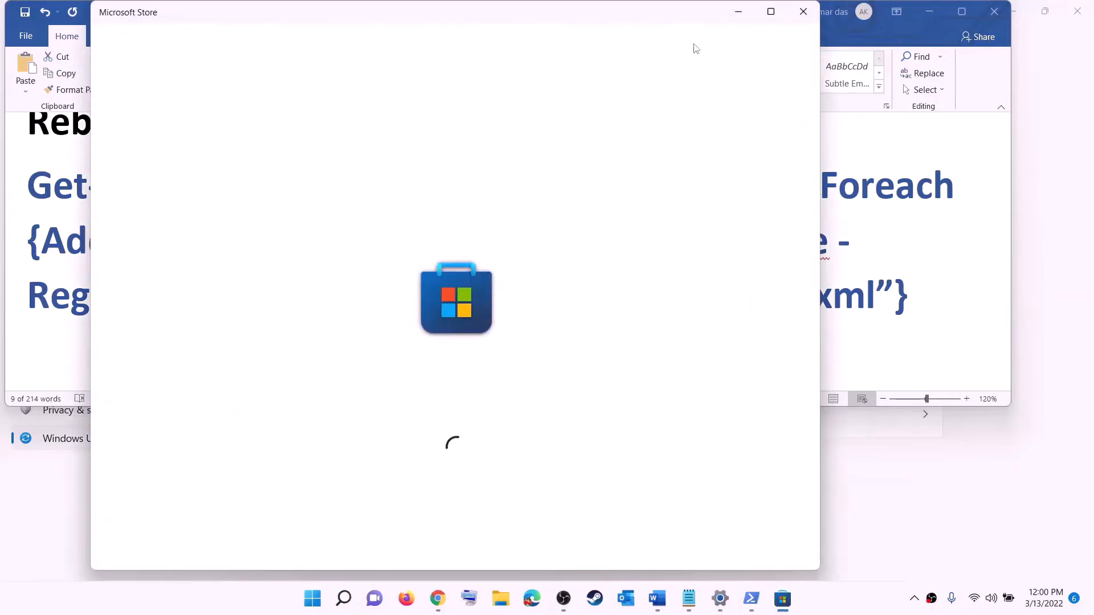
# - Maximize the Store, search 'xbox', and open the Xbox app's page
pyautogui.click(770, 12)
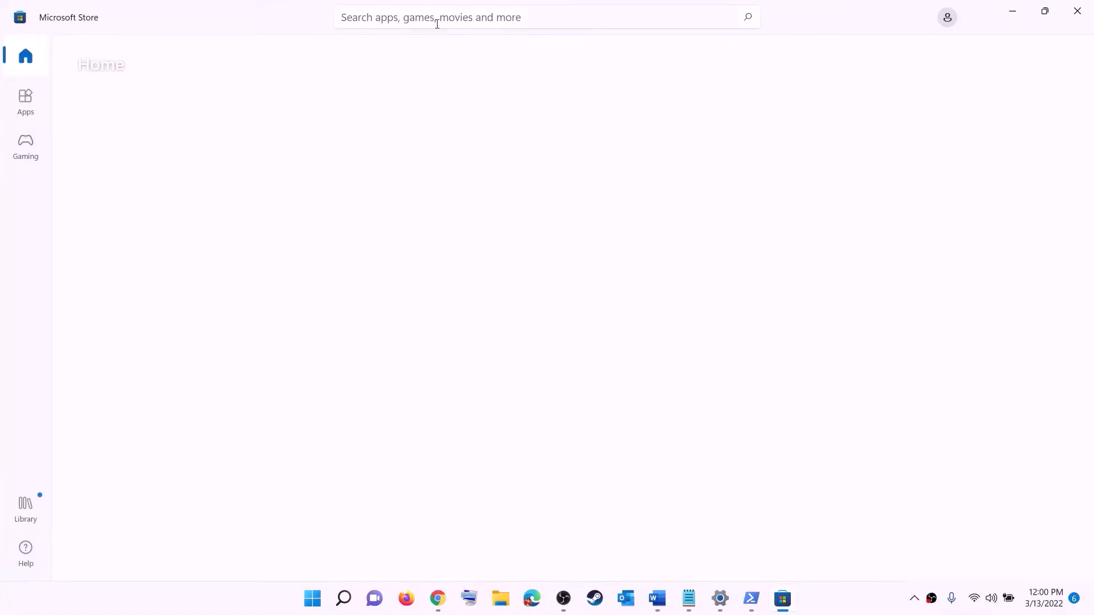
pyautogui.click(411, 17)
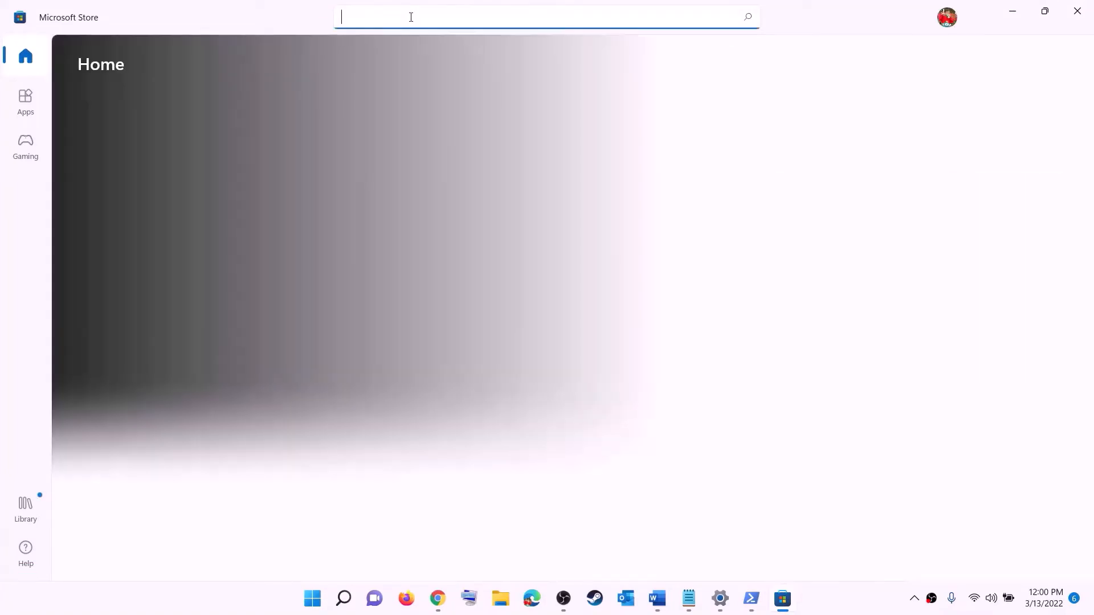
pyautogui.write('xbo')
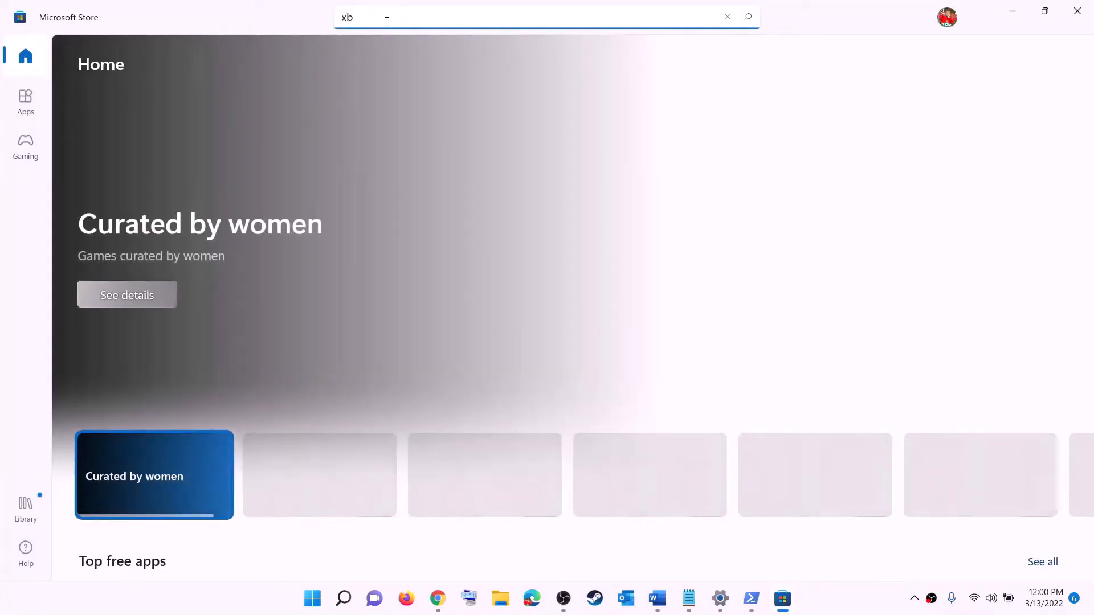
pyautogui.write('x')
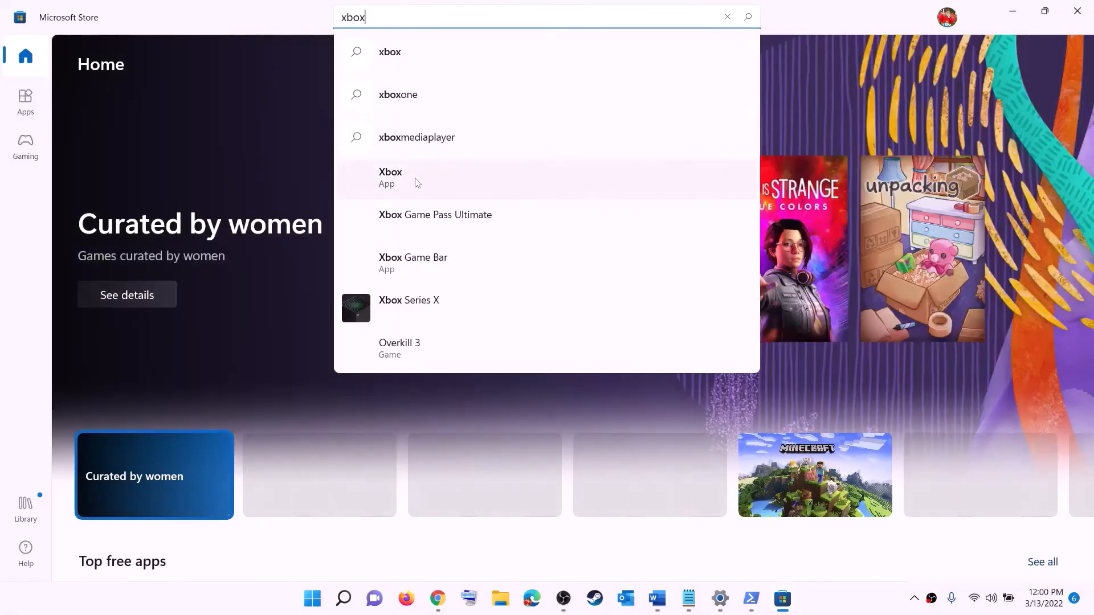
pyautogui.click(430, 177)
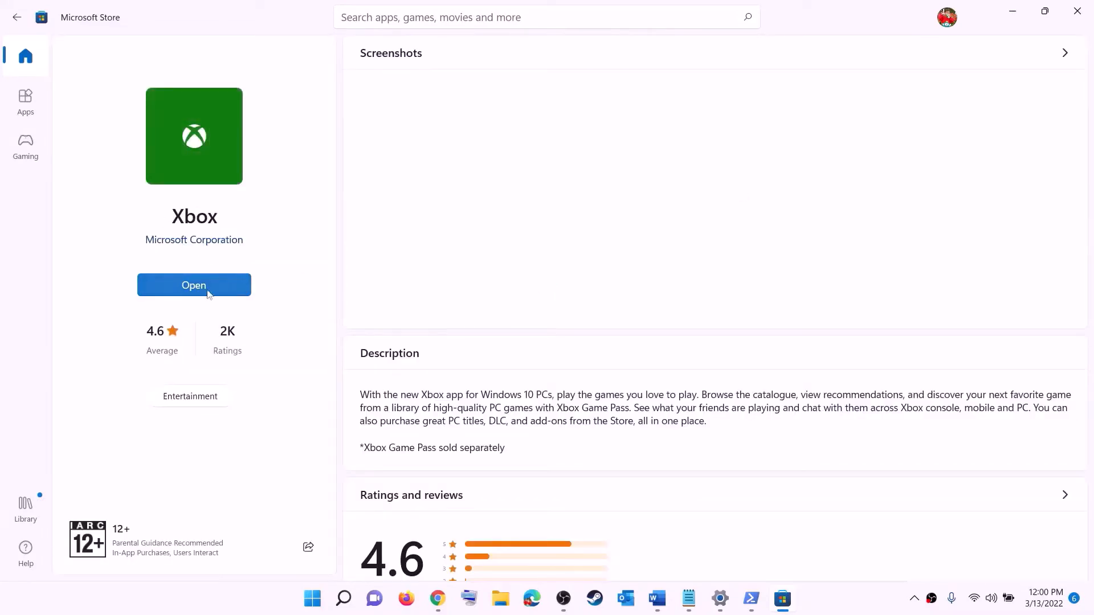
# - Scroll the notes to Step 12, highlight 'Different Drive', and launch Windows Settings
pyautogui.click(656, 599)
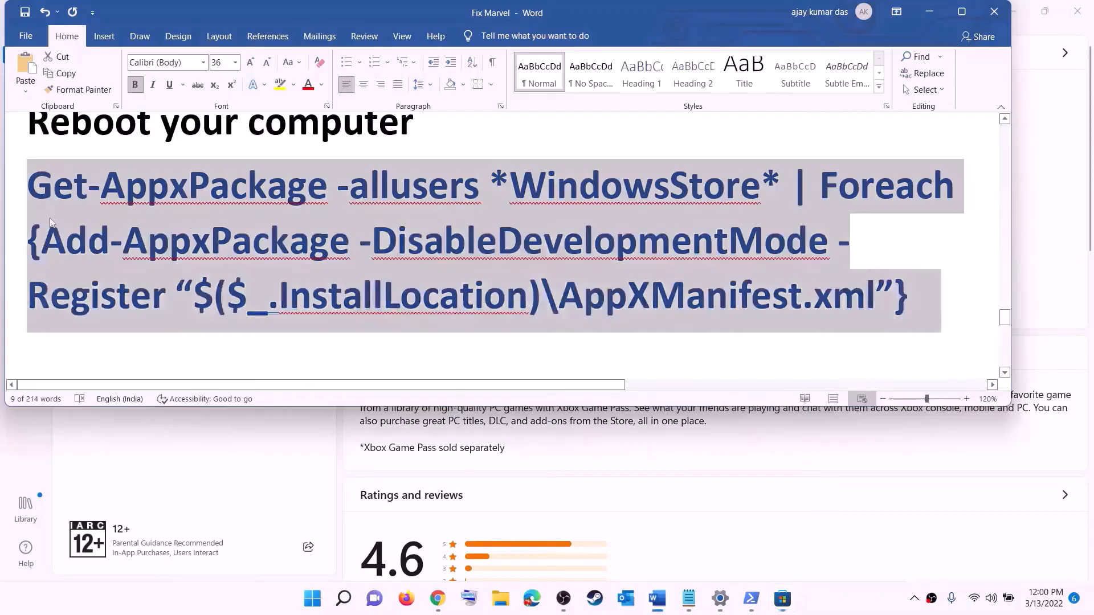
pyautogui.scroll(-6, 309, 280)
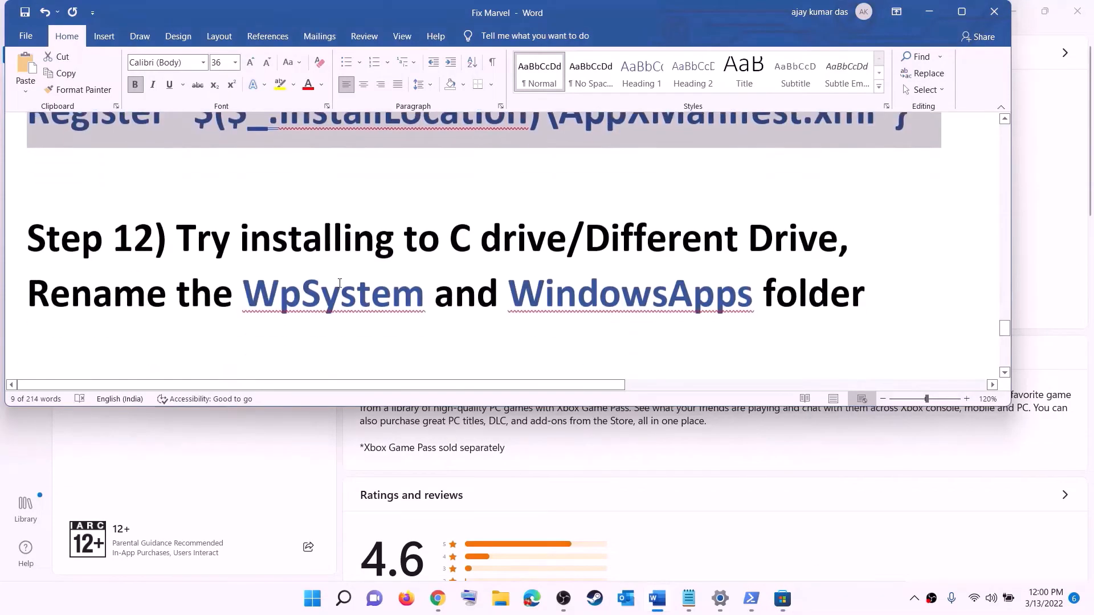
pyautogui.moveTo(160, 222); pyautogui.dragTo(662, 210)
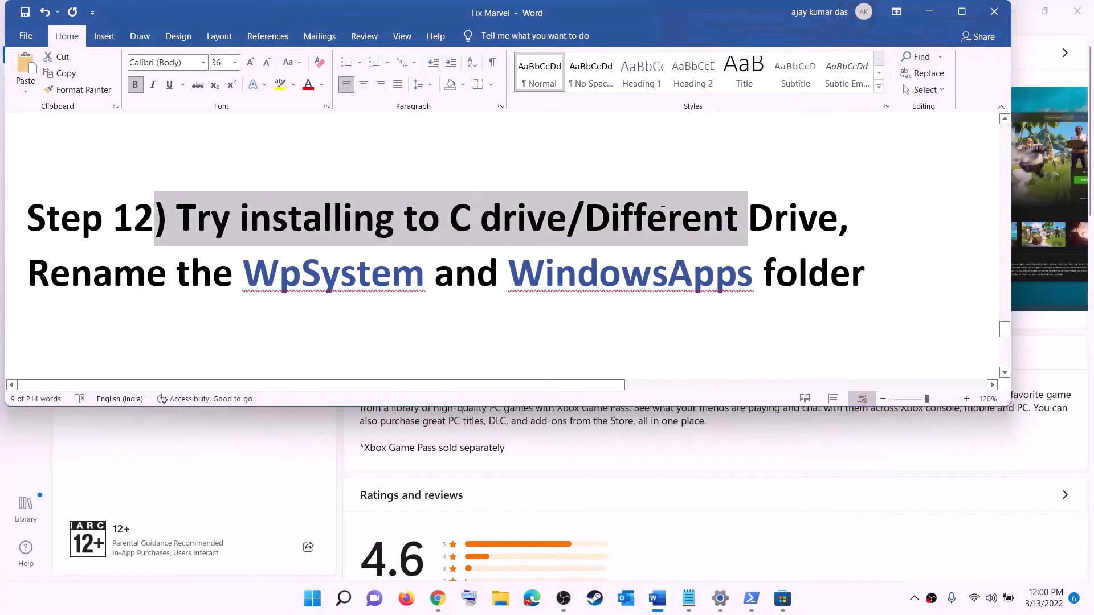
pyautogui.click(480, 237)
pyautogui.moveTo(450, 227); pyautogui.dragTo(817, 222)
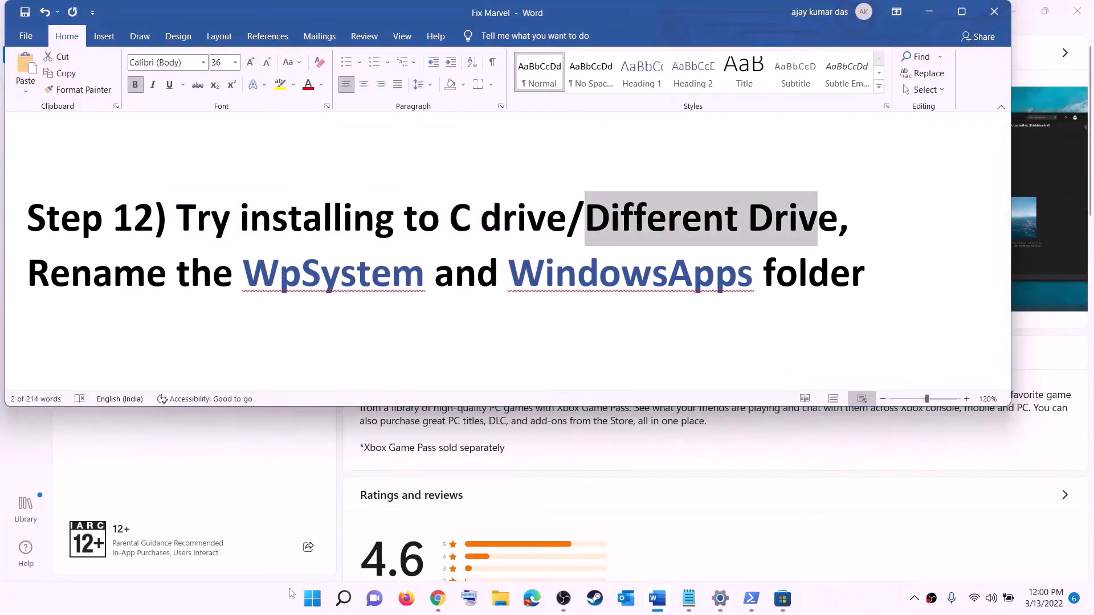
pyautogui.click(312, 598)
pyautogui.click(520, 246)
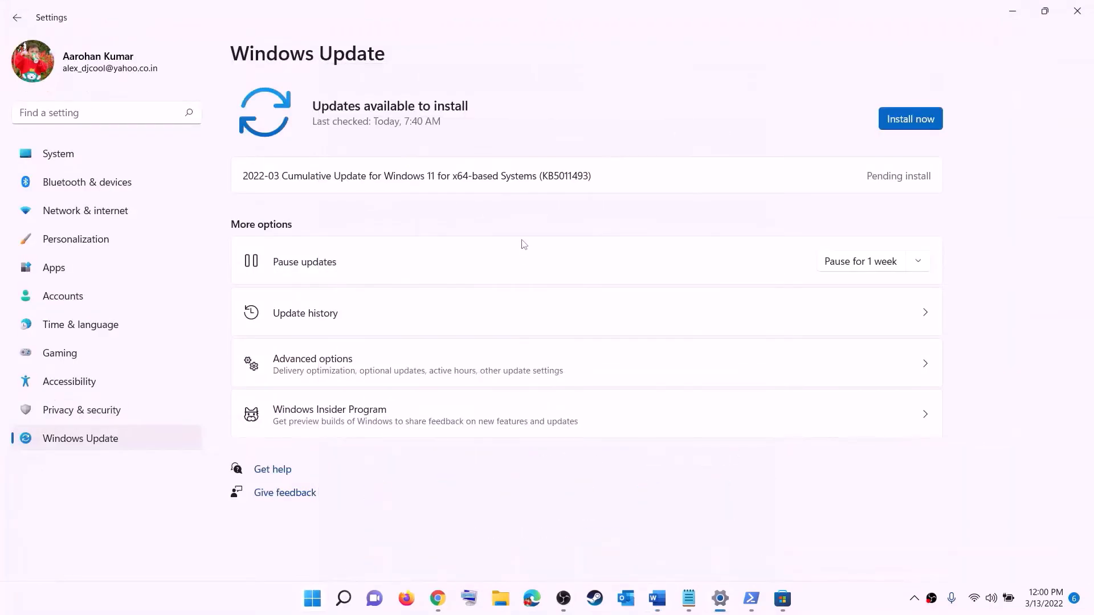
# - Go to System > Storage > Advanced storage settings > Where new content is saved
pyautogui.click(60, 155)
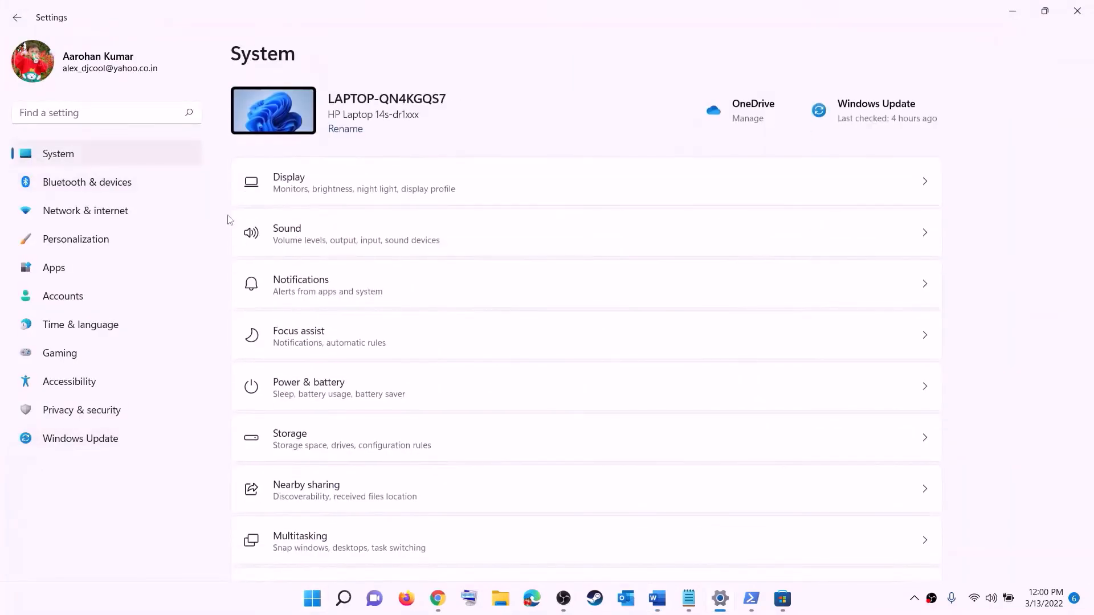
pyautogui.scroll(-3, 344, 361)
pyautogui.click(292, 303)
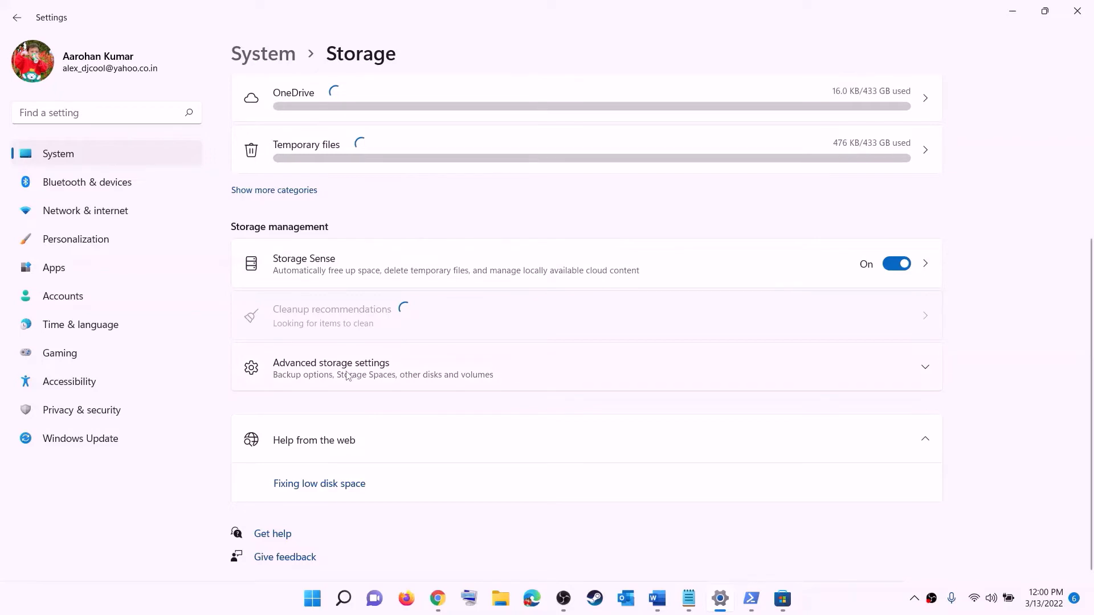
pyautogui.click(347, 376)
pyautogui.scroll(-3, 318, 308)
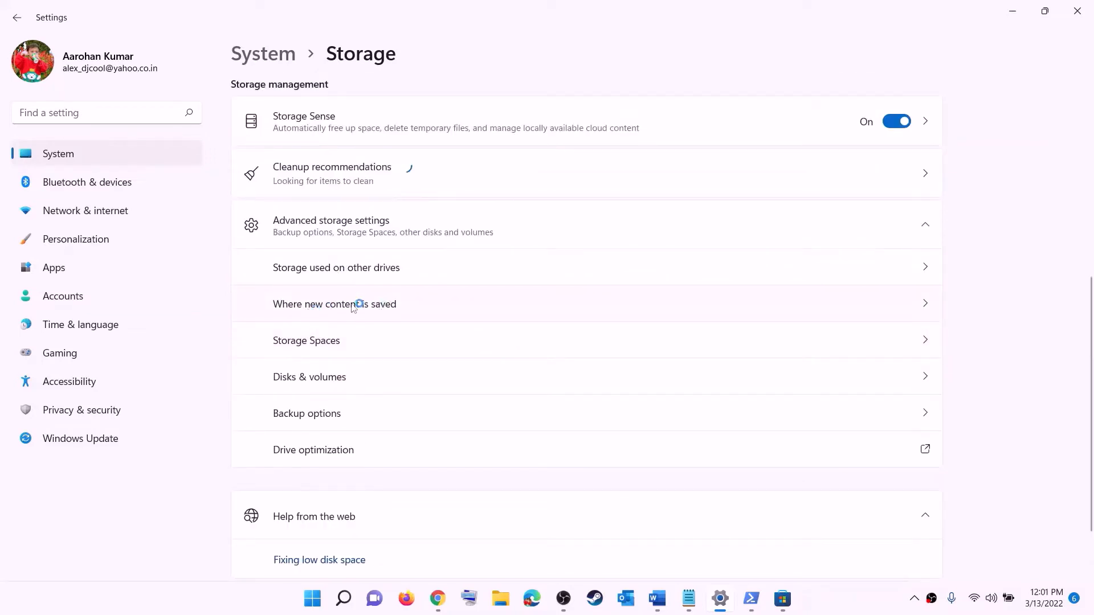
pyautogui.click(354, 307)
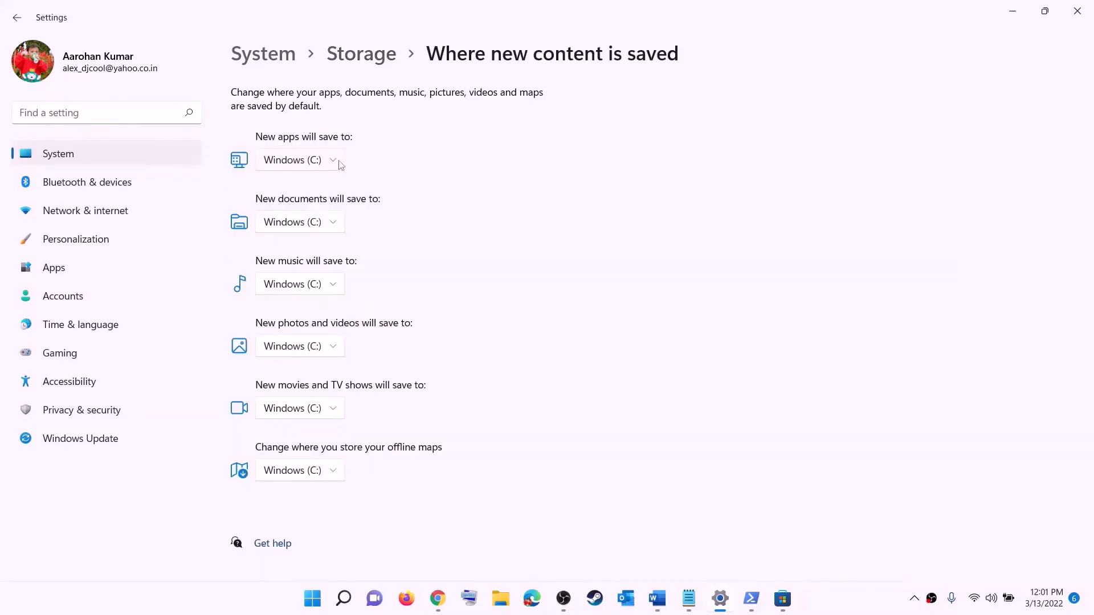
# - Confirm new apps save to Windows (C:), then close Settings
pyautogui.click(334, 164)
pyautogui.click(334, 164)
pyautogui.click(334, 163)
pyautogui.click(360, 175)
pyautogui.click(334, 163)
pyautogui.click(376, 168)
pyautogui.click(1073, 14)
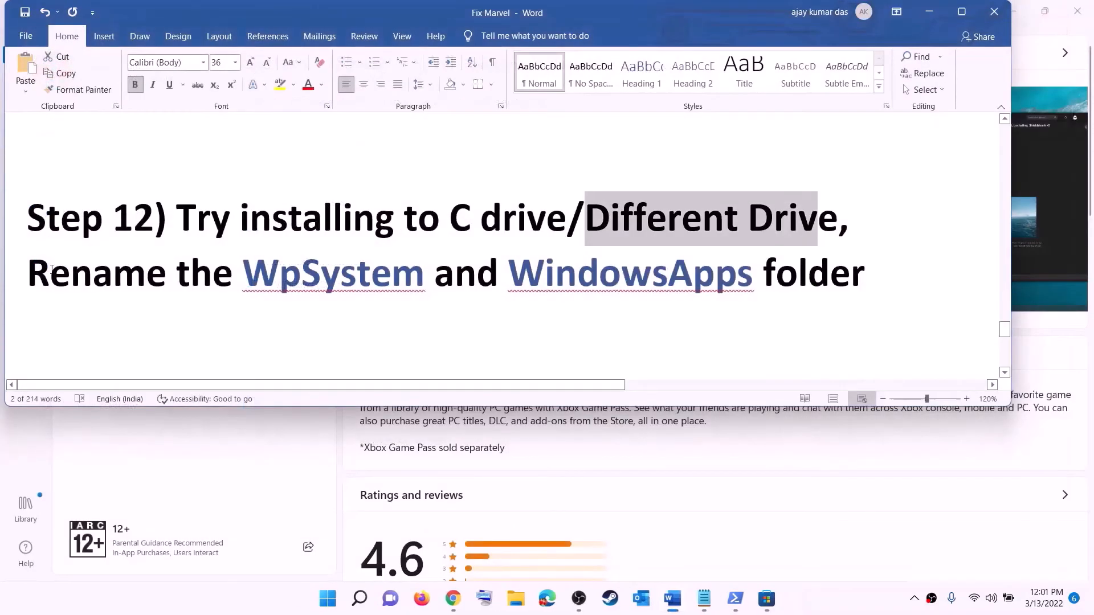
# - Highlight the rename WpSystem and WindowsApps note, then open New Volume (D:) in File Explorer
pyautogui.moveTo(52, 269); pyautogui.dragTo(866, 285)
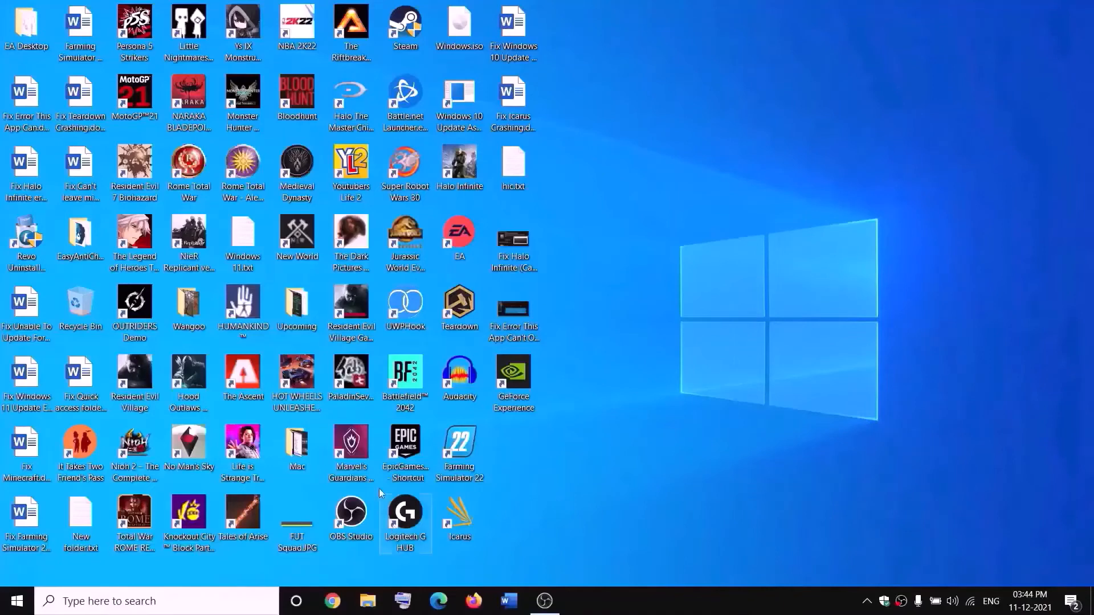
pyautogui.click(375, 601)
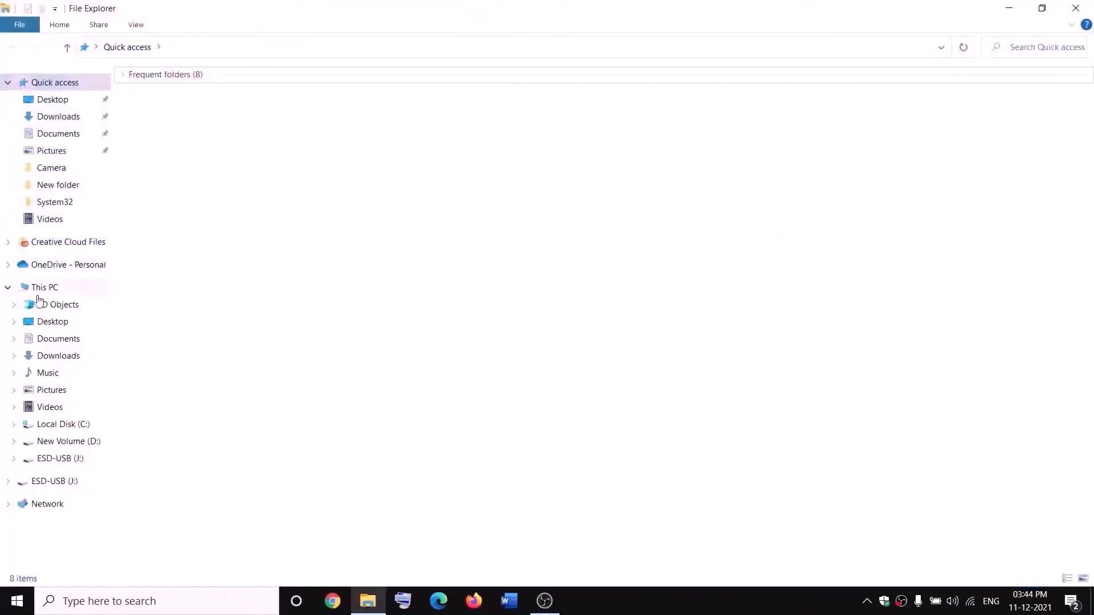
pyautogui.click(41, 291)
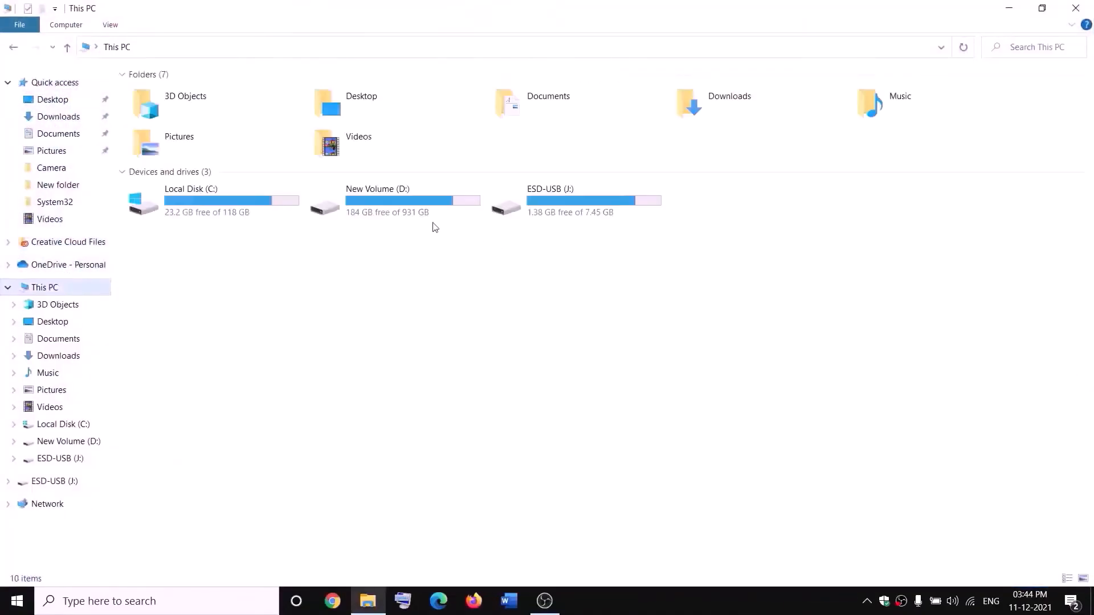
pyautogui.click(407, 211)
pyautogui.doubleClick(407, 211)
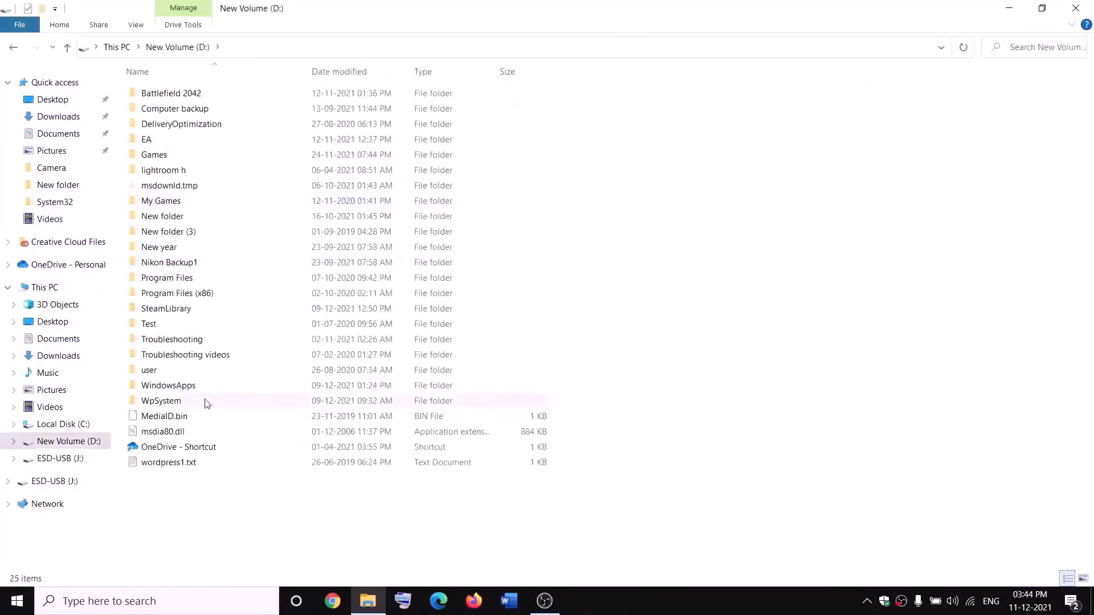
# - Select the WpSystem folder and bring up its context menu
pyautogui.click(163, 400)
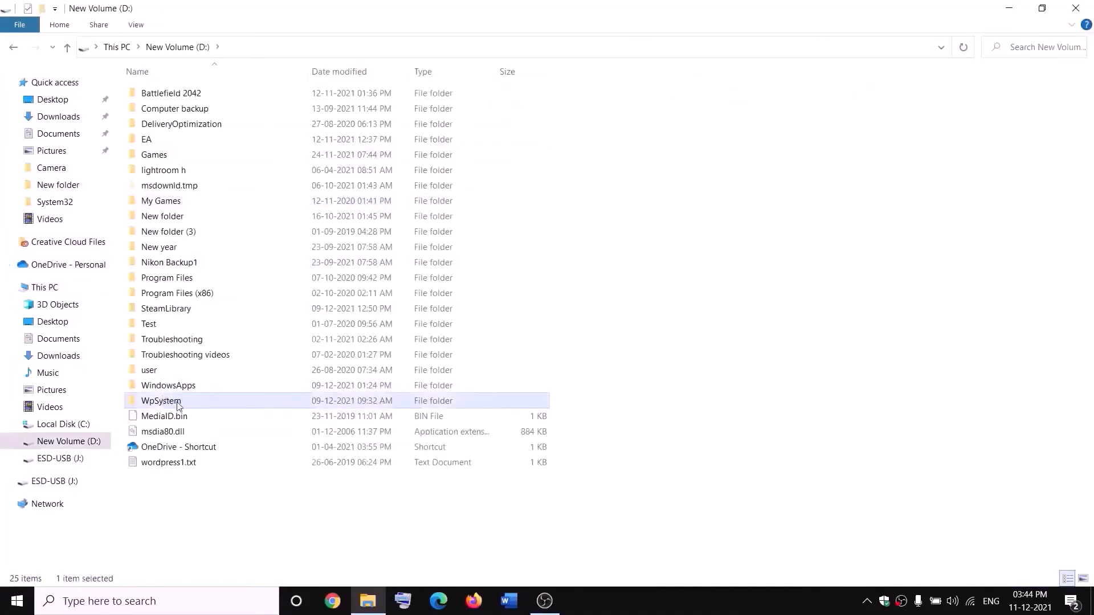
pyautogui.rightClick(176, 404)
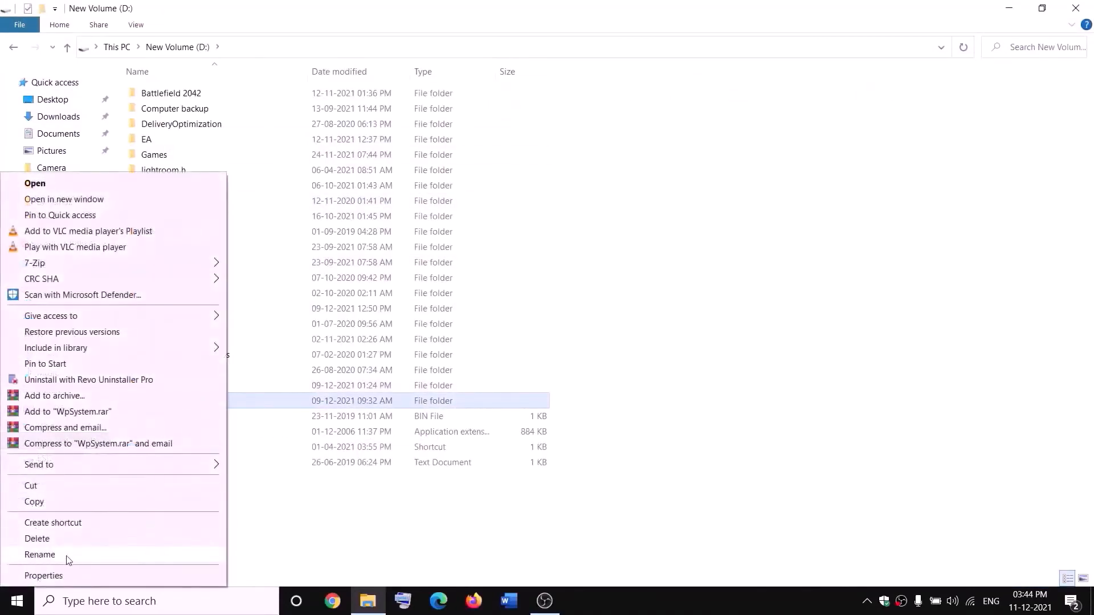
pyautogui.click(346, 520)
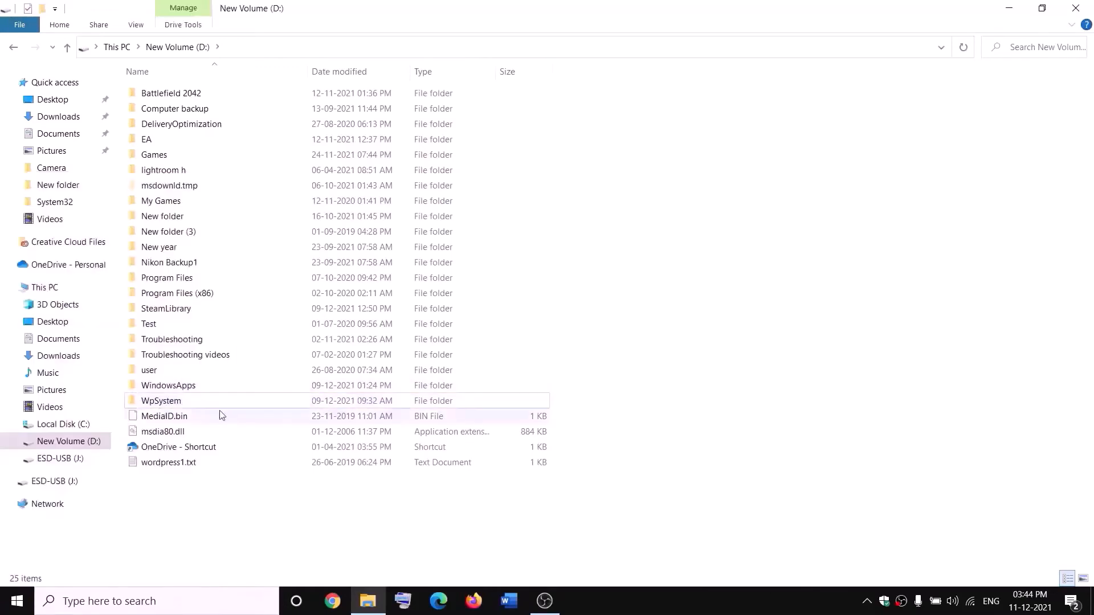
pyautogui.moveTo(151, 403)
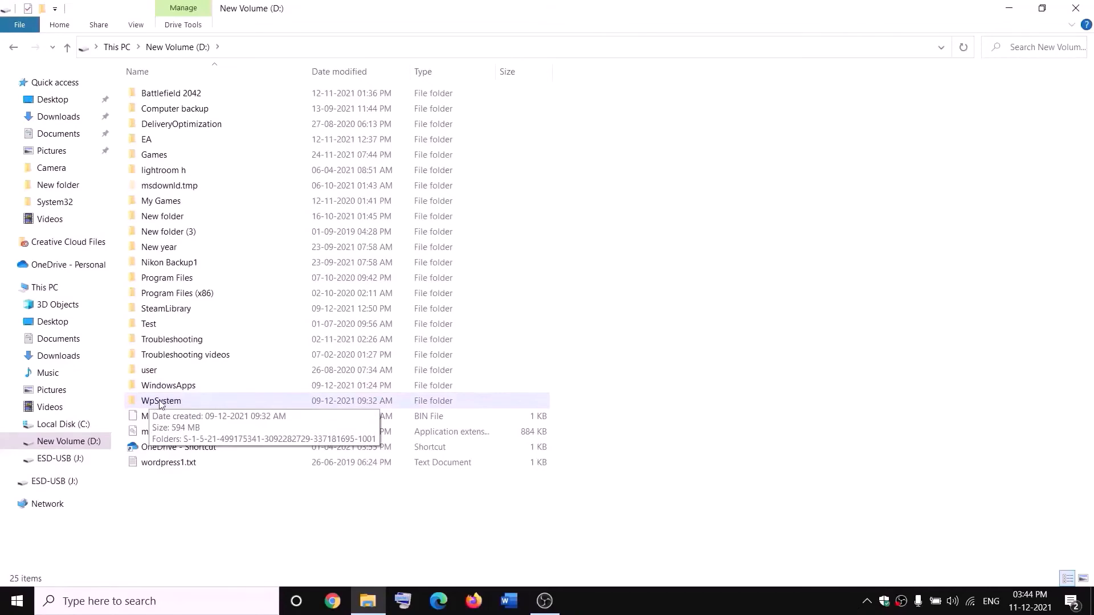
pyautogui.rightClick(161, 404)
# - Bring up the advanced security settings of the WpSystem folder on D:
pyautogui.click(26, 573)
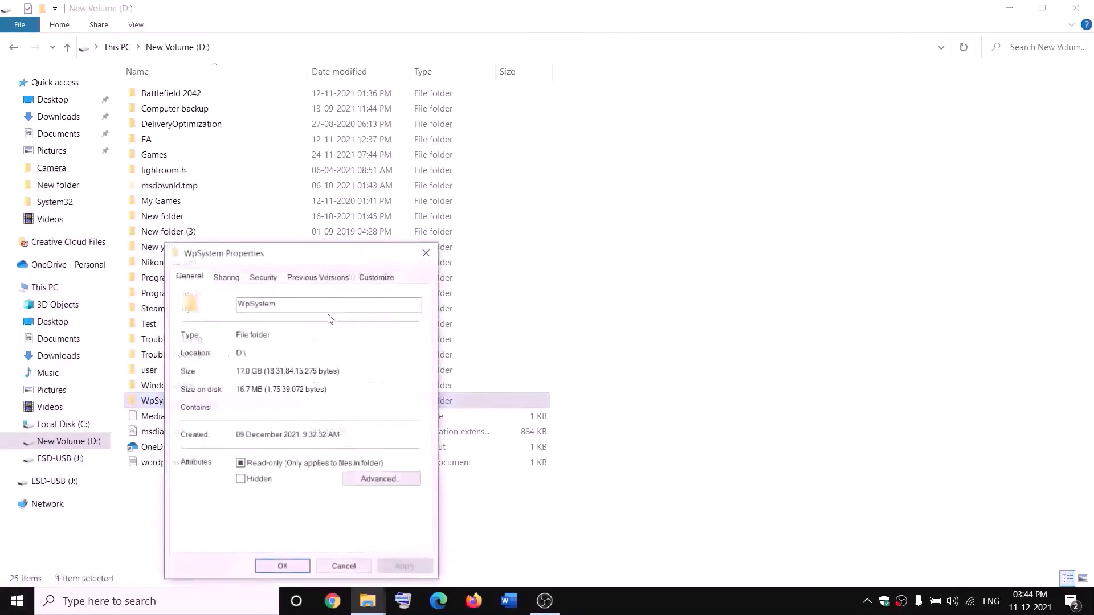
pyautogui.moveTo(329, 253); pyautogui.dragTo(470, 159)
pyautogui.click(406, 183)
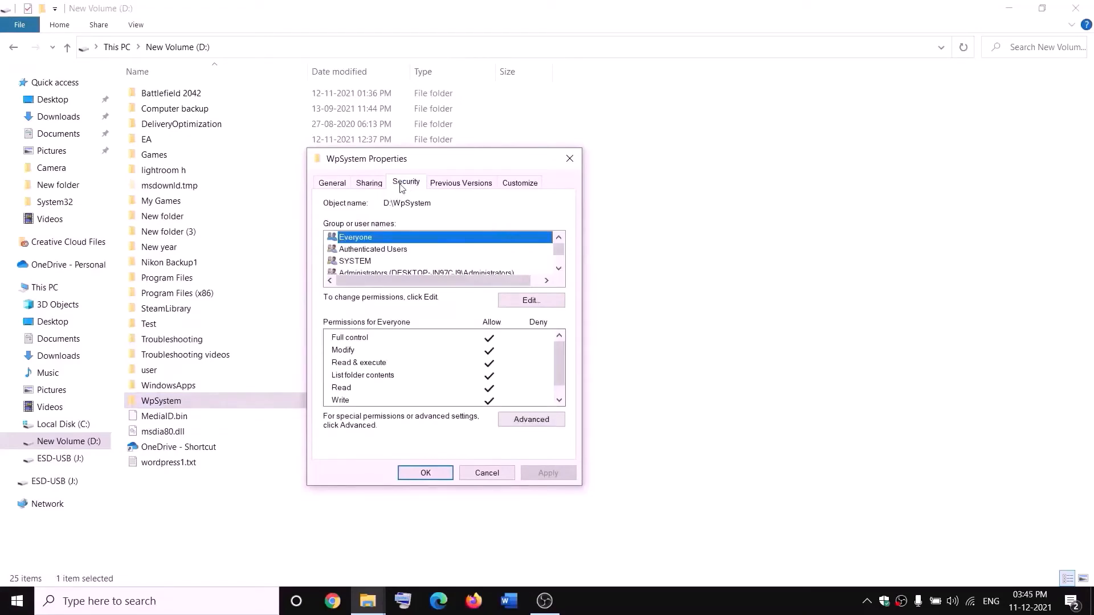
pyautogui.click(531, 420)
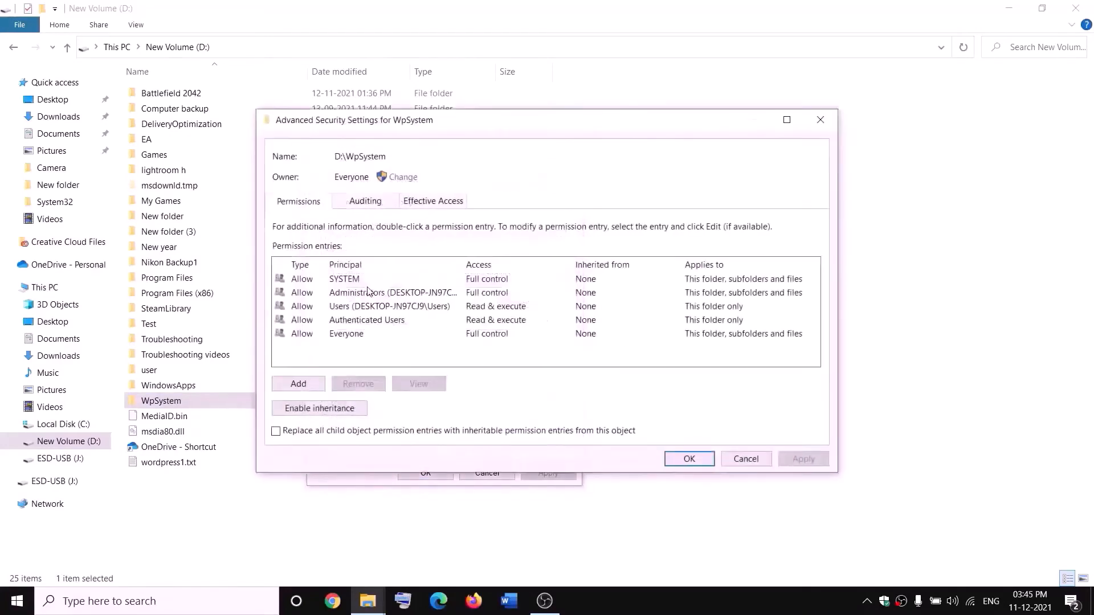
# - Change the WpSystem folder's owner to Everyone, checking that the name resolves
pyautogui.click(402, 177)
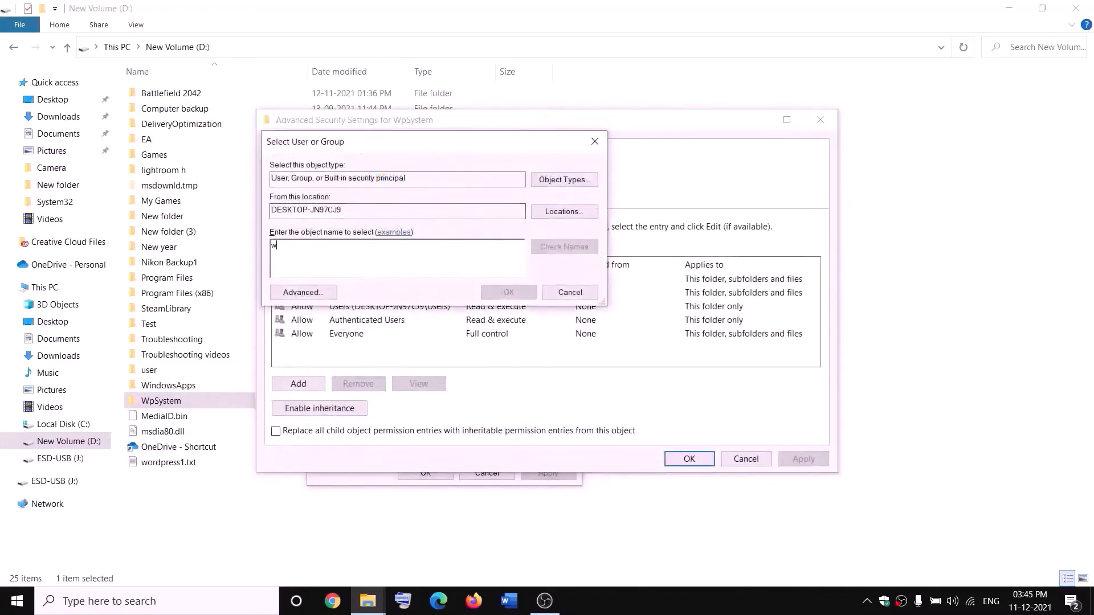
pyautogui.press('BackSpace')
pyautogui.write('everyon')
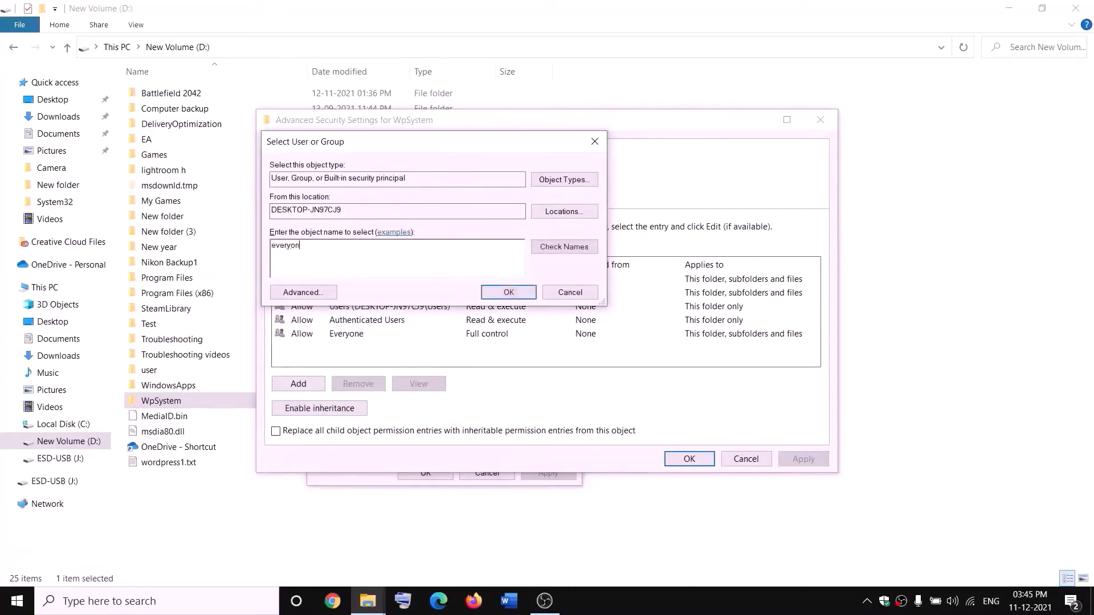
pyautogui.write('e')
pyautogui.moveTo(325, 242); pyautogui.dragTo(273, 246)
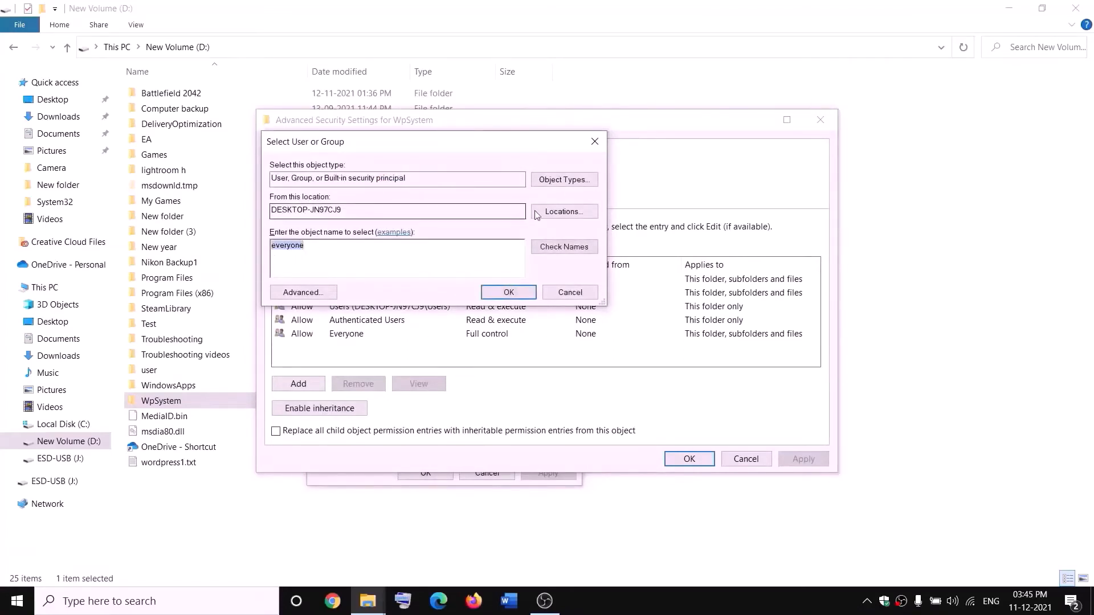
pyautogui.click(573, 253)
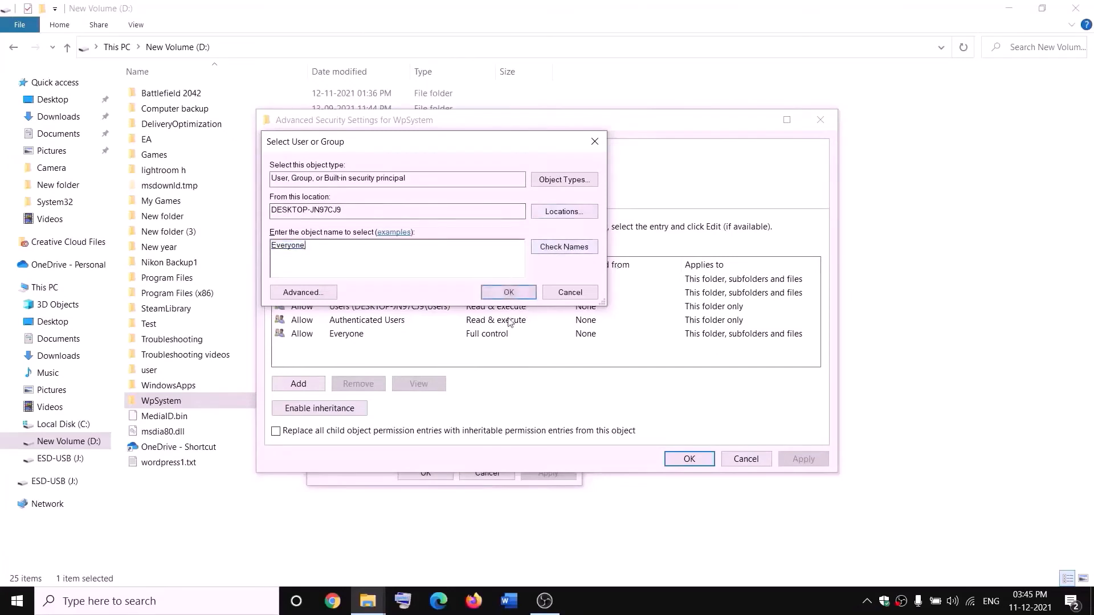
pyautogui.click(508, 293)
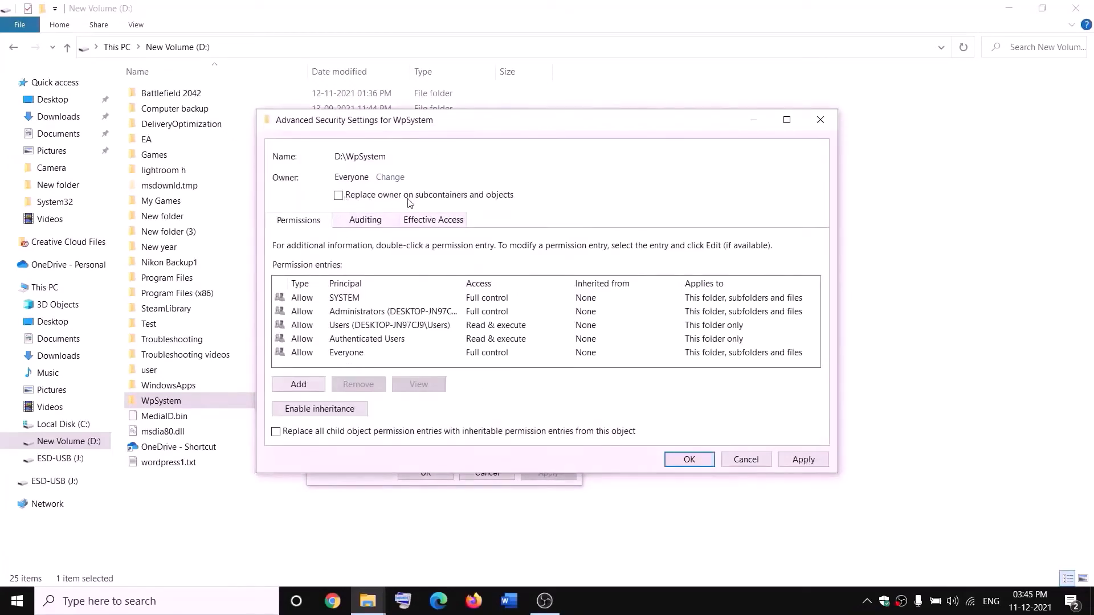
# - Replace the owner on subfolders and files, apply the ownership change, and close Properties
pyautogui.click(338, 196)
pyautogui.click(803, 459)
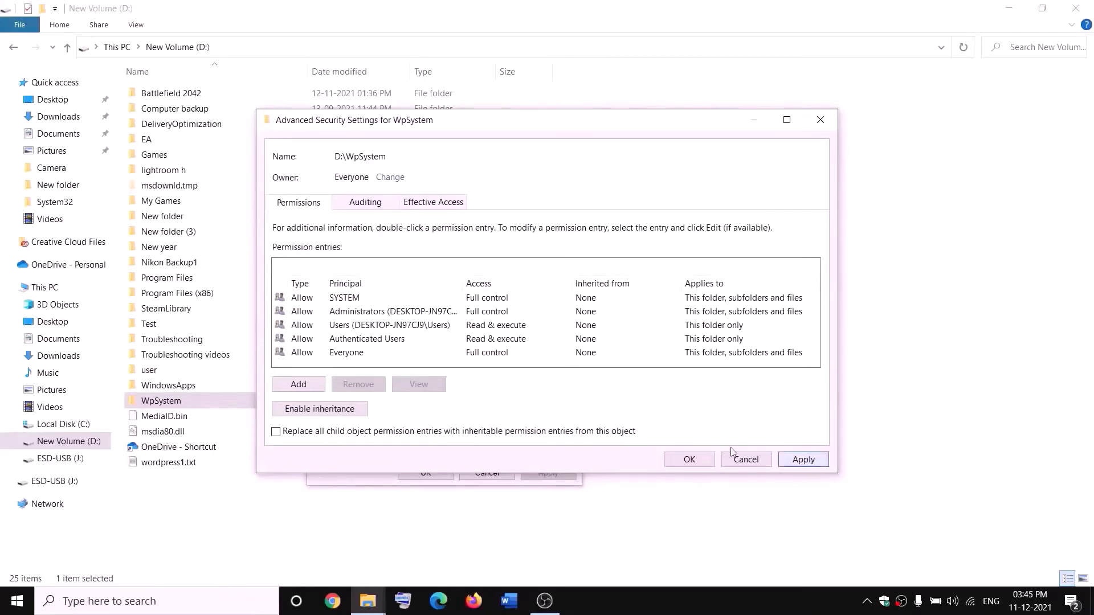
pyautogui.click(687, 462)
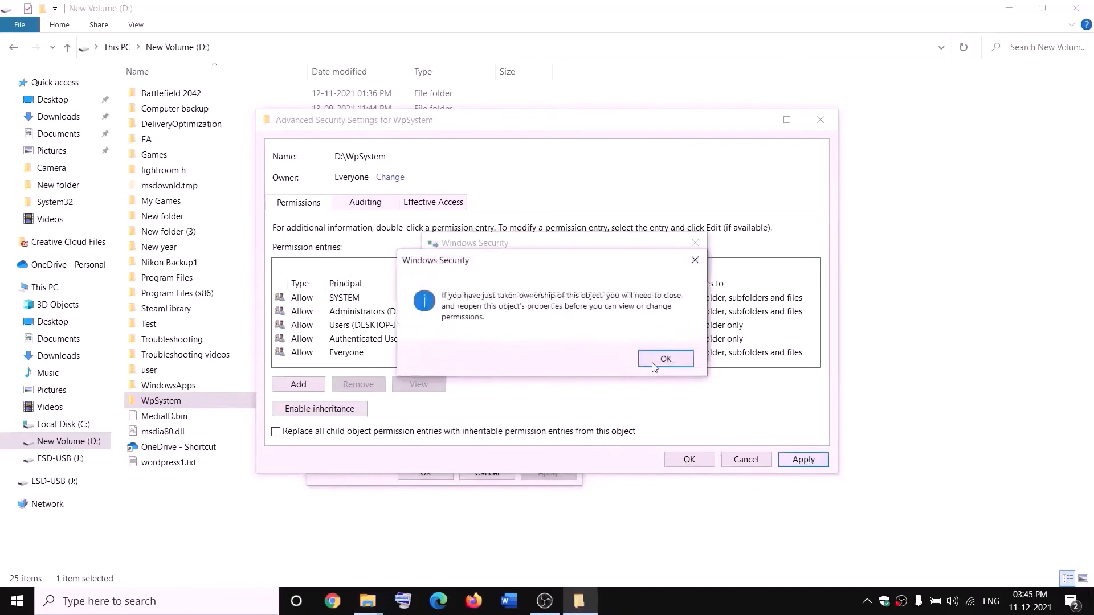
pyautogui.click(662, 358)
pyautogui.click(426, 473)
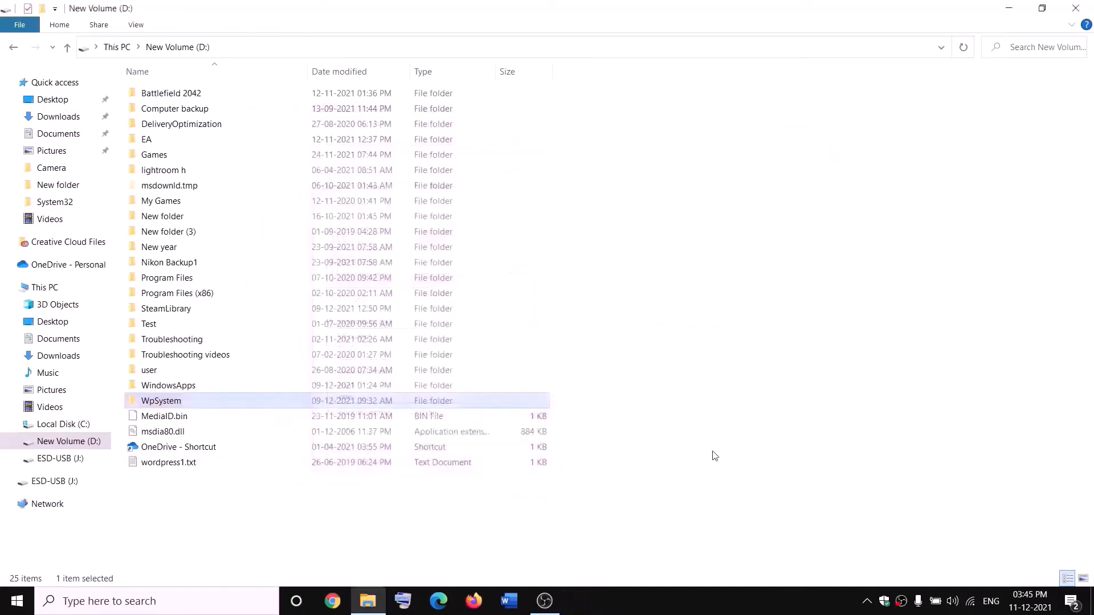
# - Reopen the advanced security settings for the WpSystem folder
pyautogui.rightClick(164, 405)
pyautogui.click(64, 575)
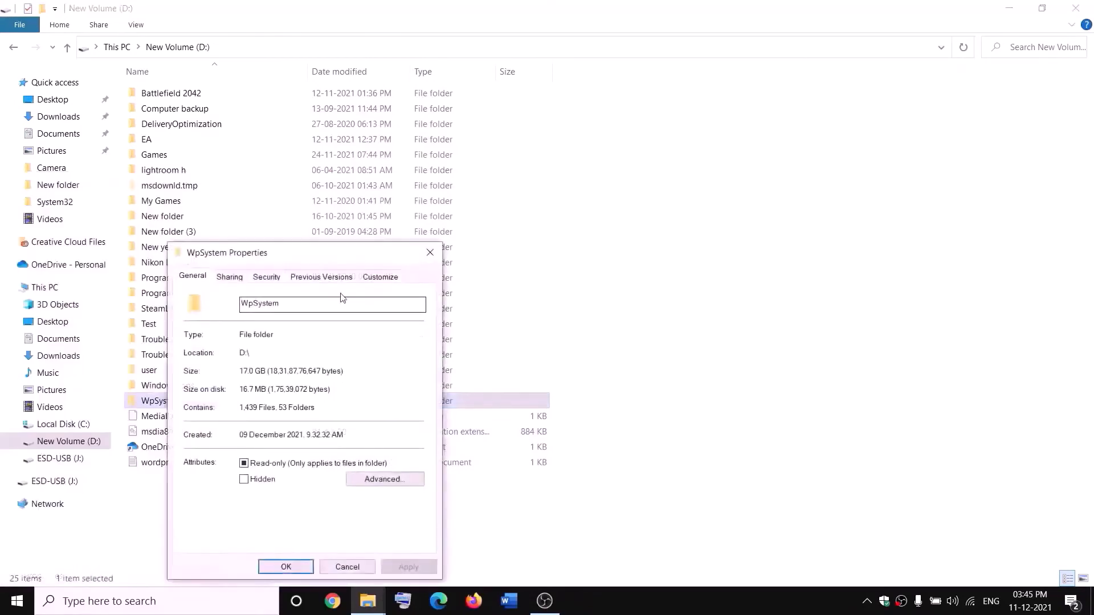
pyautogui.moveTo(371, 243); pyautogui.dragTo(430, 187)
pyautogui.click(401, 208)
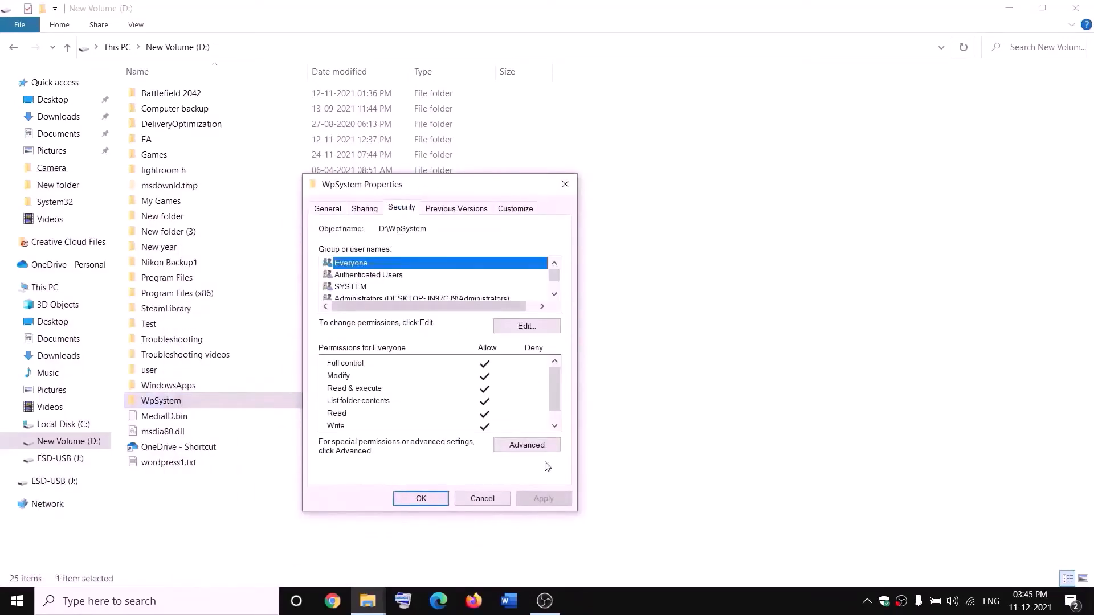
pyautogui.click(528, 446)
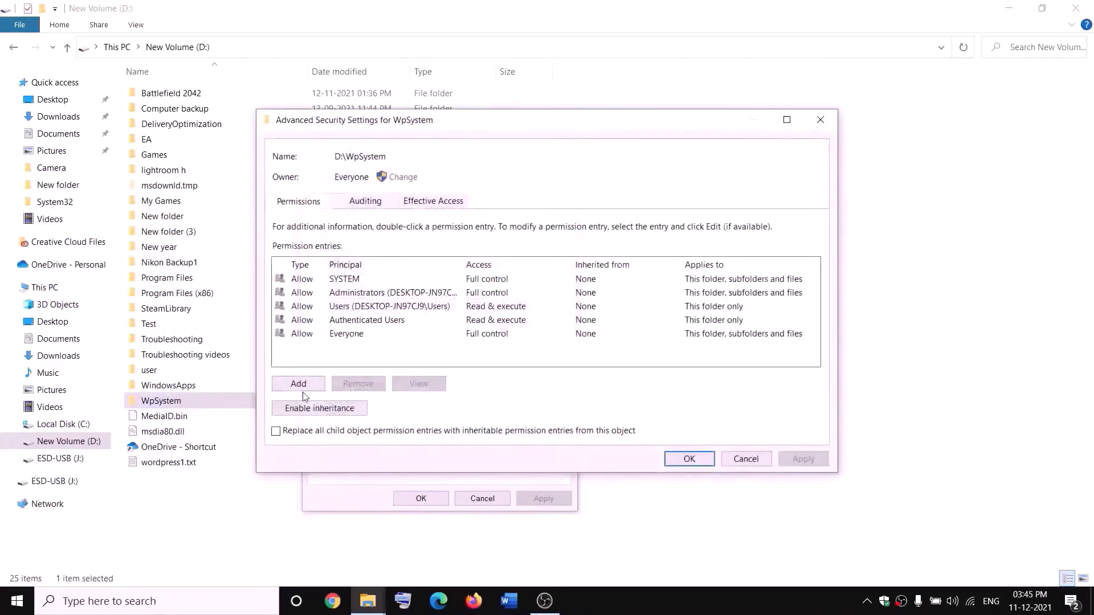
# - Add a permission entry for Everyone with Full control
pyautogui.click(300, 385)
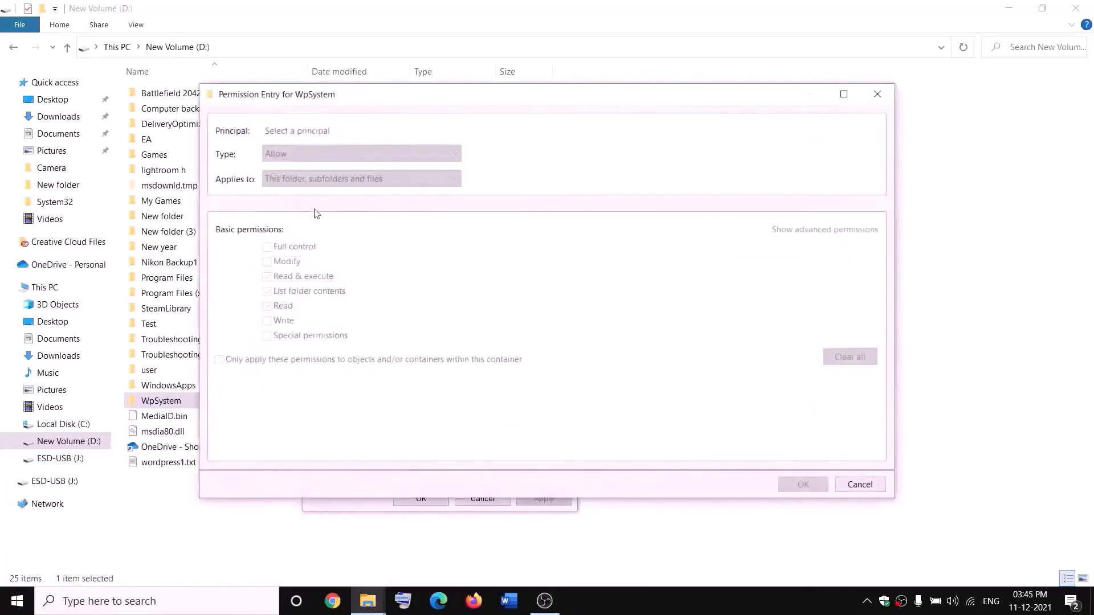
pyautogui.click(294, 132)
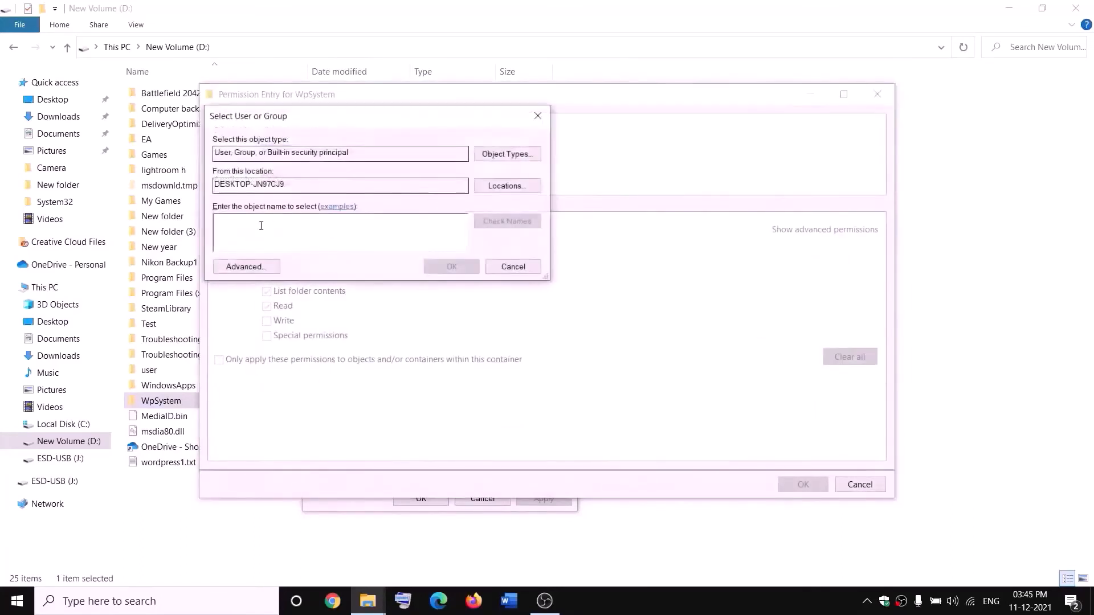
pyautogui.write('every')
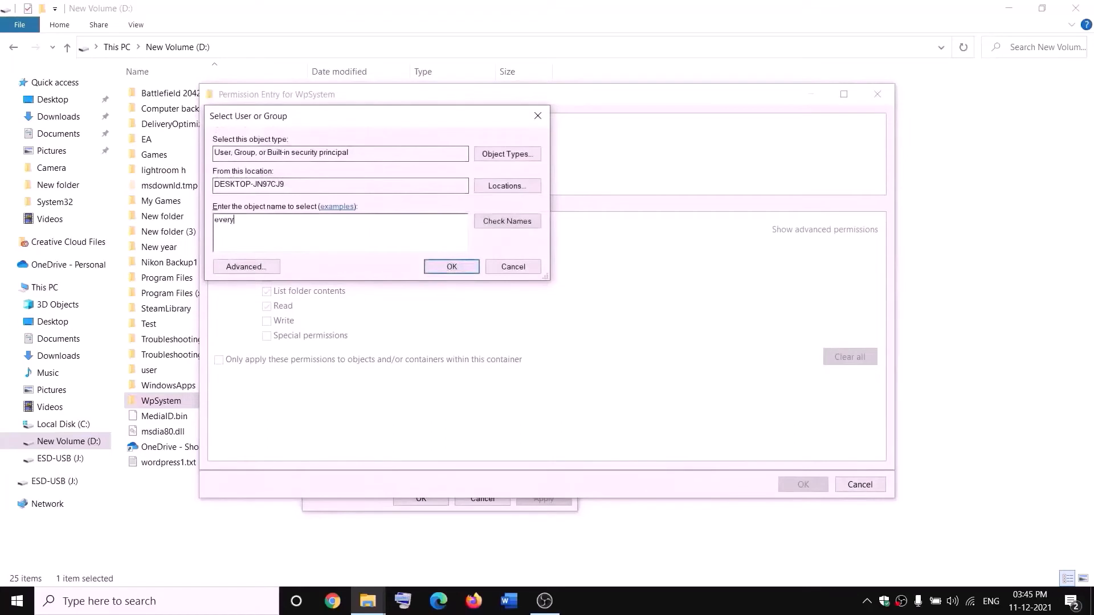
pyautogui.write('one')
pyautogui.click(507, 221)
pyautogui.click(457, 266)
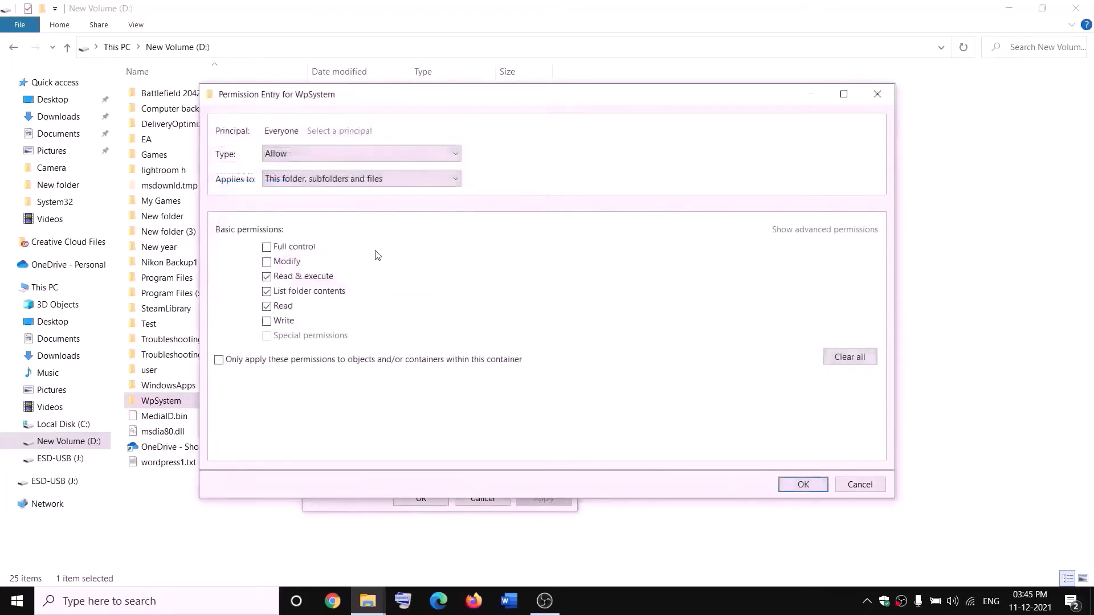
pyautogui.click(266, 248)
# - Save the Everyone permission entry and close all security and properties dialogs
pyautogui.click(804, 484)
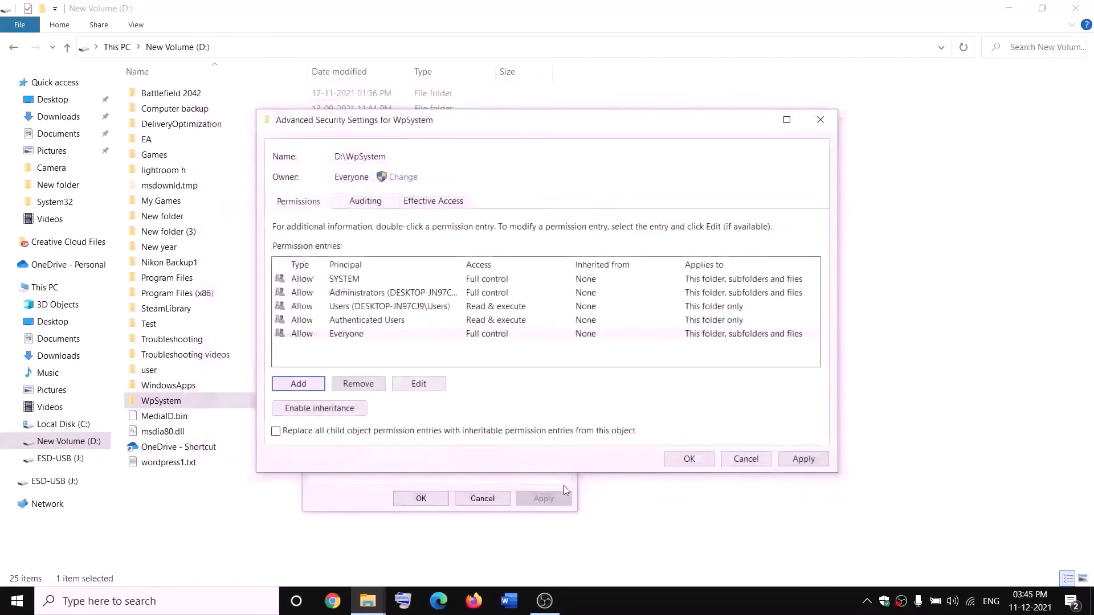
pyautogui.click(689, 458)
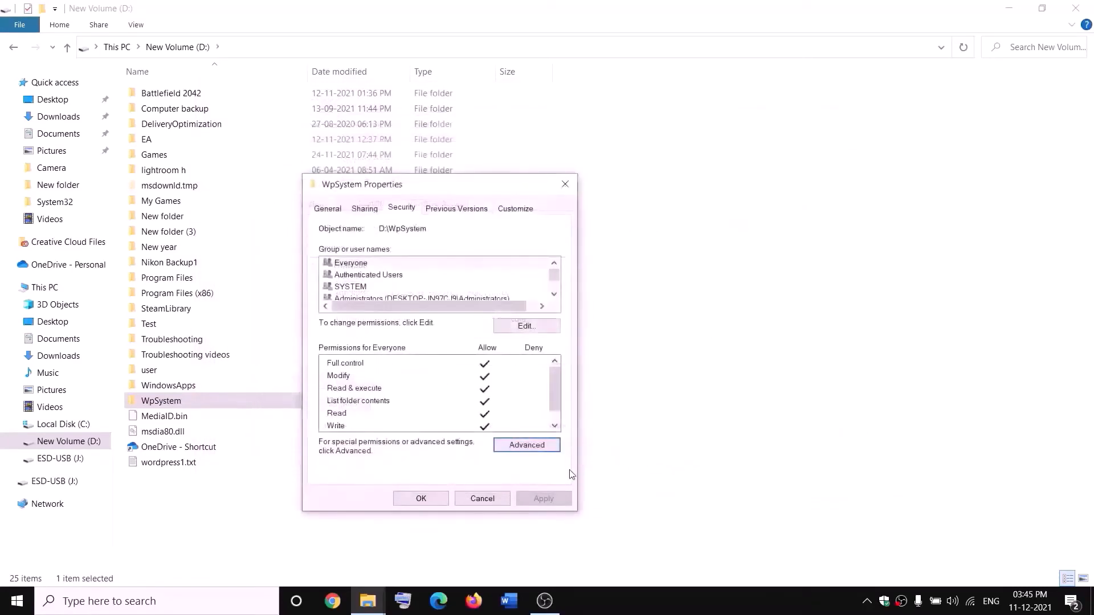
pyautogui.click(421, 499)
pyautogui.click(427, 486)
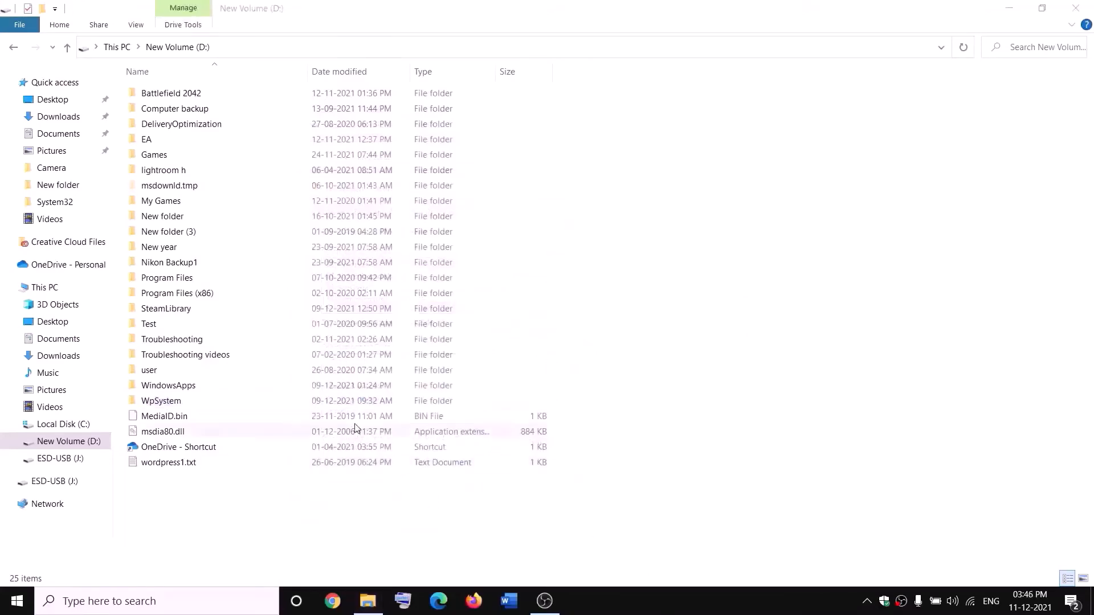
# - Rename the WpSystem folder by appending '.old' to its name
pyautogui.rightClick(161, 406)
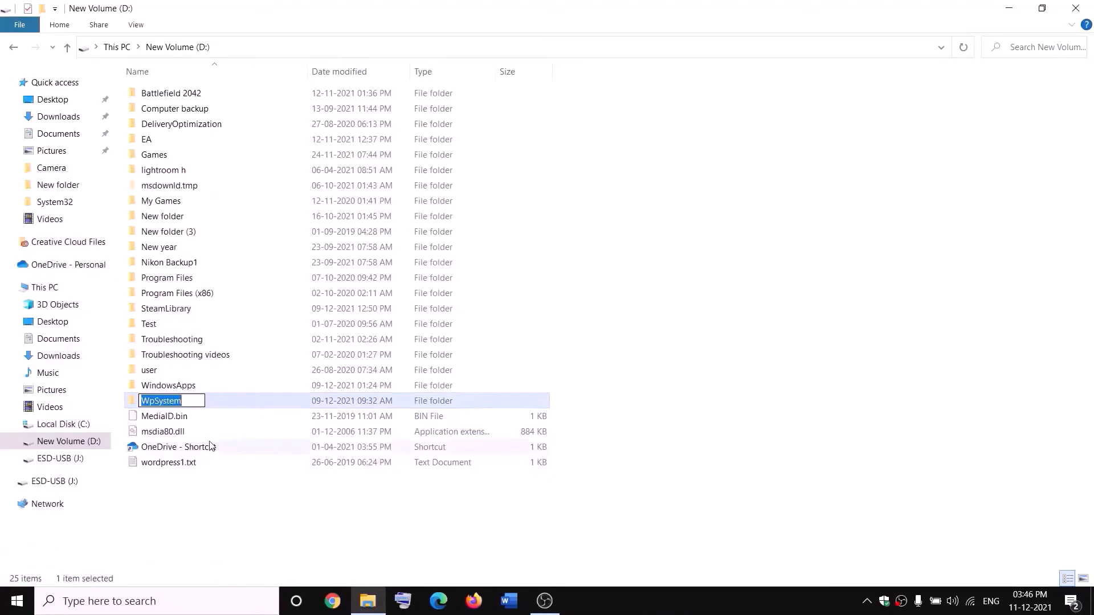
pyautogui.press('End')
pyautogui.write('.old')
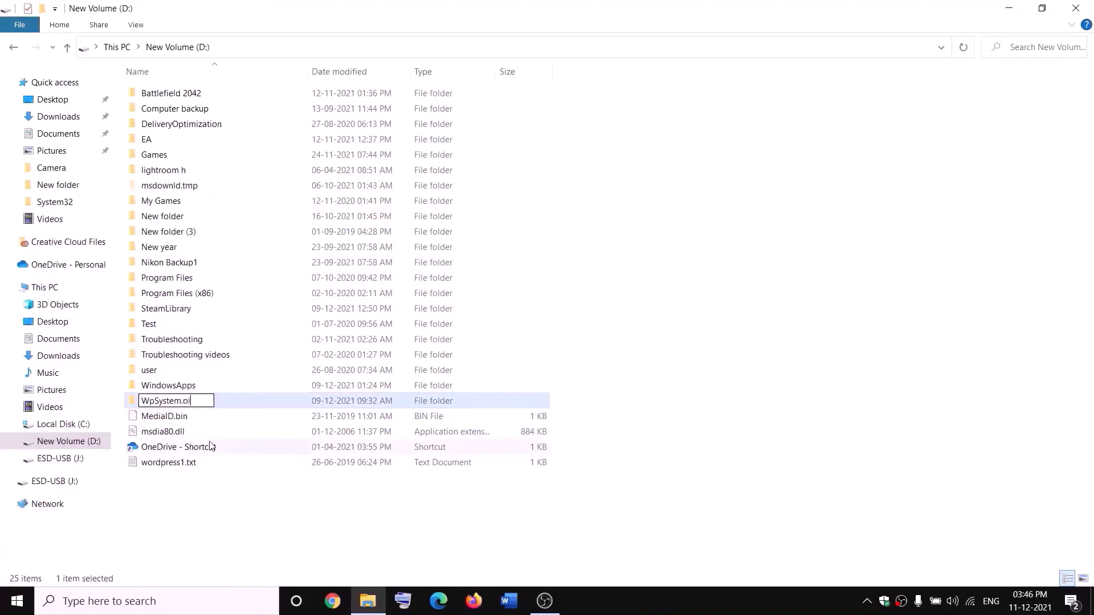
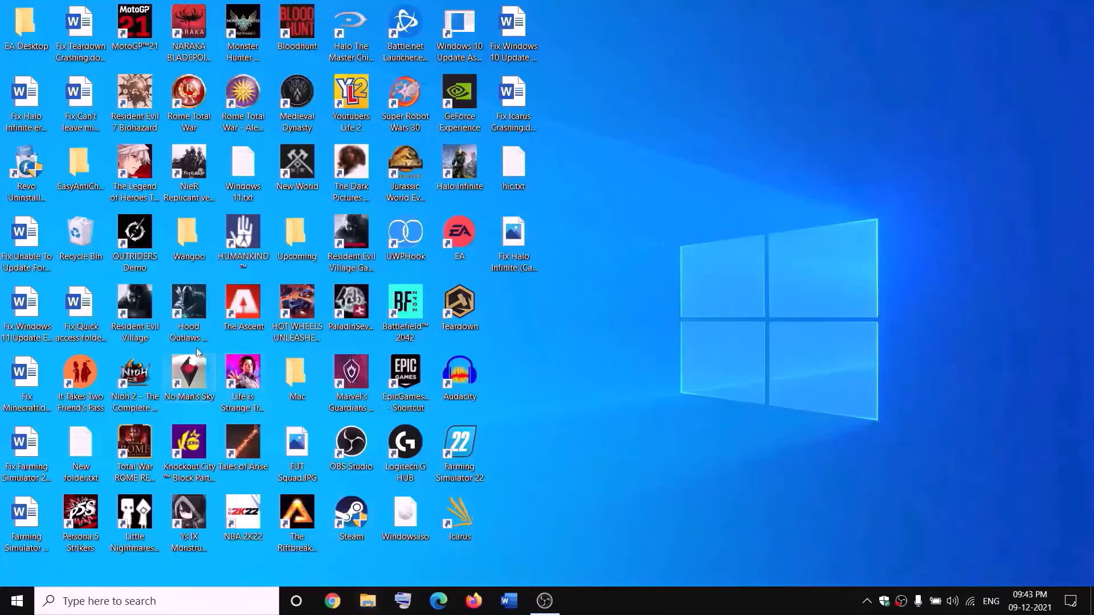
# - In a new File Explorer window, open New Volume (D:) and select the WindowsApps folder
pyautogui.click(368, 601)
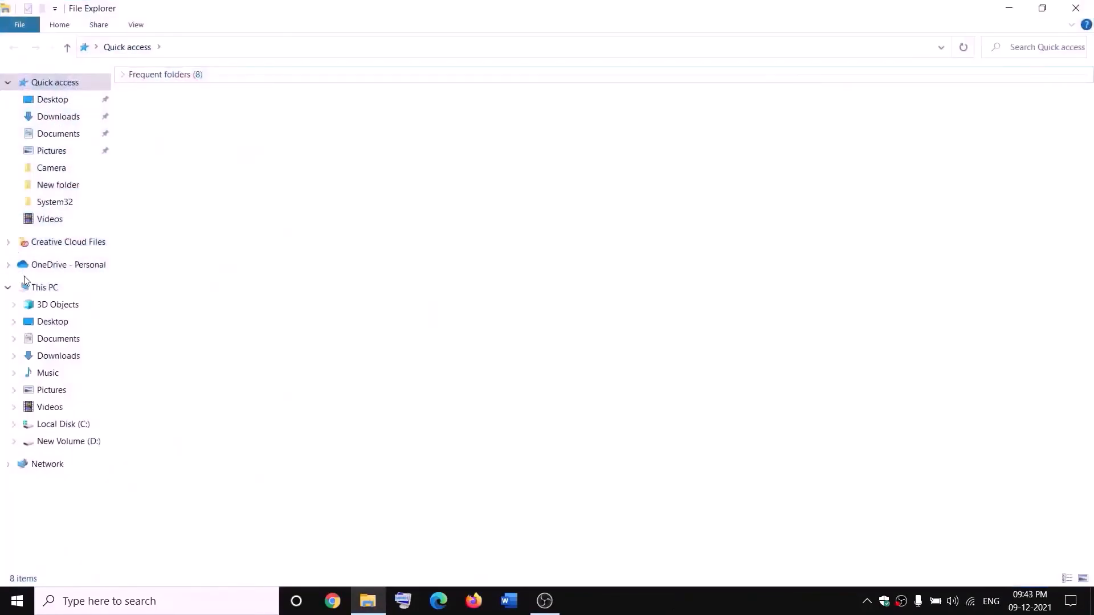
pyautogui.click(24, 286)
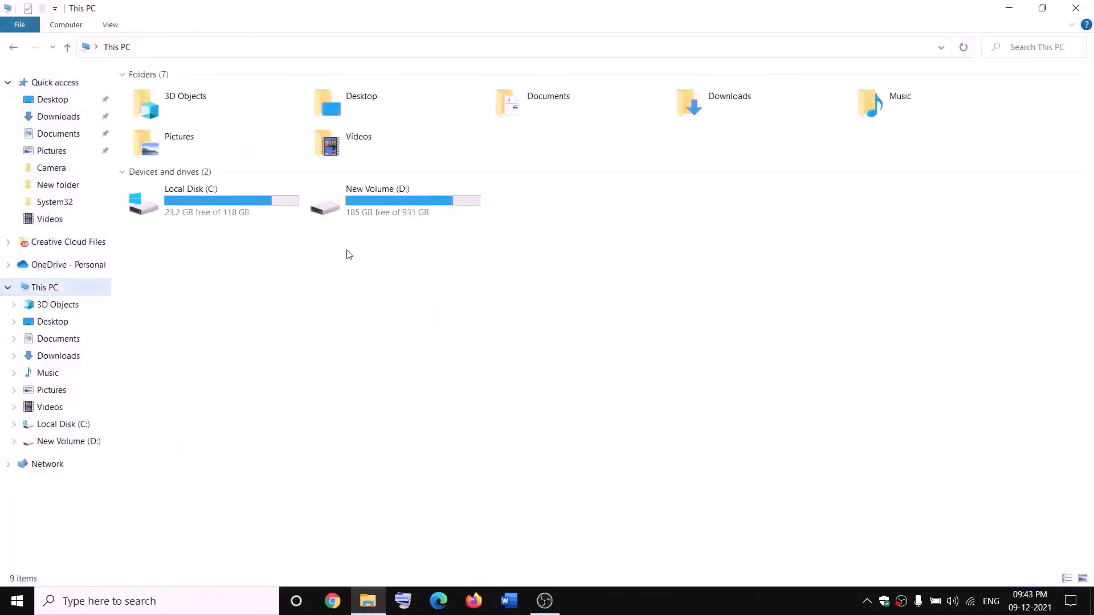
pyautogui.doubleClick(391, 207)
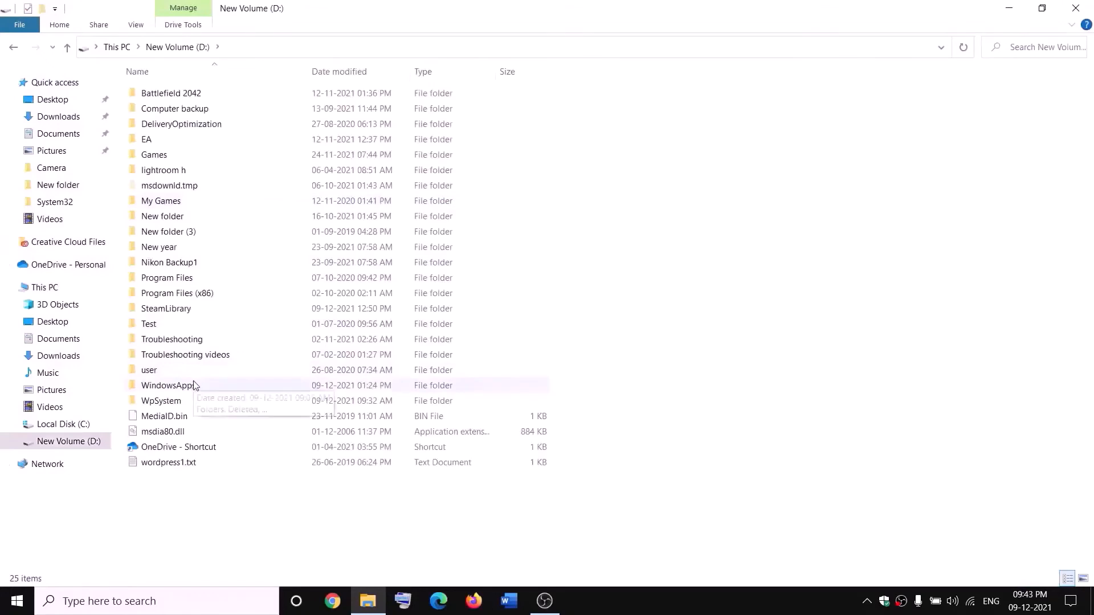
pyautogui.click(194, 385)
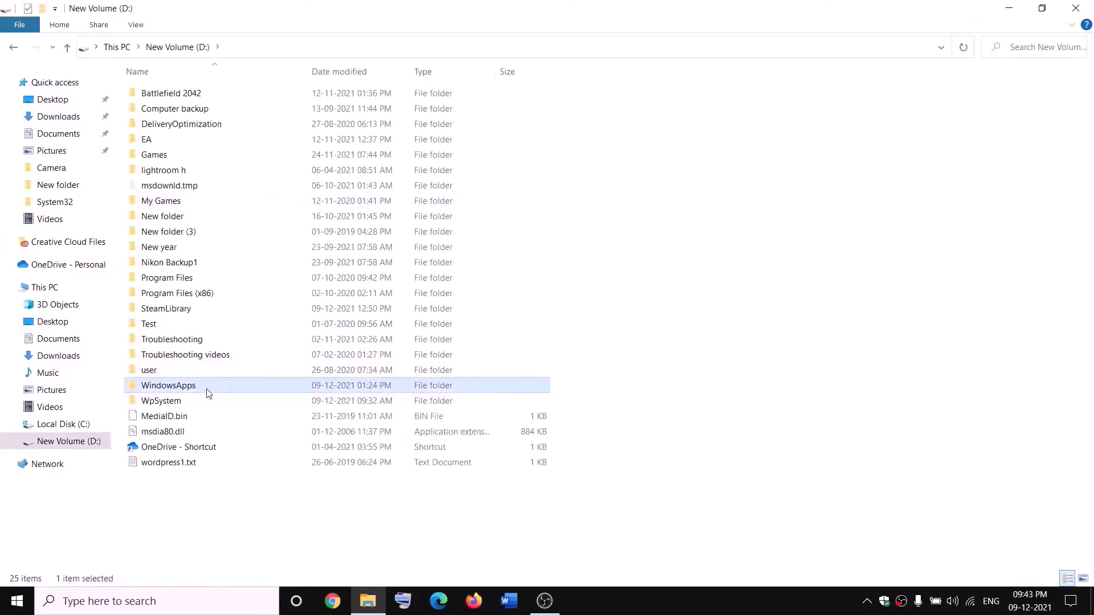
# - Open the advanced security settings of the WindowsApps folder
pyautogui.rightClick(207, 390)
pyautogui.click(44, 576)
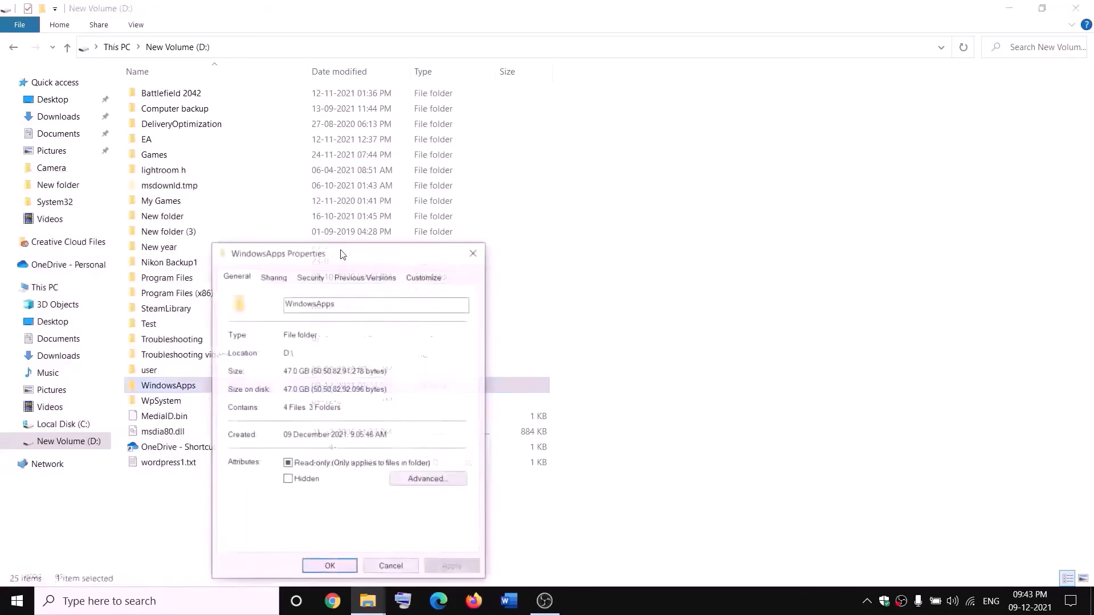
pyautogui.click(310, 281)
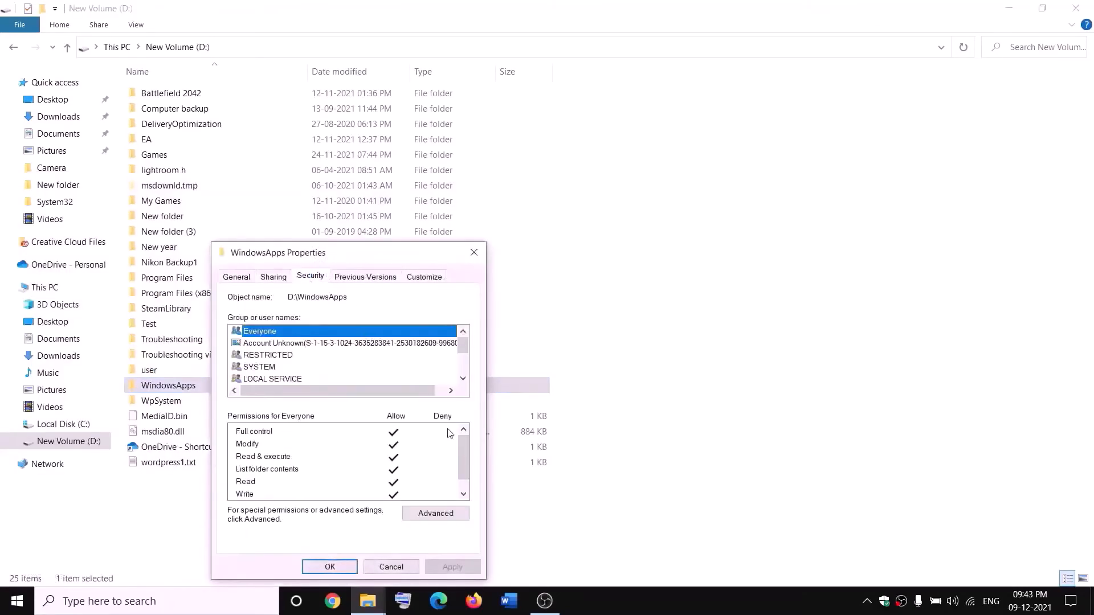
pyautogui.click(436, 514)
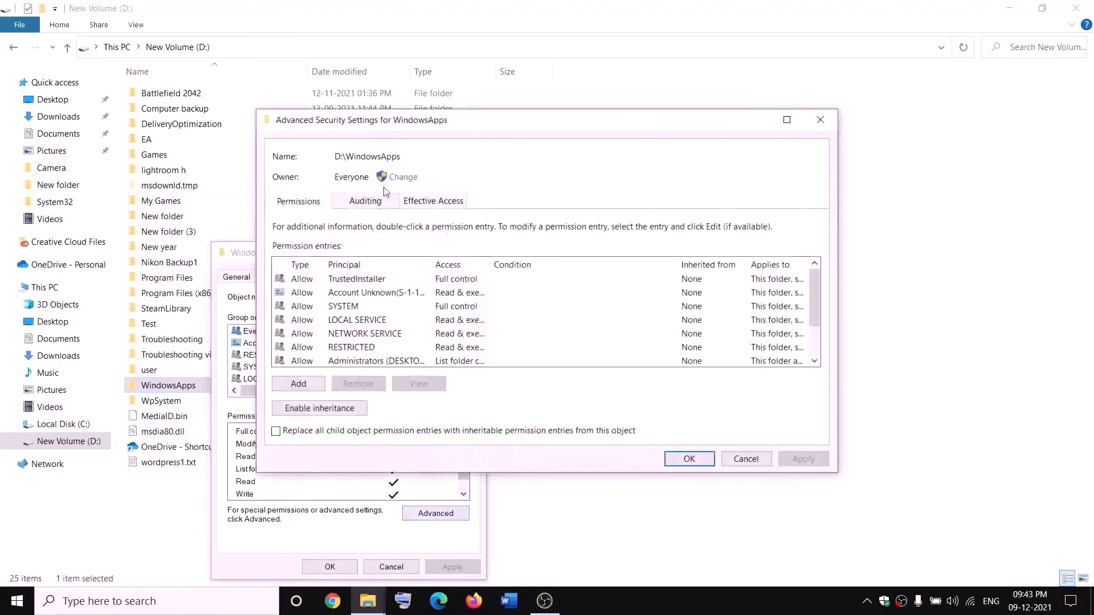
# - Change the WindowsApps owner to Everyone, apply it, and close the security dialogs
pyautogui.click(403, 177)
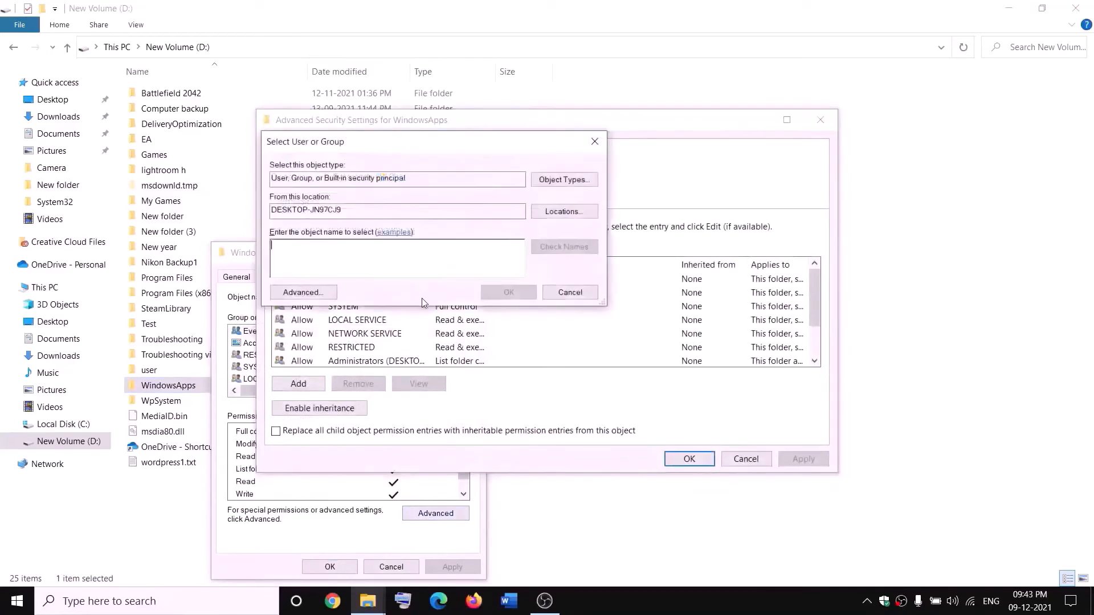
pyautogui.write('everyone')
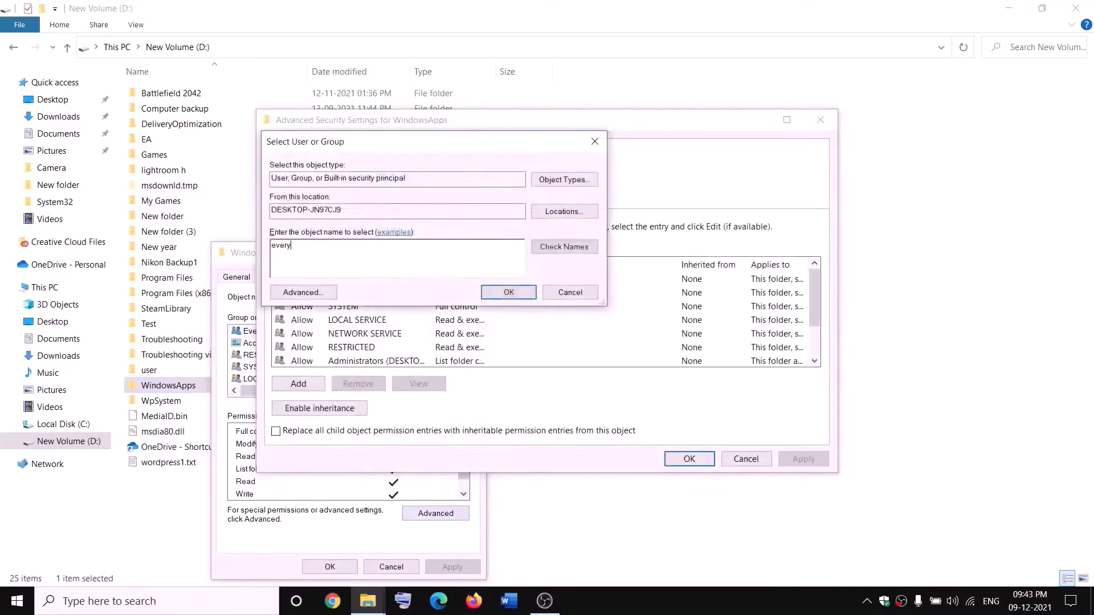
pyautogui.click(578, 252)
pyautogui.click(510, 294)
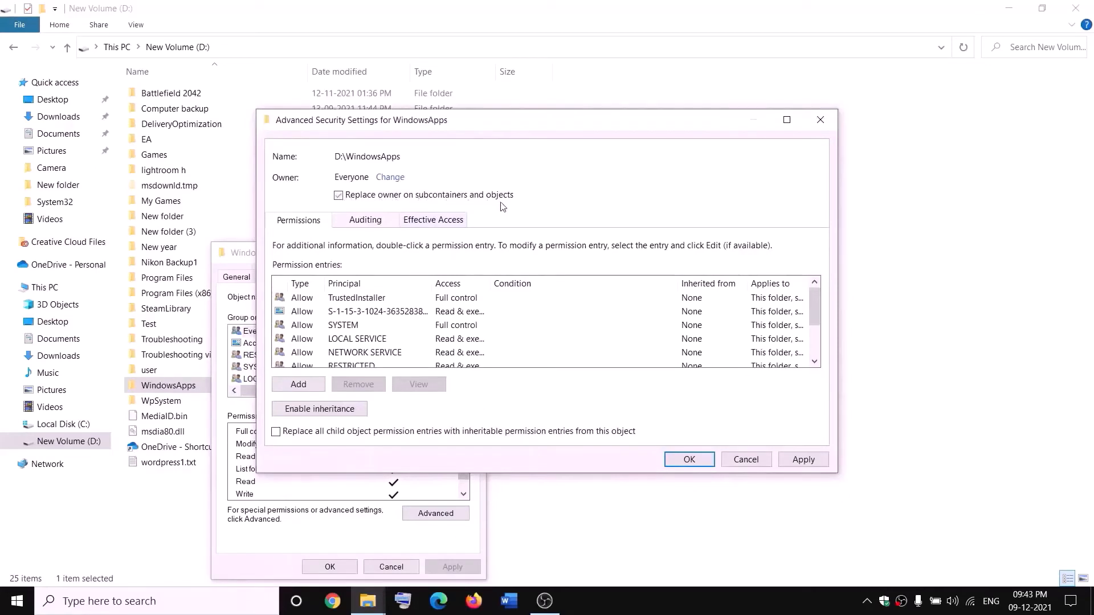
pyautogui.click(803, 459)
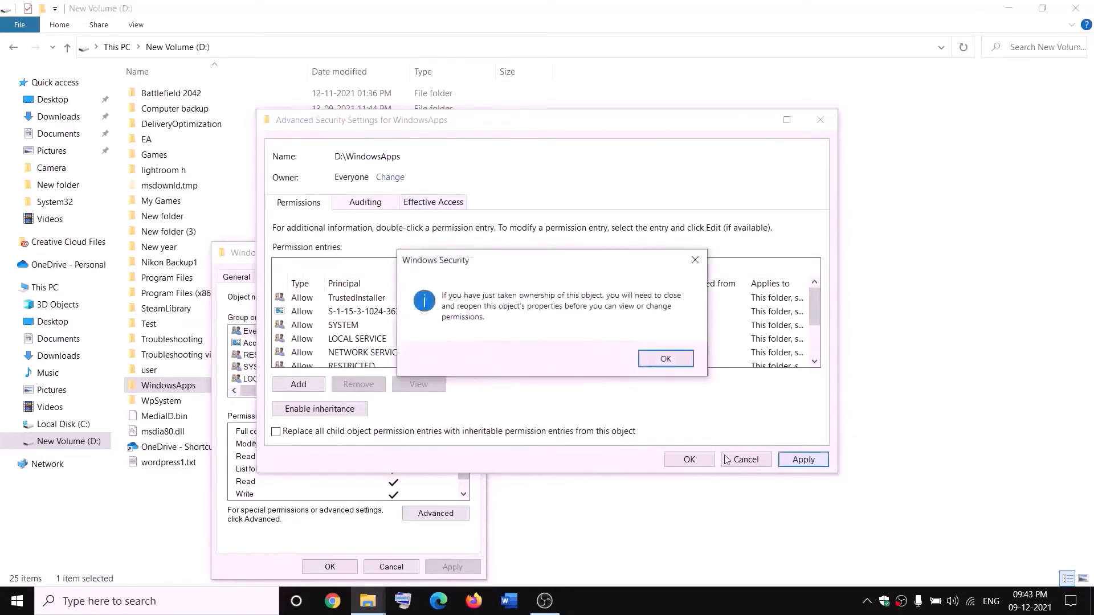
pyautogui.click(665, 358)
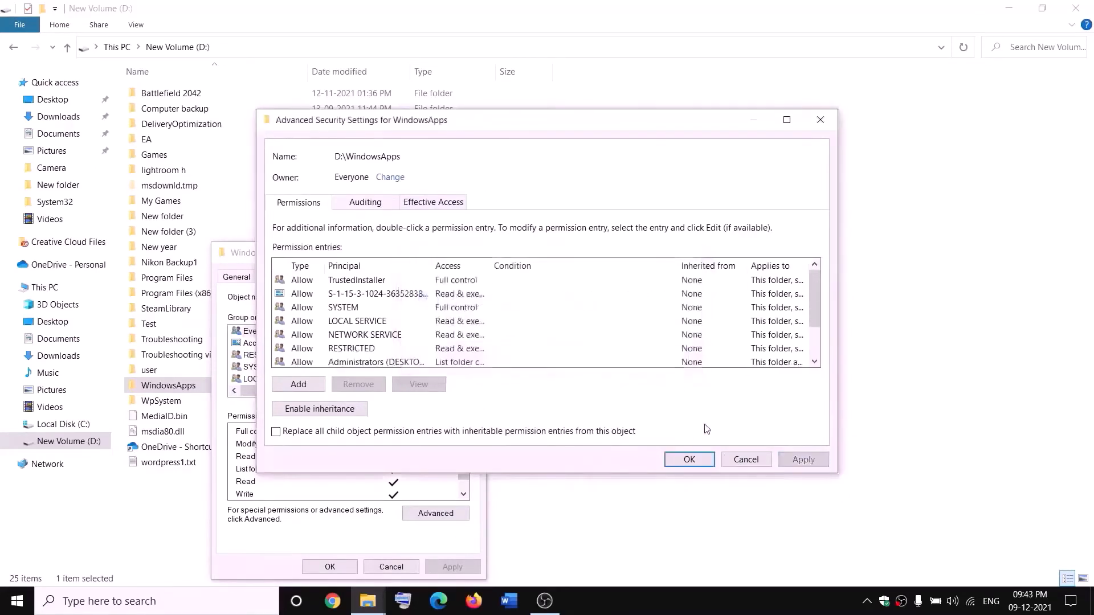
pyautogui.click(690, 459)
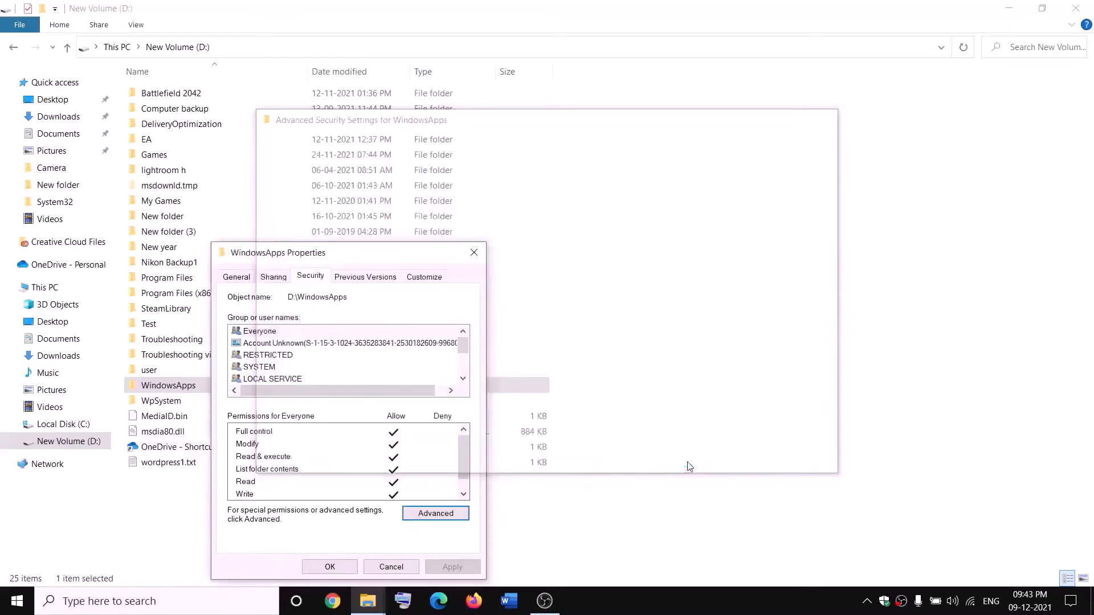
pyautogui.click(340, 568)
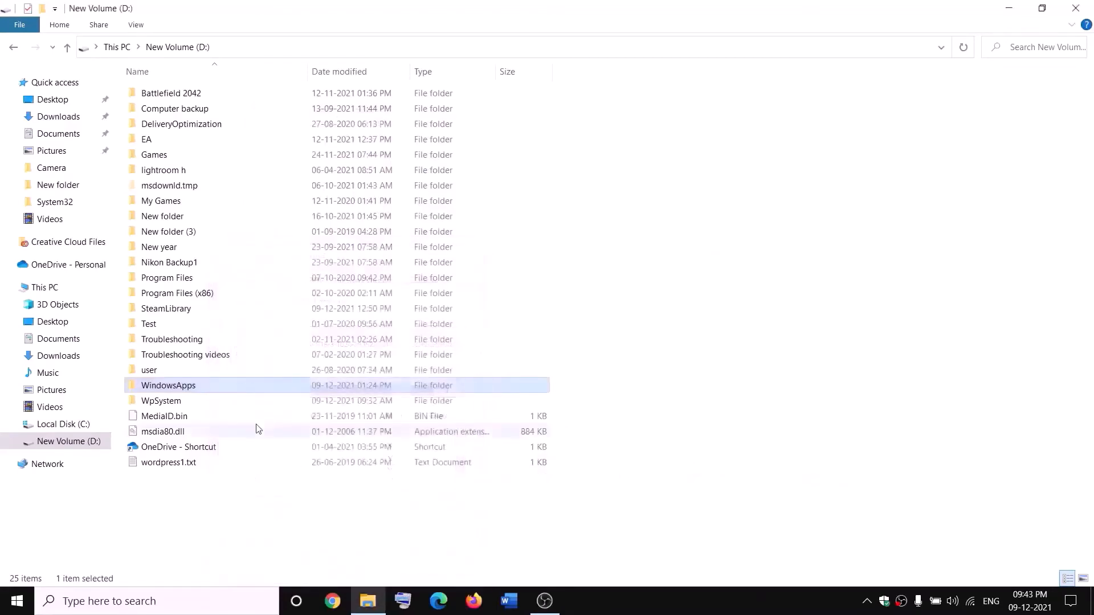
# - Reopen WindowsApps advanced security settings and start a new permission entry
pyautogui.rightClick(208, 391)
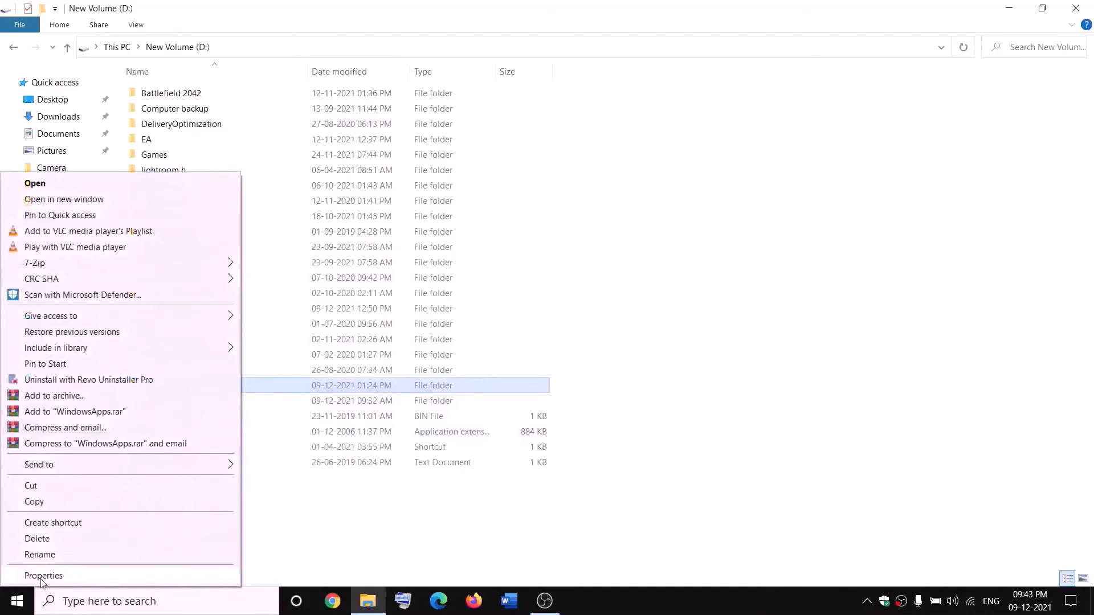
pyautogui.click(42, 575)
pyautogui.click(319, 279)
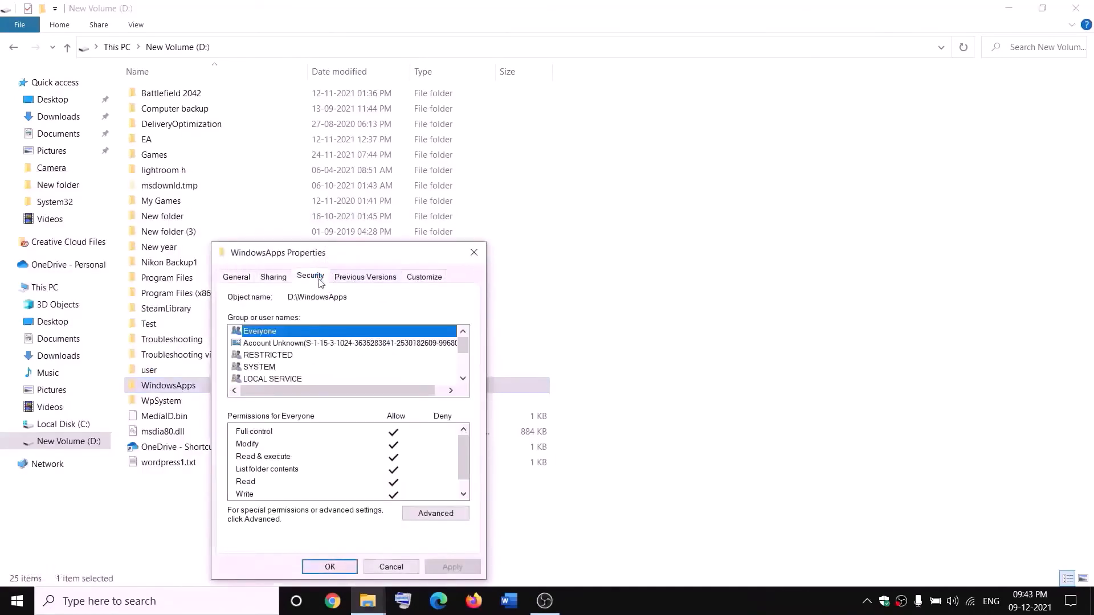
pyautogui.click(454, 513)
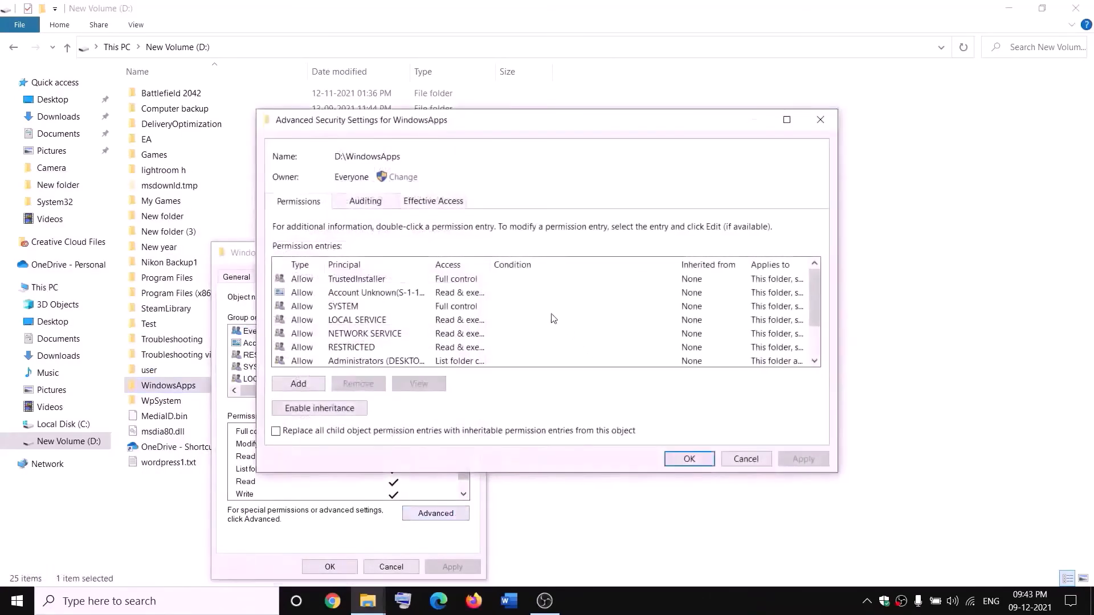
pyautogui.click(298, 383)
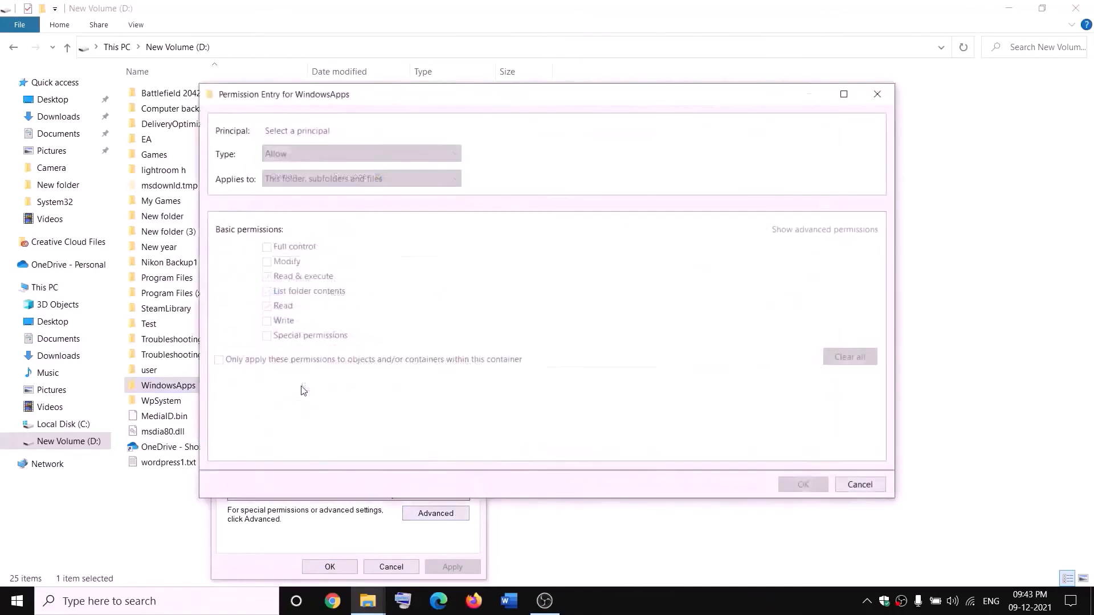
# - Grant Everyone Full control on WindowsApps, apply it, and close all dialogs
pyautogui.click(291, 132)
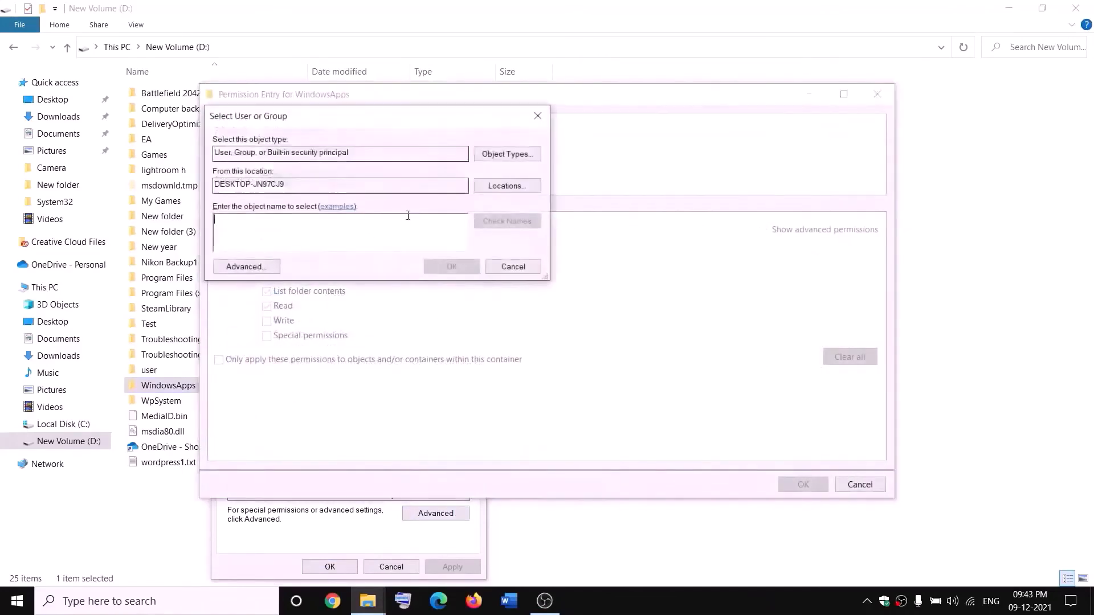
pyautogui.write('everyone')
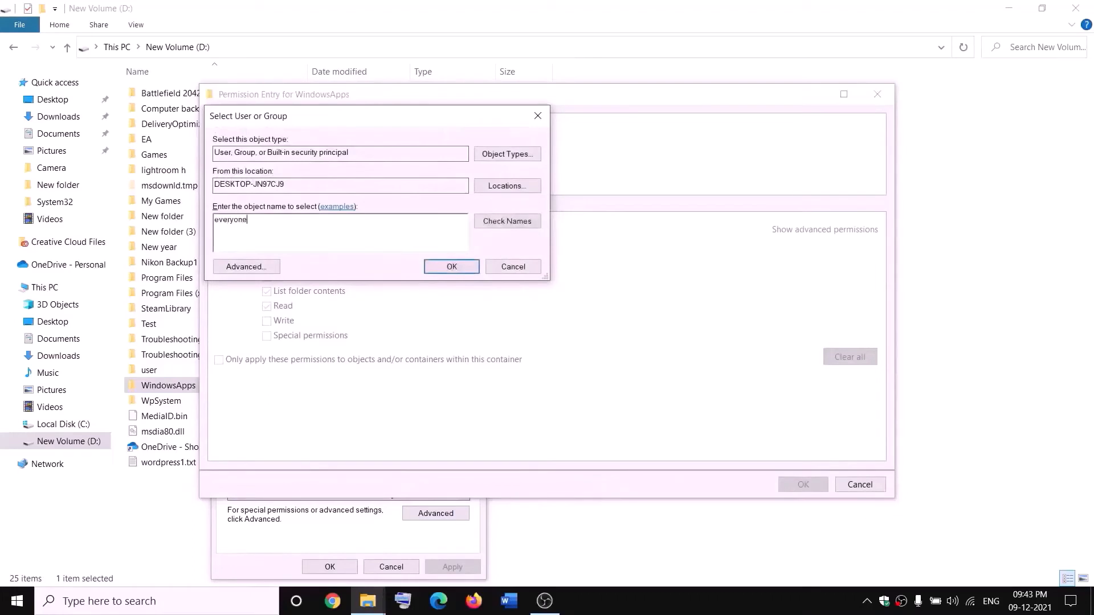
pyautogui.click(511, 222)
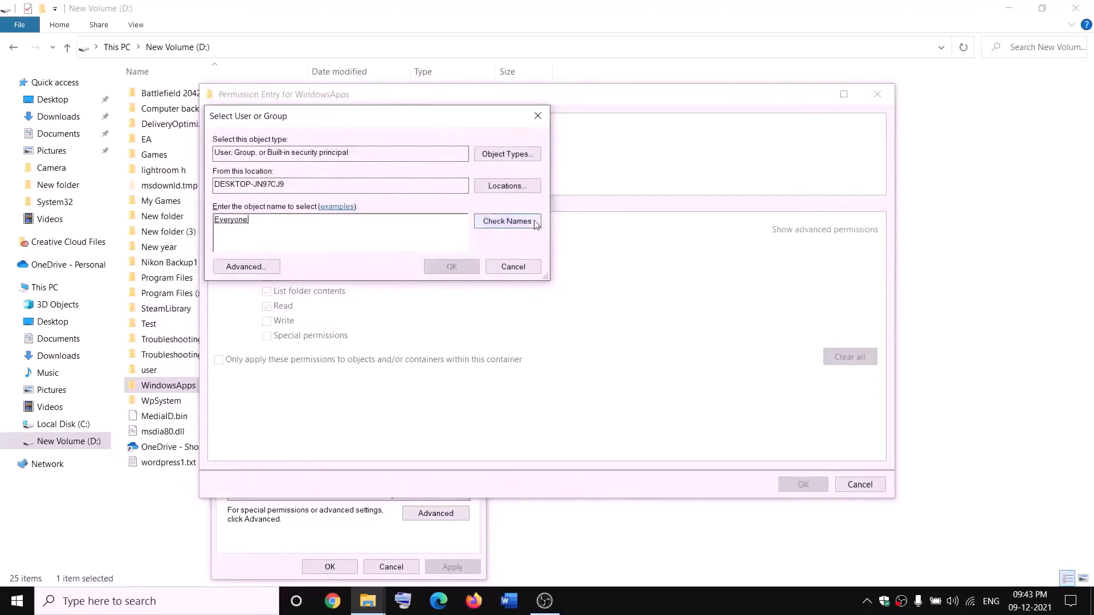
pyautogui.click(458, 270)
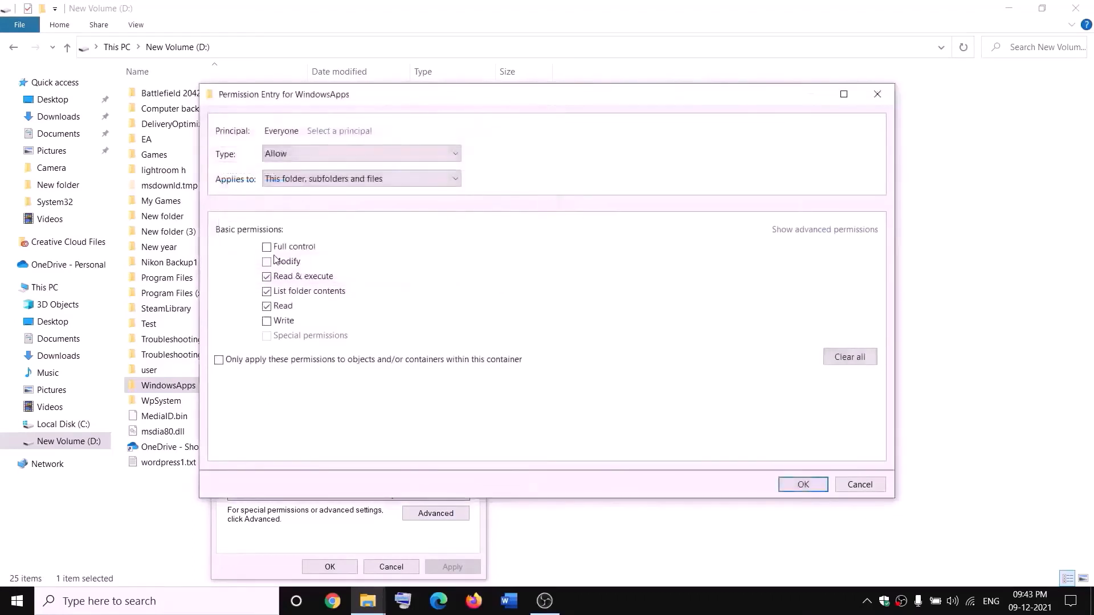
pyautogui.click(813, 481)
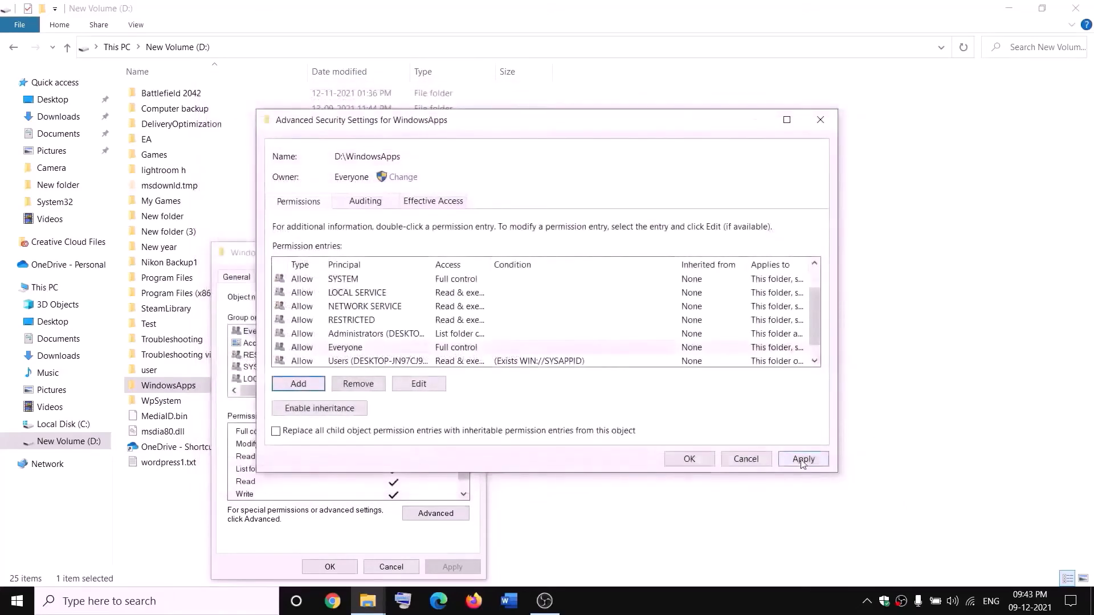
pyautogui.click(802, 463)
pyautogui.click(684, 462)
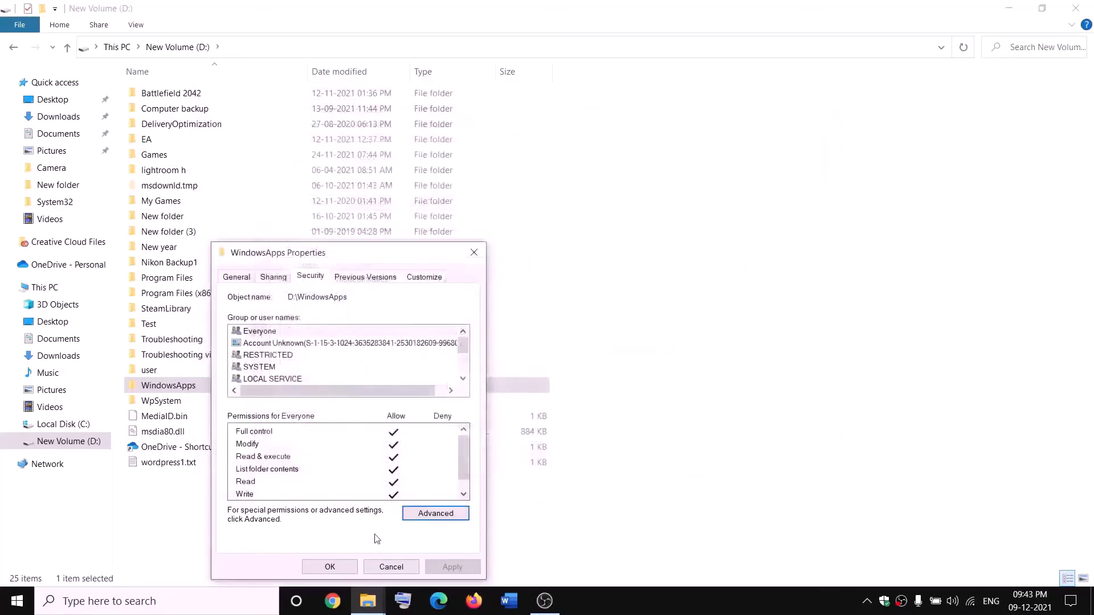
pyautogui.click(330, 567)
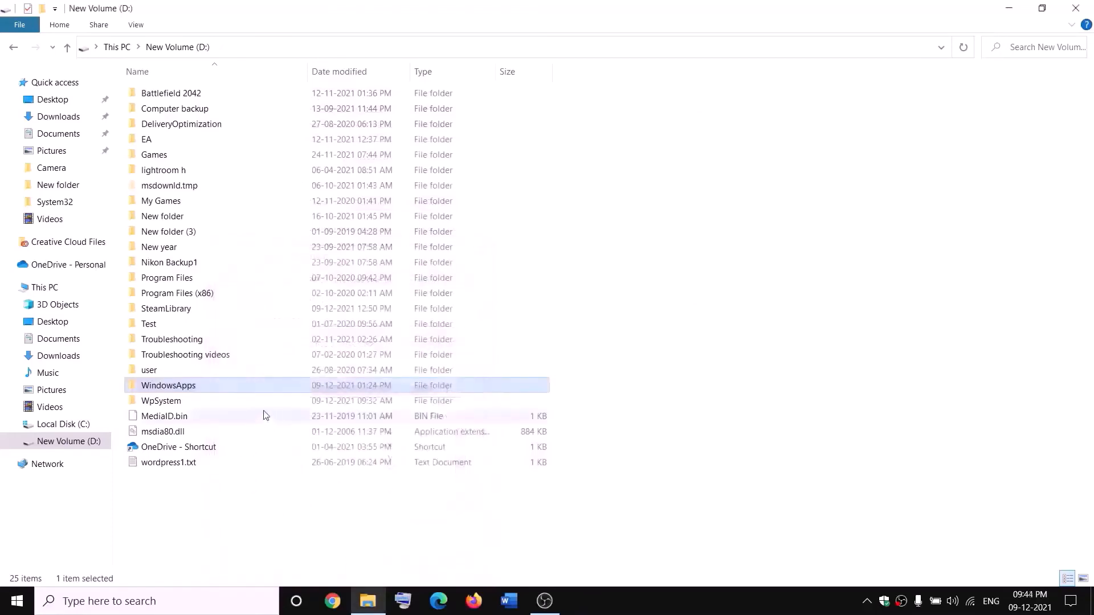
# - Rename the WindowsApps folder on D: to WindowsApps.old
pyautogui.rightClick(207, 392)
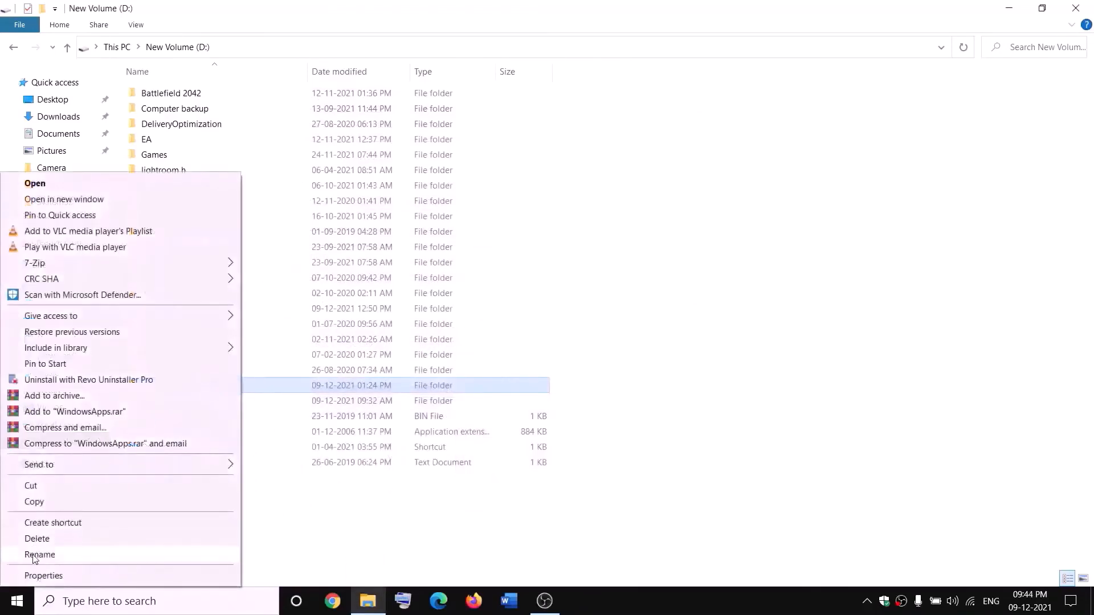
pyautogui.click(34, 555)
pyautogui.click(205, 383)
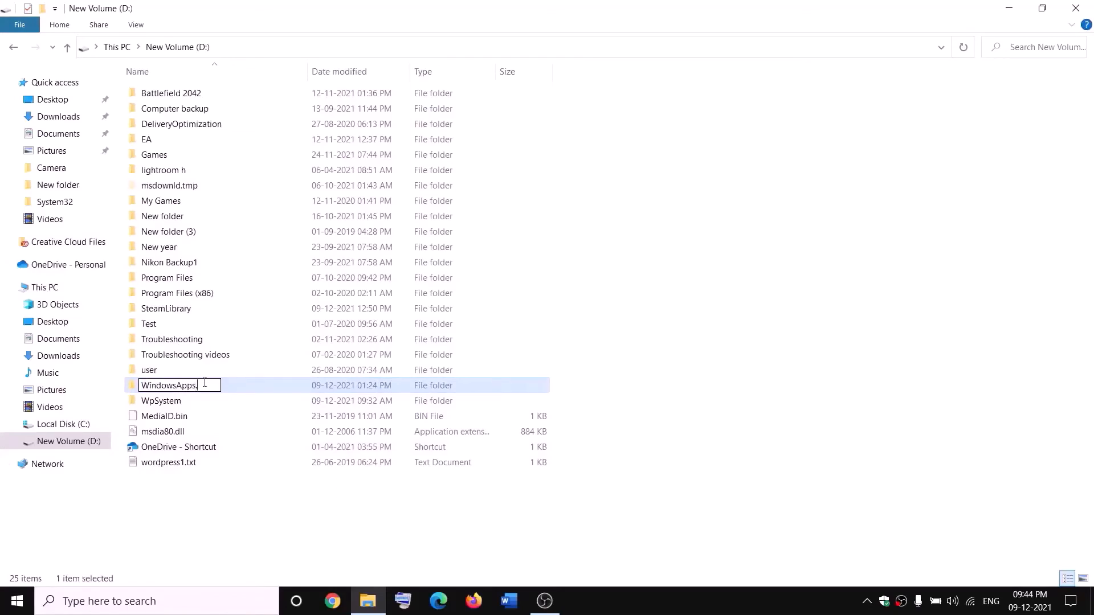
pyautogui.write('.old')
pyautogui.click(249, 496)
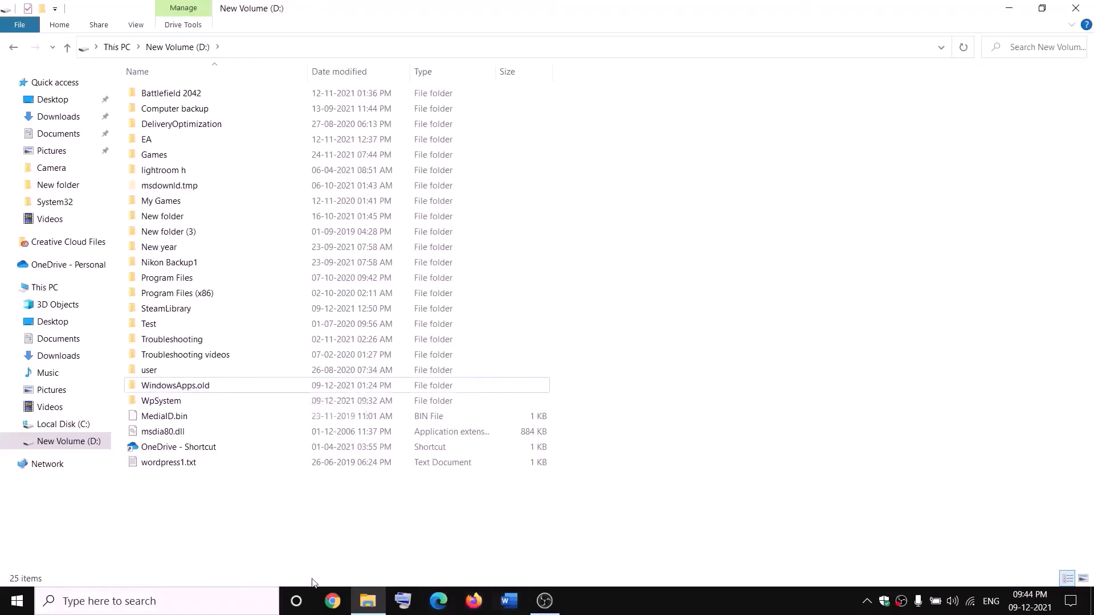
# - End the Gaming Services process in Task Manager, close Task Manager, and open Windows search
pyautogui.rightClick(17, 601)
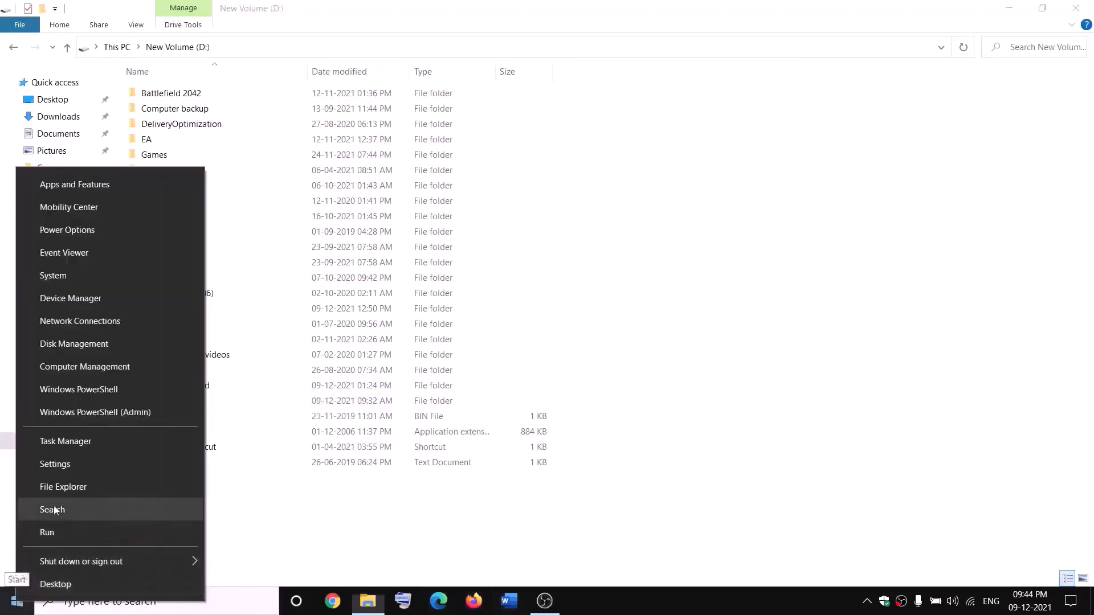
pyautogui.click(59, 447)
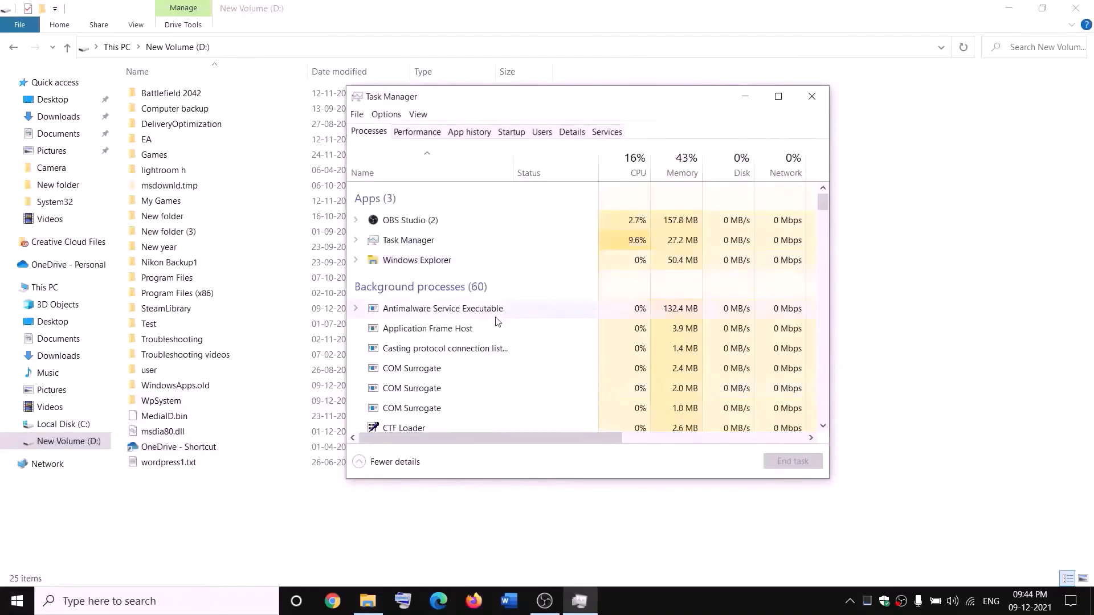
pyautogui.scroll(-2, 497, 323)
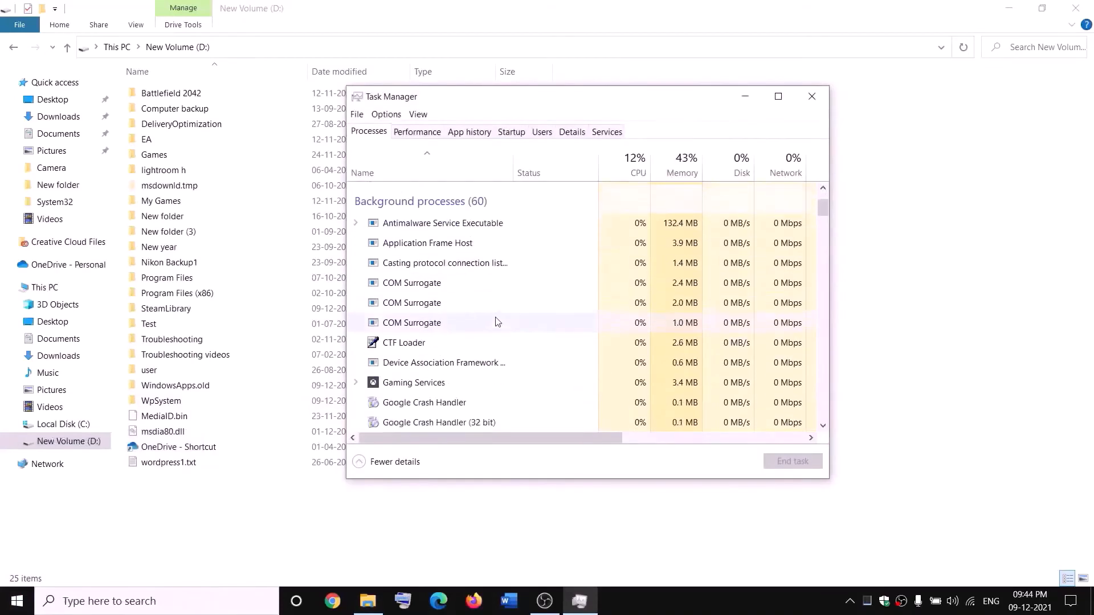
pyautogui.rightClick(397, 386)
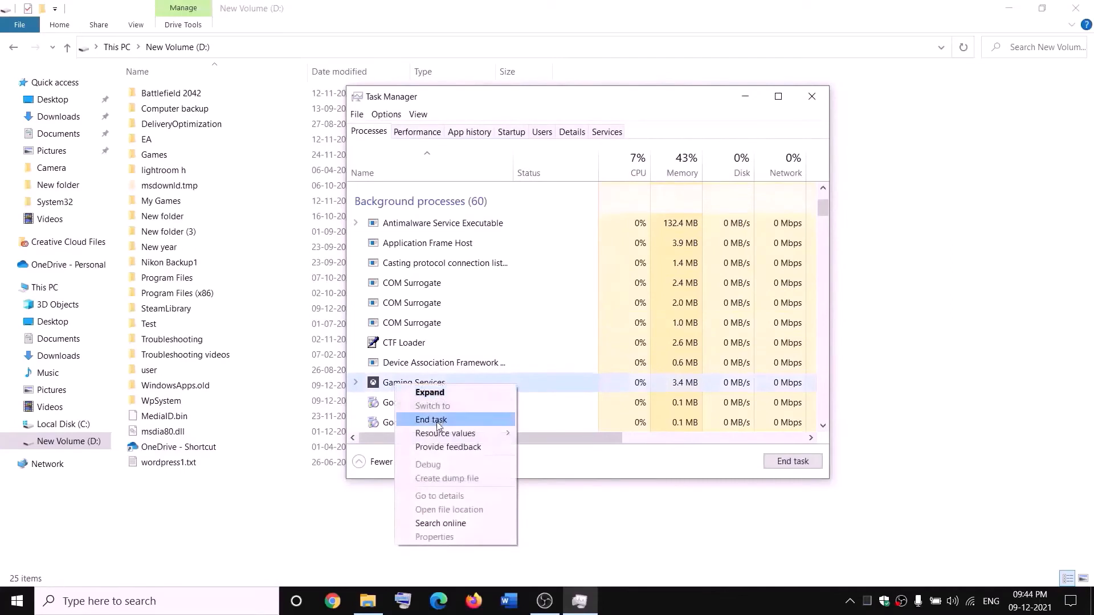
pyautogui.click(437, 422)
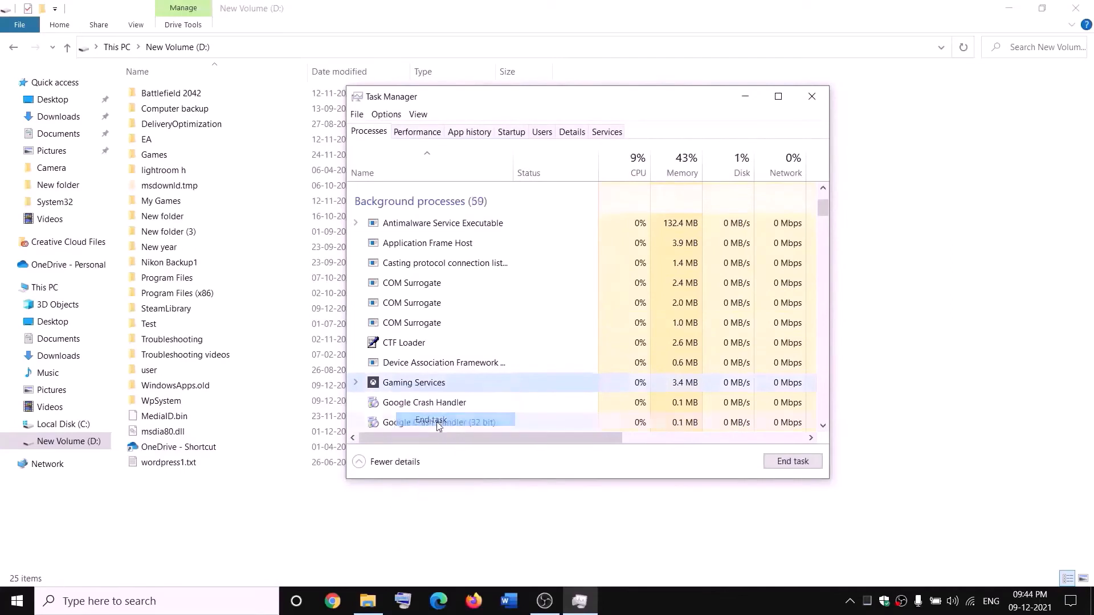
pyautogui.click(822, 101)
pyautogui.click(239, 600)
# - Open Services from search and jump to the Gaming Services entries
pyautogui.write('se')
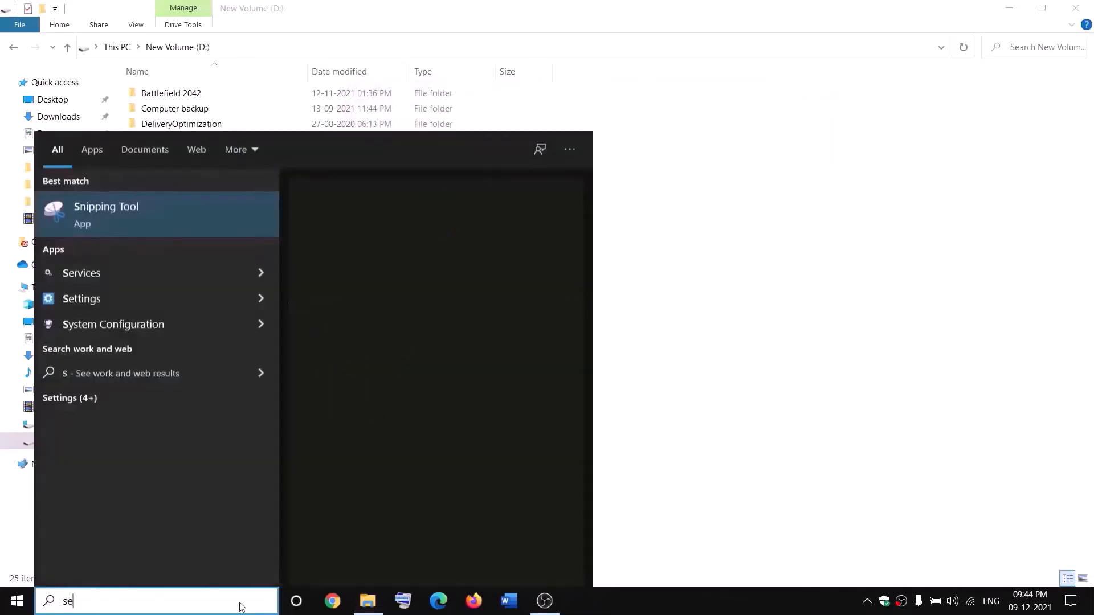
pyautogui.write('rvices')
pyautogui.press('Return')
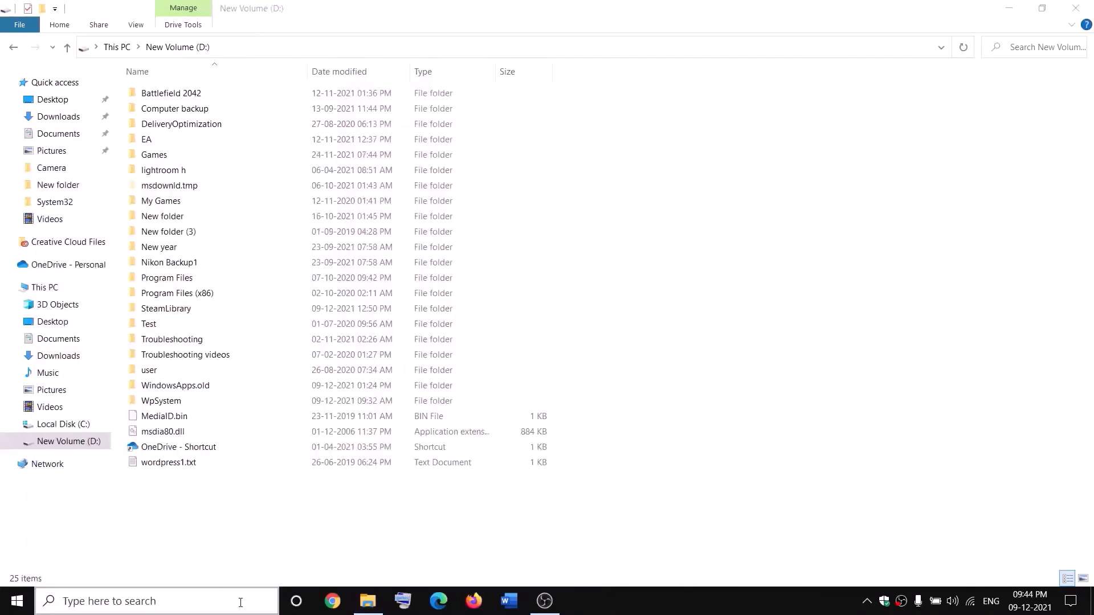
pyautogui.click(471, 309)
pyautogui.press('g')
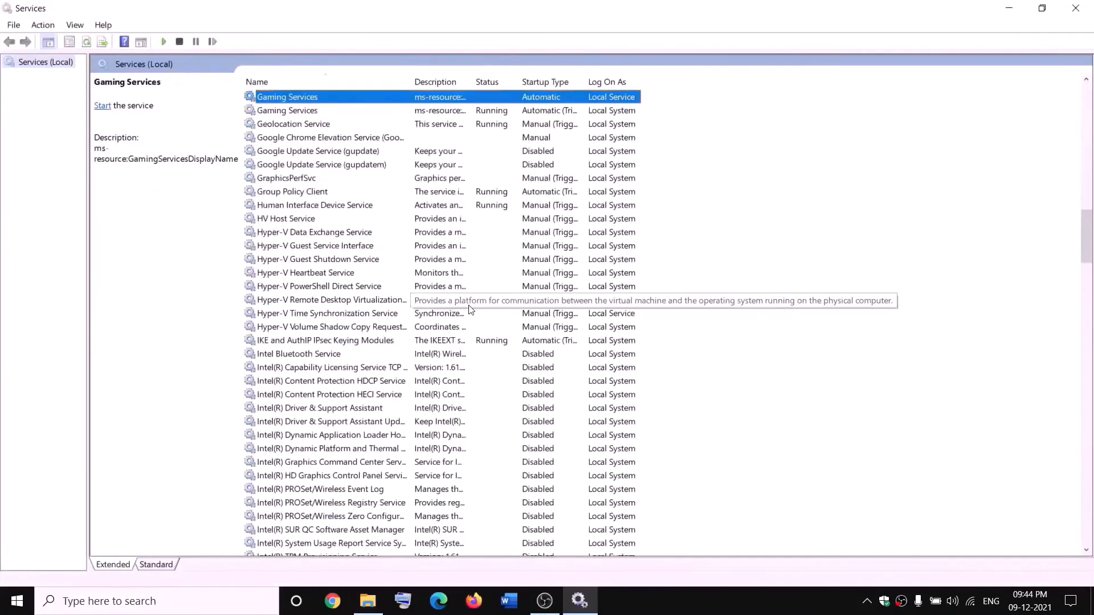
pyautogui.click(475, 150)
# - Start the first Gaming Services entry, then stop both Gaming Services entries
pyautogui.click(454, 100)
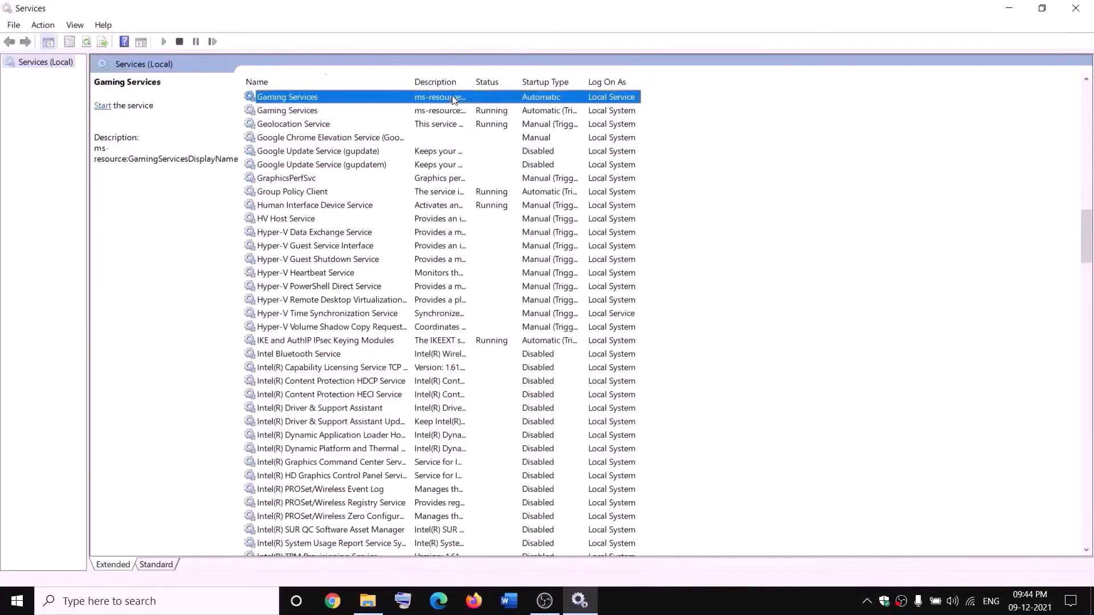
pyautogui.rightClick(454, 100)
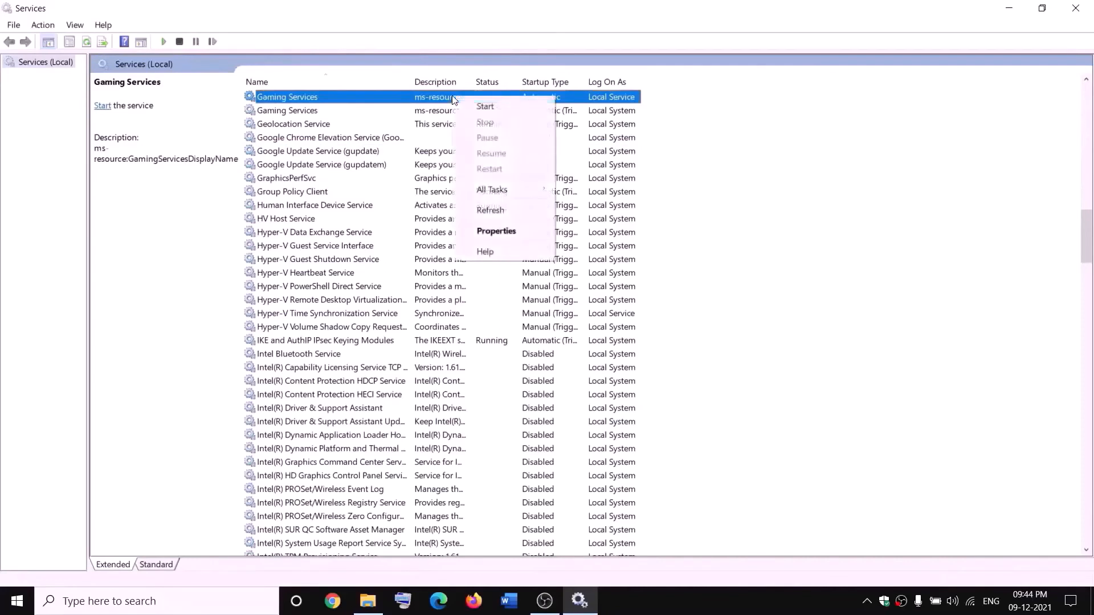
pyautogui.click(488, 107)
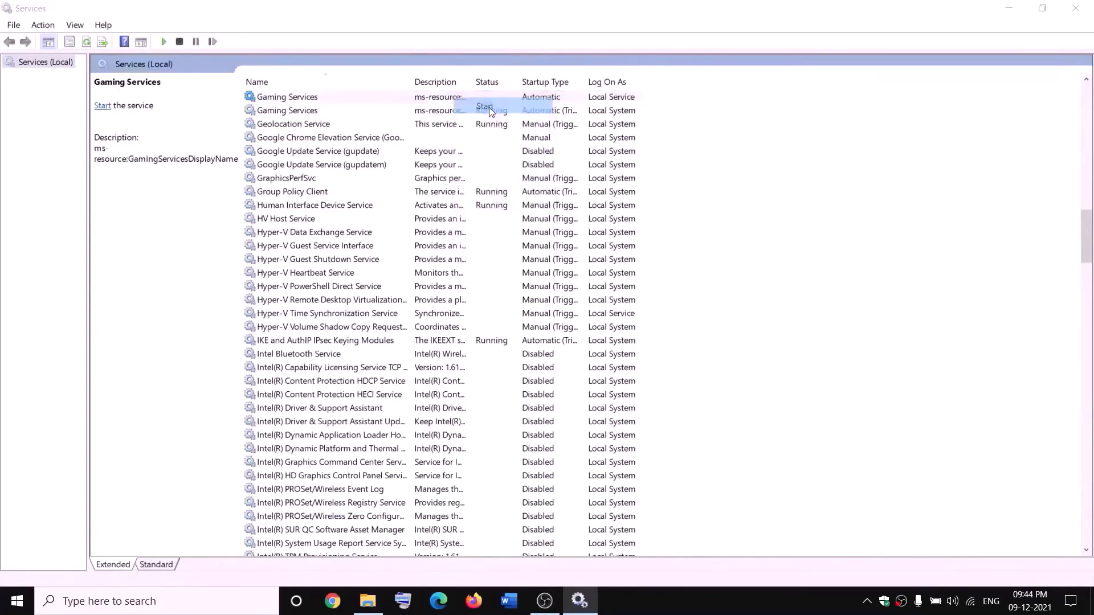
pyautogui.rightClick(445, 99)
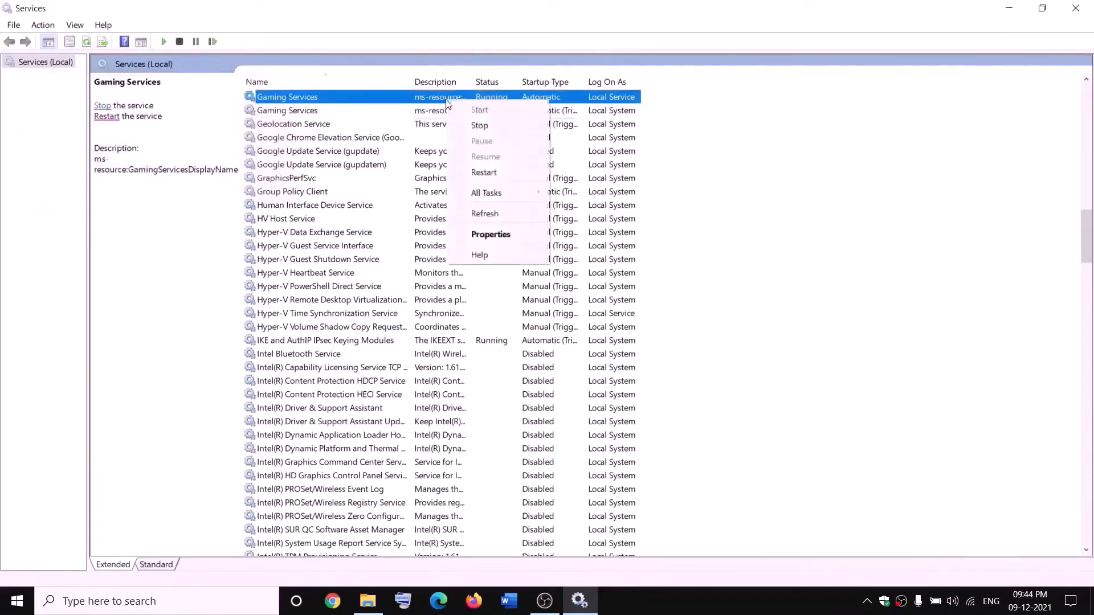
pyautogui.click(479, 124)
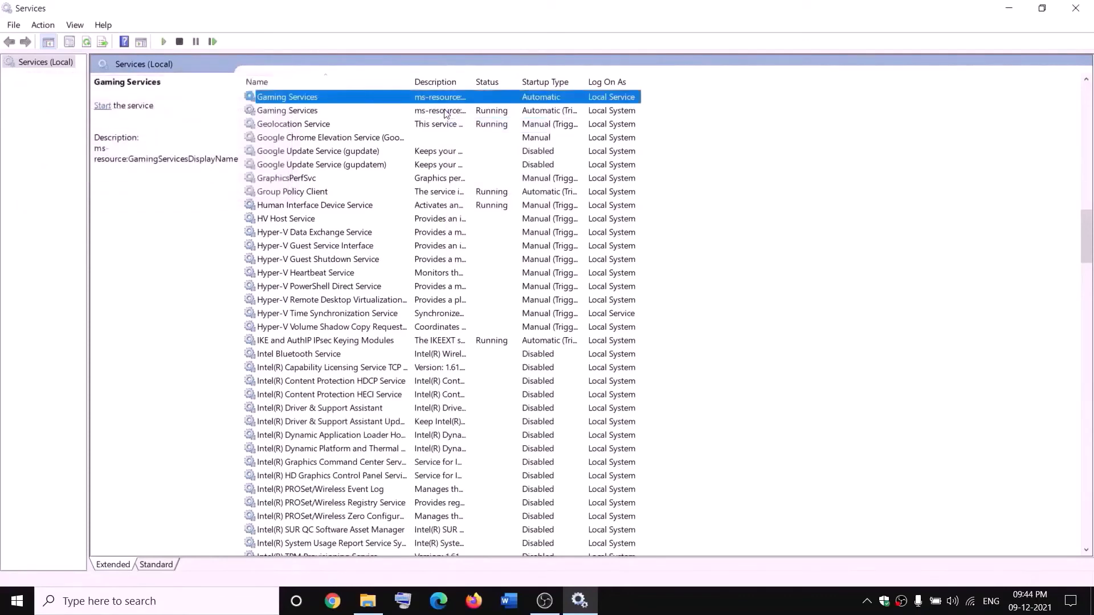
pyautogui.rightClick(450, 110)
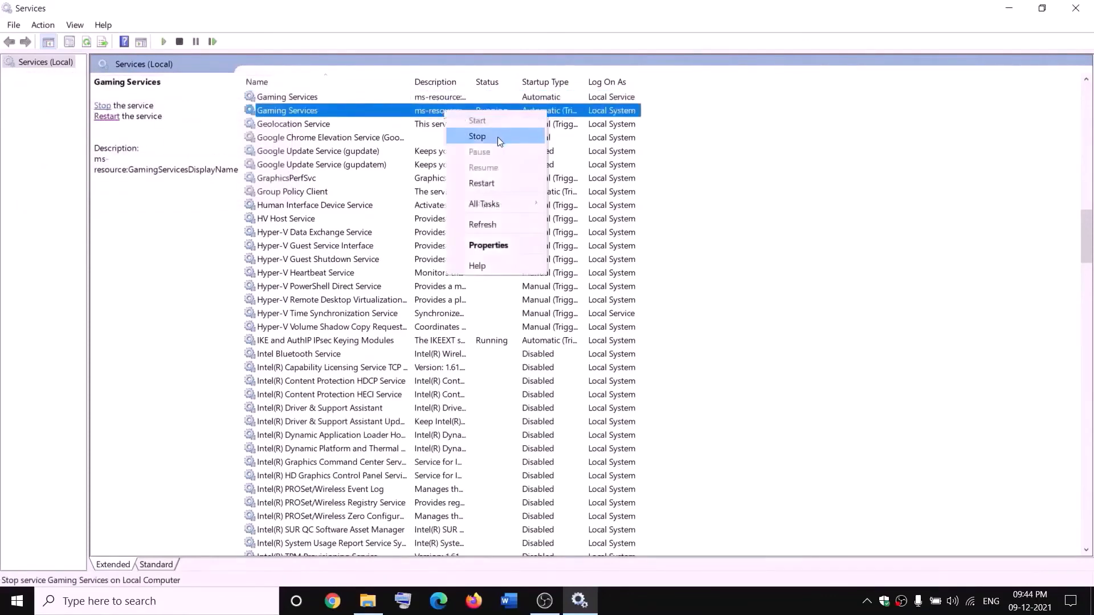
pyautogui.click(497, 137)
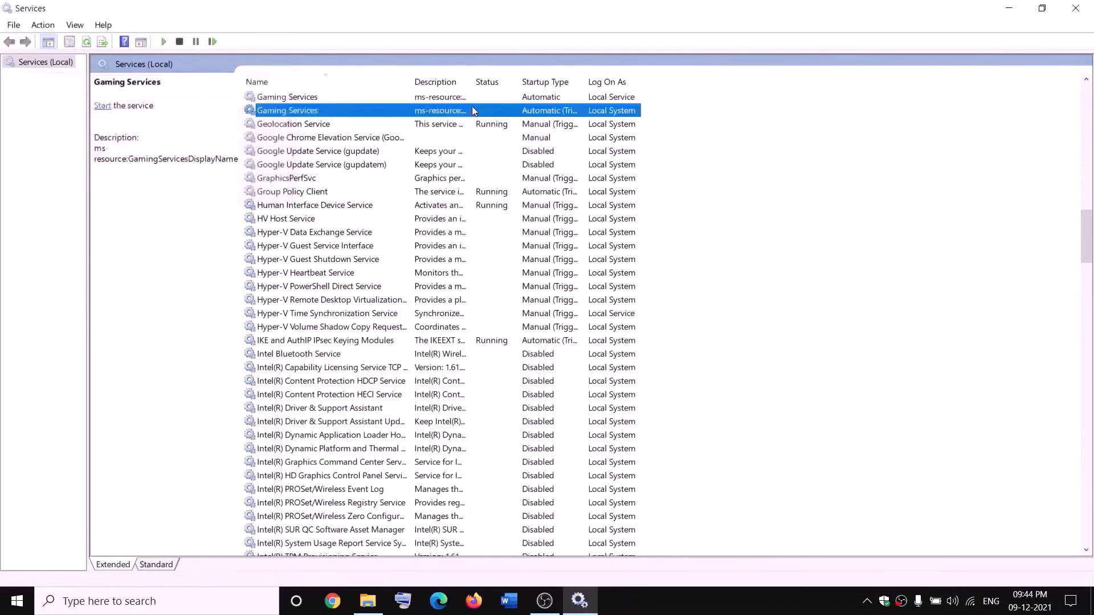
# - Start both Gaming Services entries again so they are running
pyautogui.click(368, 601)
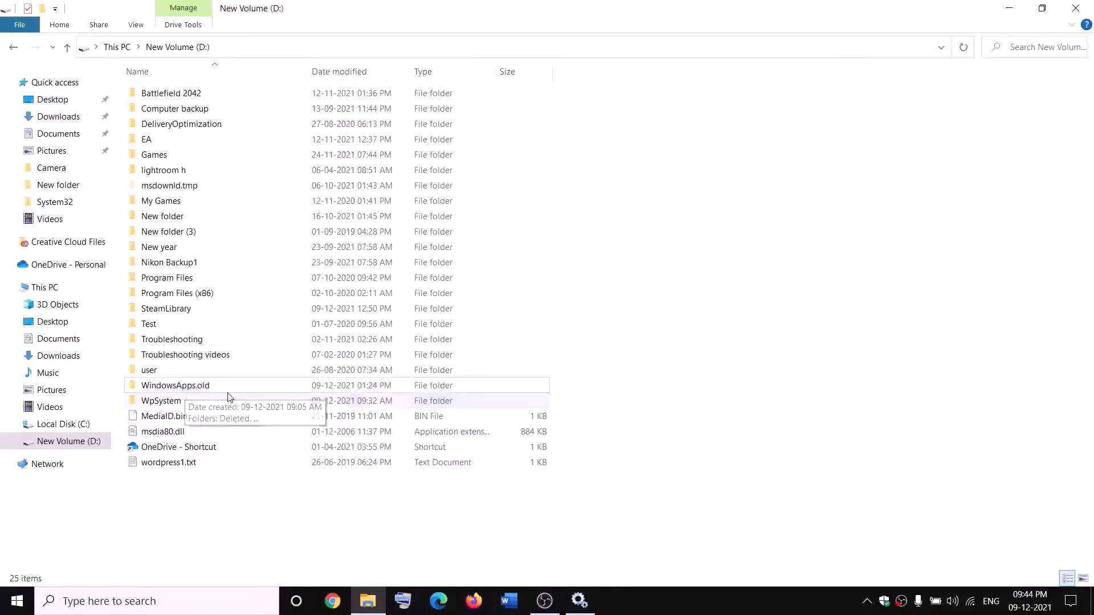
pyautogui.hotkey('alt', 'Tab')
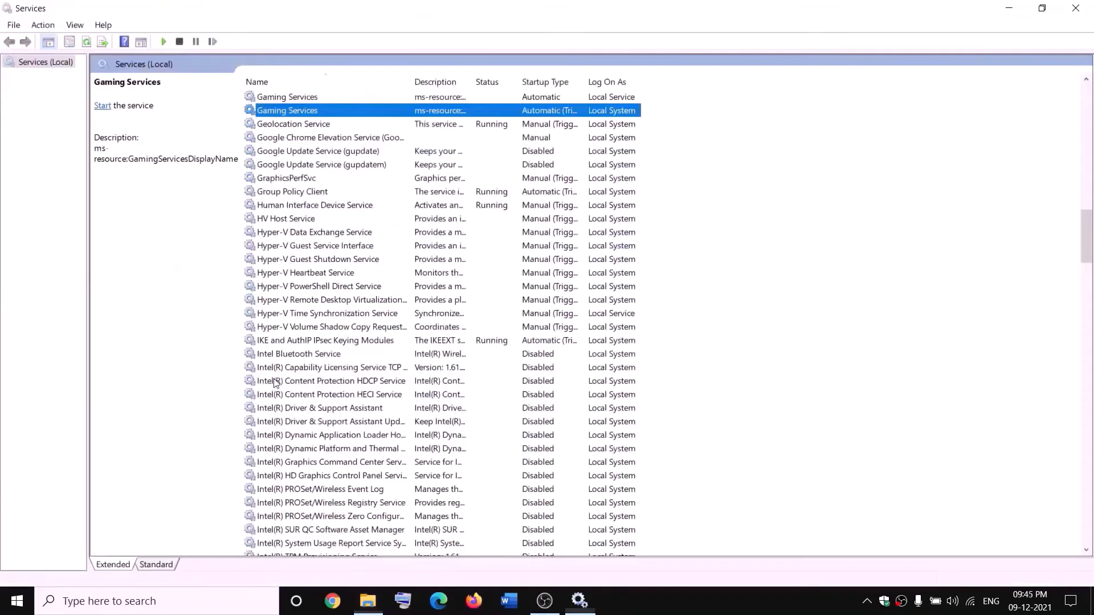
pyautogui.click(405, 98)
pyautogui.rightClick(405, 97)
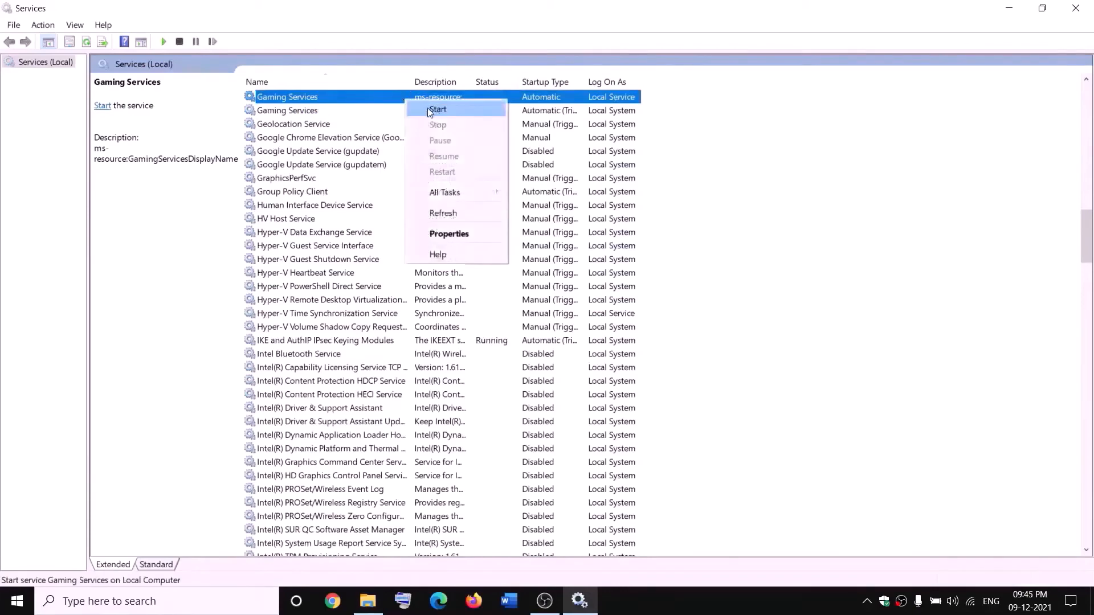
pyautogui.click(430, 110)
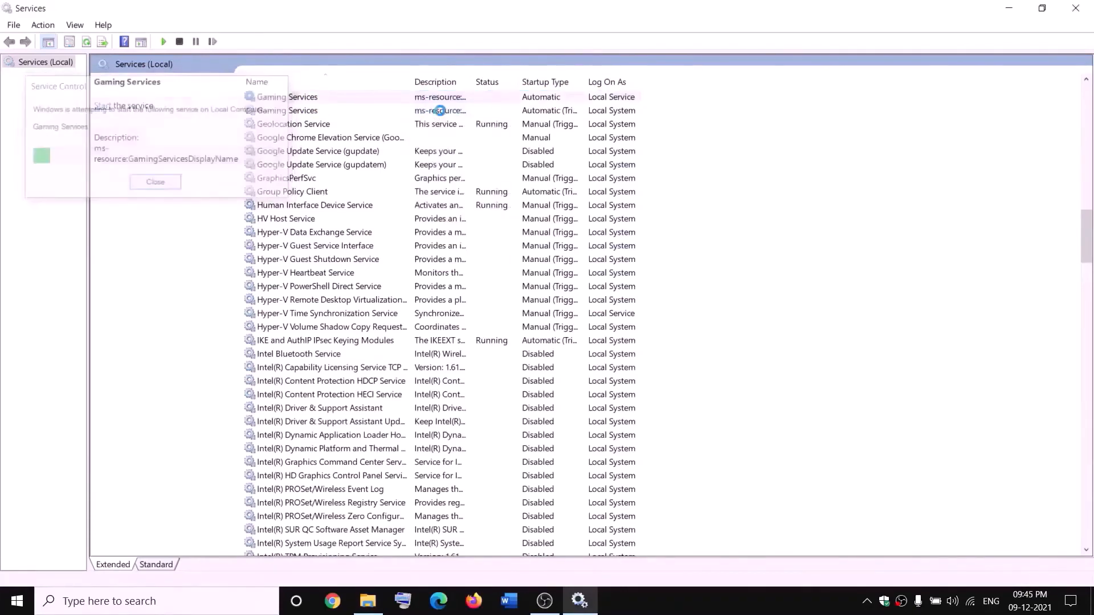
pyautogui.click(440, 111)
pyautogui.rightClick(440, 111)
pyautogui.click(466, 123)
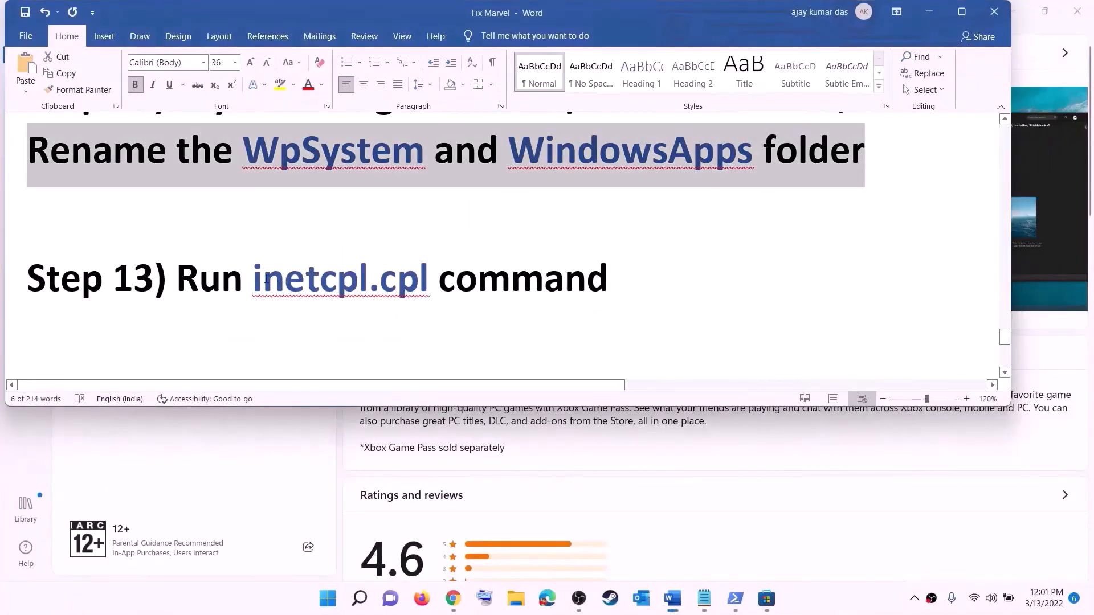
# - Run inetcpl.cpl from the notes, review the Advanced internet settings, and confirm with OK
pyautogui.moveTo(266, 278); pyautogui.dragTo(405, 272)
pyautogui.hotkey('ctrl', 'c')
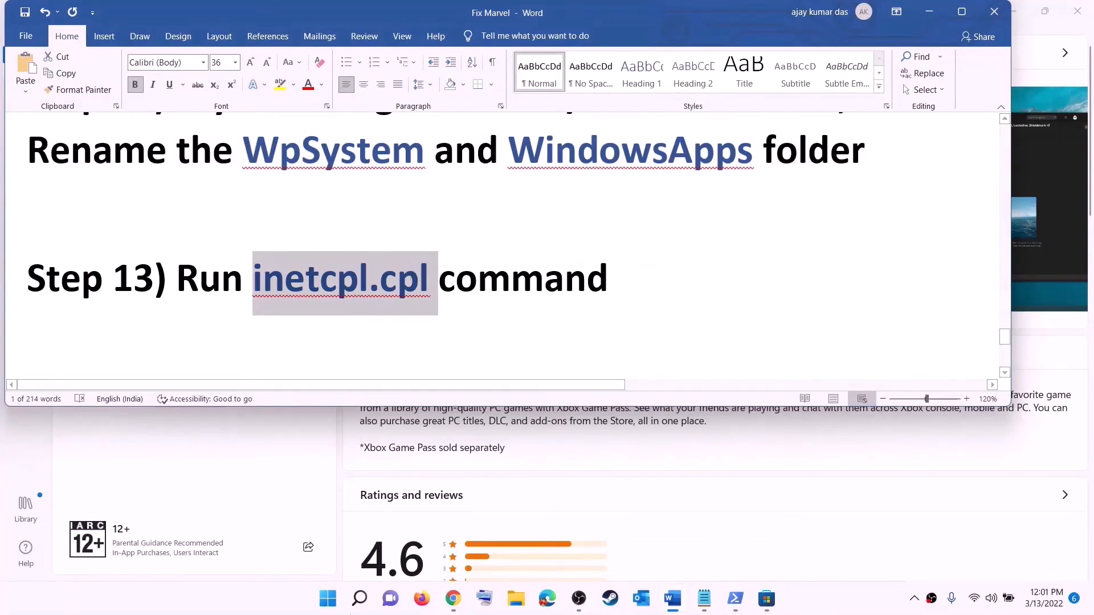
pyautogui.click(328, 598)
pyautogui.hotkey('ctrl', 'v')
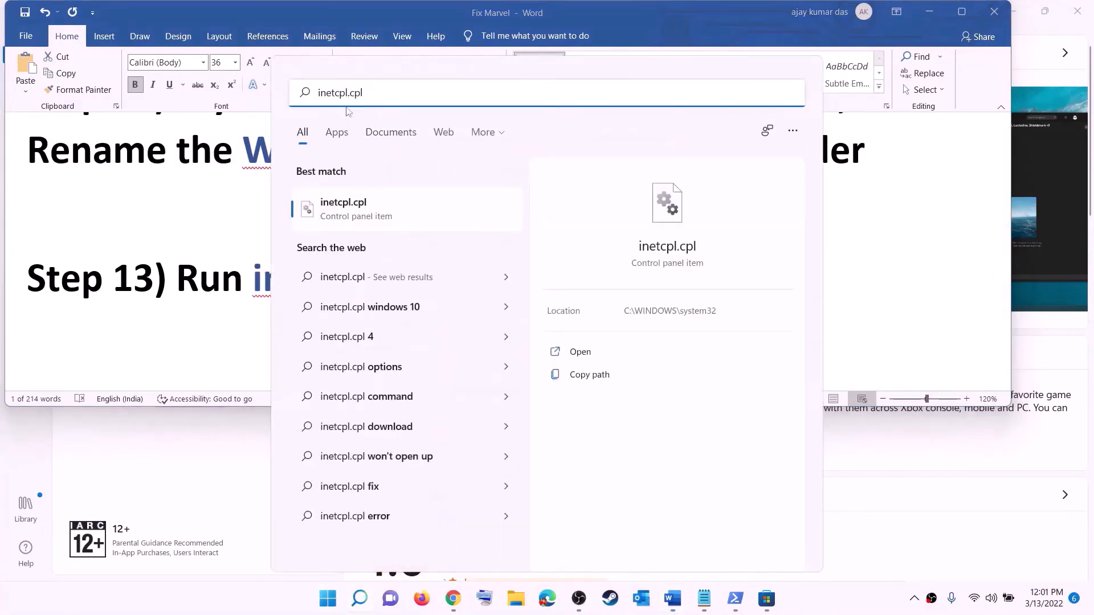
pyautogui.click(348, 210)
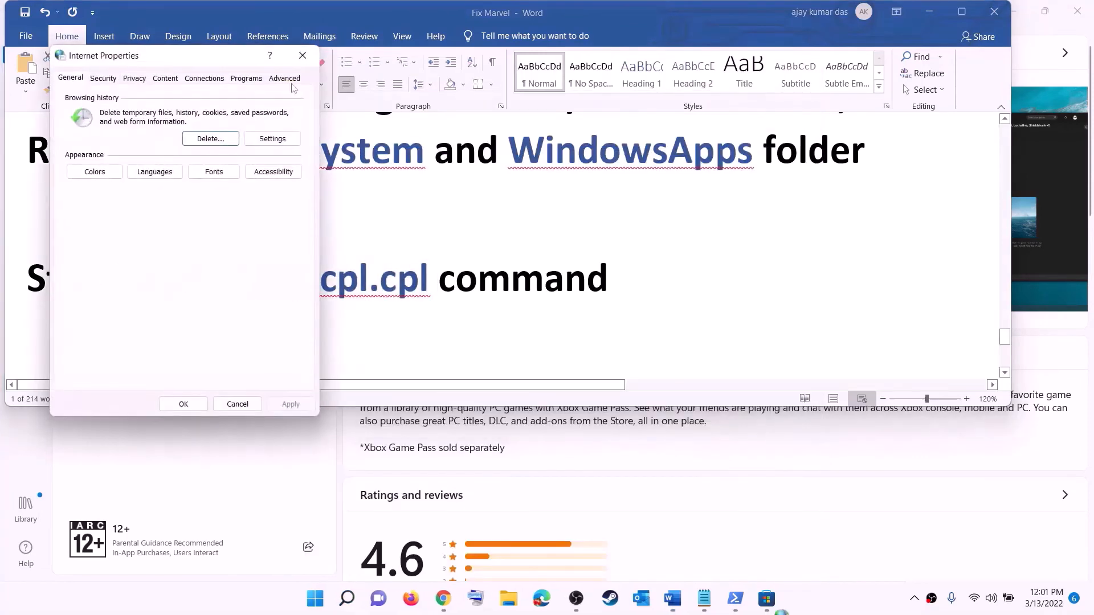
pyautogui.click(788, 127)
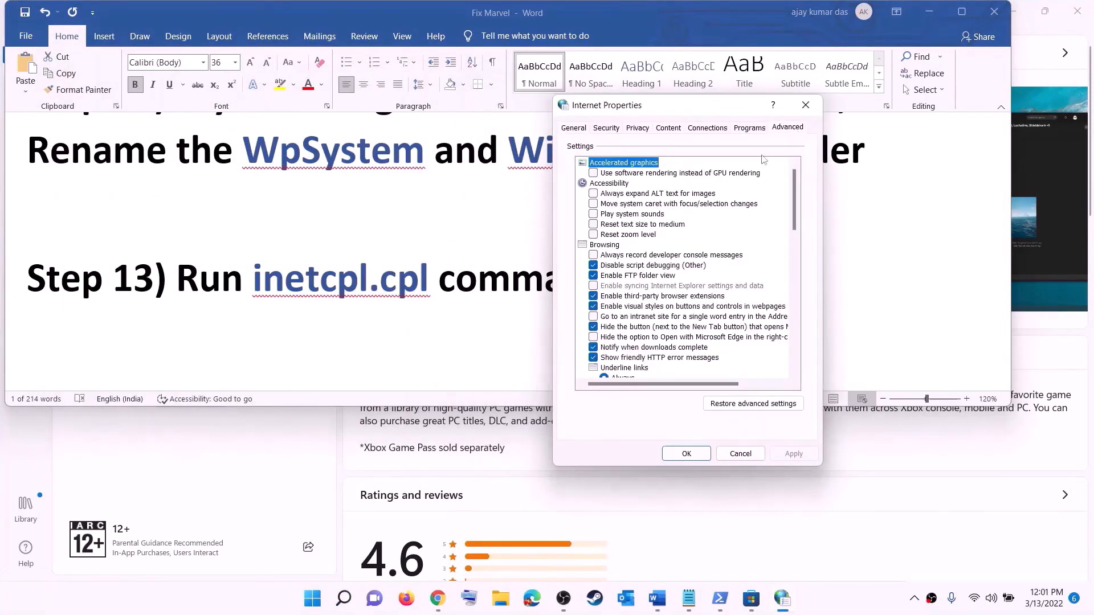
pyautogui.scroll(-12, 692, 309)
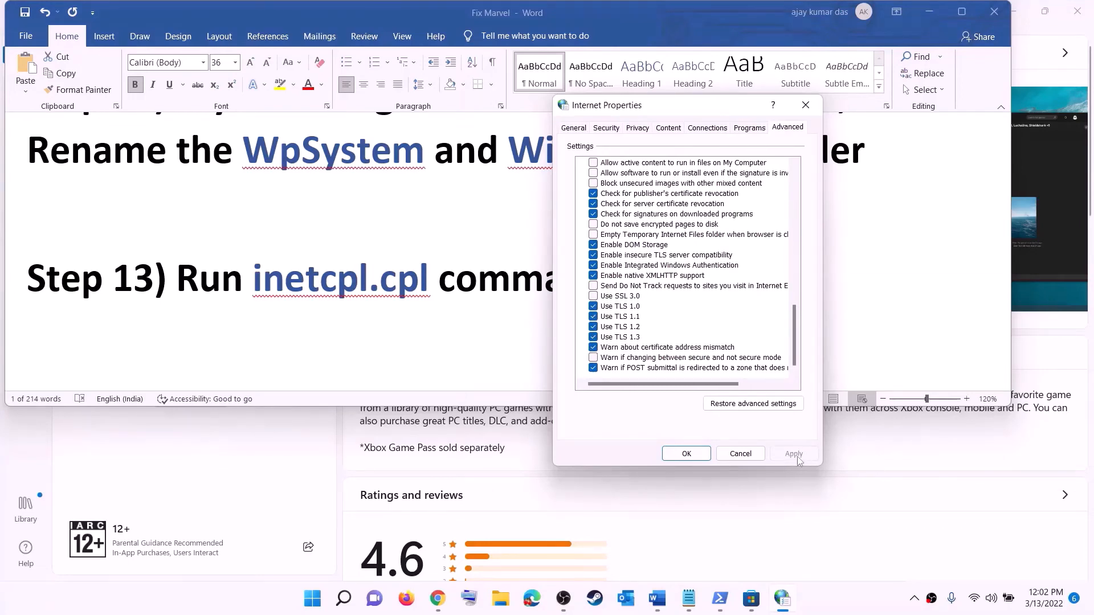
pyautogui.click(686, 454)
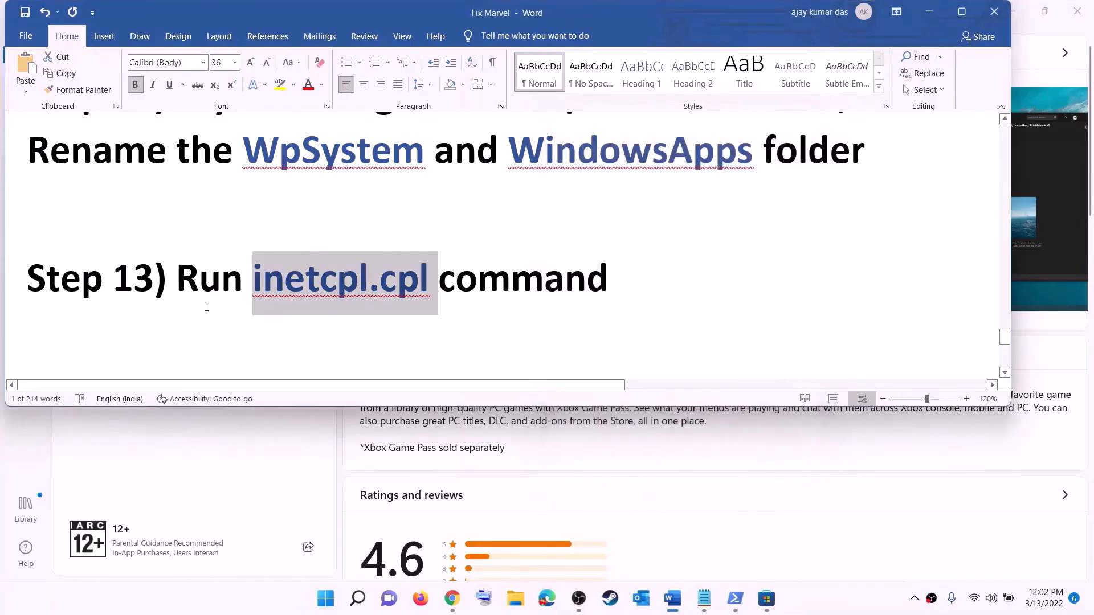
# - Read Step 14 in Word, then scroll Chrome to Create Windows 10 installation media
pyautogui.scroll(-5, 234, 290)
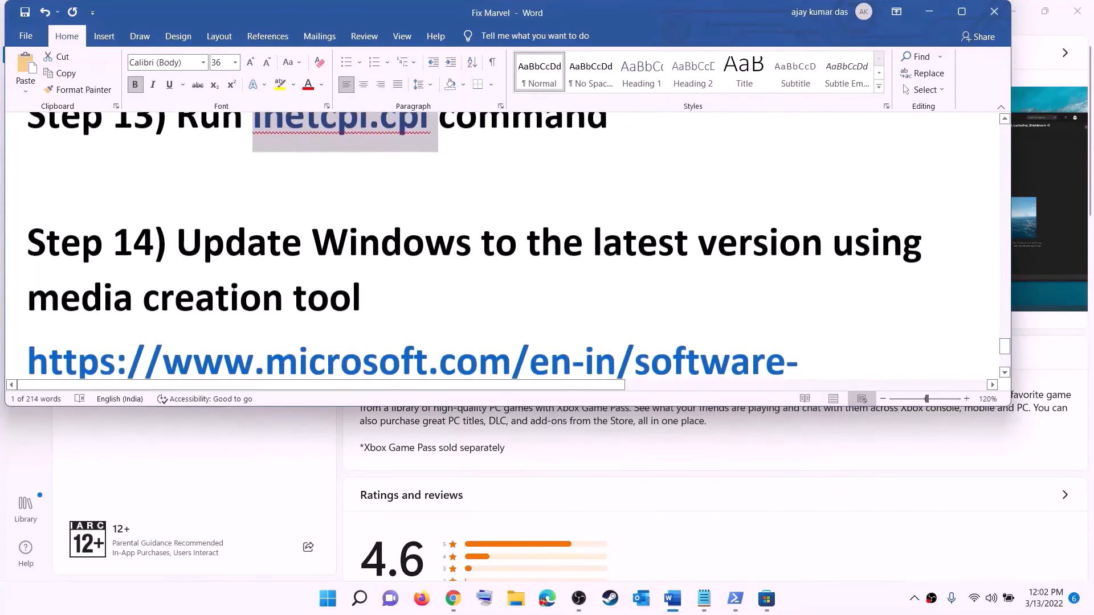
pyautogui.moveTo(188, 206); pyautogui.dragTo(435, 244)
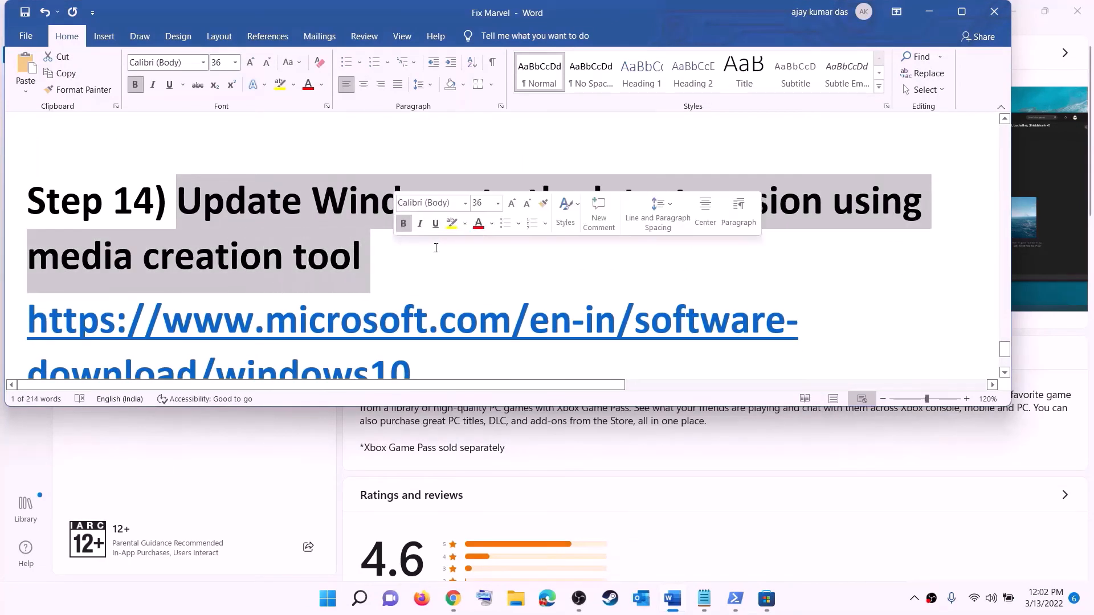
pyautogui.scroll(-3, 434, 244)
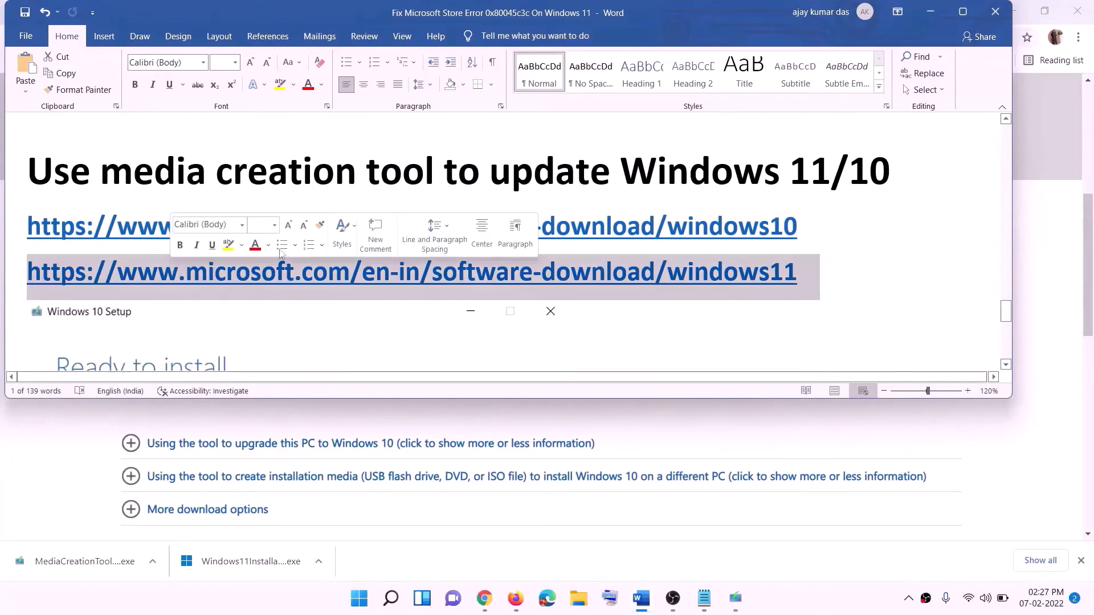
pyautogui.click(930, 12)
pyautogui.scroll(6, 470, 241)
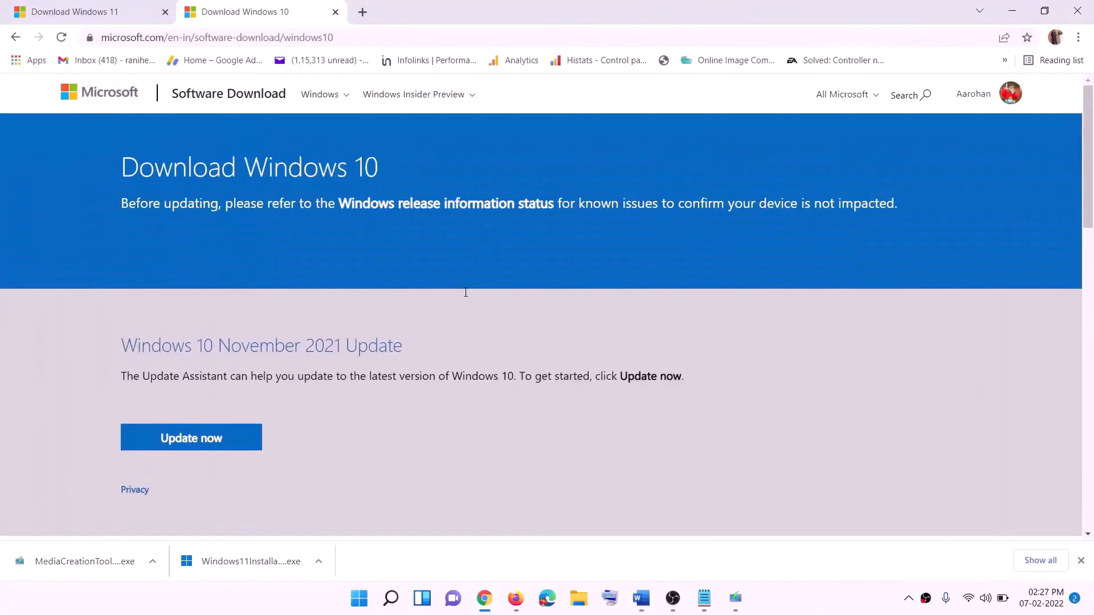
pyautogui.scroll(-5, 368, 321)
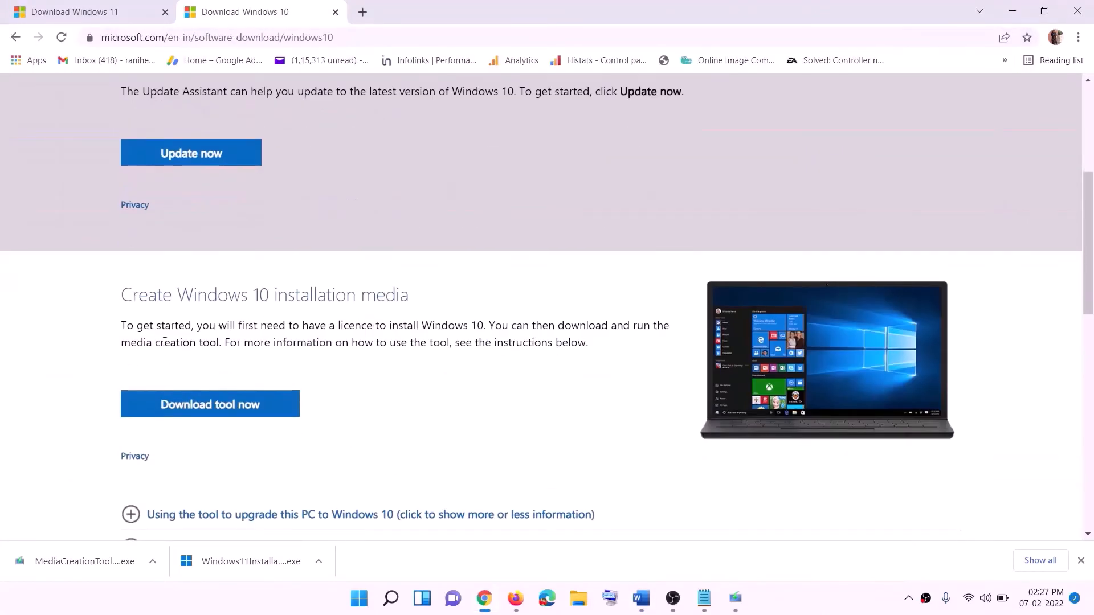
pyautogui.moveTo(131, 342); pyautogui.dragTo(243, 341)
pyautogui.scroll(-3, 366, 319)
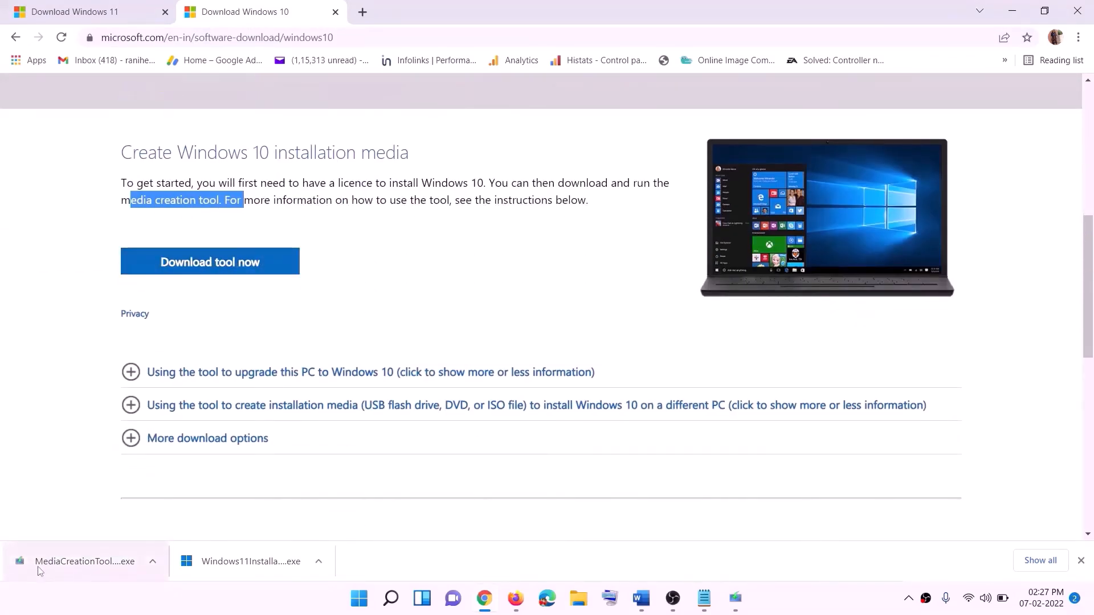
# - Run the media creation tool, accept the license, and choose Upgrade this PC now
pyautogui.click(736, 600)
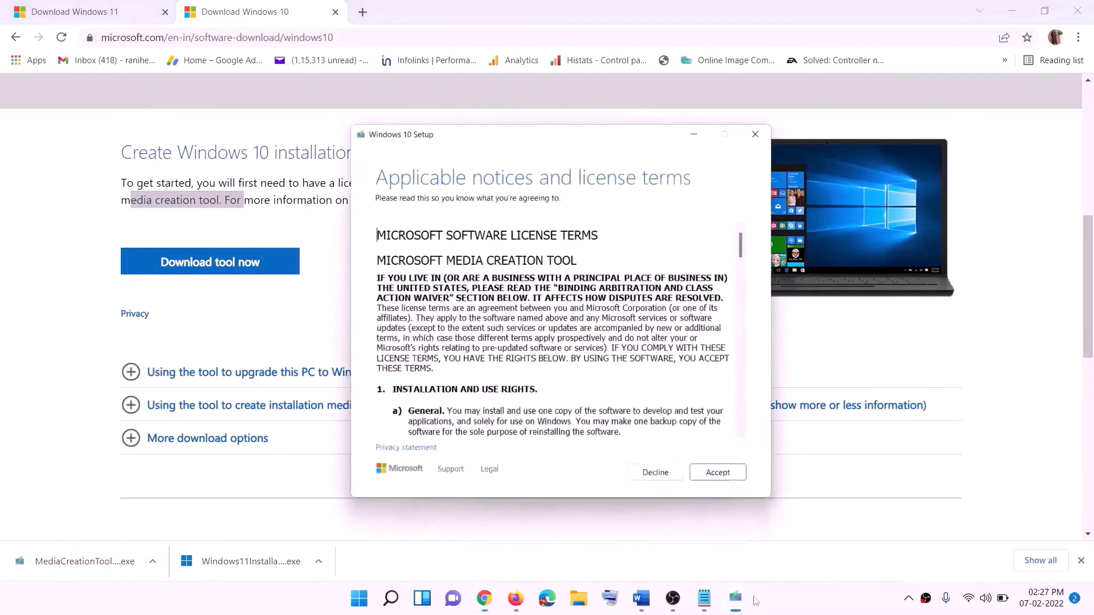
pyautogui.click(713, 464)
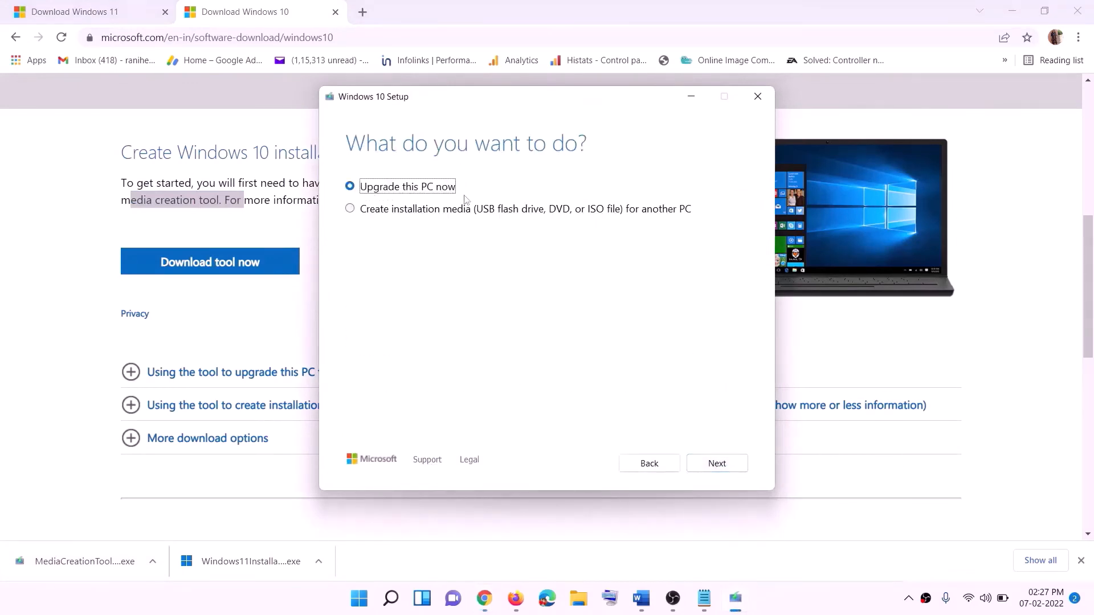
pyautogui.click(716, 464)
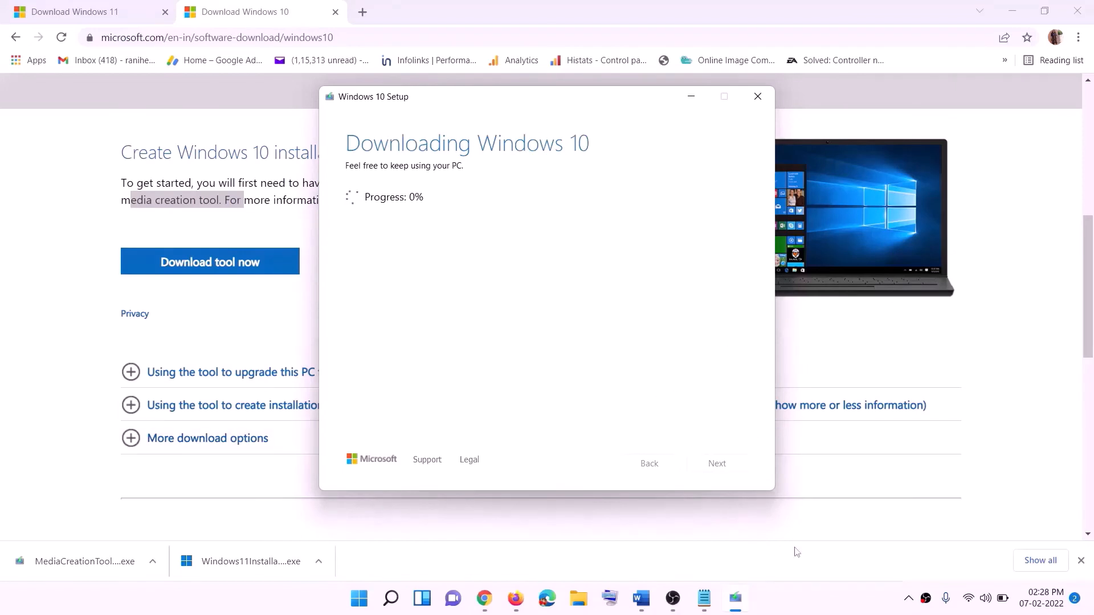
pyautogui.click(808, 610)
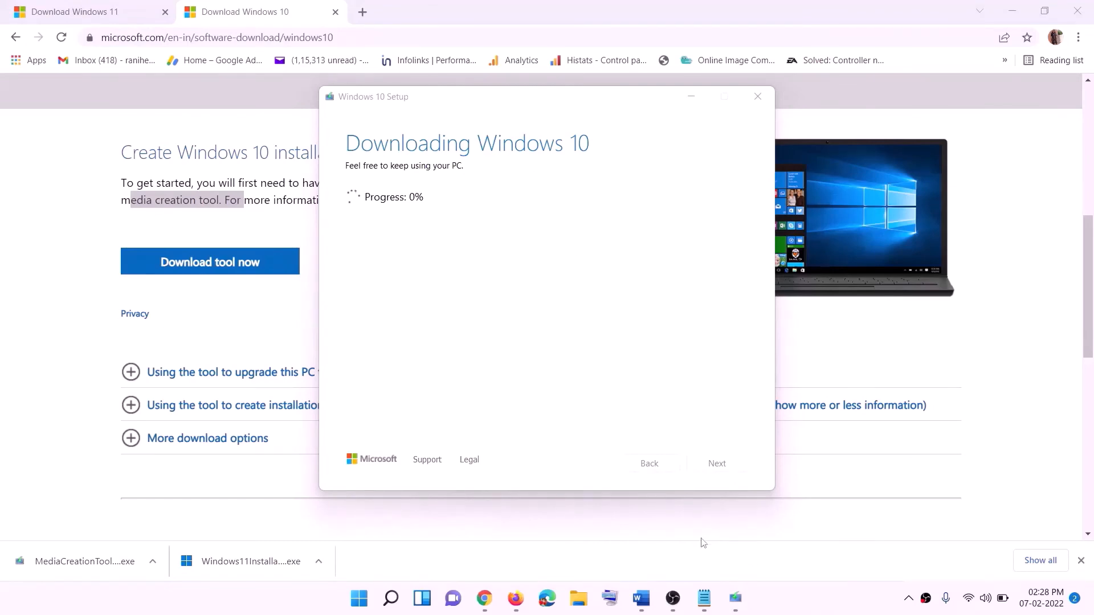
# - Maximize the Word guide and scroll to its Ready to install screenshot
pyautogui.click(647, 607)
pyautogui.scroll(-1, 122, 278)
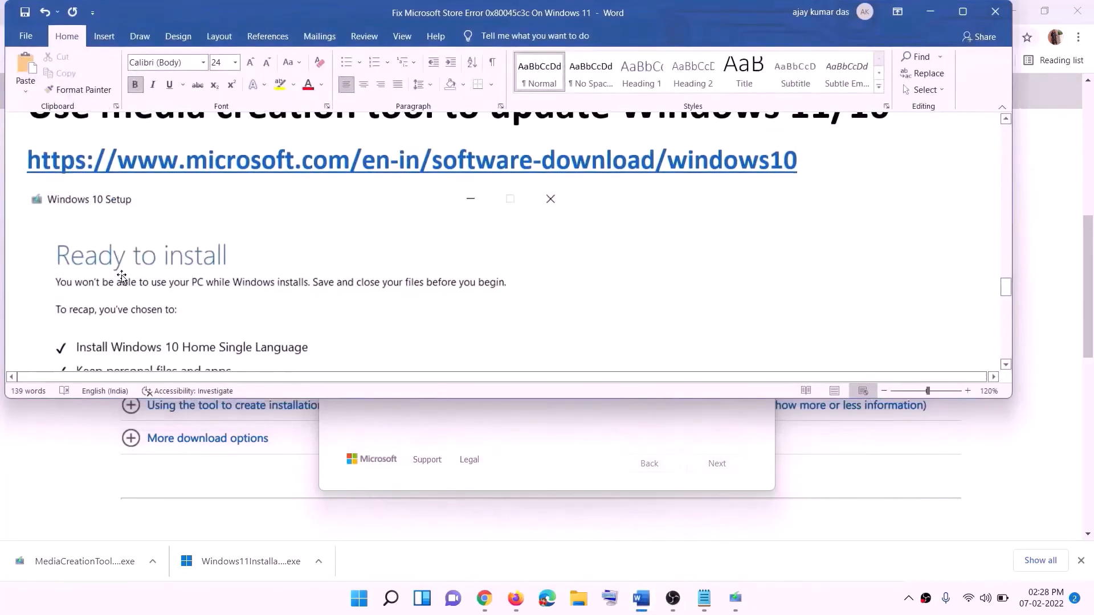
pyautogui.click(962, 12)
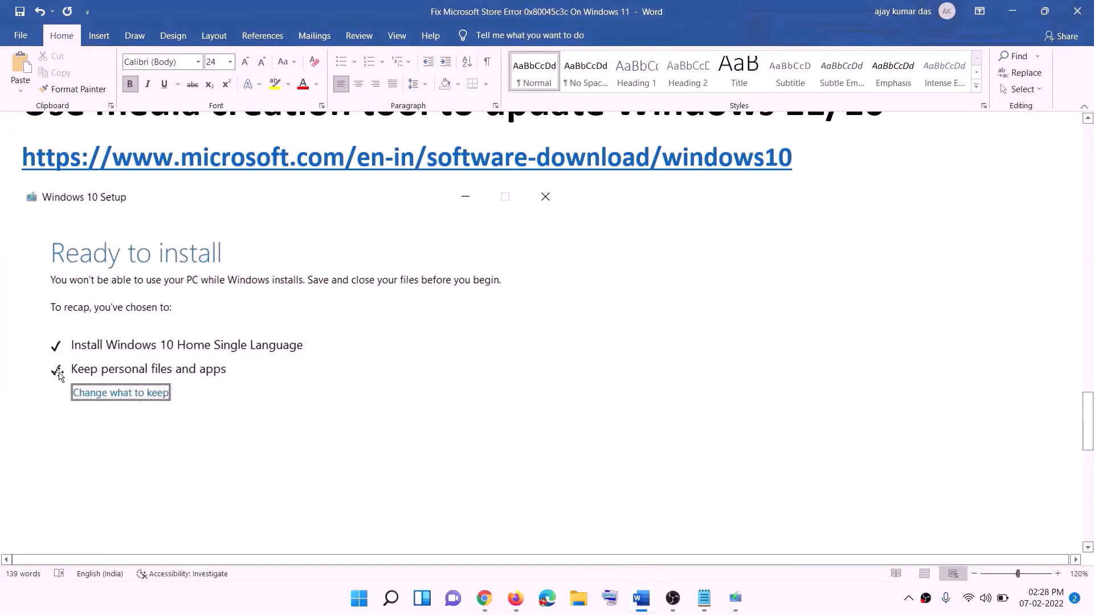
pyautogui.scroll(-3, 560, 395)
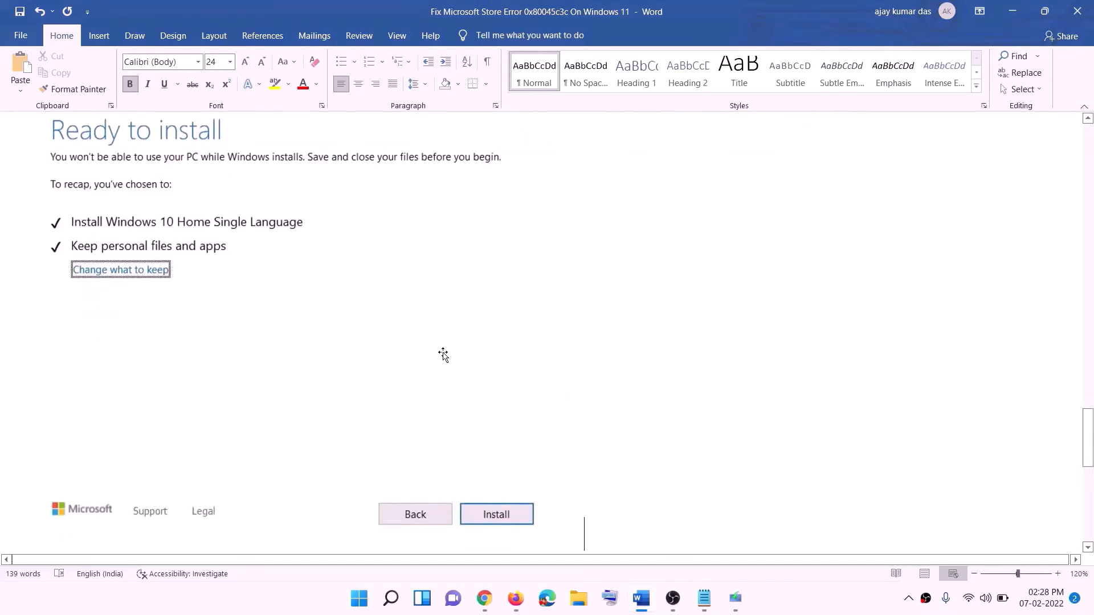
pyautogui.scroll(1, 448, 354)
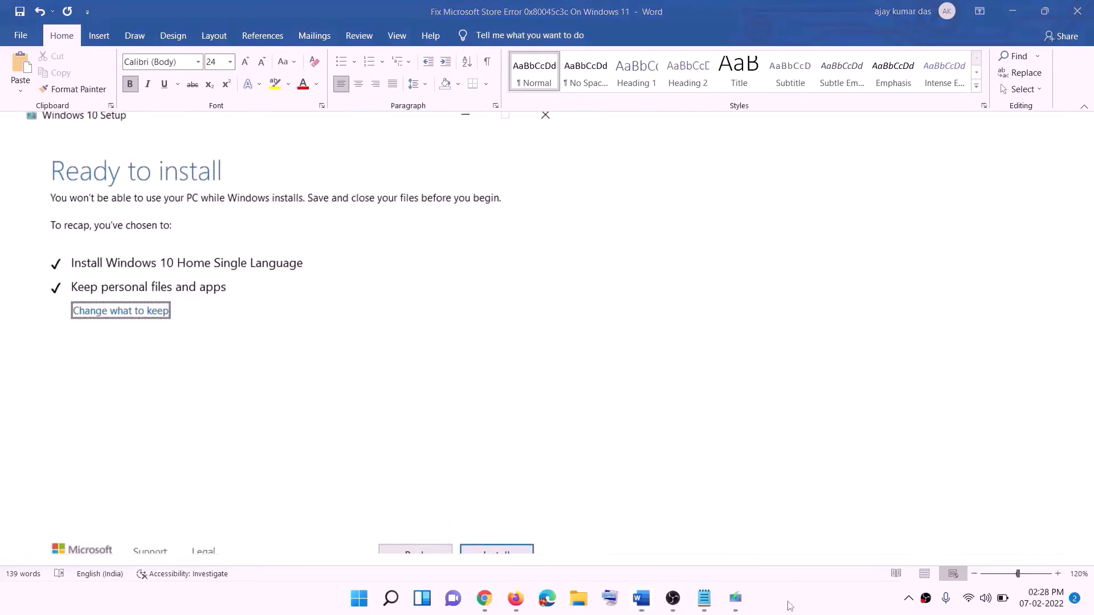
# - Download the Windows 11 media creation tool from Chrome and launch it
pyautogui.click(503, 603)
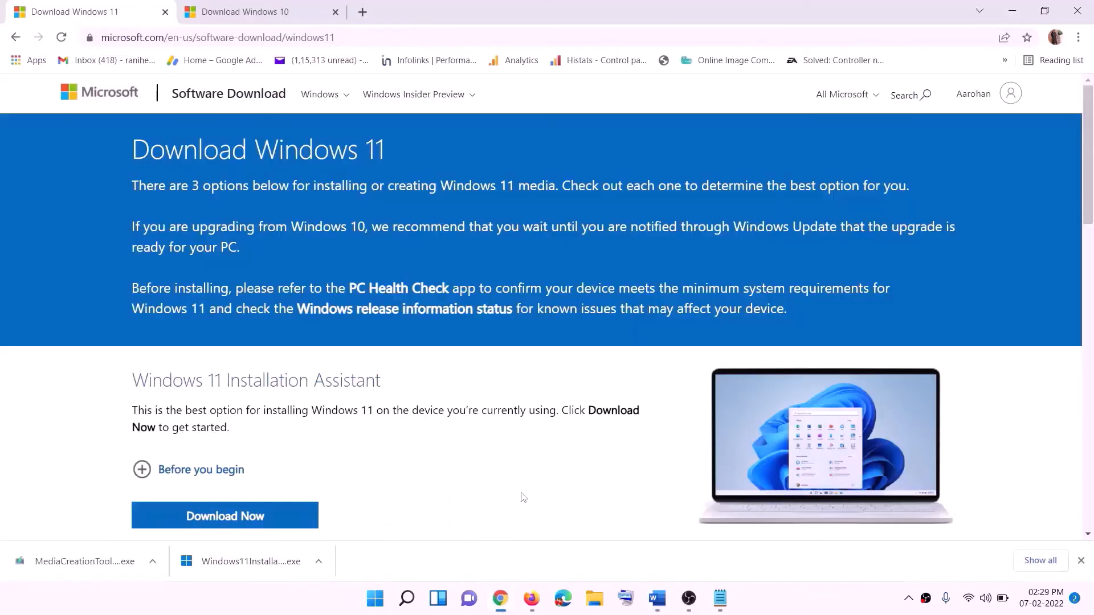
pyautogui.scroll(-5, 353, 376)
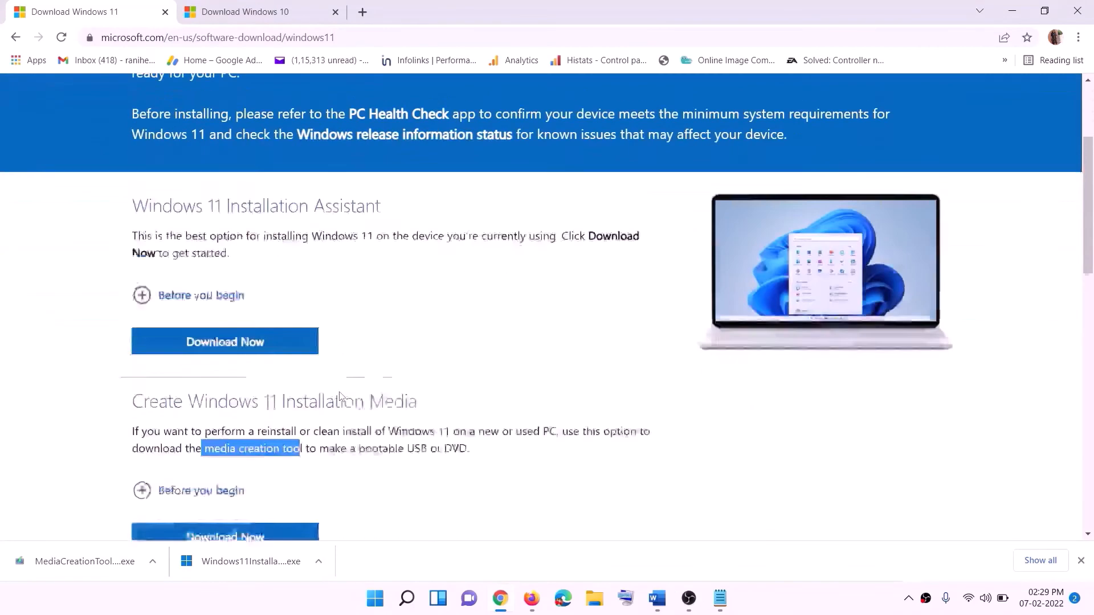
pyautogui.click(209, 338)
pyautogui.moveTo(210, 338); pyautogui.dragTo(316, 338)
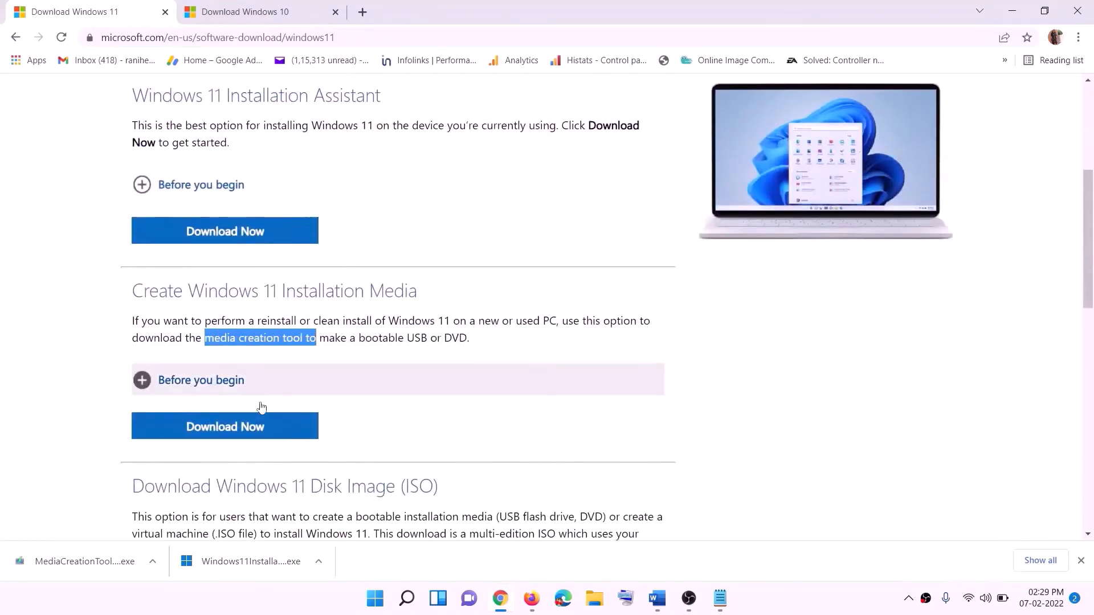
pyautogui.click(217, 433)
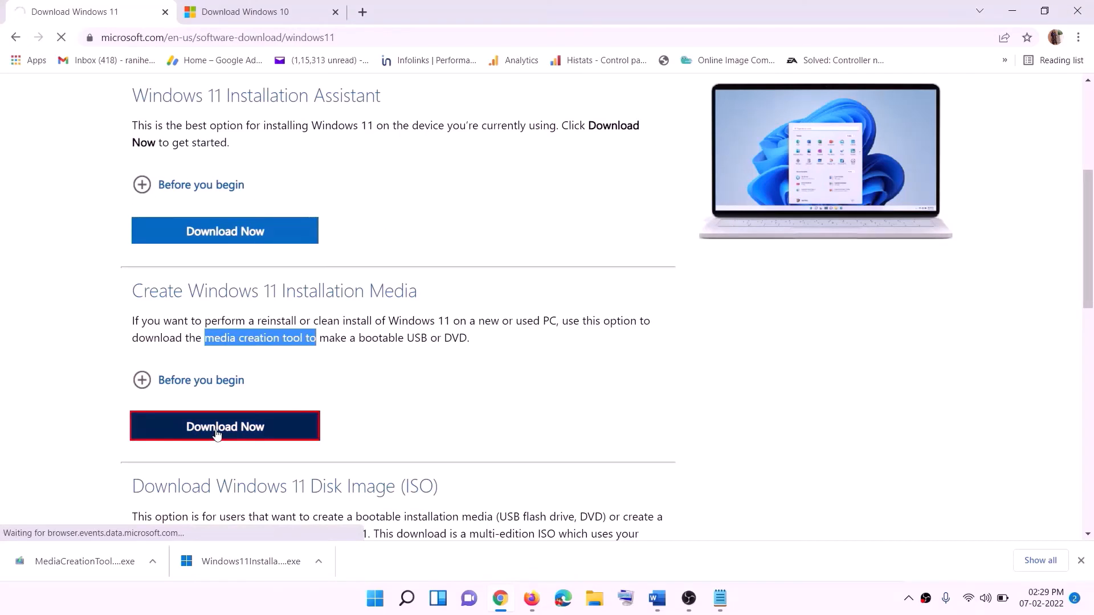
pyautogui.click(76, 567)
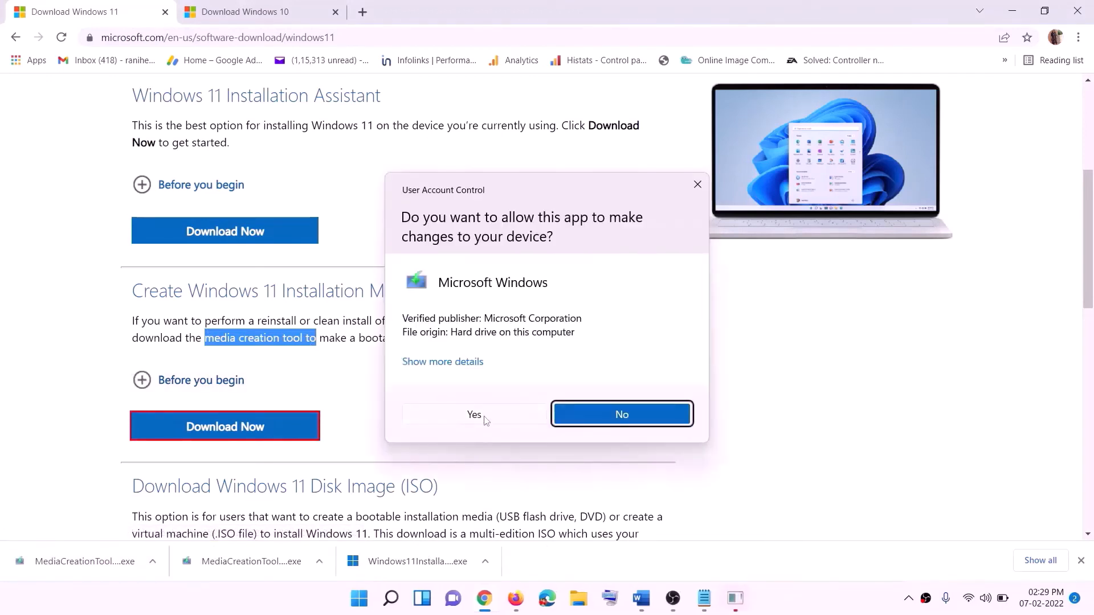
# - Accept the terms, choose ISO file, and save it as Windows on the Desktop
pyautogui.click(485, 420)
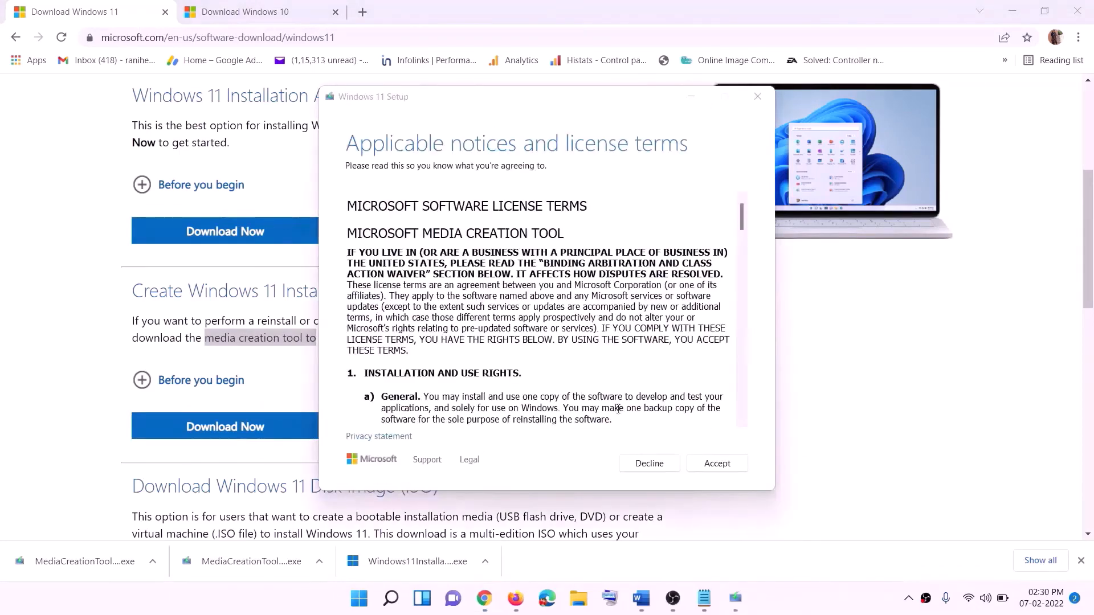
pyautogui.click(716, 463)
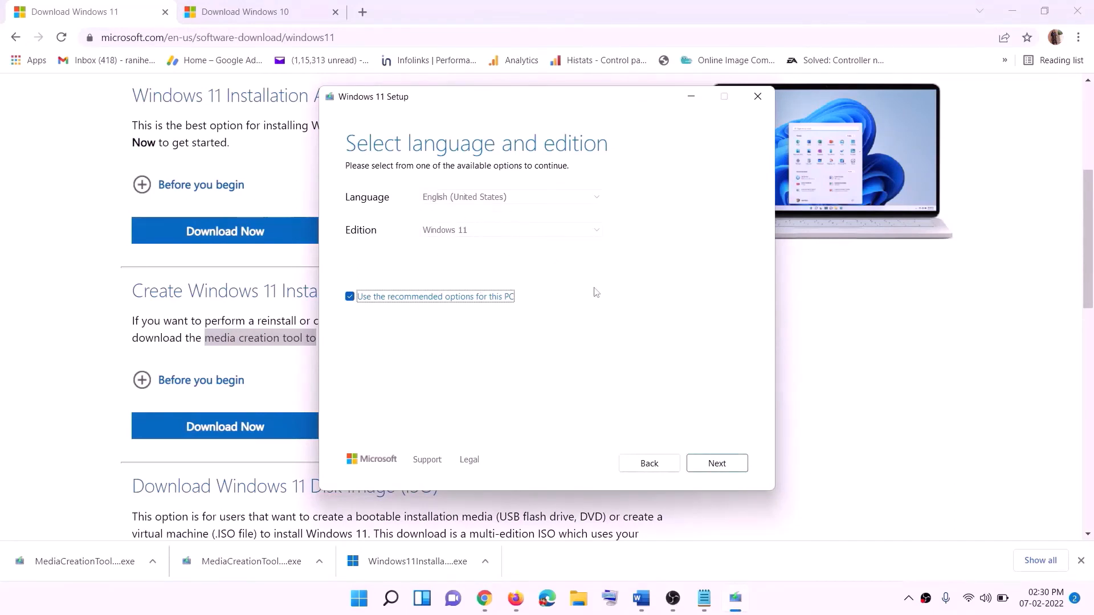
pyautogui.click(709, 465)
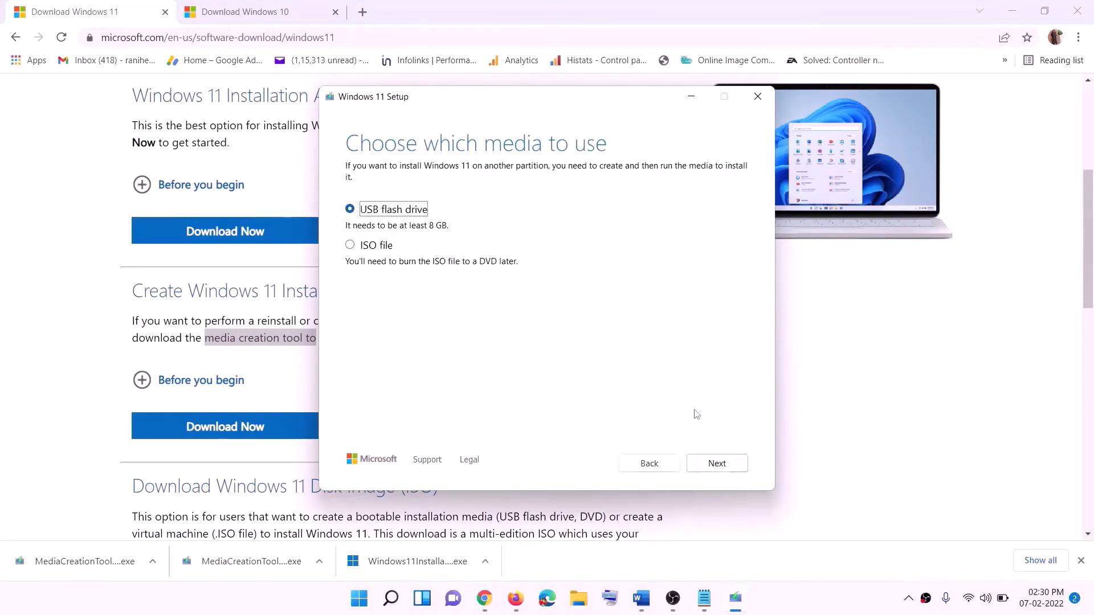
pyautogui.click(367, 246)
pyautogui.click(718, 463)
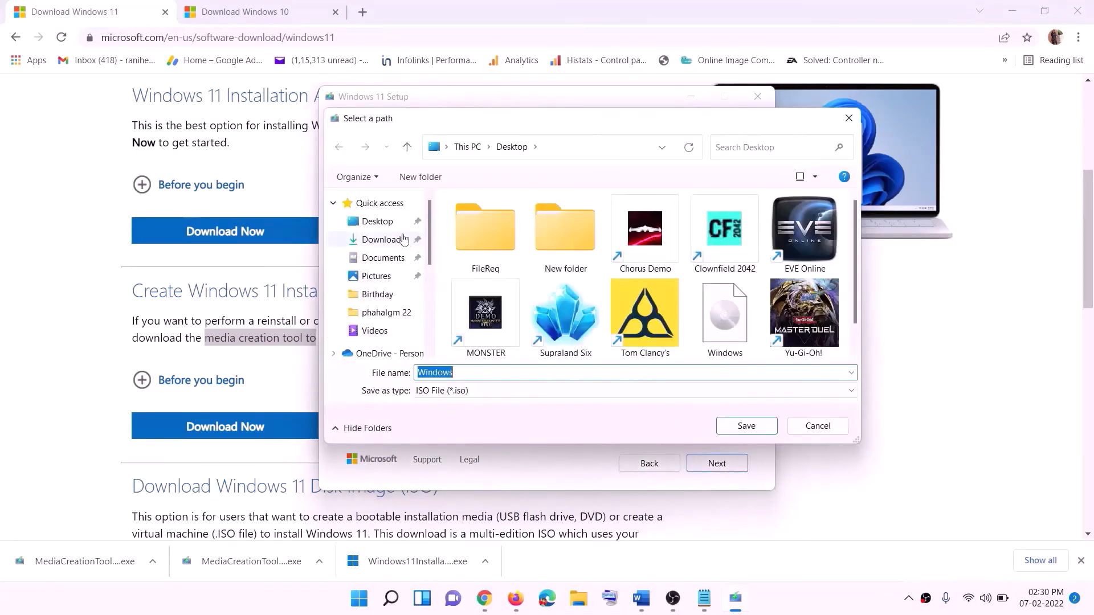
pyautogui.click(374, 225)
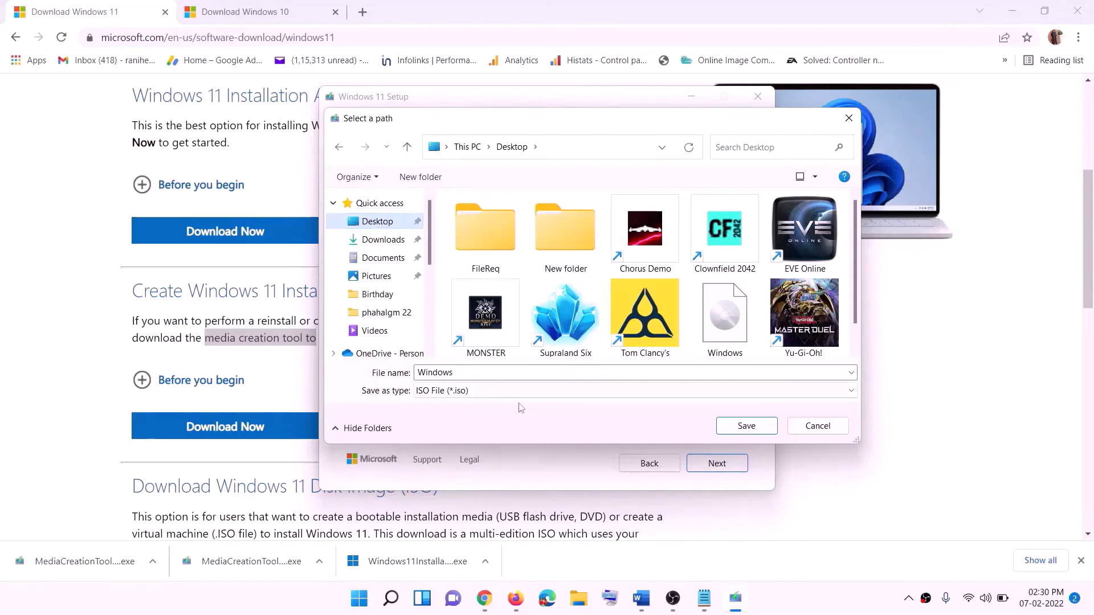
pyautogui.click(751, 427)
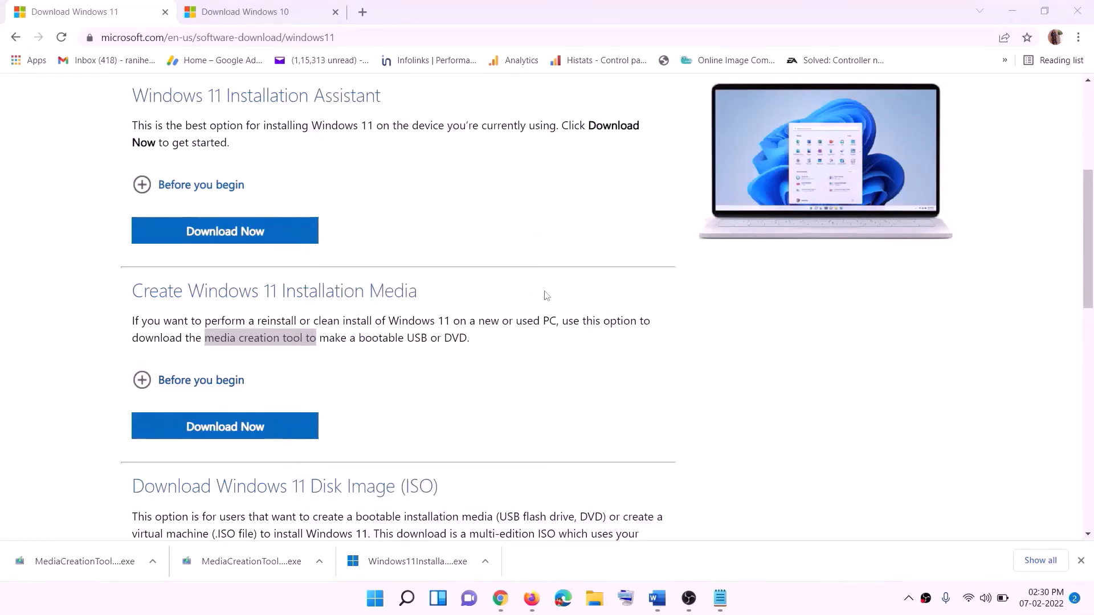
# - Mount the Windows disc image and start Windows 11 setup, letting it check online for updates
pyautogui.press('super+d')
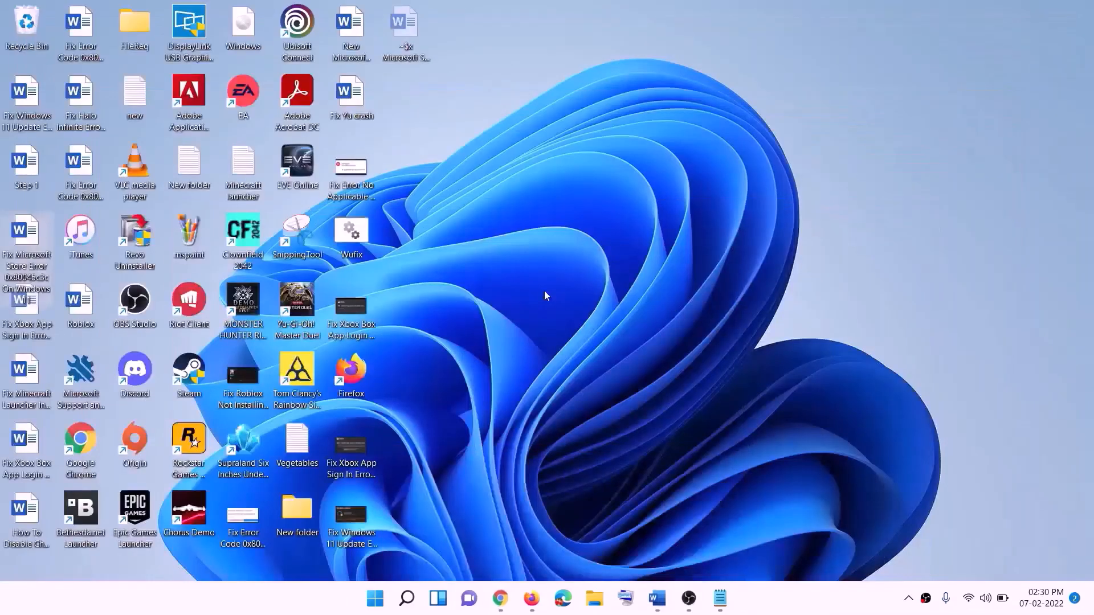
pyautogui.moveTo(249, 30); pyautogui.dragTo(439, 342)
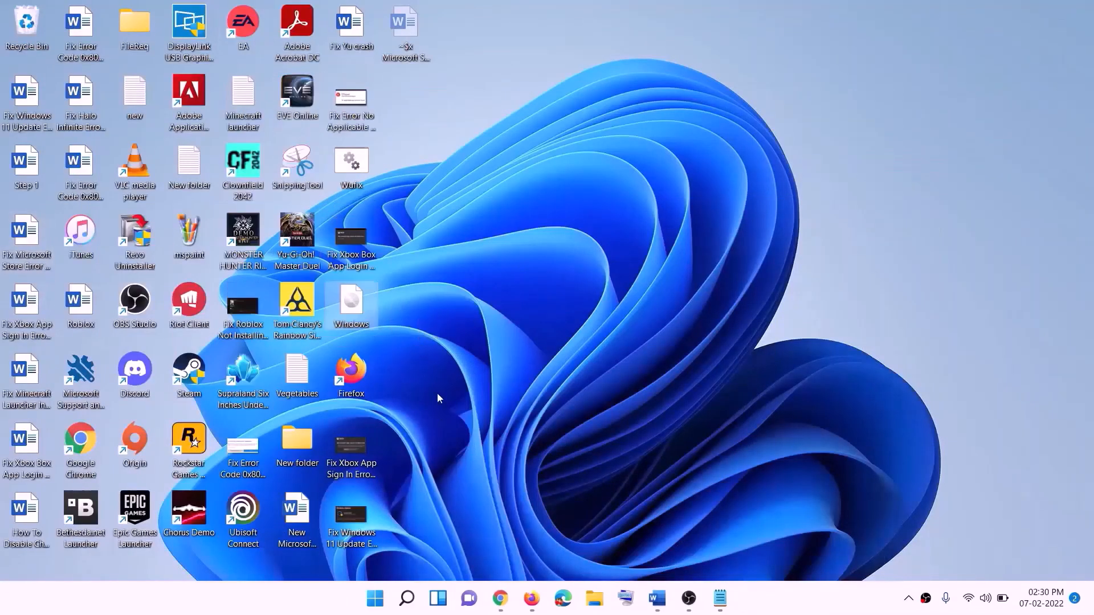
pyautogui.doubleClick(353, 310)
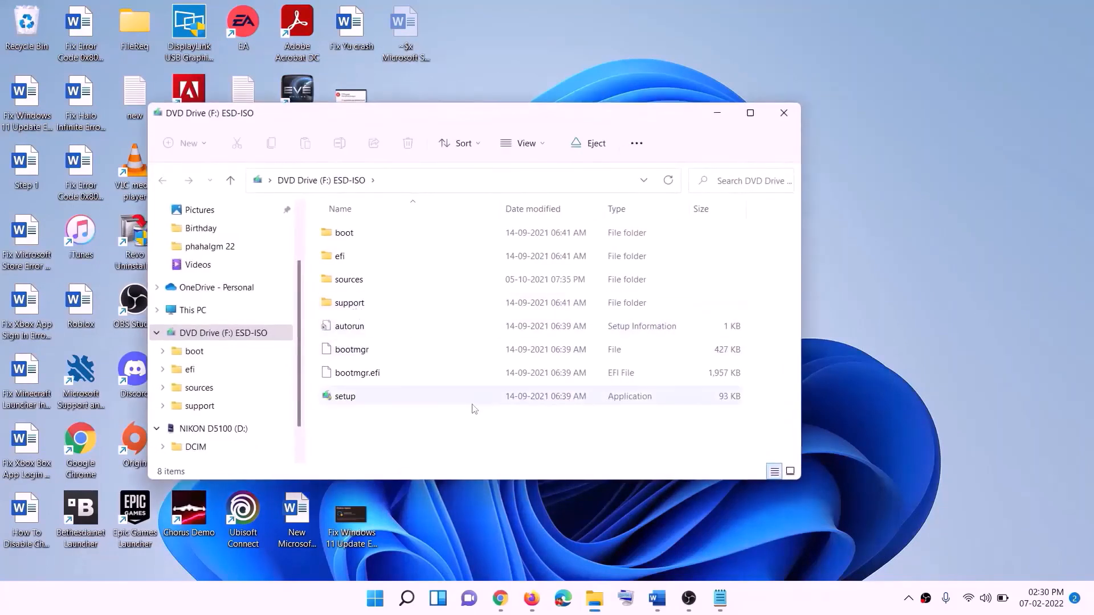
pyautogui.click(347, 399)
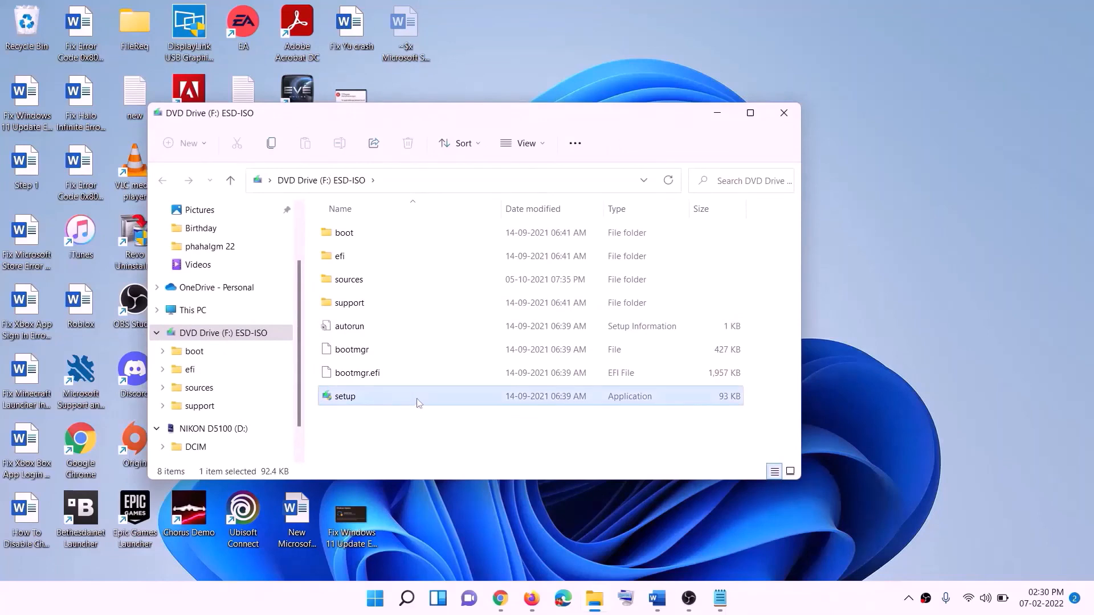
pyautogui.doubleClick(376, 395)
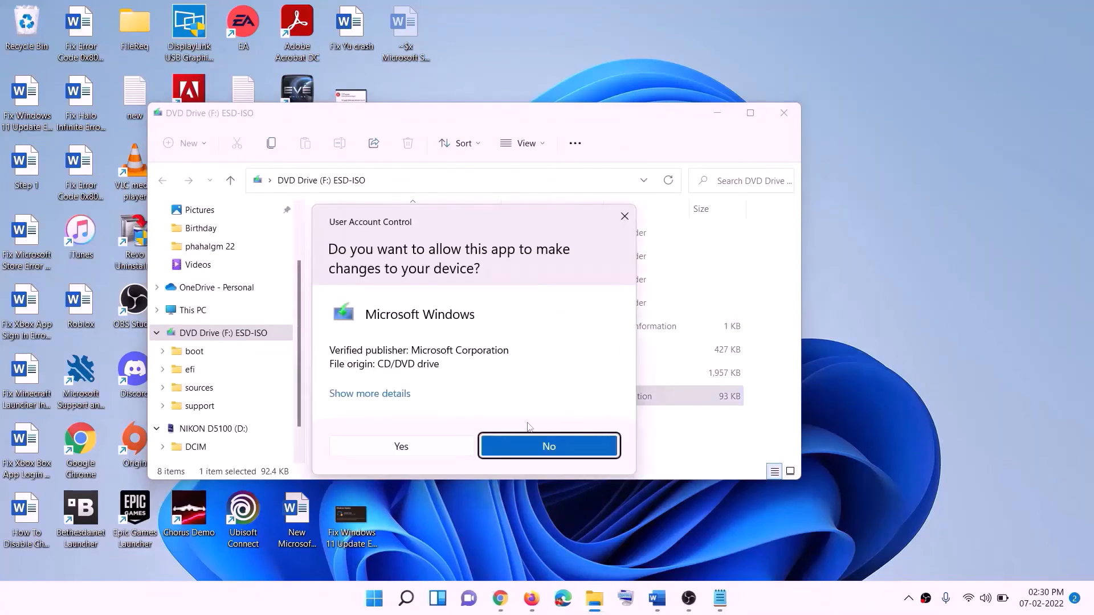
pyautogui.click(440, 448)
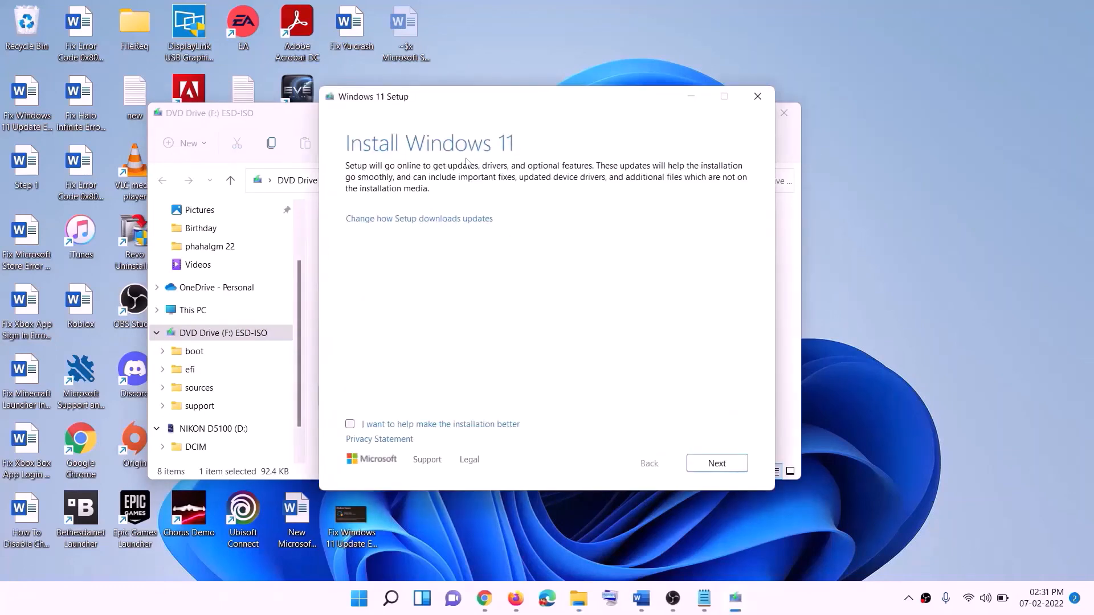
pyautogui.click(732, 461)
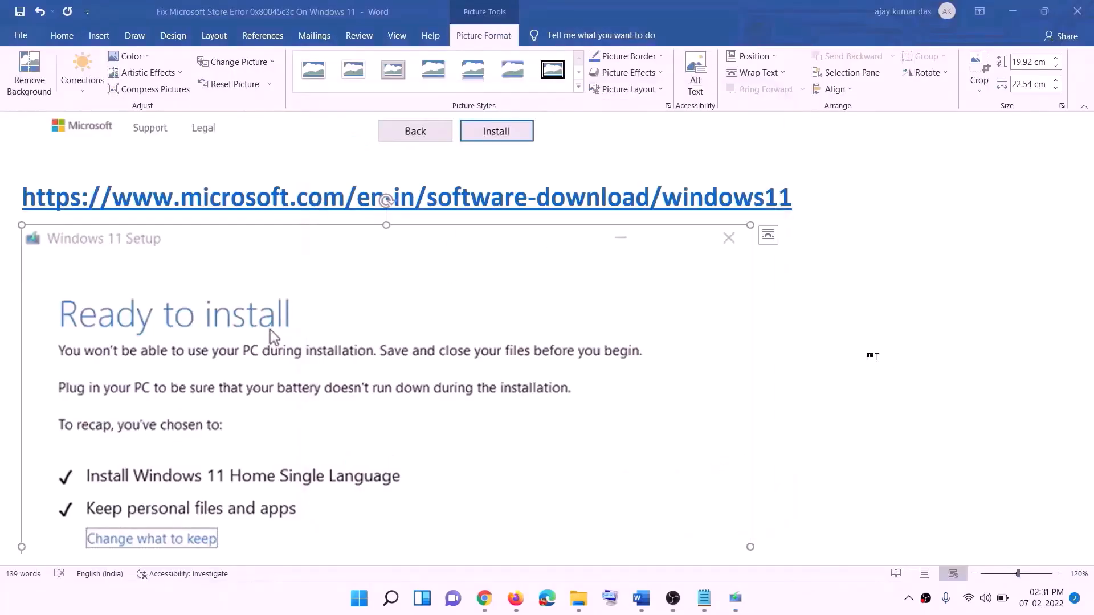
# - In the Xbox app, install Ni no Kuni Wrath of the White Witch Remastered to C:\XboxGames
pyautogui.scroll(-1, 253, 283)
pyautogui.scroll(-4, 253, 283)
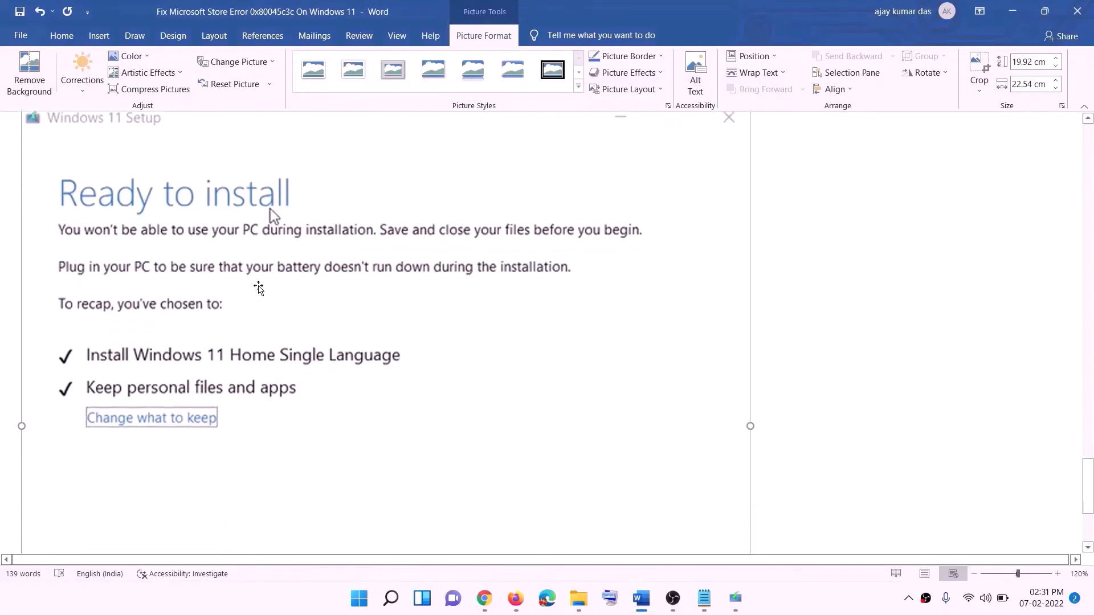
pyautogui.scroll(-1, 299, 228)
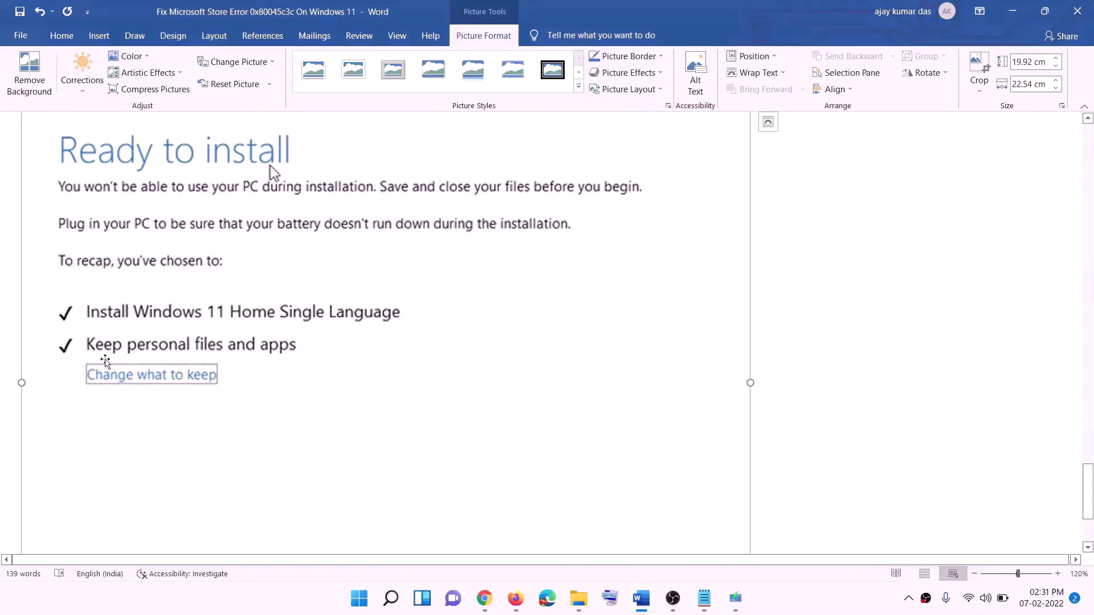
pyautogui.scroll(-3, 455, 410)
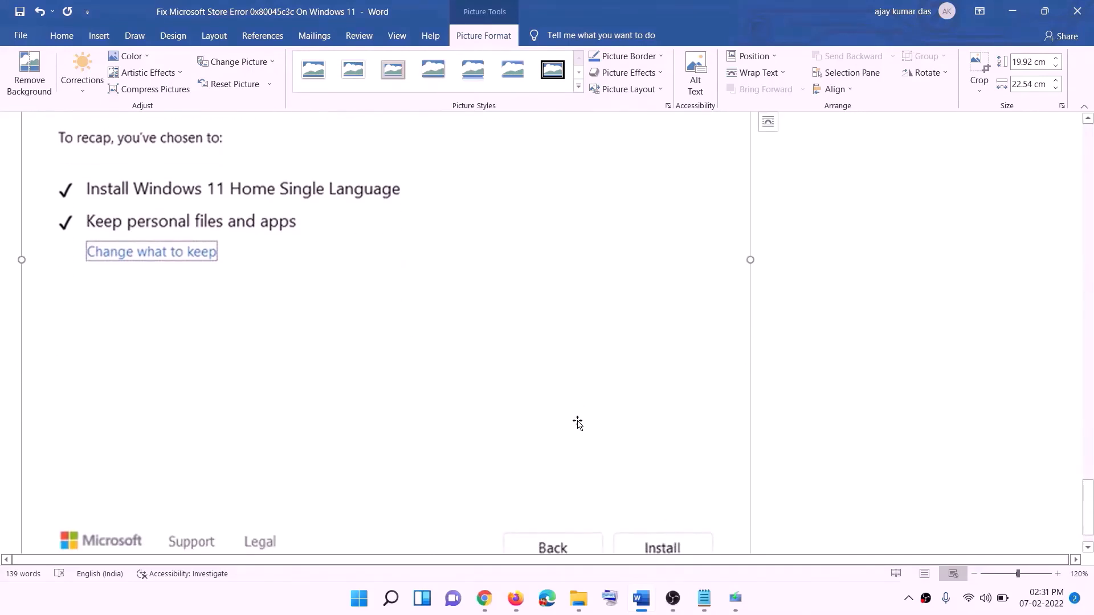
pyautogui.scroll(7, 578, 422)
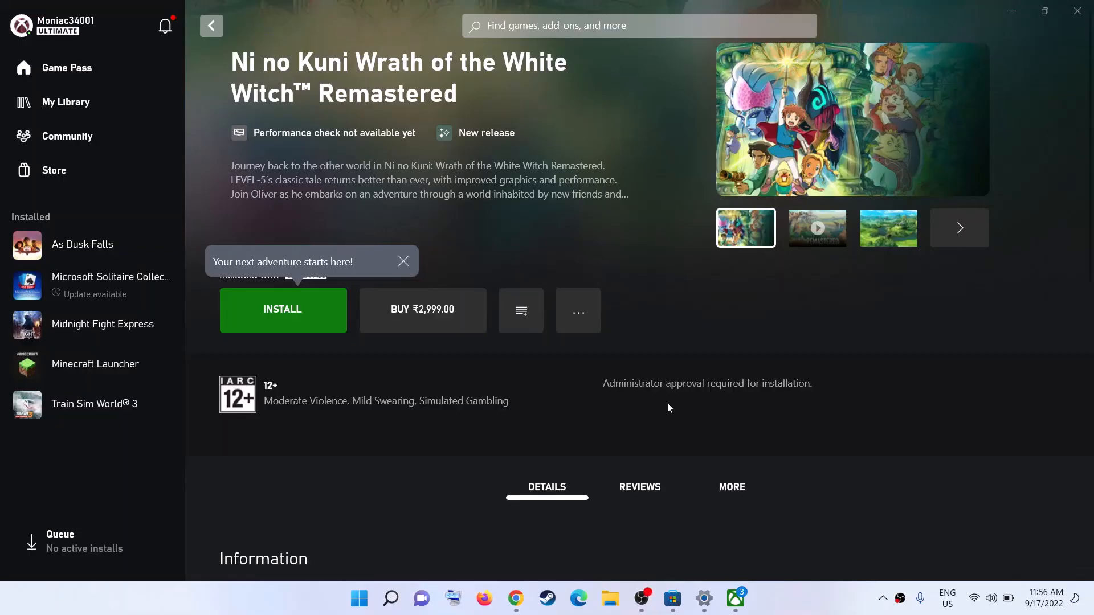
pyautogui.click(326, 306)
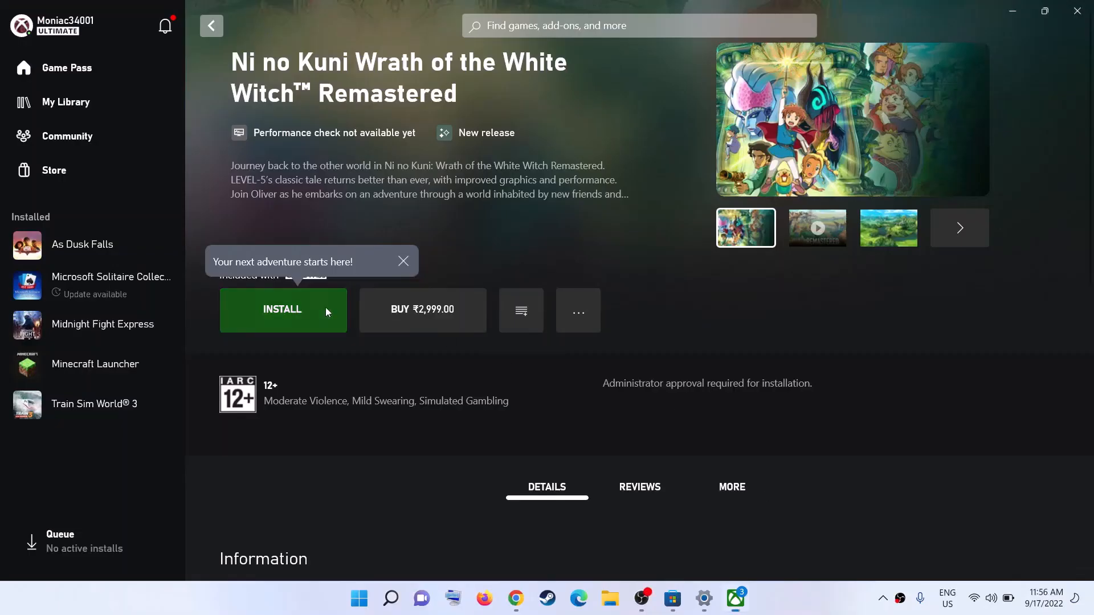
pyautogui.click(546, 464)
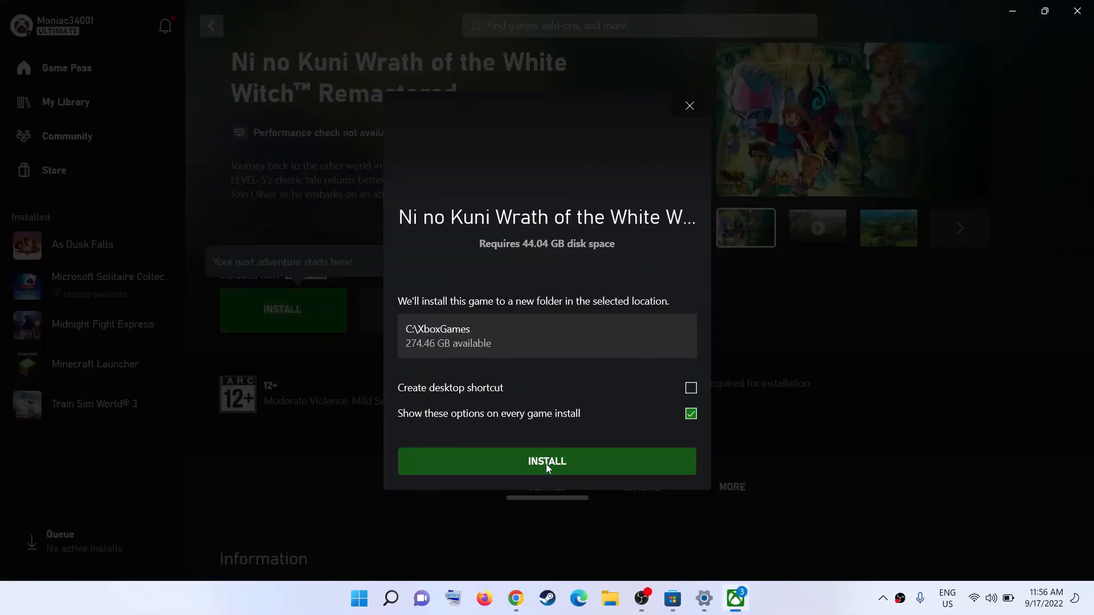